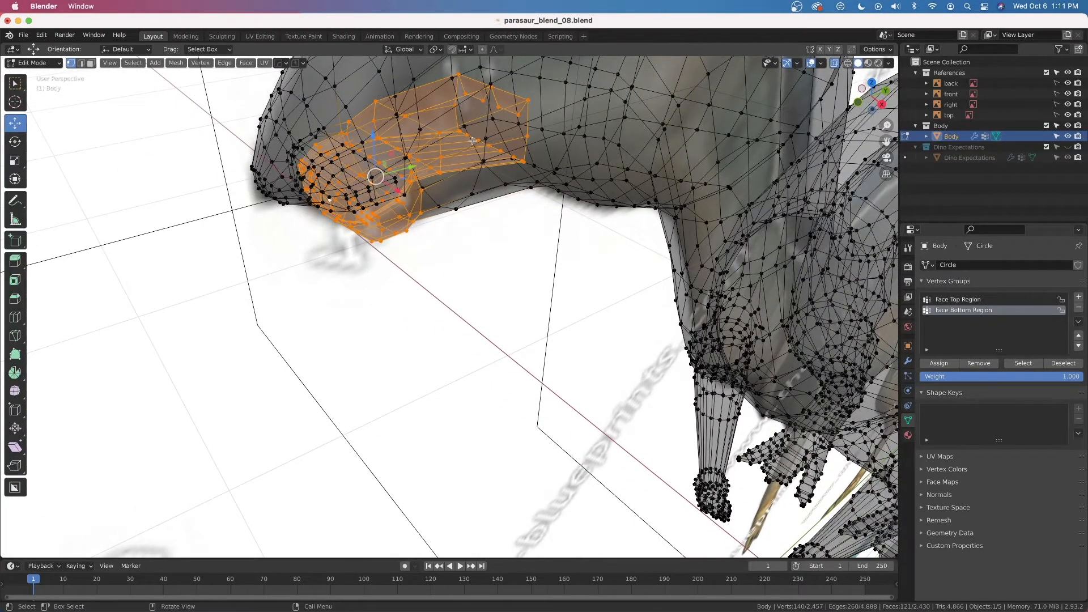
Leave Edit Mode on the Body mesh and turn off X-ray to show the whole dinosaur as a solid
scroll(476, 164, "down", 5)
key("Tab")
scroll(623, 210, "down", 4)
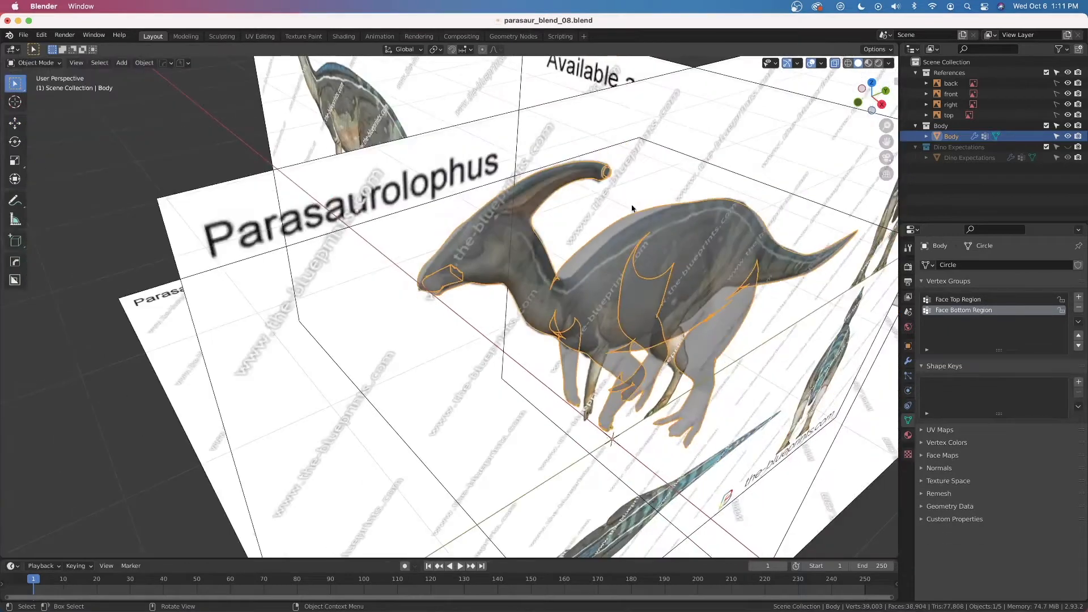
key("alt+z")
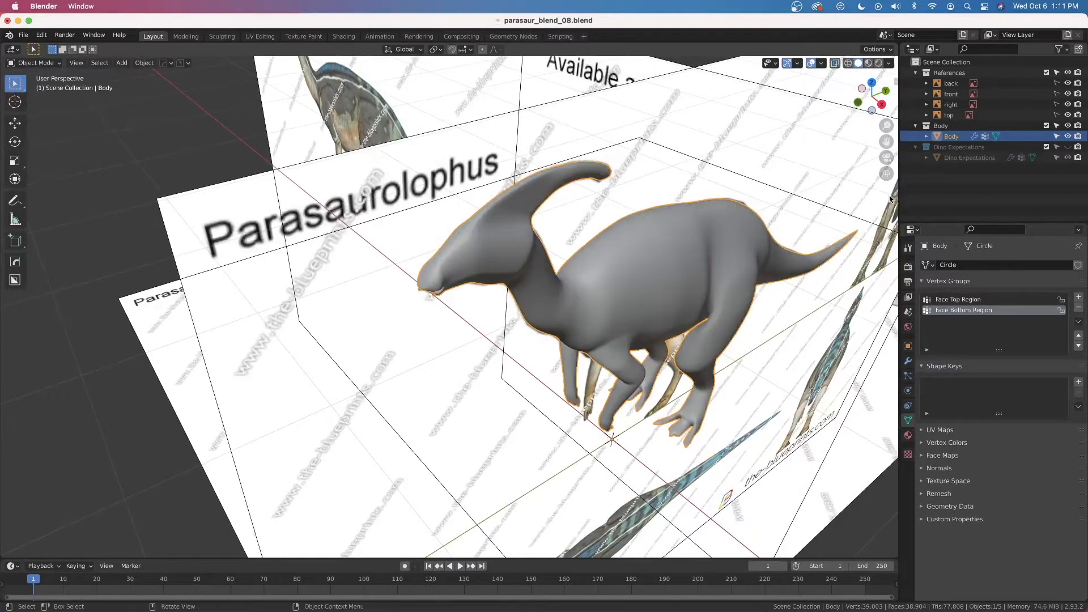
Show the Dino Expectations collection and examine its open mouth from the front and its head from the right side
left_click(1068, 147)
scroll(666, 418, "down", 3)
middle_click_drag(665, 417, 584, 285, "shift")
scroll(571, 300, "up", 4)
scroll(572, 300, "up", 3)
middle_click_drag(610, 241, 566, 255, "shift")
scroll(565, 252, "up", 4)
middle_click_drag(563, 176, 514, 145, "shift")
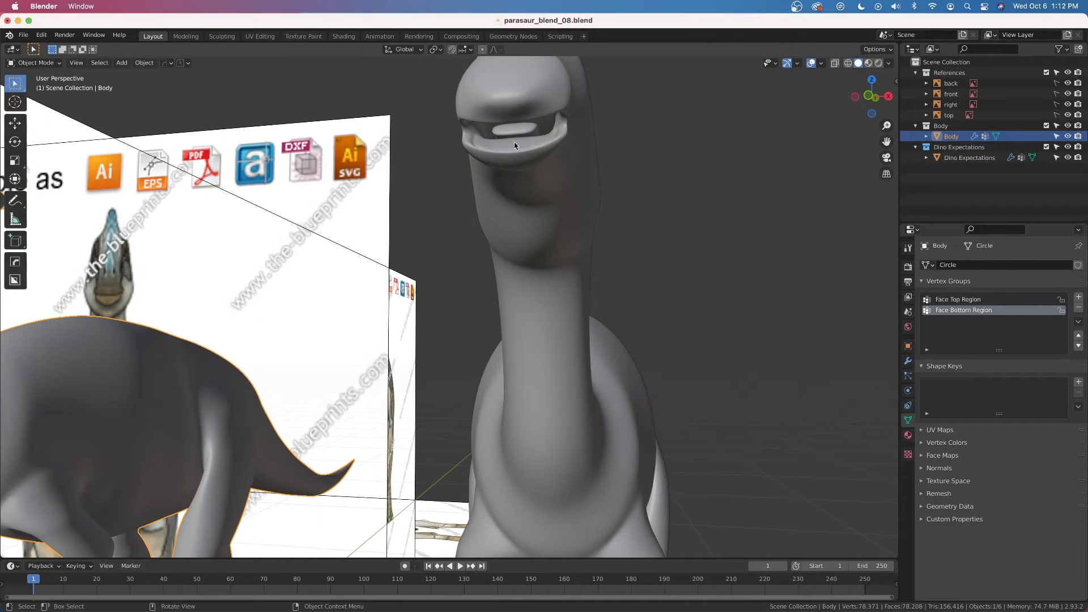
key("KP_3")
middle_click_drag(315, 355, 648, 351, "shift")
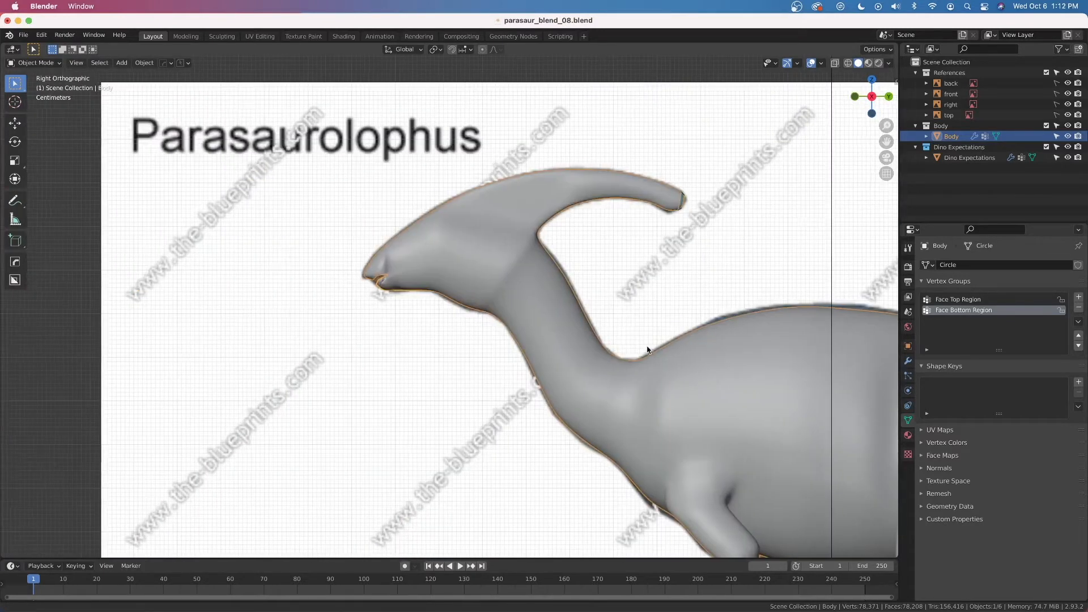
Hide the Body collection and examine the mouth cavity of the Dino Expectations mesh in Edit Mode with X-ray on
scroll(601, 347, "up", 2)
left_click(1068, 136)
left_click(510, 243)
key("Tab")
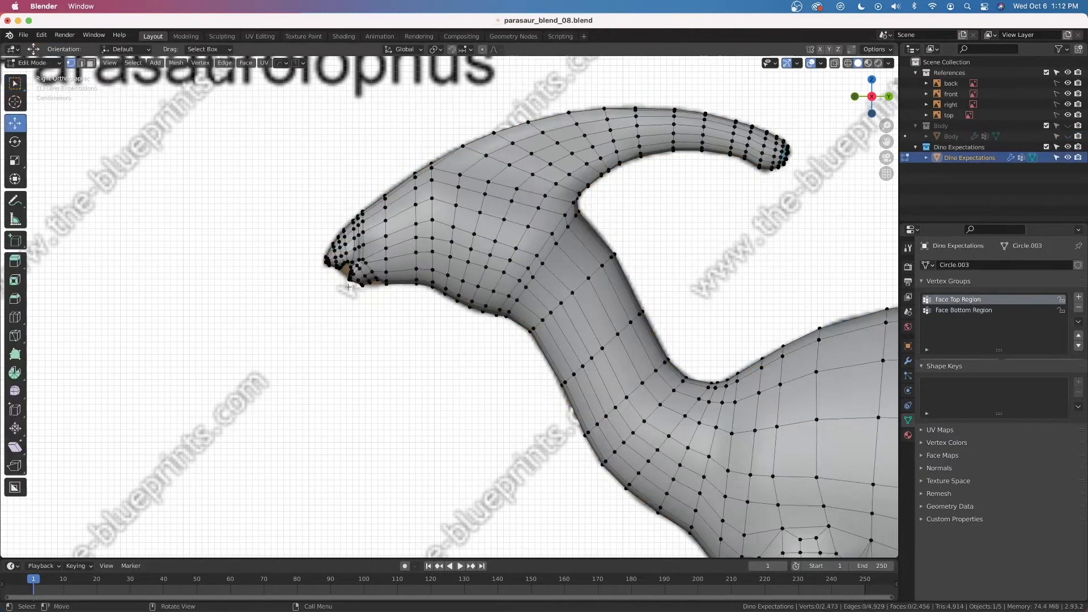
scroll(348, 287, "up", 3)
key("alt+z")
middle_click_drag(340, 232, 432, 262, "shift")
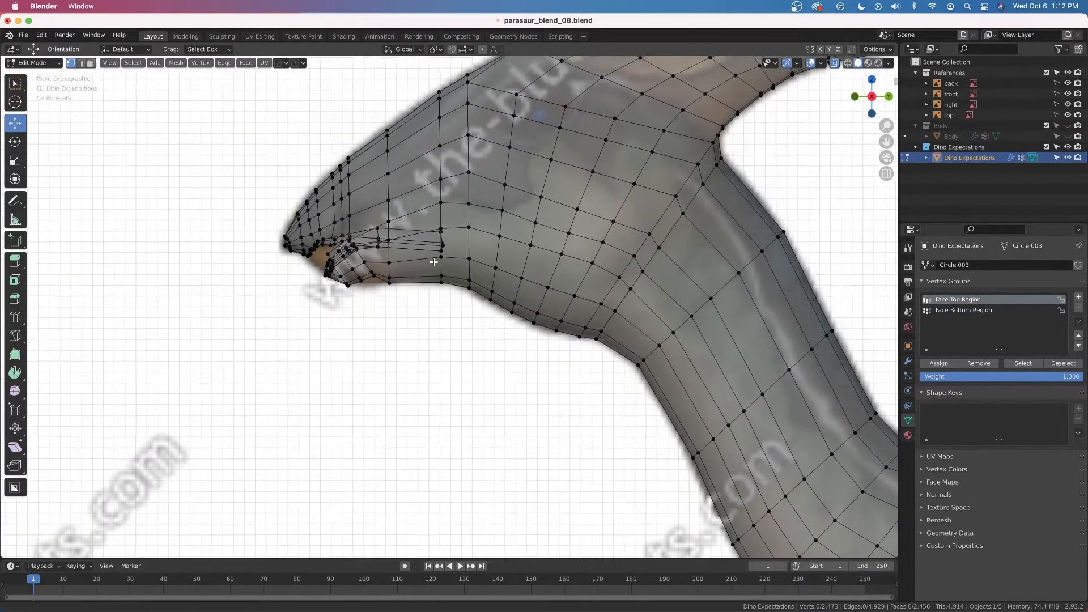
scroll(433, 262, "up", 2)
scroll(399, 233, "up", 2)
middle_click_drag(379, 210, 465, 355)
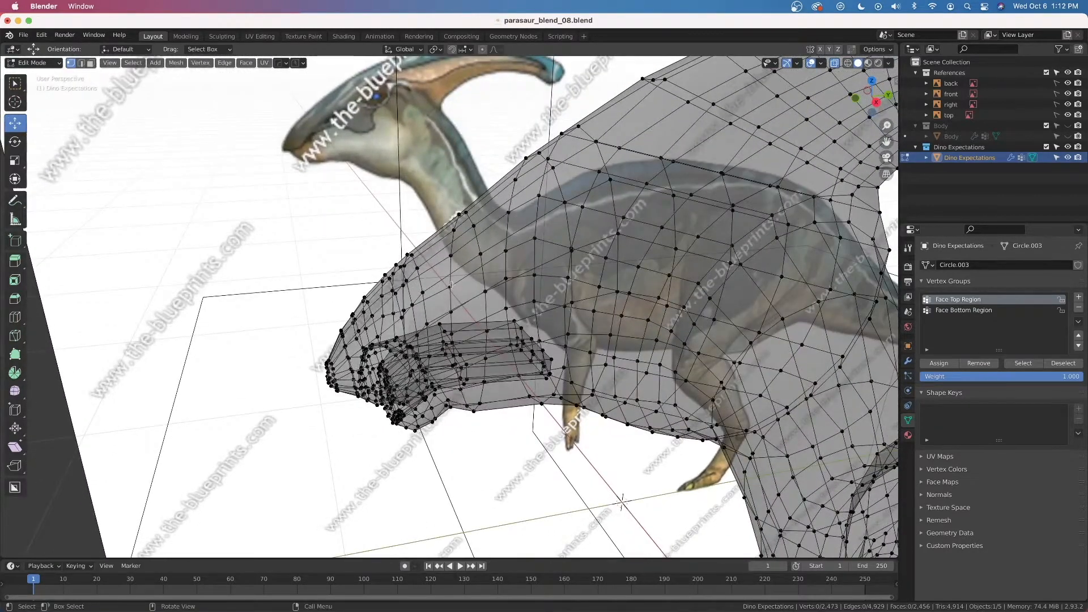
middle_click_drag(451, 284, 355, 195)
Swap visibility from the Dino Expectations collection back to the Body collection and open the Body mesh in Edit Mode
key("Tab")
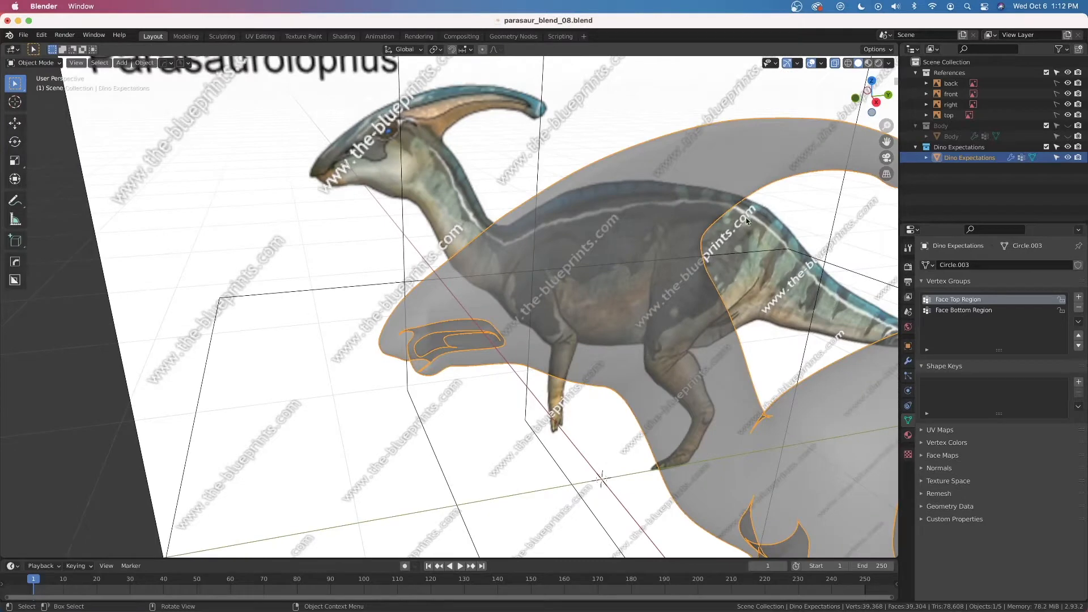
left_click(1067, 146)
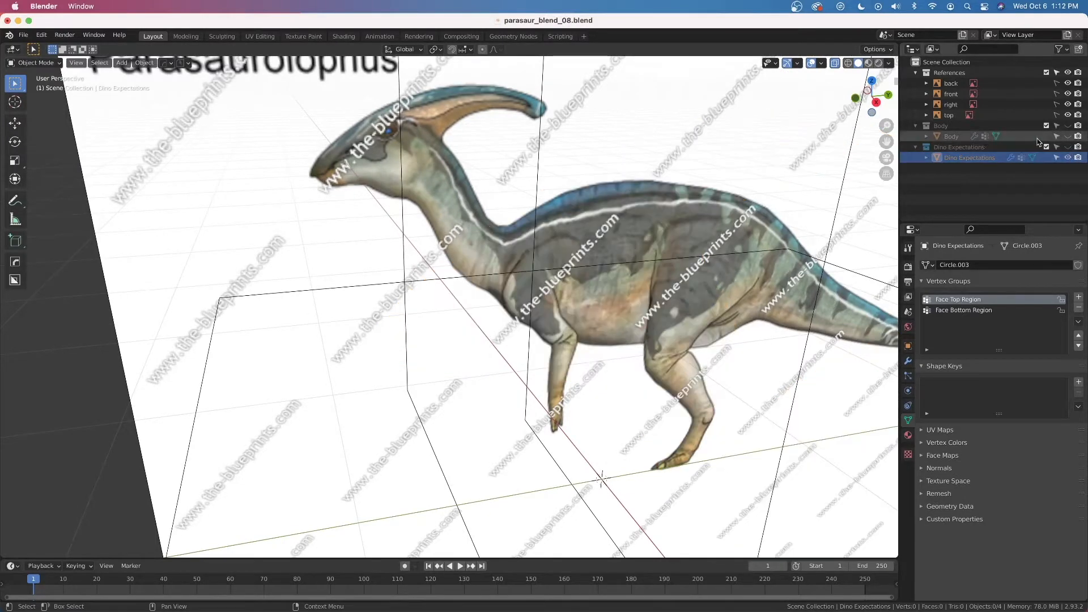
left_click(1067, 126)
left_click(413, 189)
key("Tab")
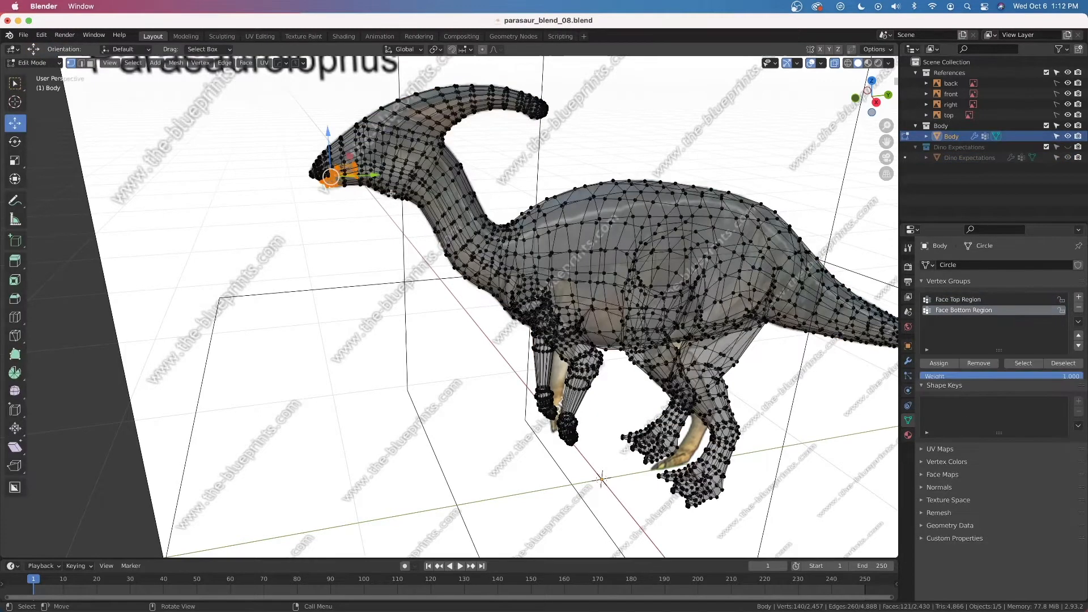
Turn off X-ray, frame a vertex at the crest tip, and examine the open end of the Body's crest
middle_click_drag(386, 187, 504, 270, "shift")
key("grave")
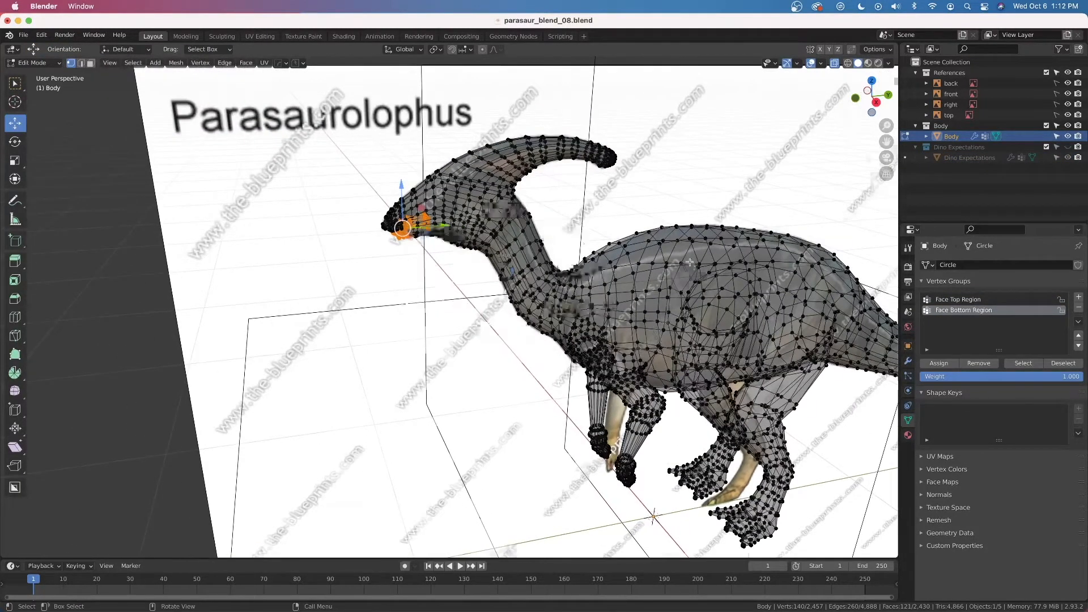
left_click(580, 270)
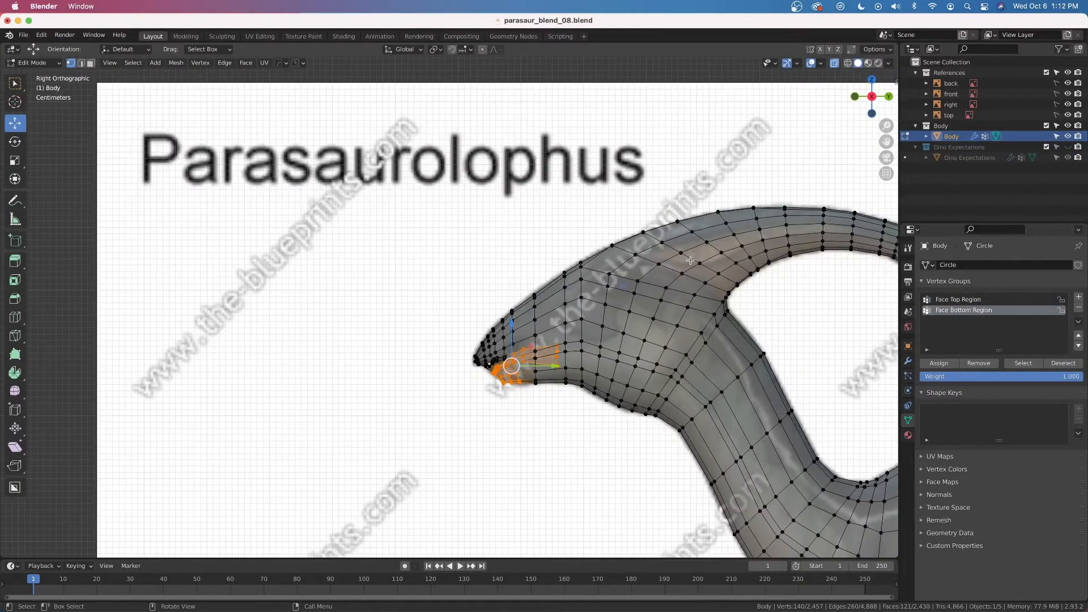
scroll(570, 316, "down", 2)
middle_click_drag(812, 260, 767, 265)
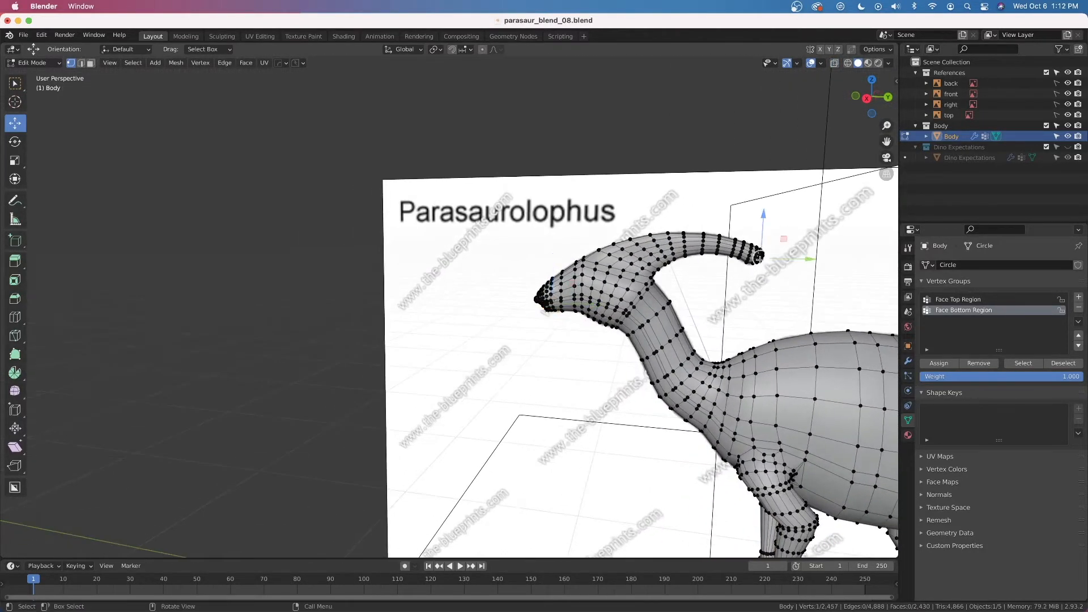
key("grave")
left_click(804, 293)
scroll(743, 272, "down", 6)
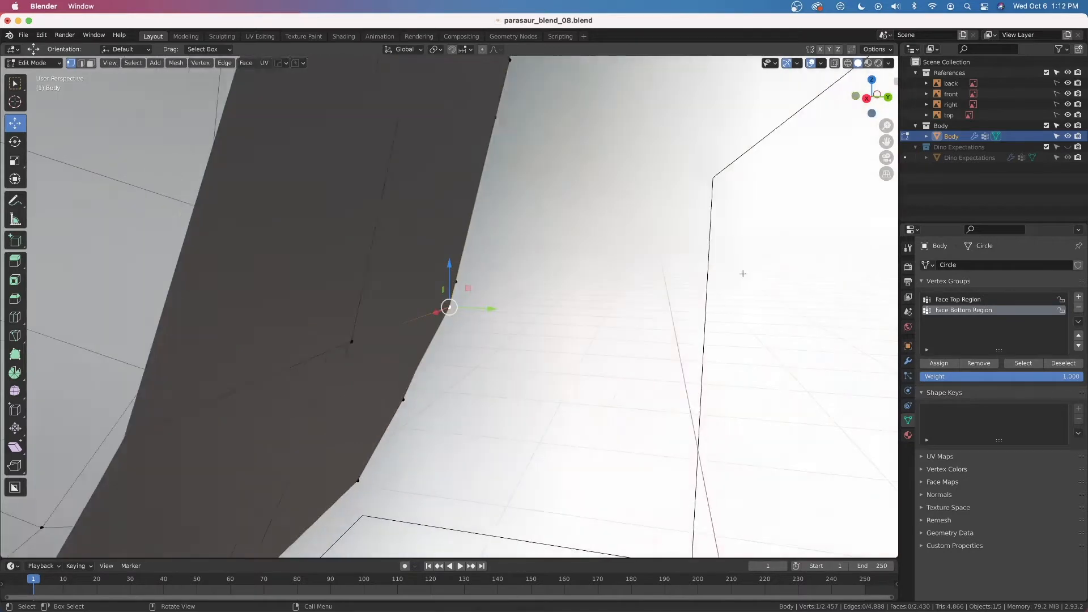
scroll(696, 288, "down", 3)
middle_click_drag(696, 288, 510, 304)
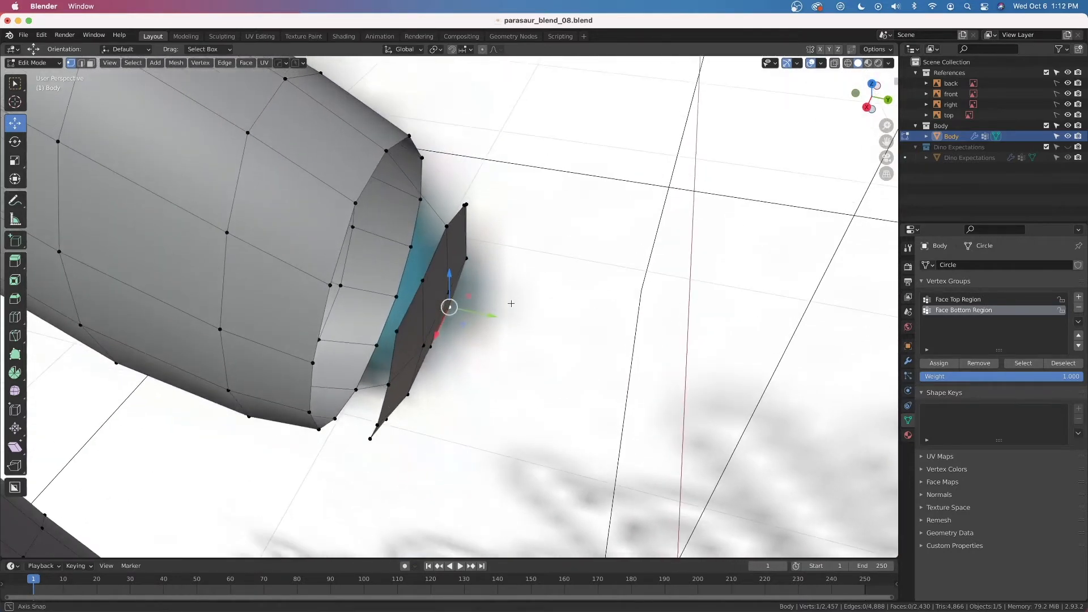
scroll(403, 219, "down", 2)
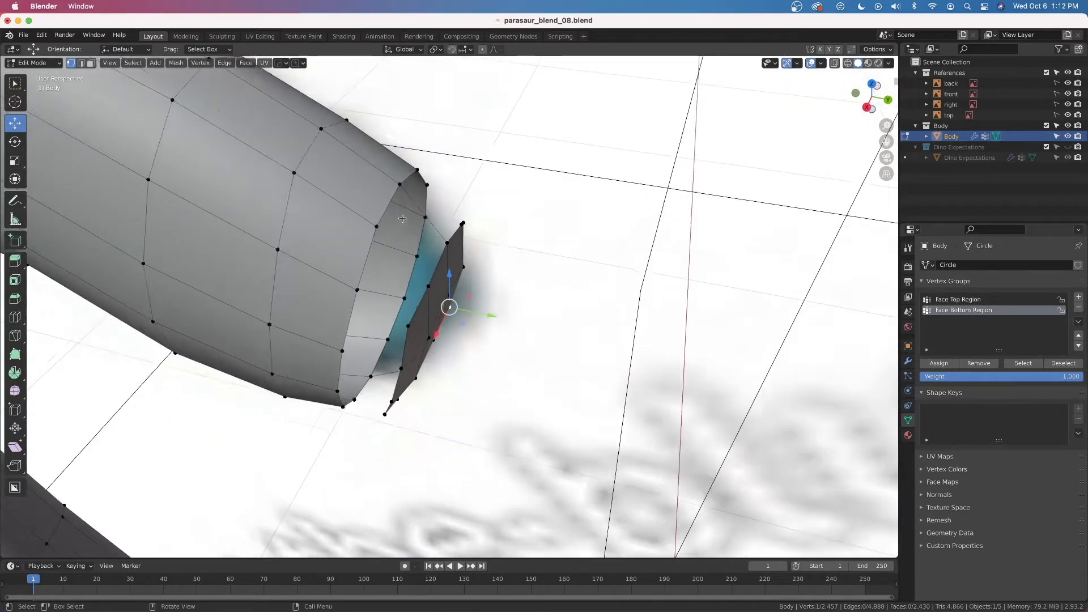
scroll(436, 298, "down", 7)
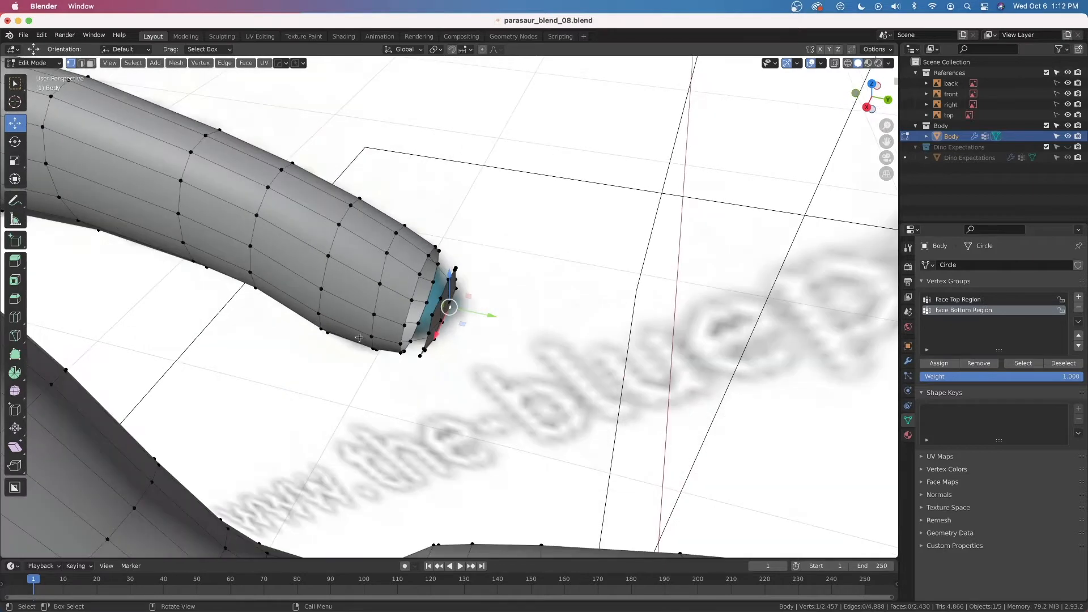
middle_click_drag(276, 331, 585, 270, "shift")
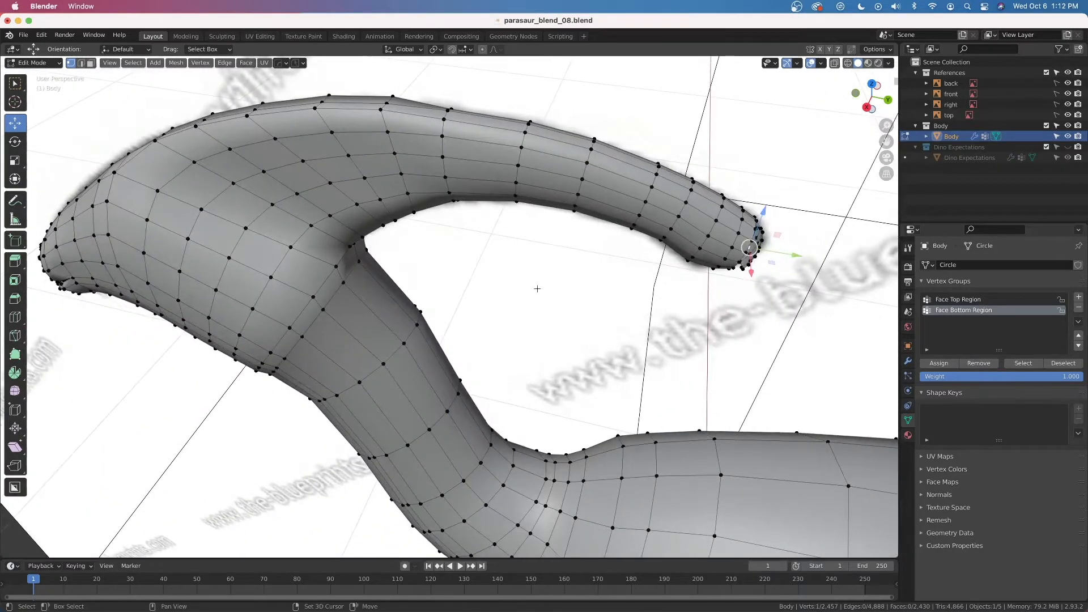
Select a vertex at the mouth and frame it in the right side view
key("KP_3")
scroll(227, 419, "down", 5)
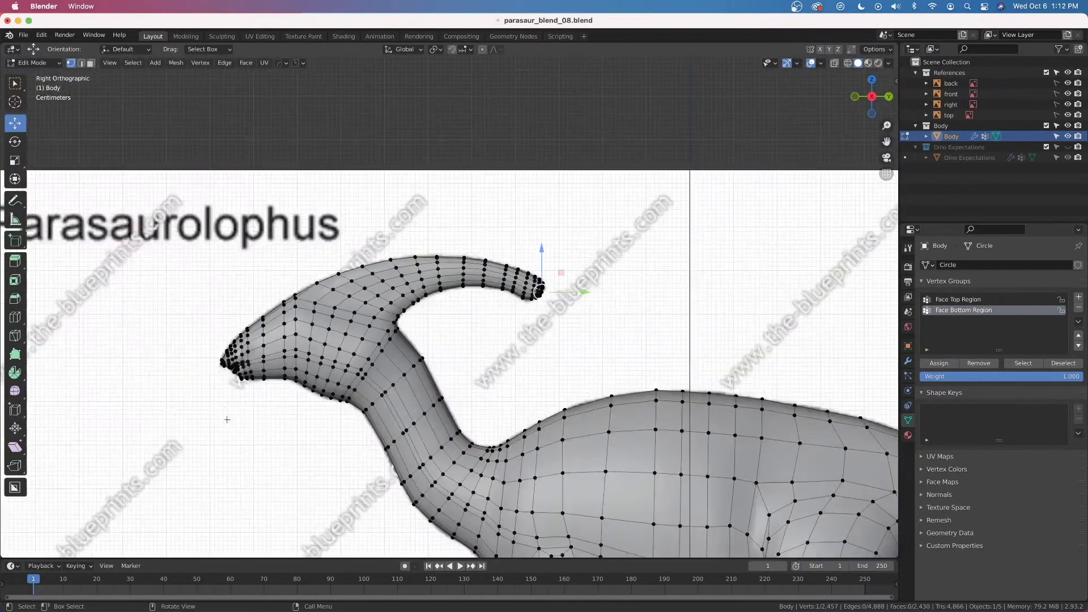
key("grave")
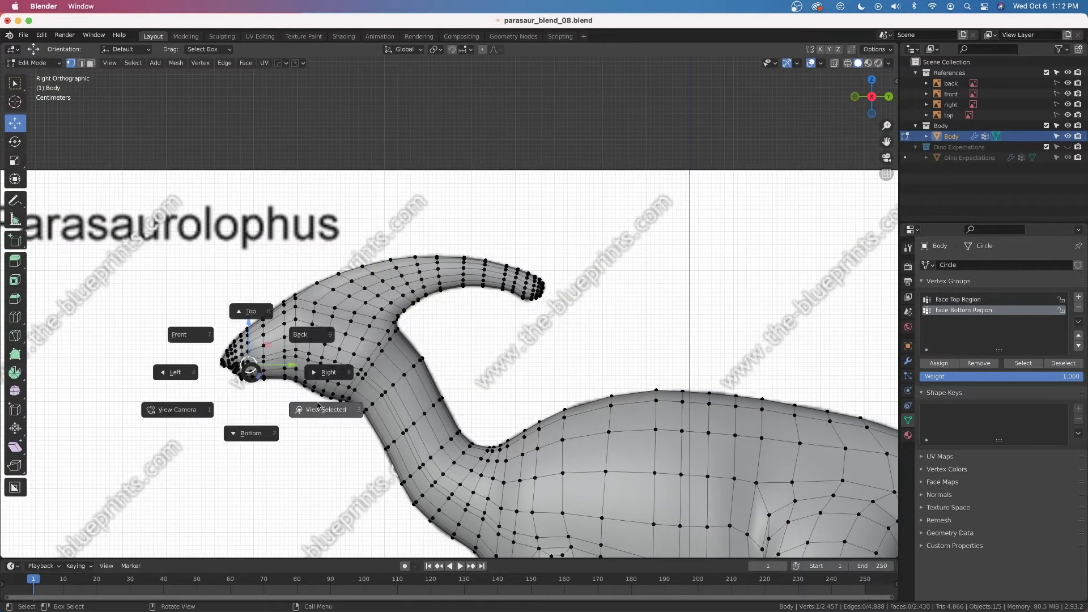
left_click(328, 410)
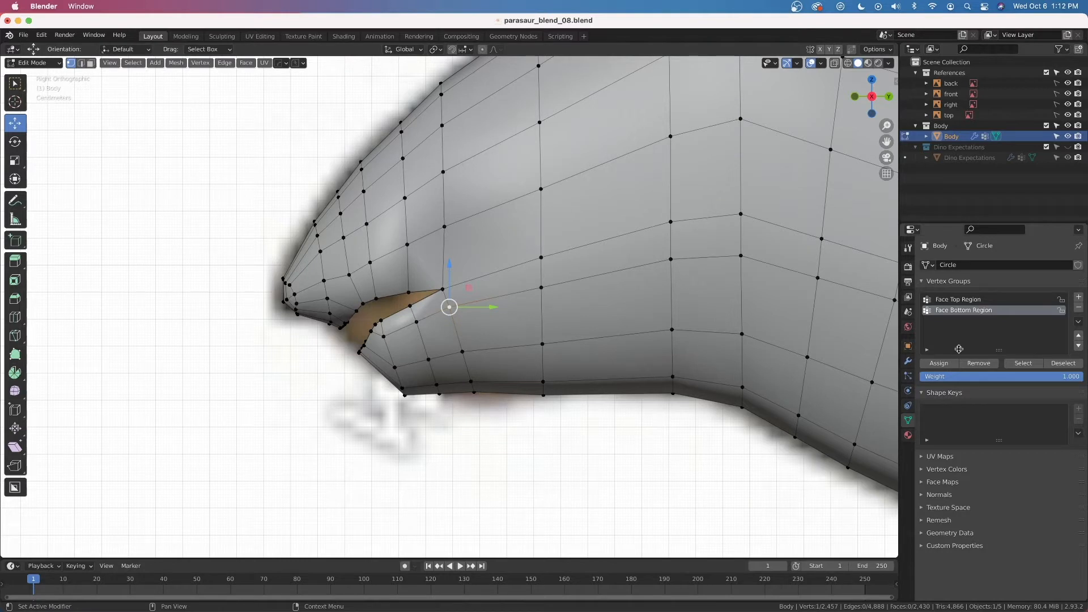
Select the Face Top Region vertex group and inspect its vertices around the upper jaw
left_click(968, 299)
left_click(1019, 366)
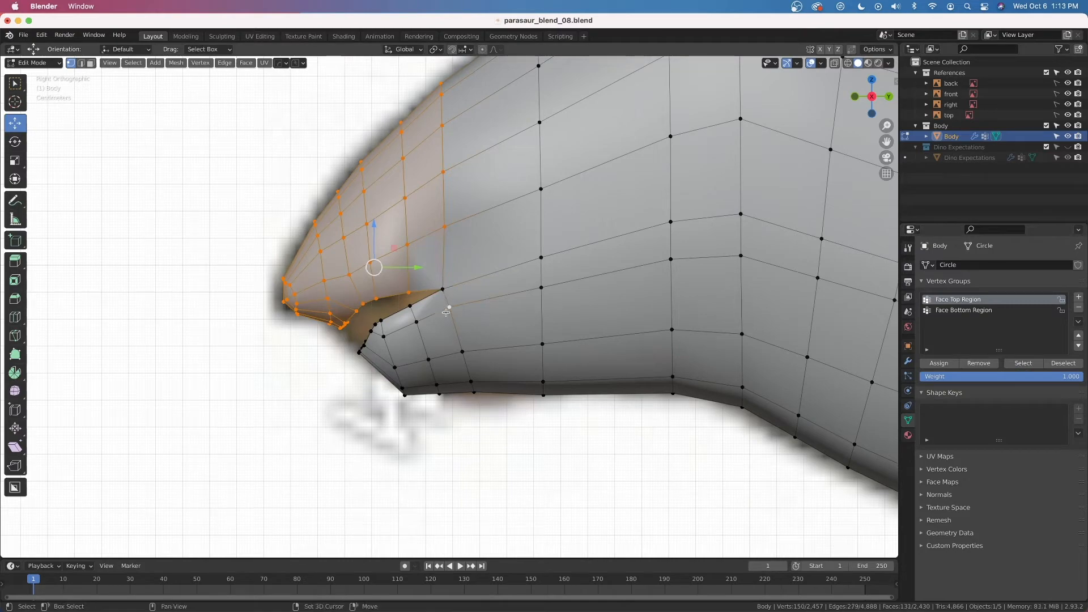
middle_click_drag(448, 307, 639, 339)
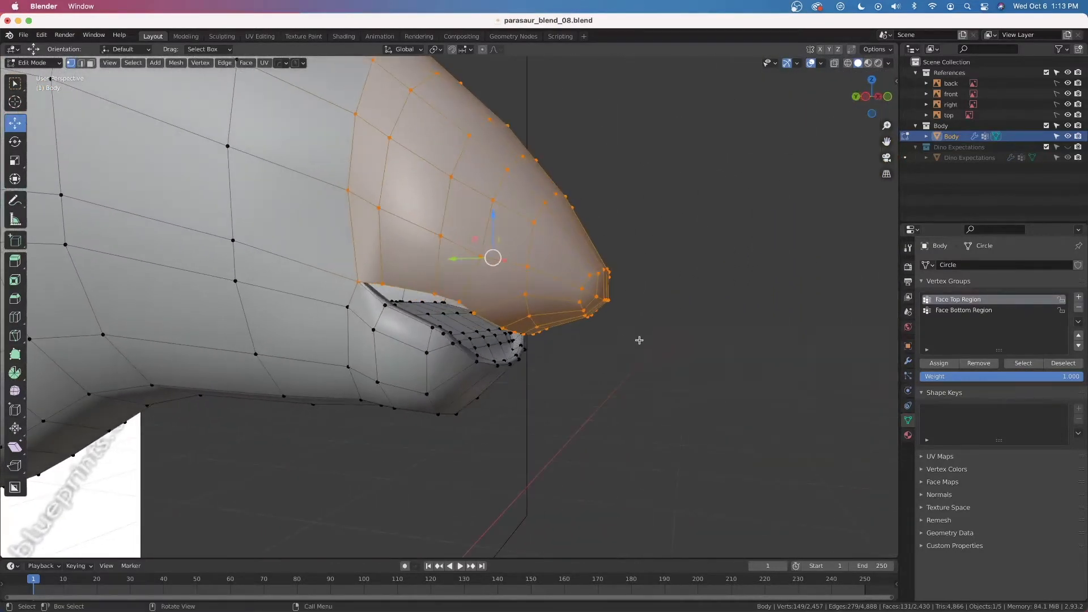
key("n")
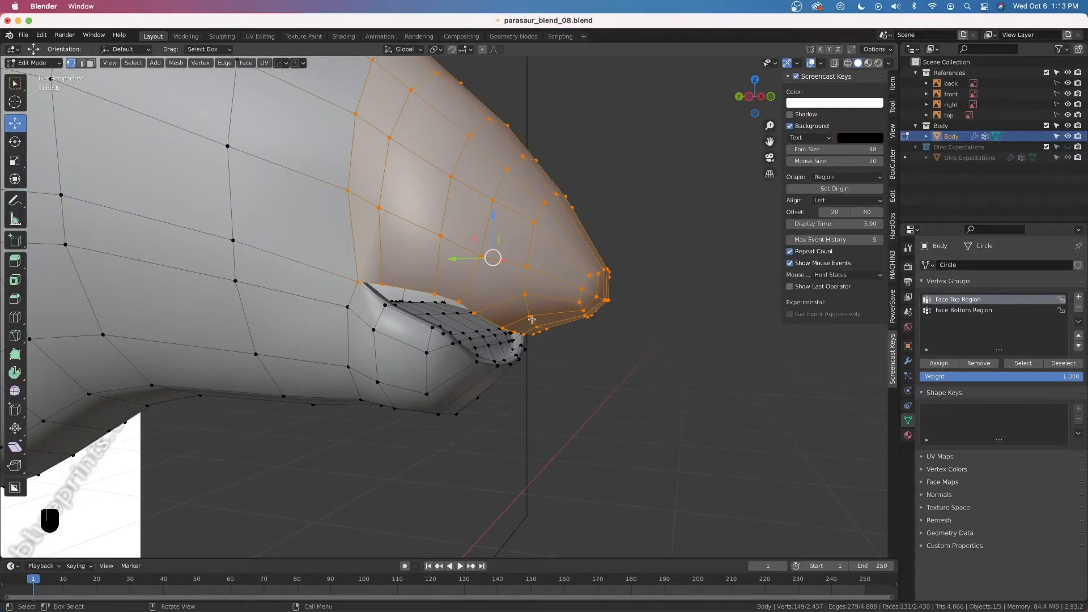
key("n")
Clear the selection, turn on X-ray, and delete the vertices of the edge loop at the back of the mouth cavity
middle_click_drag(469, 293, 520, 362)
left_click(736, 288)
middle_click_drag(737, 288, 565, 345)
scroll(606, 336, "down", 3)
key("alt+z")
scroll(529, 322, "up", 5)
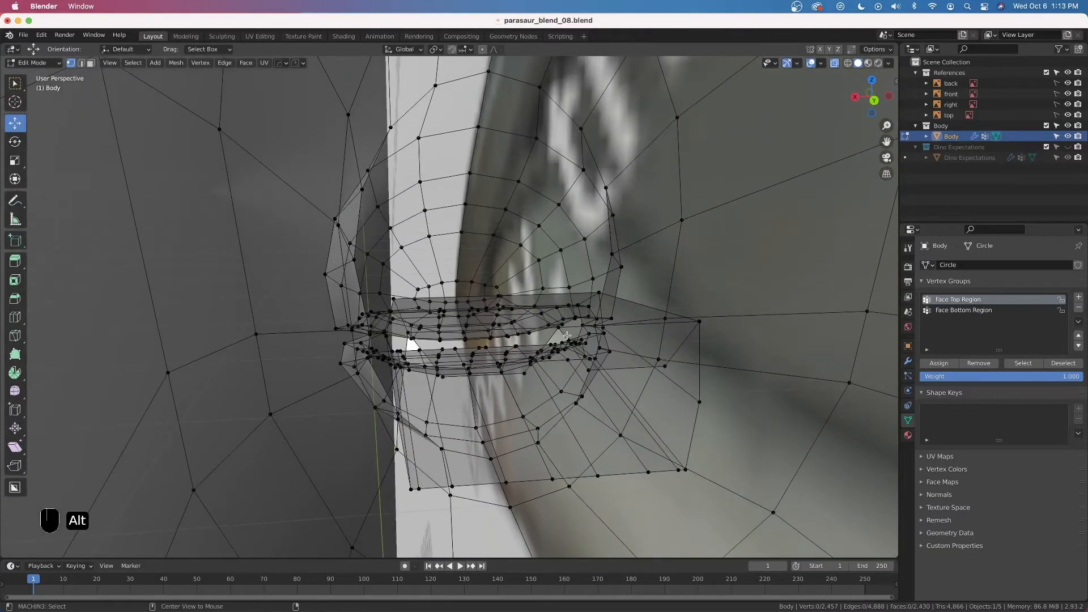
left_click(80, 62)
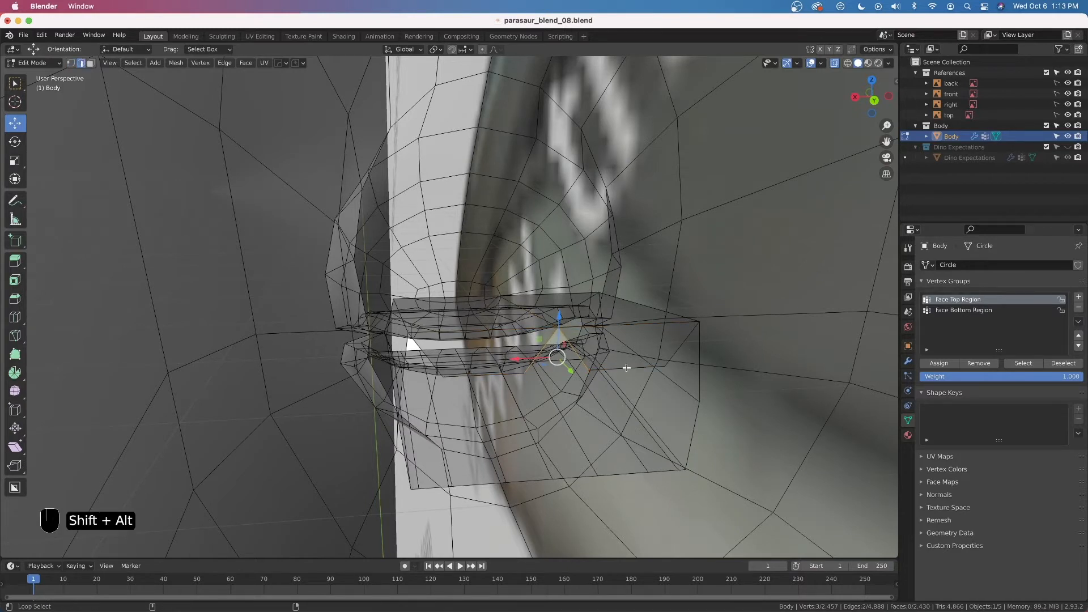
left_click(688, 336, "alt+shift")
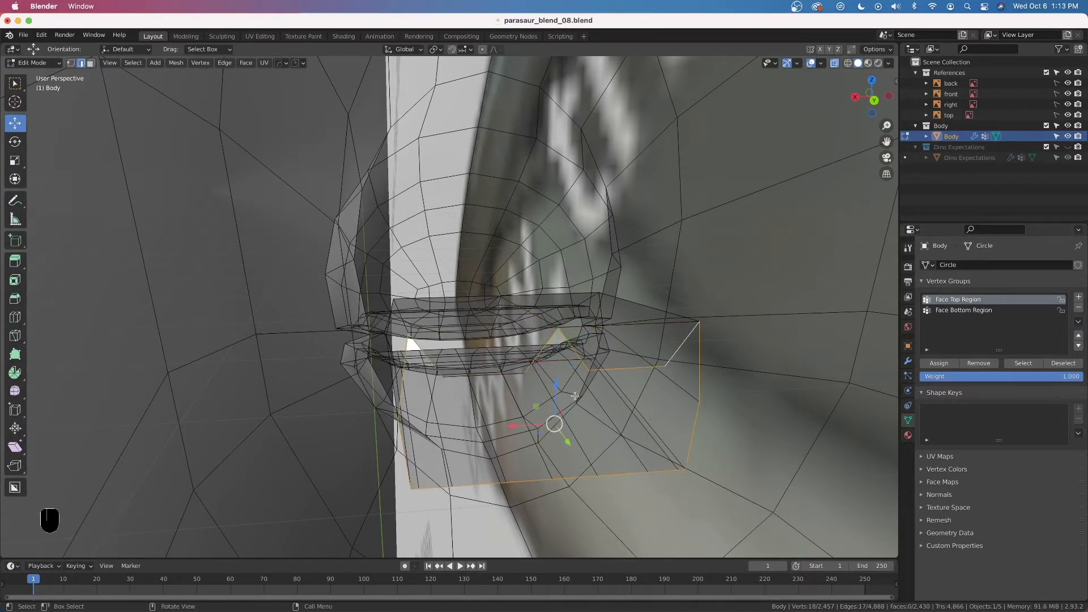
key("x")
left_click(514, 362)
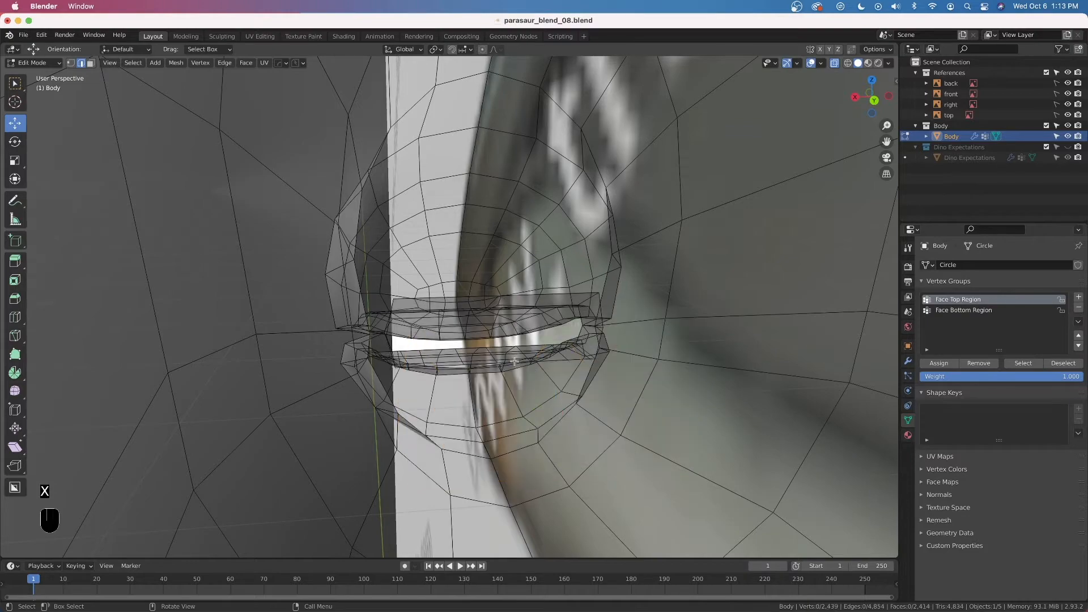
Select the remaining boundary edge loop behind the lower jaw inside the mouth cavity and delete its vertices
middle_click_drag(596, 370, 423, 352)
middle_click_drag(423, 352, 452, 357)
scroll(378, 282, "up", 3)
middle_click_drag(362, 281, 410, 319)
left_click(410, 320, "alt")
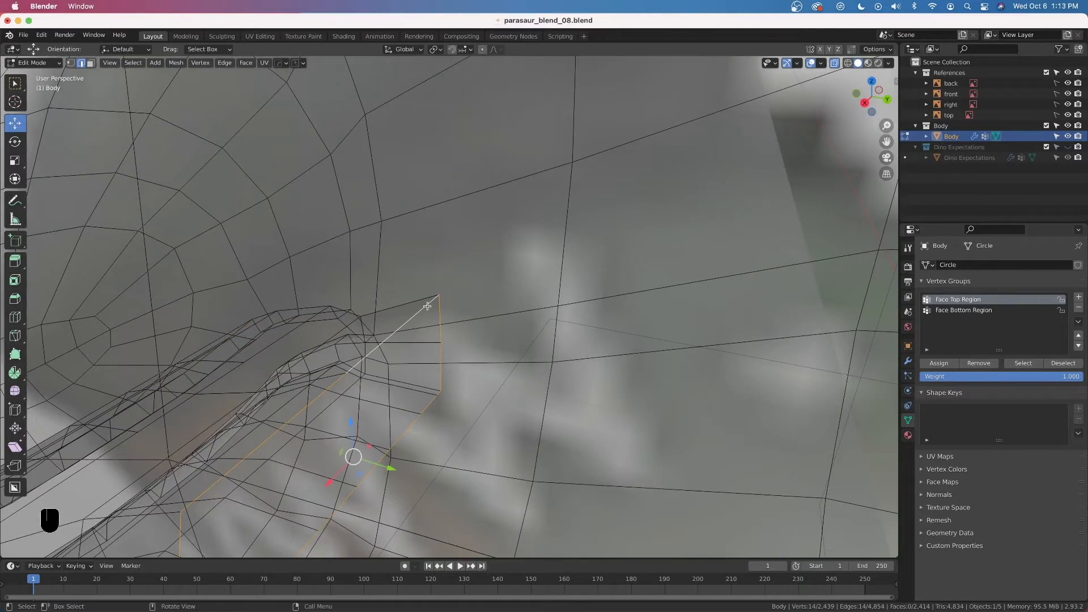
key("x")
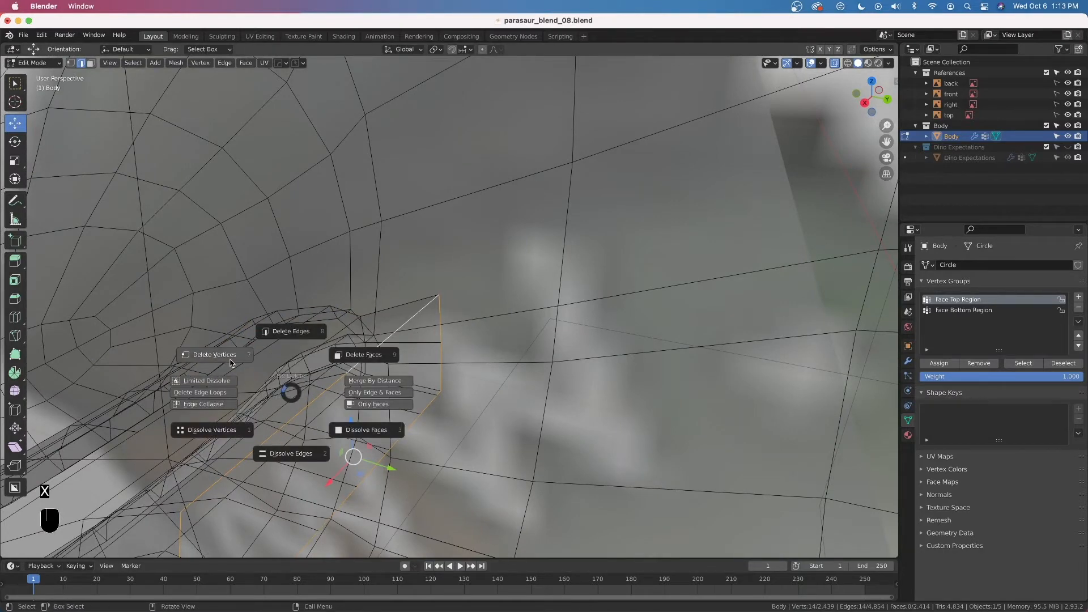
left_click(231, 363)
Hide the References collection and turn off X-ray to see the mouth opening from inside the head
middle_click_drag(231, 364, 460, 383)
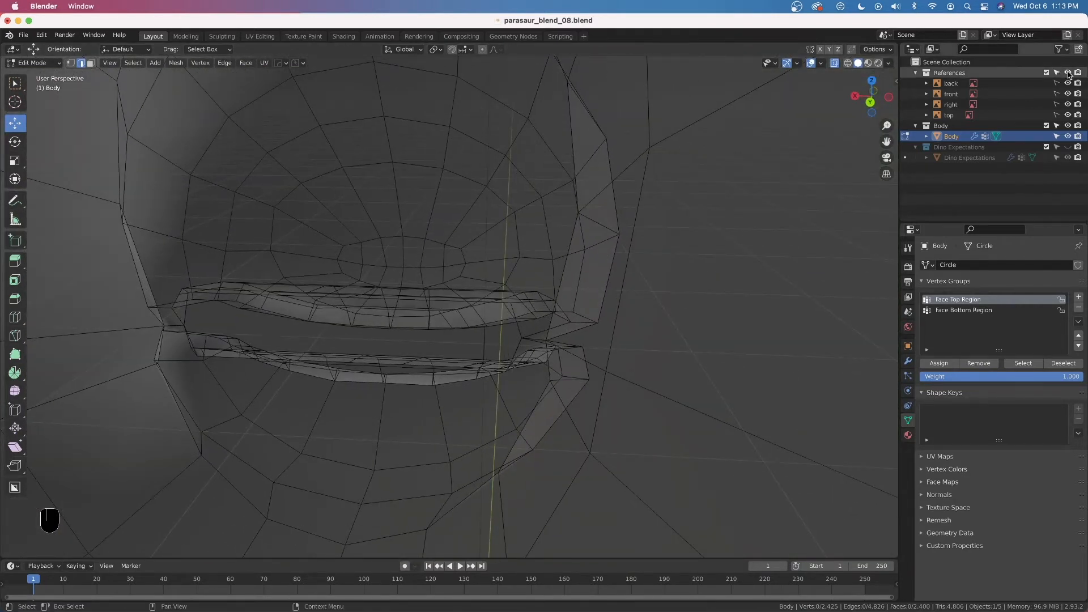
scroll(530, 266, "up", 1)
mouse_move(475, 288)
middle_mouse_down("shift")
mouse_move(587, 272)
mouse_move(595, 289)
middle_mouse_up("shift")
key("alt+z")
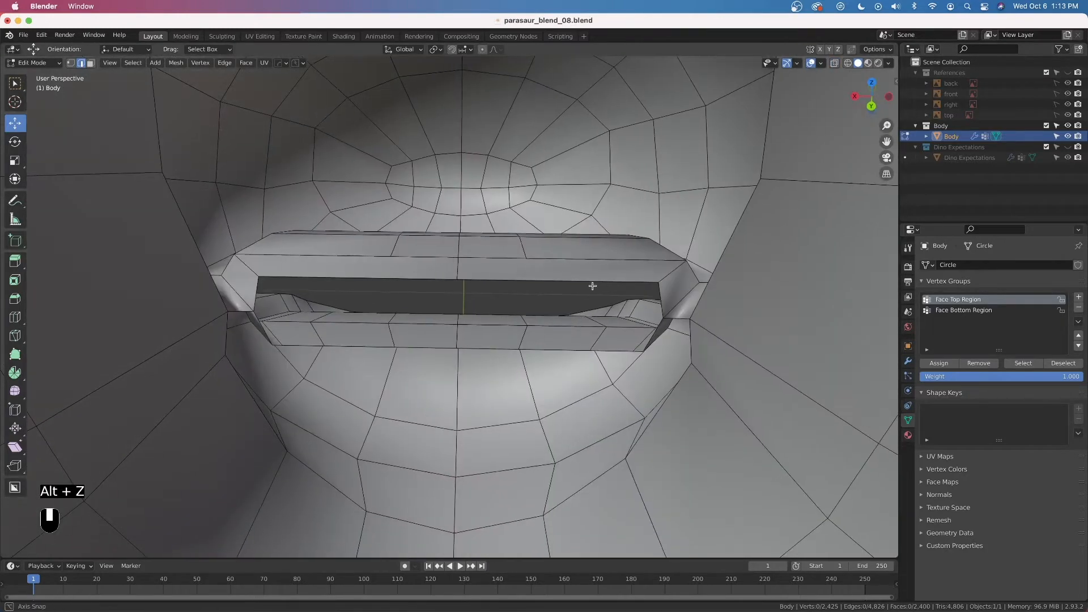
Knife-cut a connecting edge on each side of the centre line, from the upper jaw's inner loop to the mouth opening's boundary edge
middle_click_drag(444, 226, 546, 212)
middle_click_drag(625, 333, 617, 402)
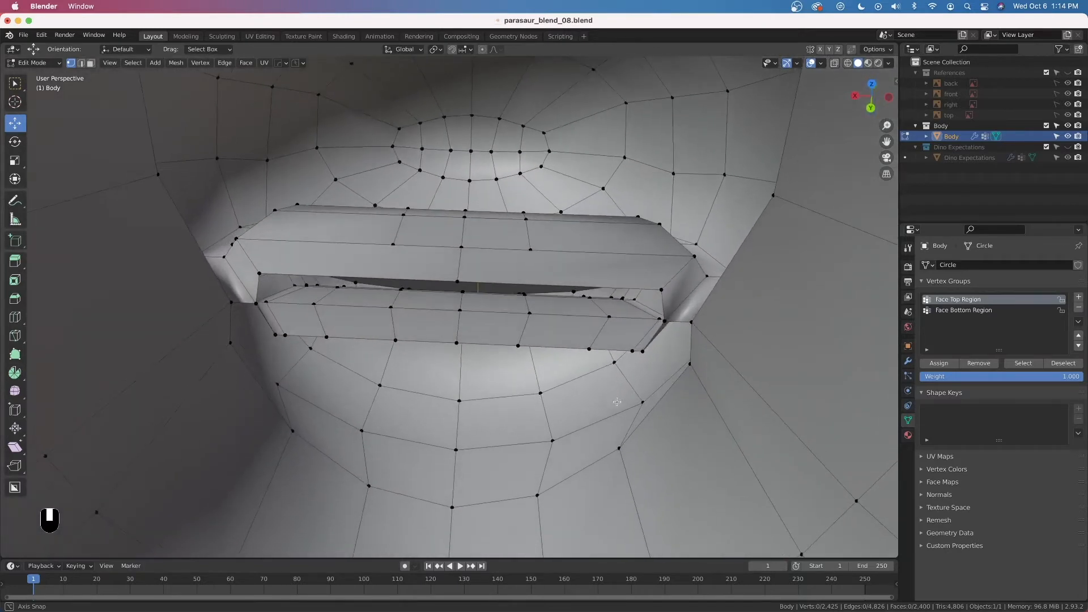
middle_click_drag(529, 253, 534, 272)
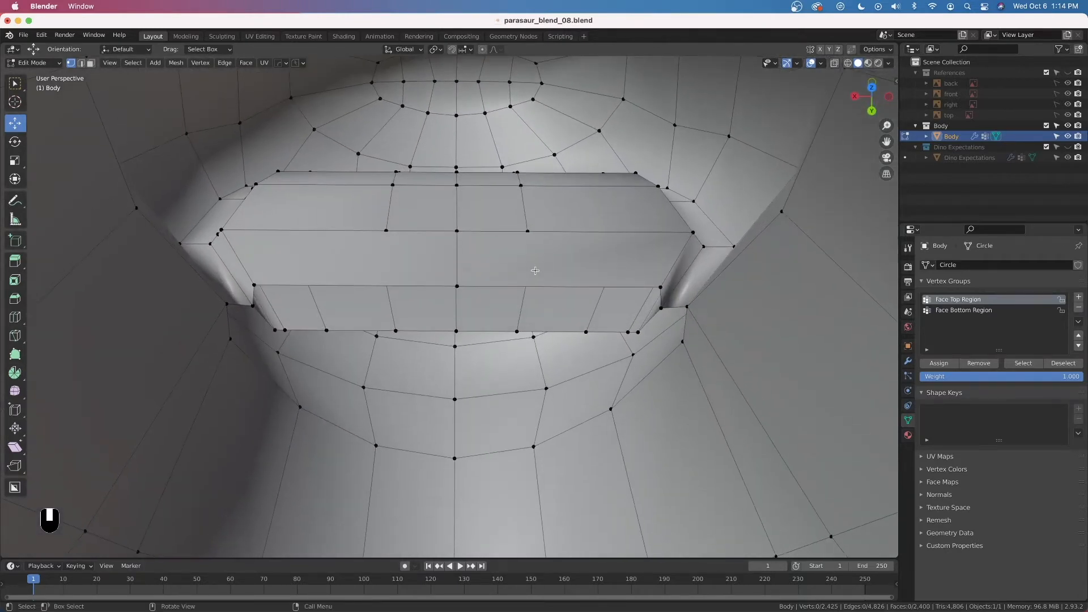
key("k")
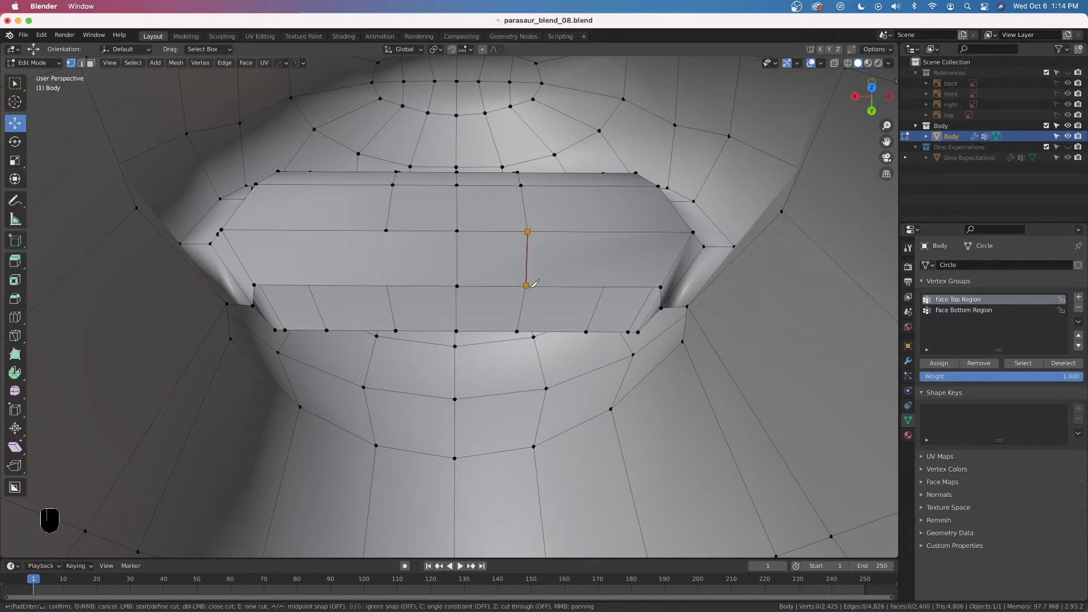
middle_click_drag(532, 282, 553, 256)
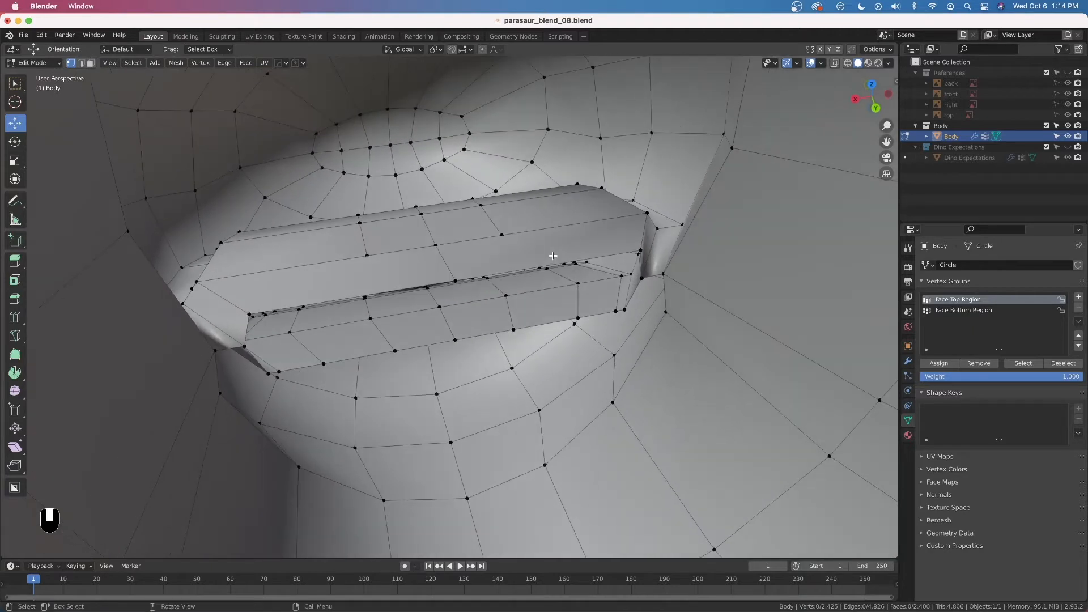
key("k")
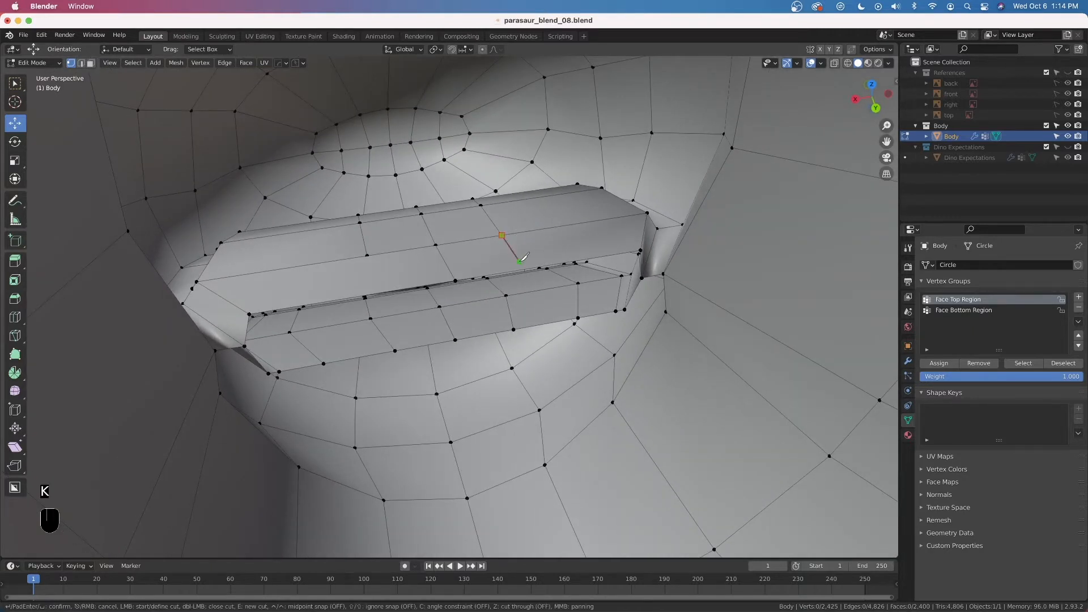
left_click(523, 269)
key("Return")
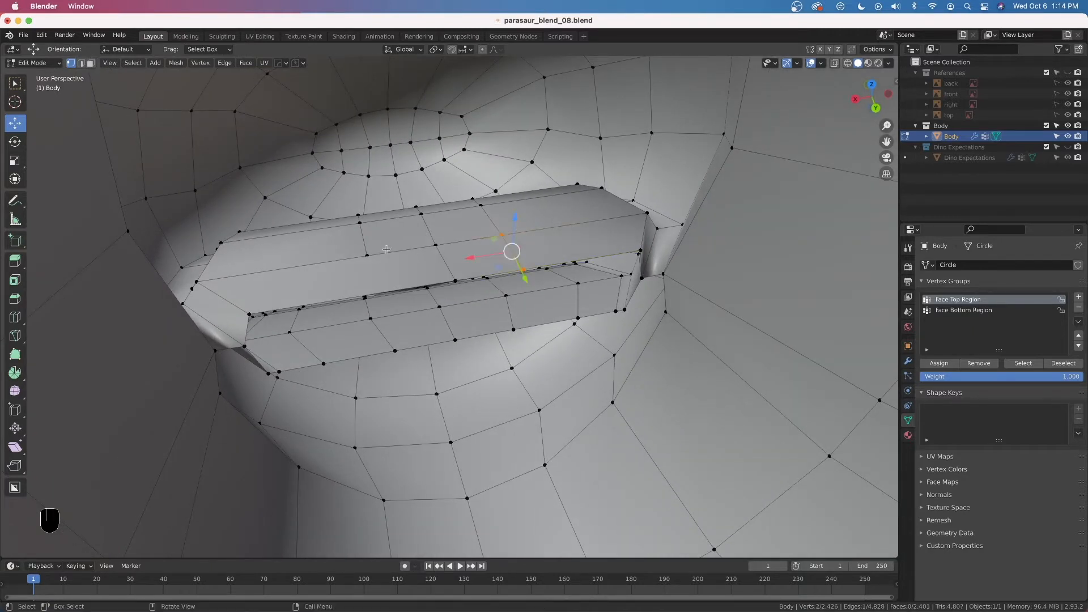
key("k")
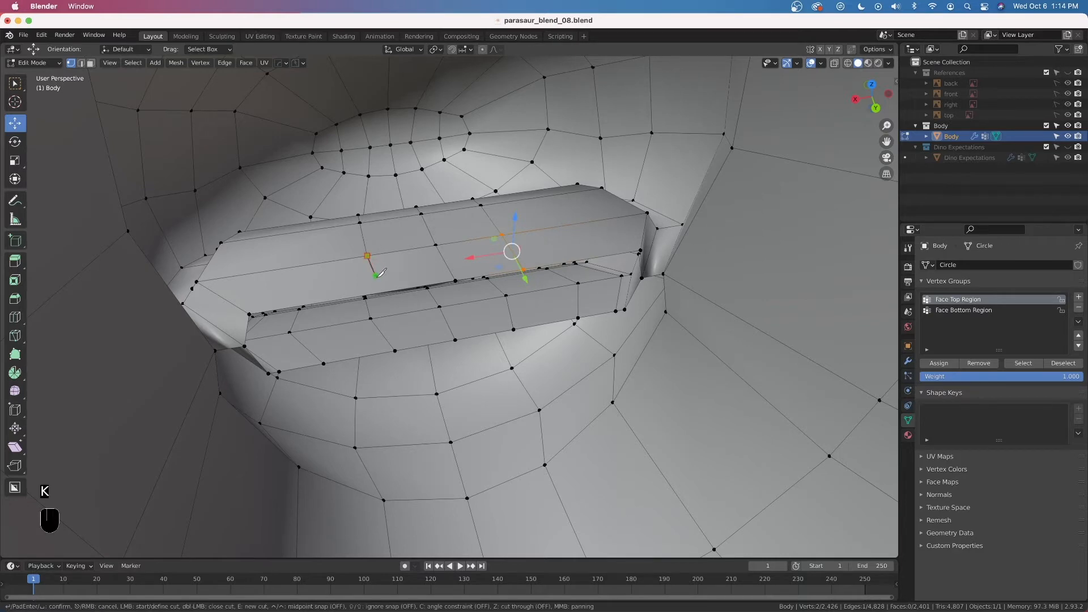
left_click(378, 293)
key("Return")
Select the shortest vertex path across the lower and the upper boundary of the mouth opening to compare their vertices
middle_click_drag(378, 290, 388, 222)
middle_click_drag(671, 287, 718, 276)
middle_click_drag(715, 328, 689, 297)
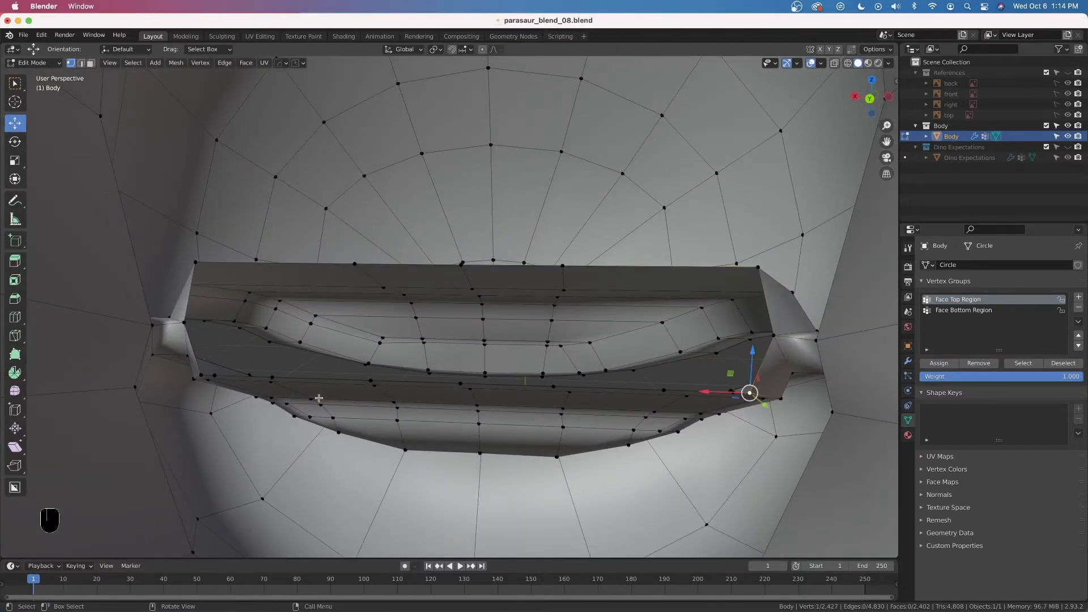
left_click(199, 372, "ctrl")
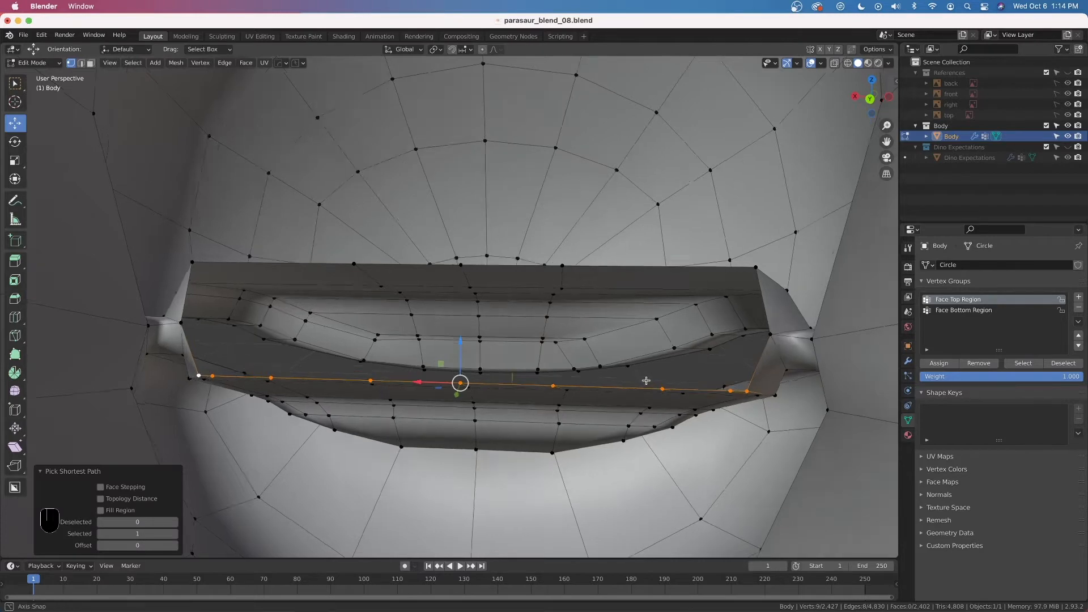
middle_click_drag(643, 378, 651, 399)
left_click(749, 268)
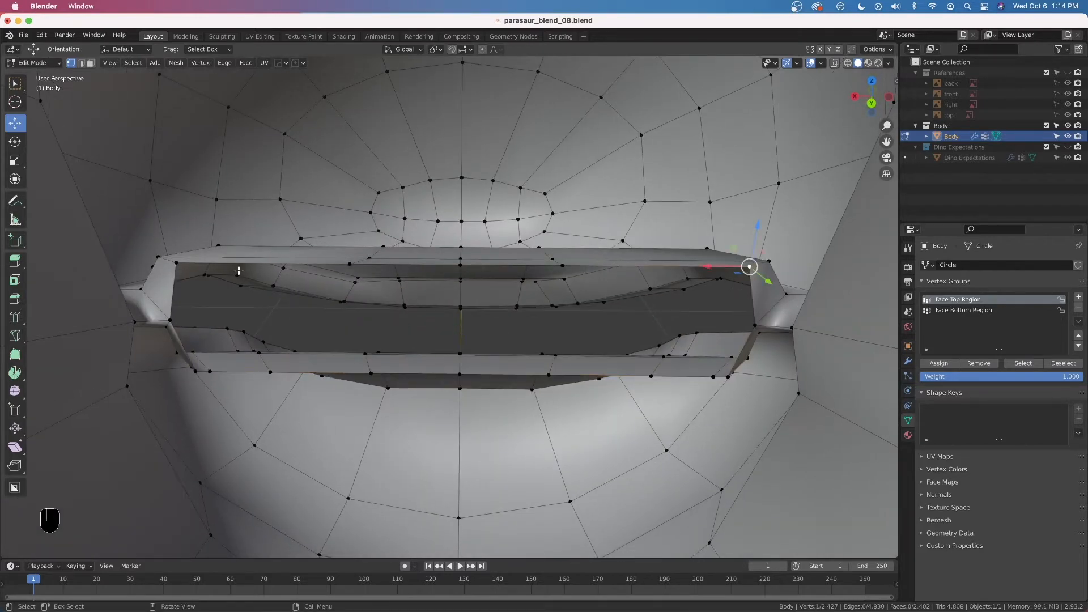
left_click(177, 265, "ctrl")
middle_click_drag(555, 285, 570, 312)
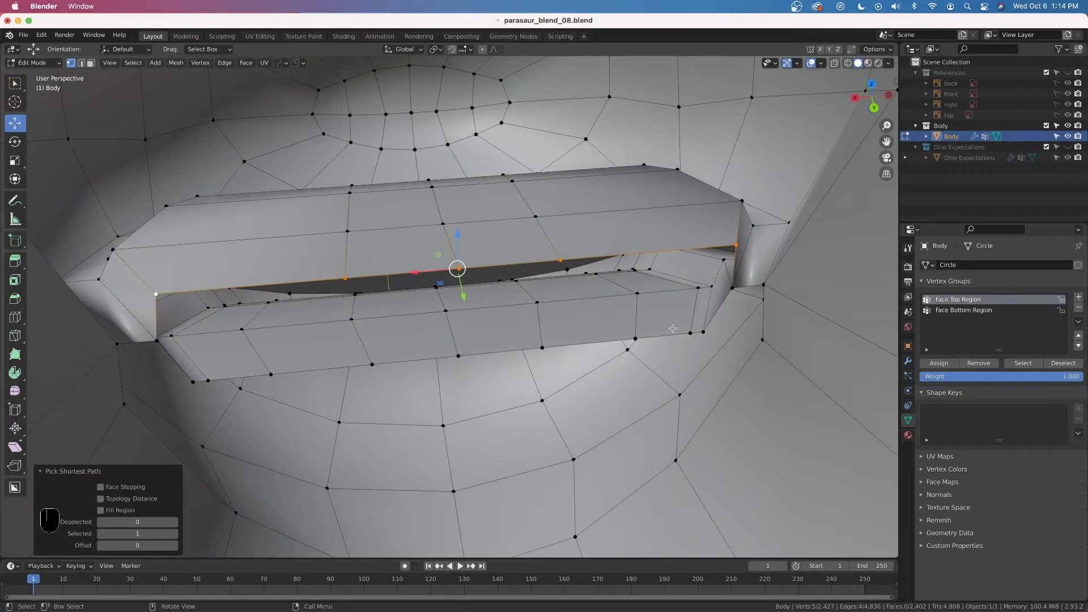
Select the short vertex column near one inner corner of the lower jaw and dissolve its edges
left_click(694, 314, "alt")
right_click(694, 314)
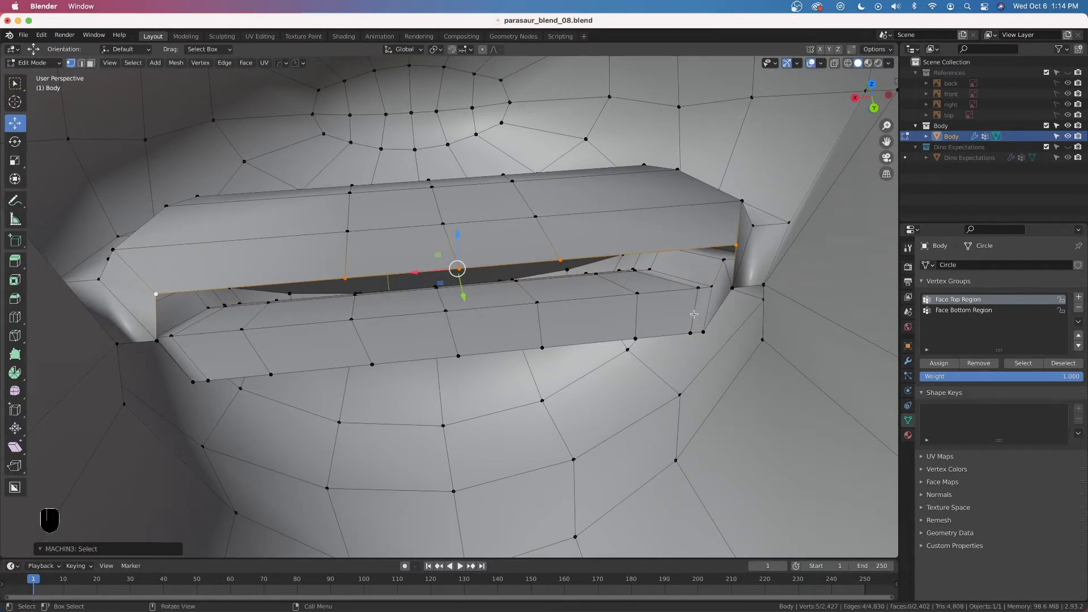
left_click(694, 314, "alt")
right_click(694, 314)
left_click(689, 331)
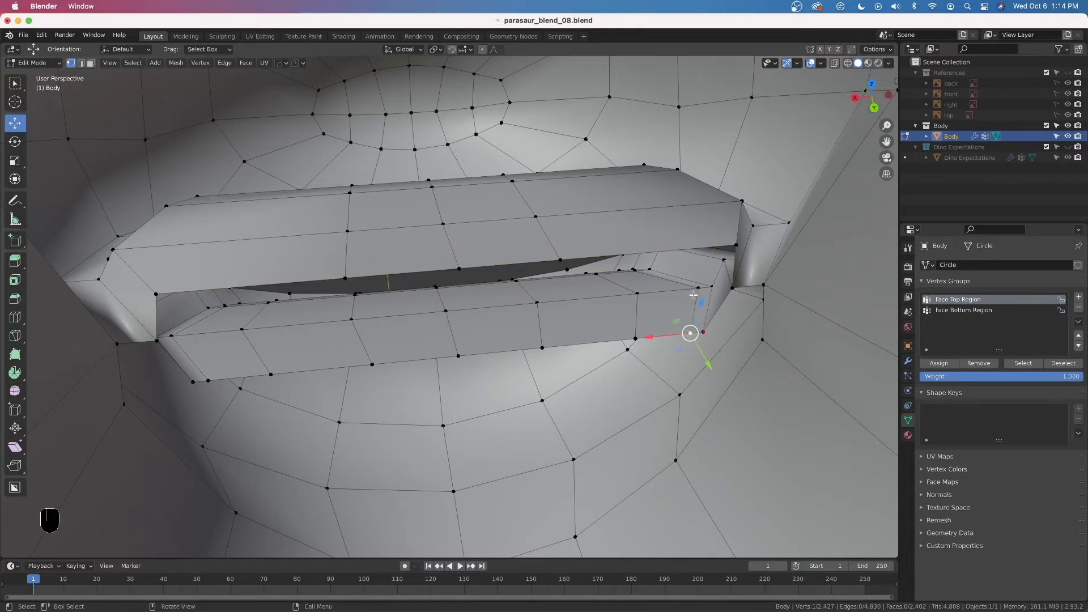
scroll(706, 293, "down", 3)
middle_click_drag(805, 254, 585, 199)
middle_click_drag(484, 392, 602, 335, "shift")
middle_click_drag(601, 336, 333, 364)
left_click(349, 371, "ctrl")
middle_click_drag(344, 361, 411, 332)
key("x")
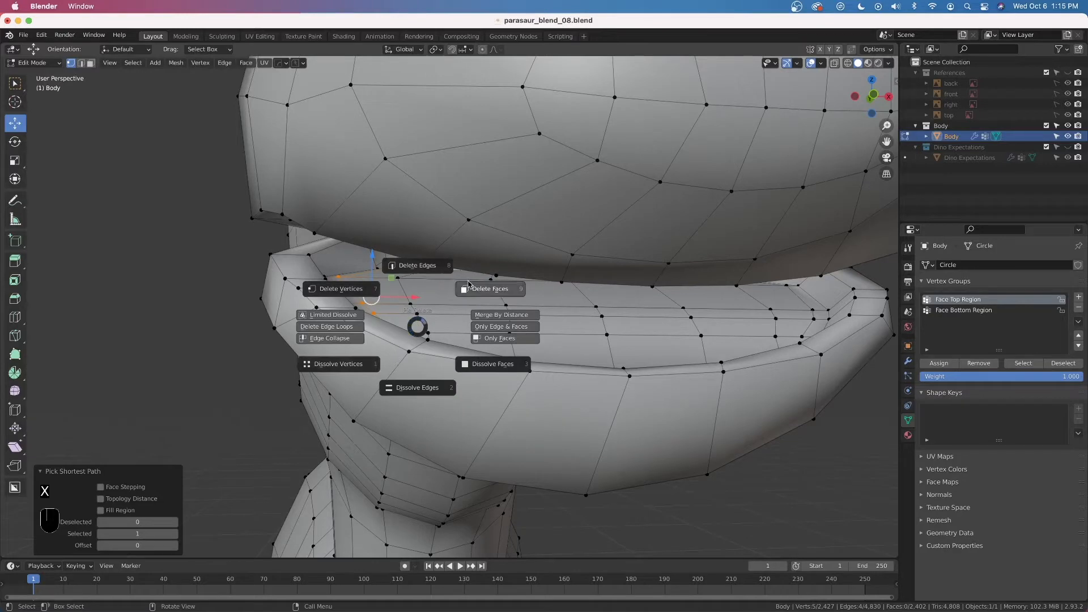
left_click(414, 386)
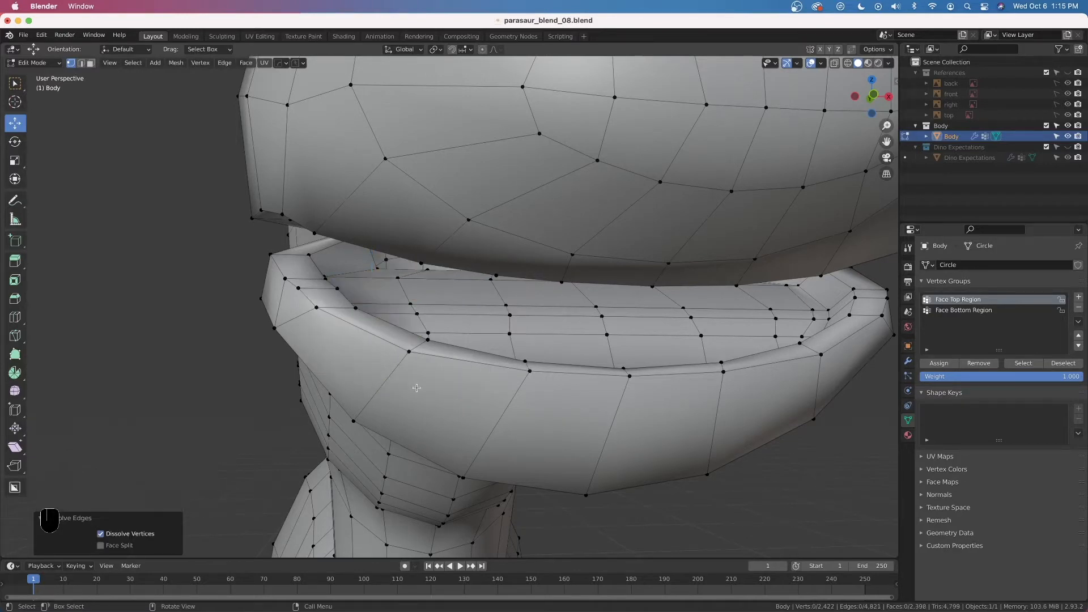
Select the matching edge column near the opposite inner corner of the lower jaw and dissolve its edges
scroll(416, 387, "down", 1)
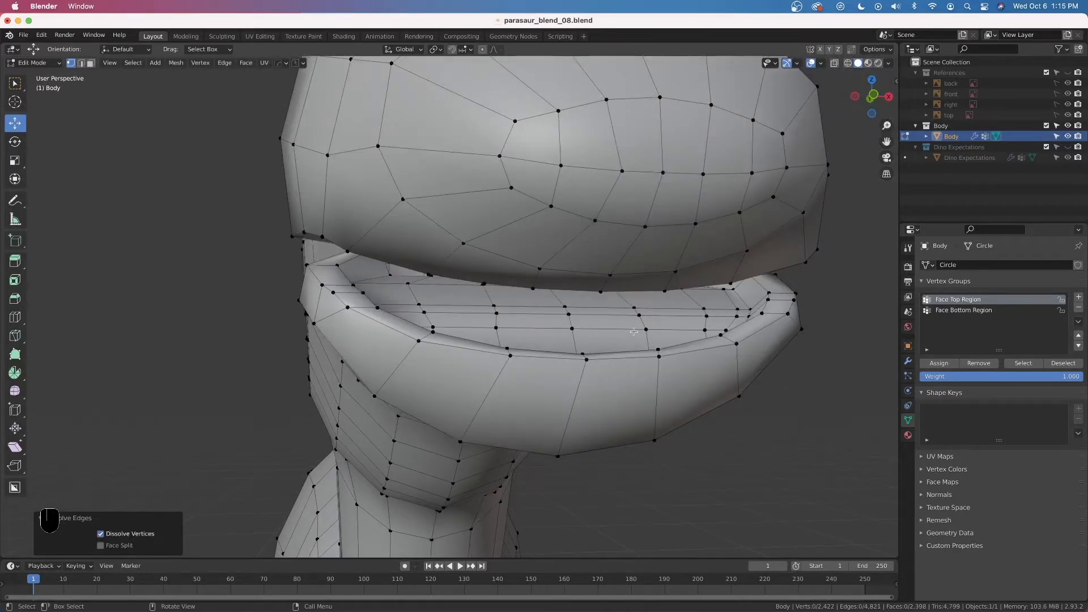
scroll(634, 346, "down", 2)
scroll(626, 335, "up", 2)
left_click(739, 313, "alt")
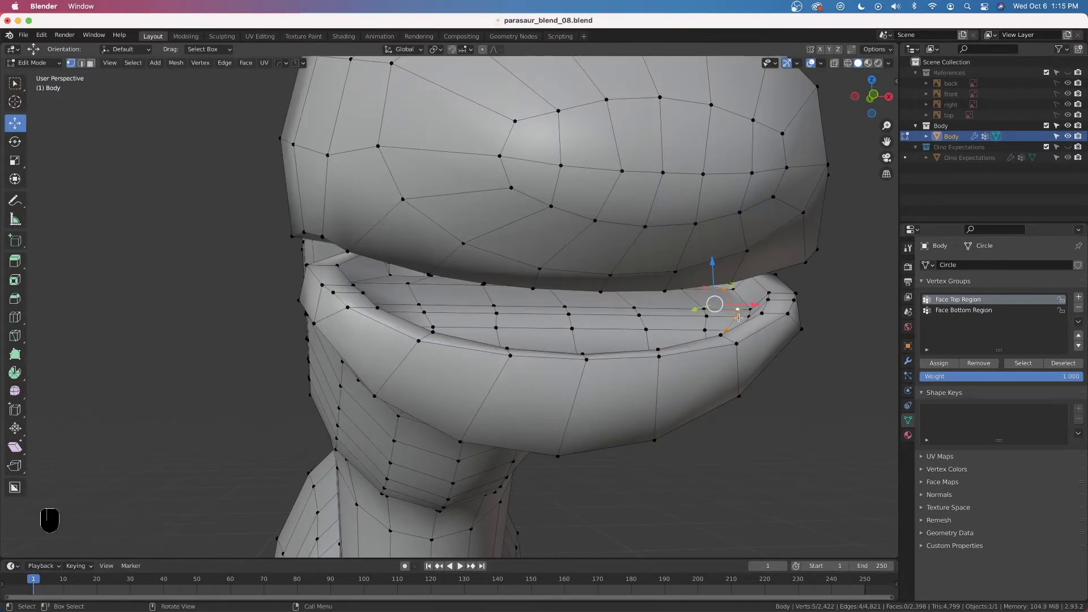
key("x")
left_click(732, 364)
Add a single centred loop cut running through the upper jaw's interior on one side of the mouth cavity
middle_click_drag(712, 326, 433, 346)
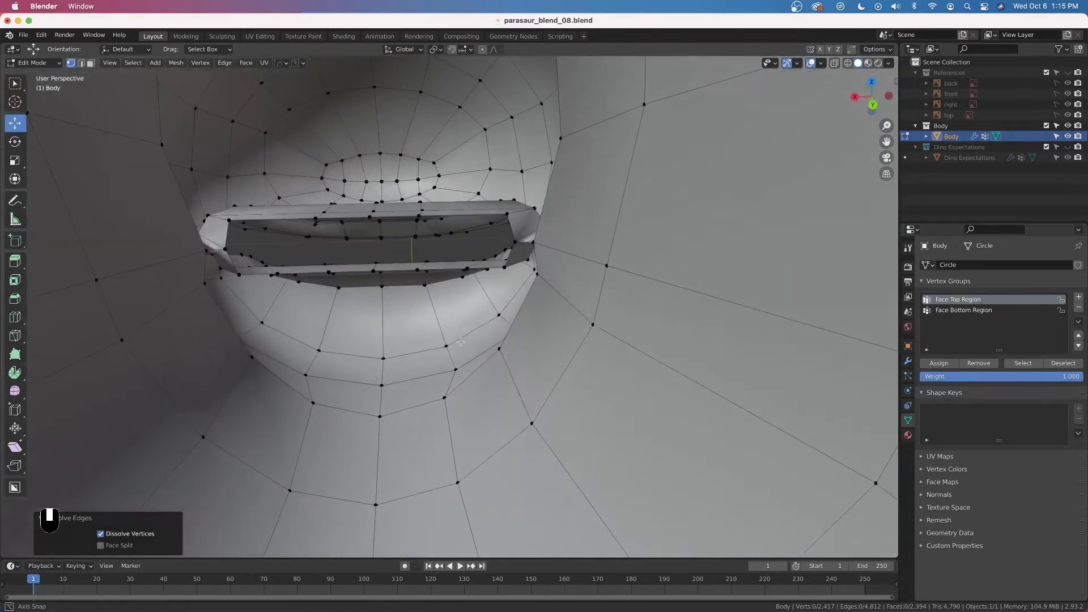
scroll(507, 266, "up", 3)
middle_click_drag(553, 255, 587, 280, "shift")
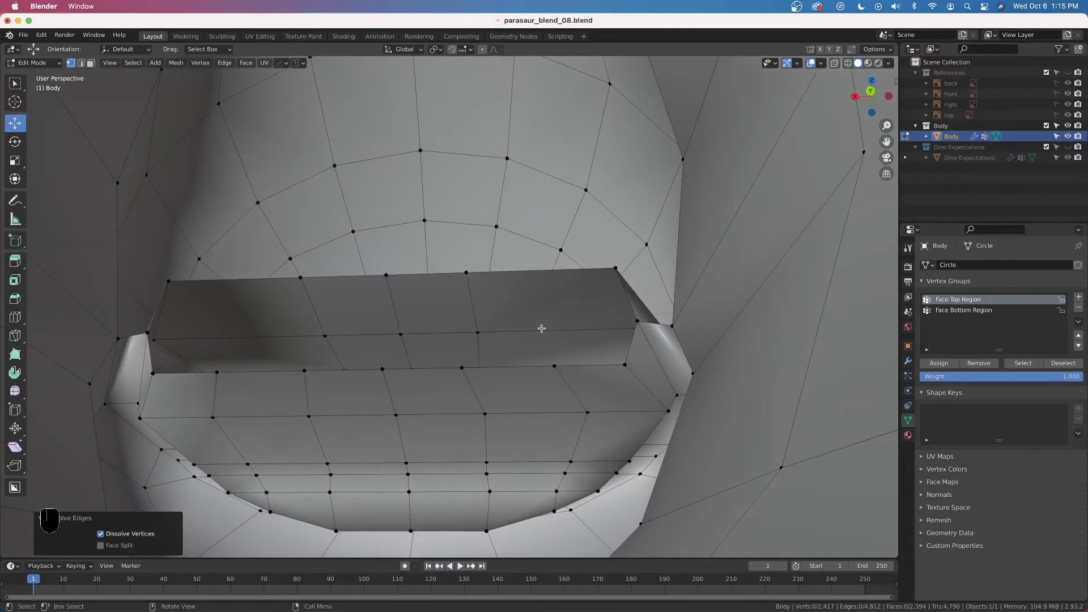
key("ctrl+r")
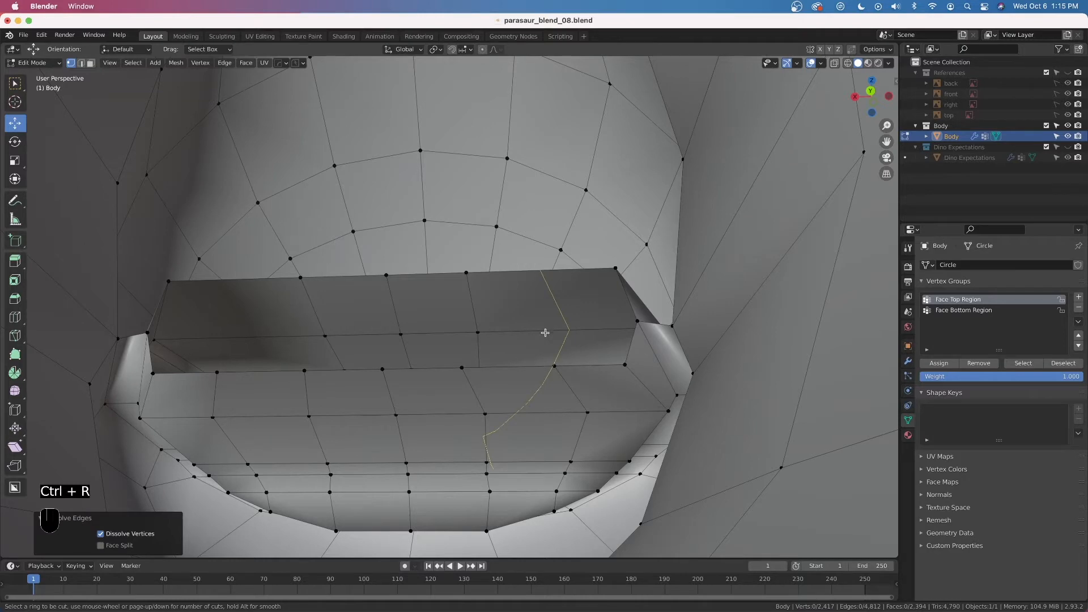
key("Escape")
mouse_move(554, 342)
middle_mouse_down()
mouse_move(563, 379)
mouse_move(548, 361)
middle_mouse_up()
key("ctrl+r")
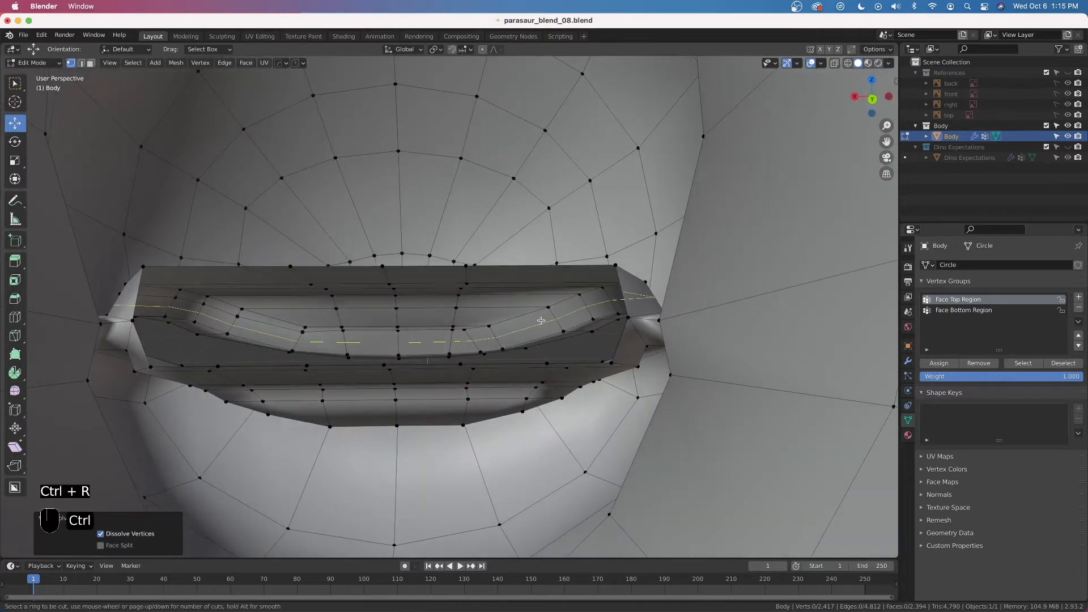
left_click(530, 293)
right_click(479, 306)
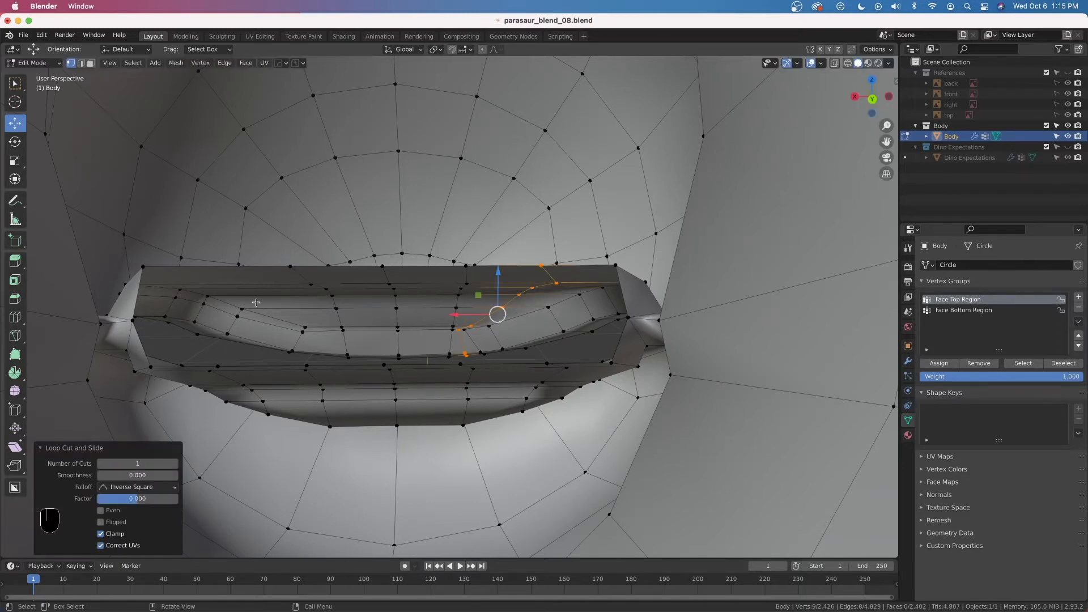
middle_click_drag(256, 302, 253, 282)
key("ctrl+r")
middle_click_drag(294, 331, 402, 230)
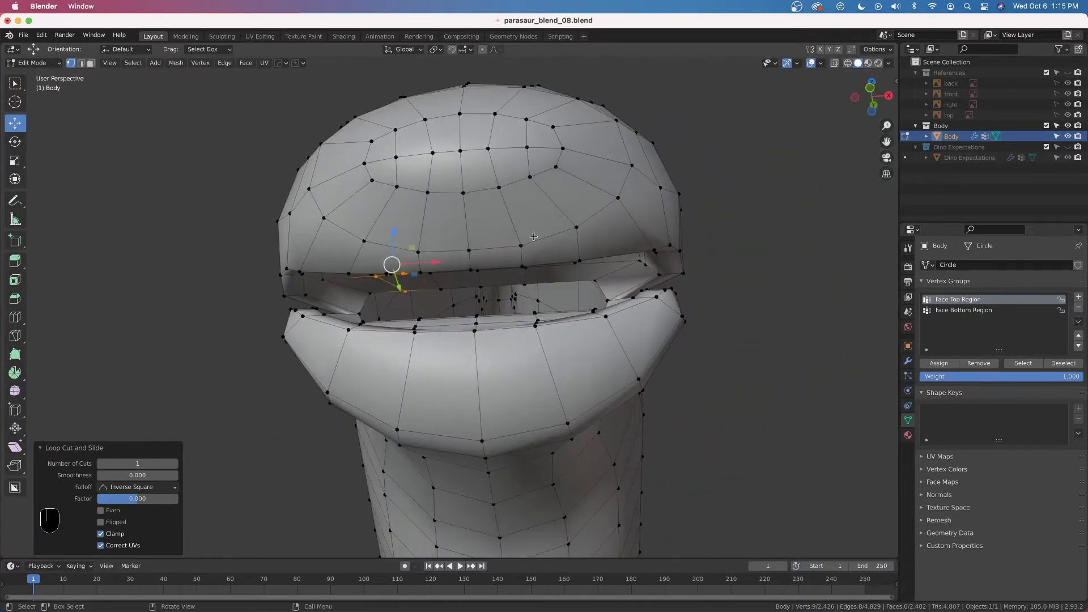
Select the entire Body mesh and symmetrize it in the -X to +X direction
middle_click_drag(569, 237, 568, 217)
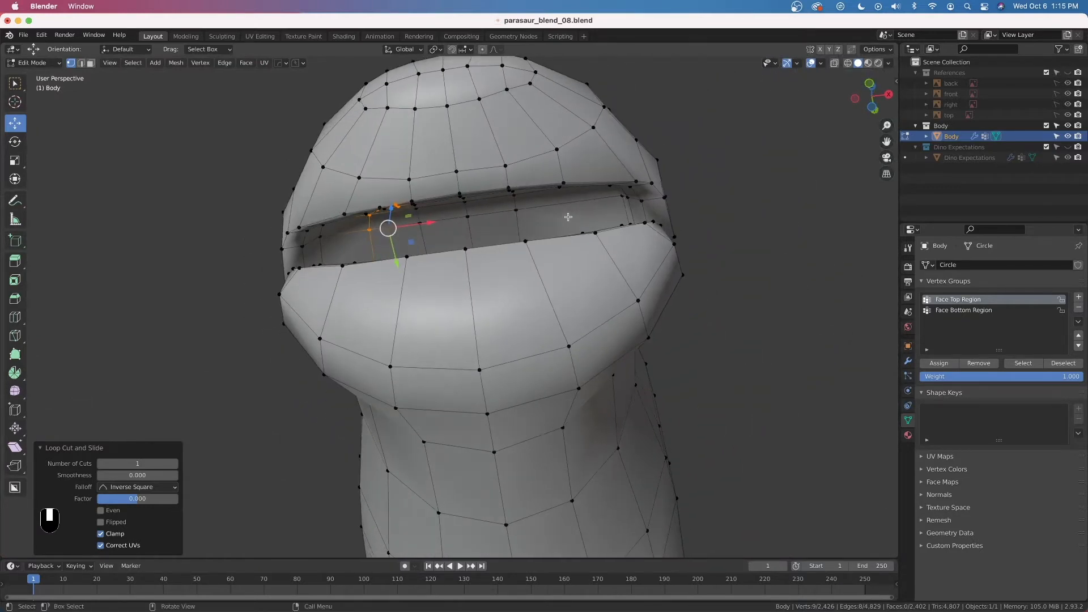
scroll(514, 263, "down", 4)
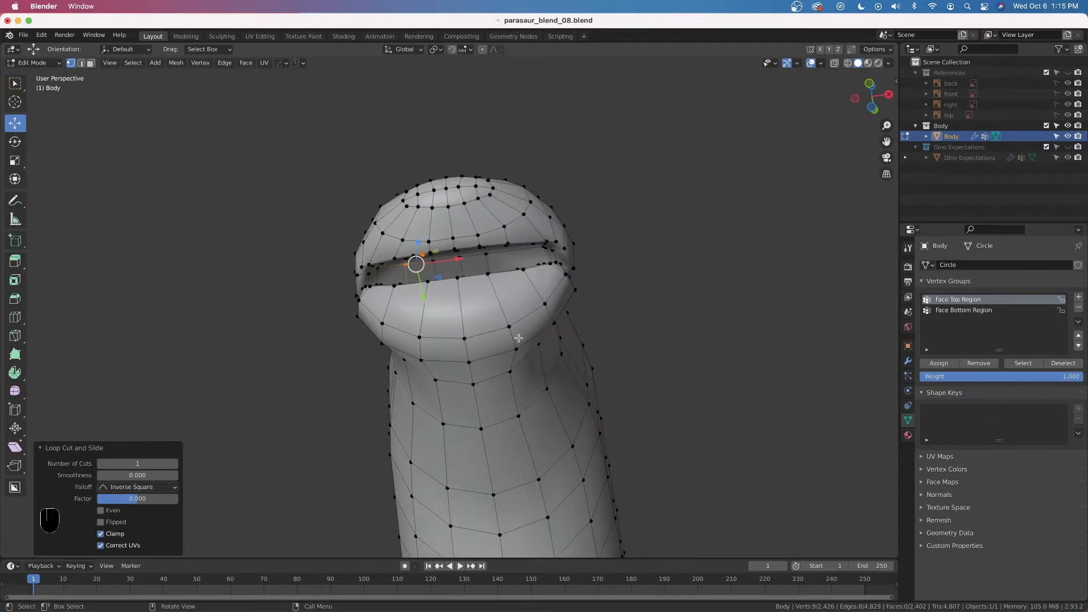
key("alt+a")
key("a")
scroll(479, 327, "down", 2)
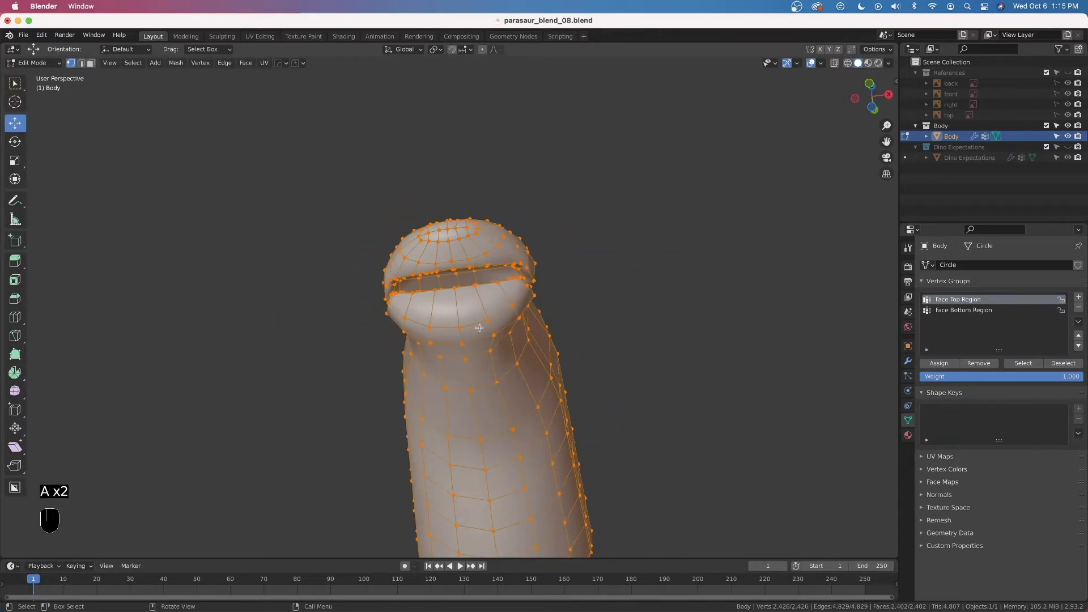
middle_click_drag(490, 308, 491, 341)
key("q")
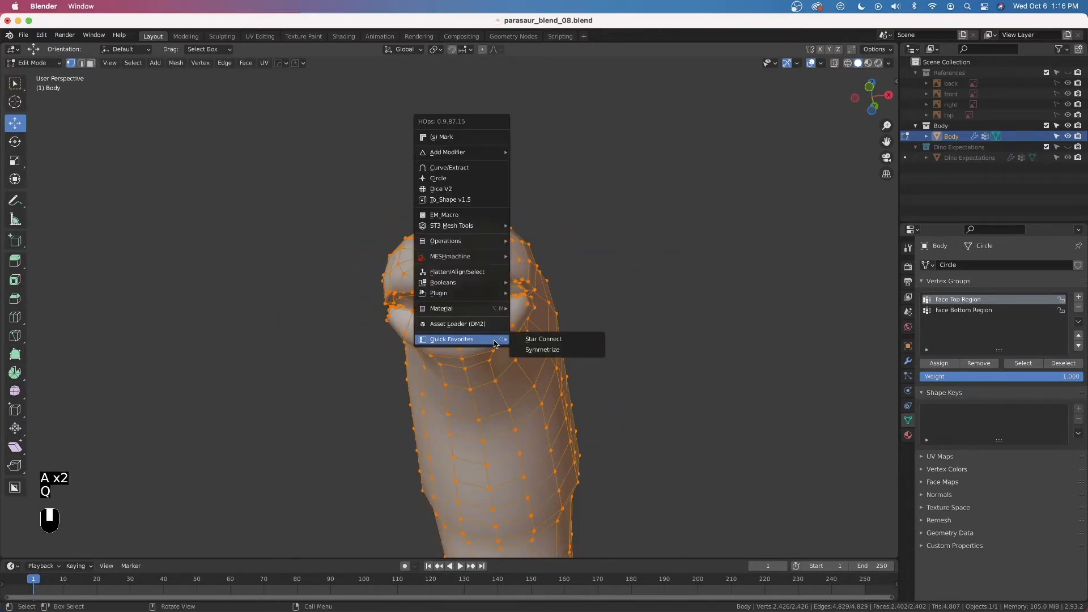
left_click(526, 350)
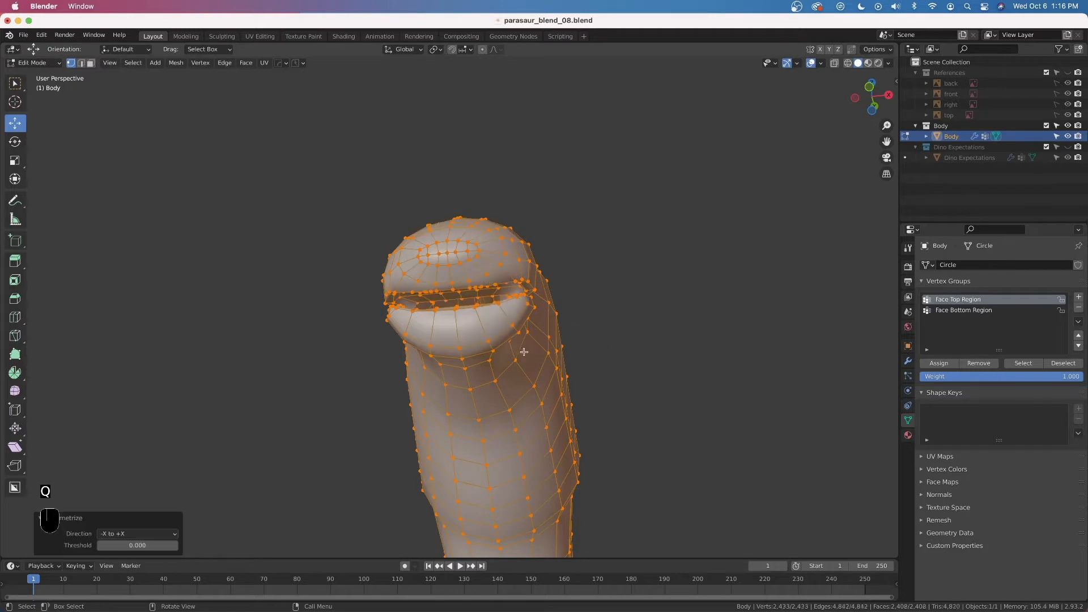
left_click(107, 535)
left_click(114, 522)
Leave mesh editing and remove the Multires modifier from the Body
middle_click_drag(410, 355, 434, 323)
scroll(443, 320, "up", 2)
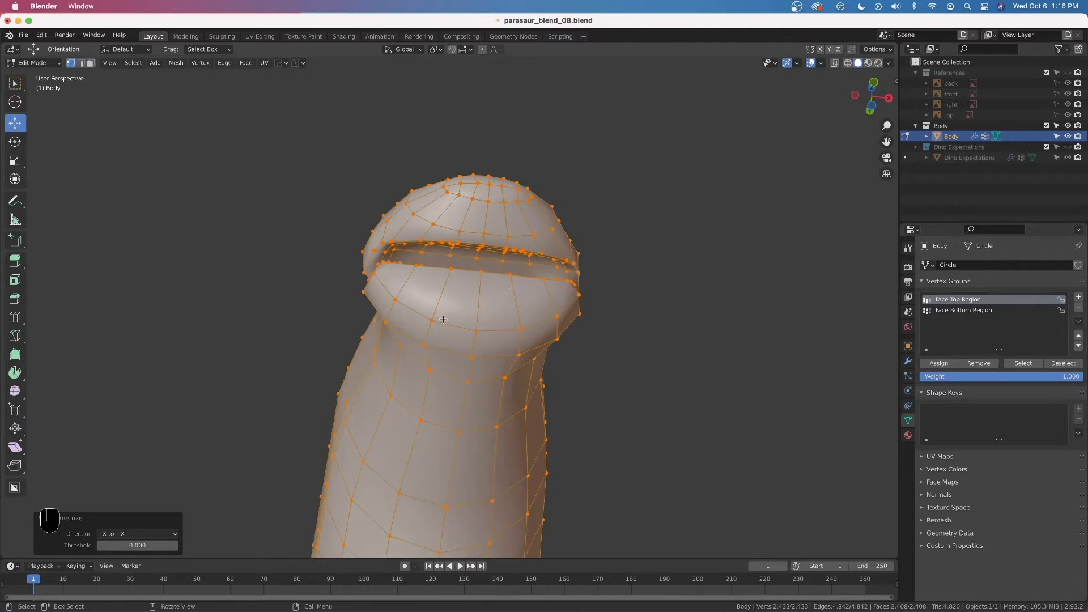
key("Tab")
key("Tab")
middle_click_drag(480, 276, 485, 315)
scroll(485, 314, "up", 2)
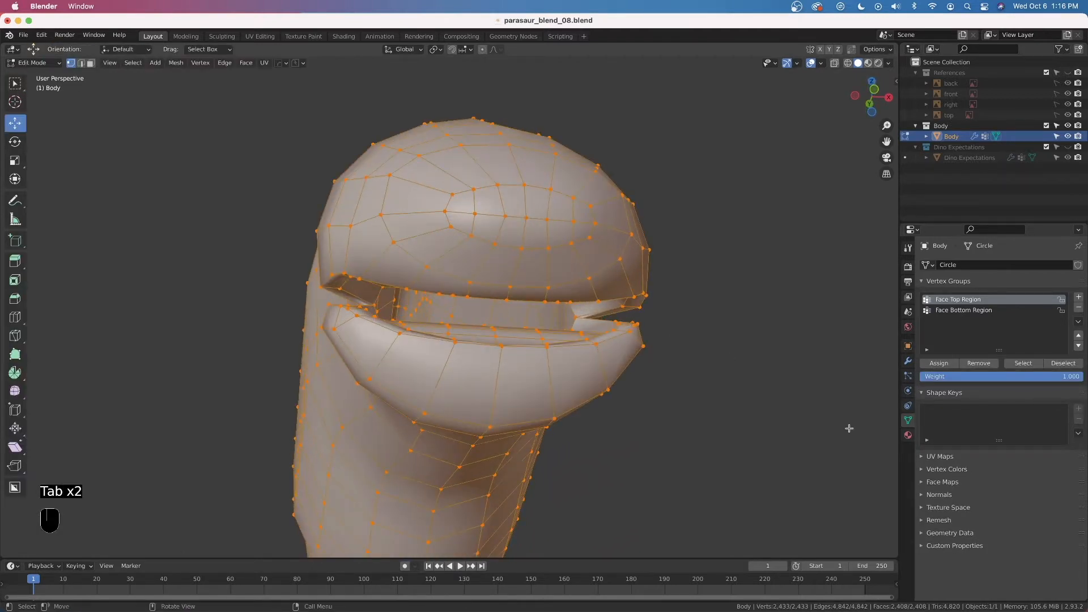
left_click(908, 361)
middle_click_drag(561, 299, 575, 247)
key("Tab")
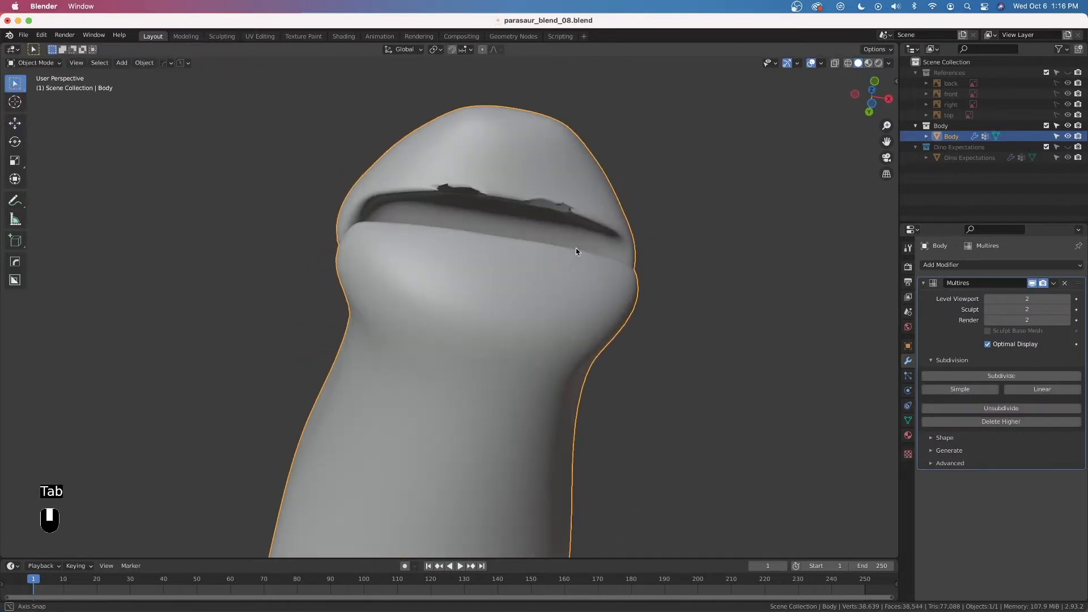
left_click(1067, 282)
Add a new Multiresolution modifier to the Body, saving the file before subdividing it once
left_click(972, 265)
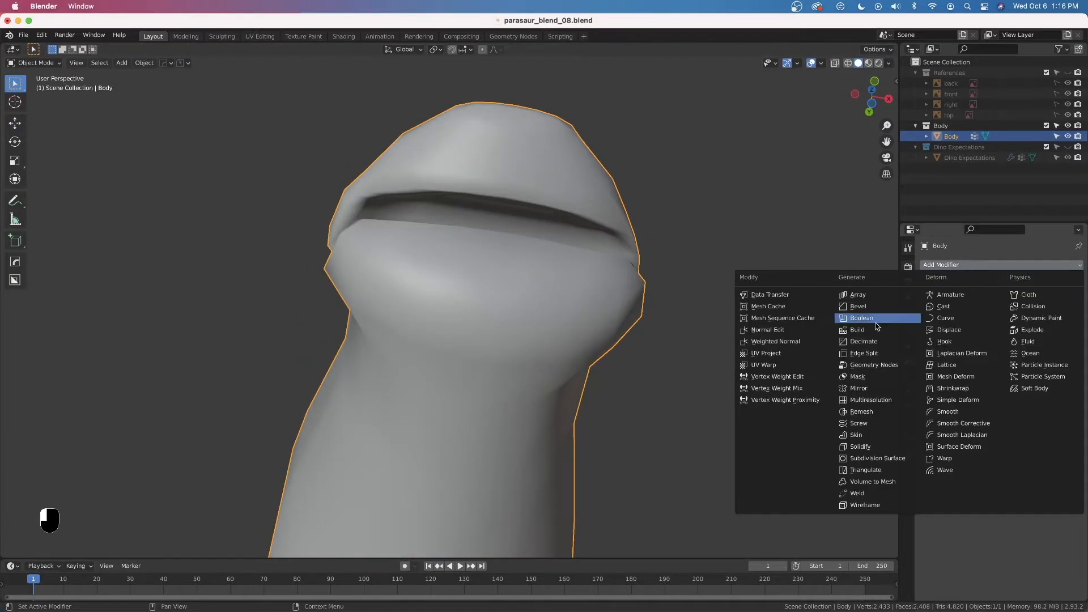
left_click(871, 400)
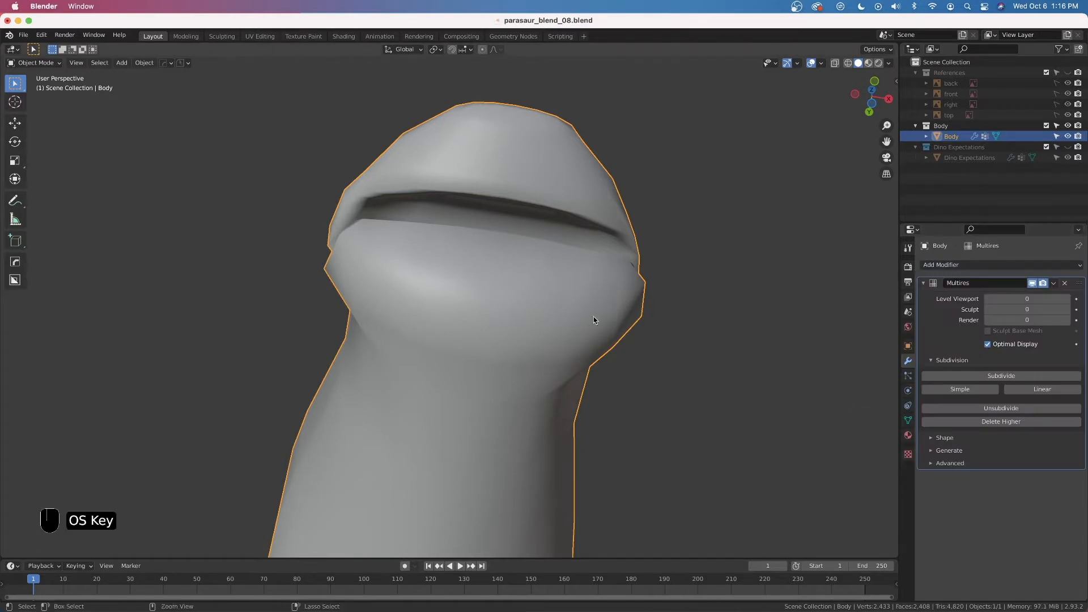
key("super+s")
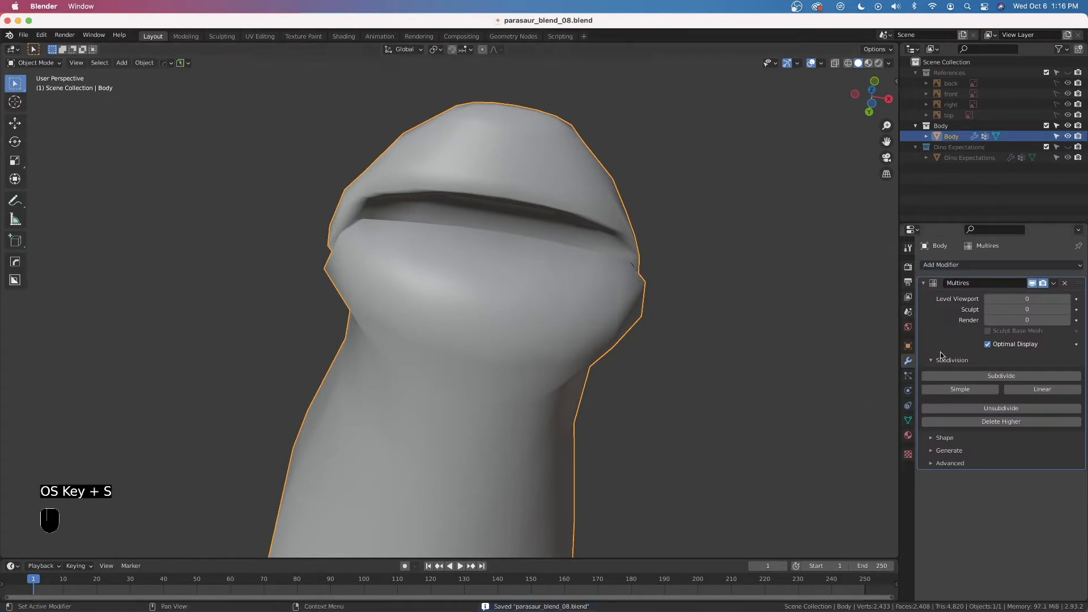
left_click(956, 373)
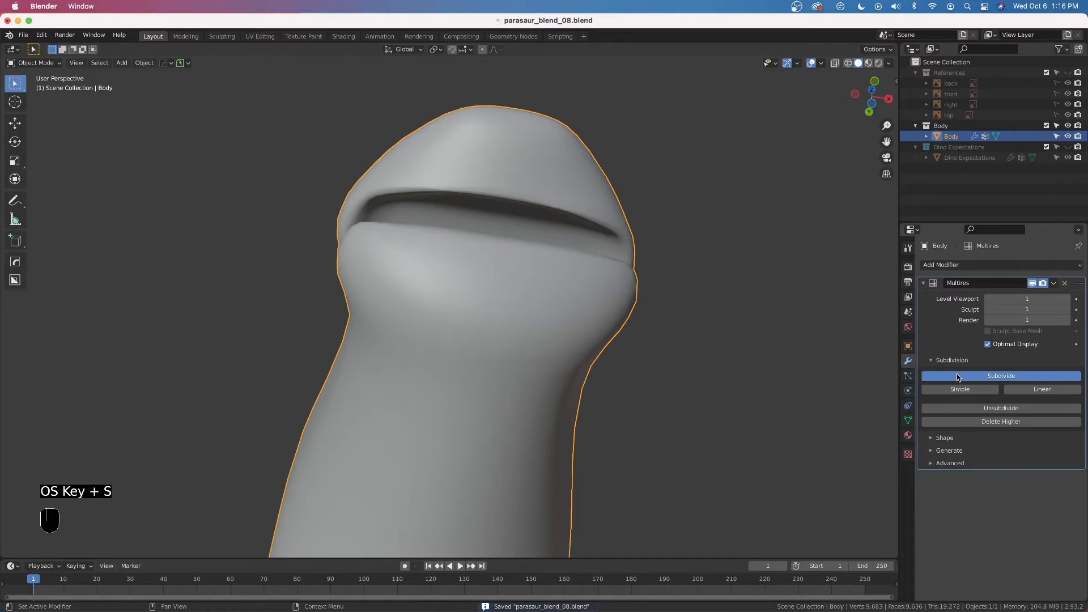
Subdivide the Multires modifier up to level 2 and open the Body mesh for editing around the mouth opening
left_click(956, 375)
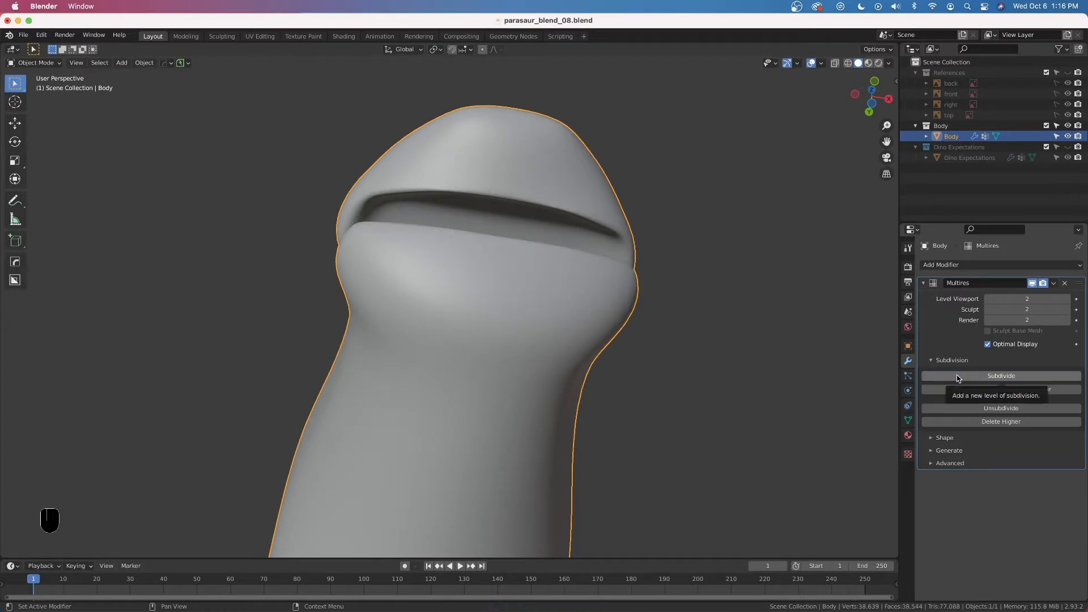
middle_click_drag(141, 353, 358, 439)
scroll(364, 301, "up", 3)
key("Tab")
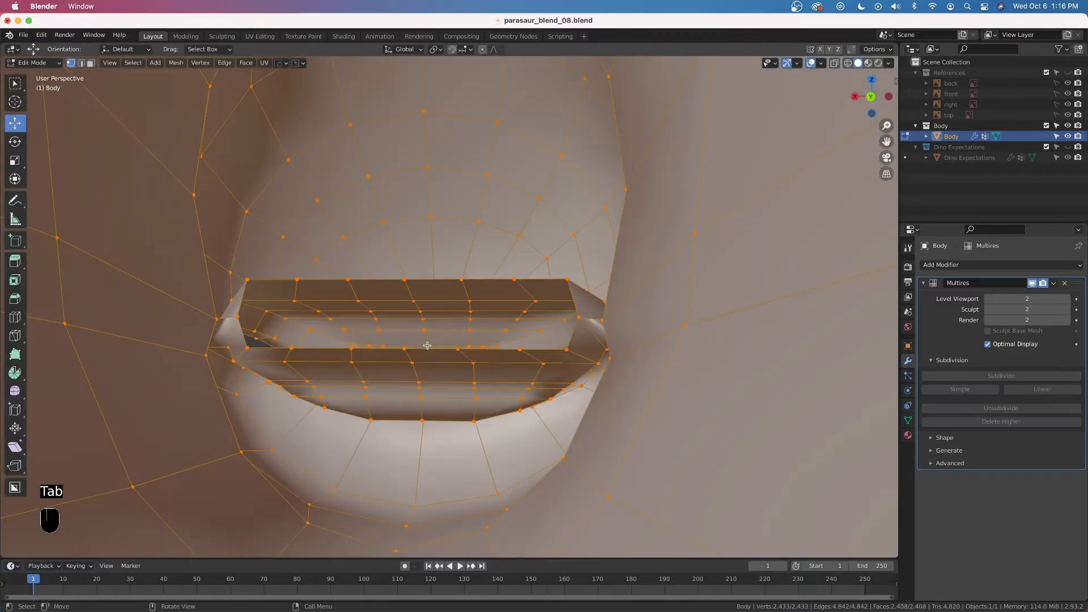
Join the two opposite corner vertices of the mouth gap with a single new edge, undoing the vertex-path connection tried first
scroll(453, 359, "up", 2)
middle_click_drag(468, 330, 502, 309)
left_click(618, 331)
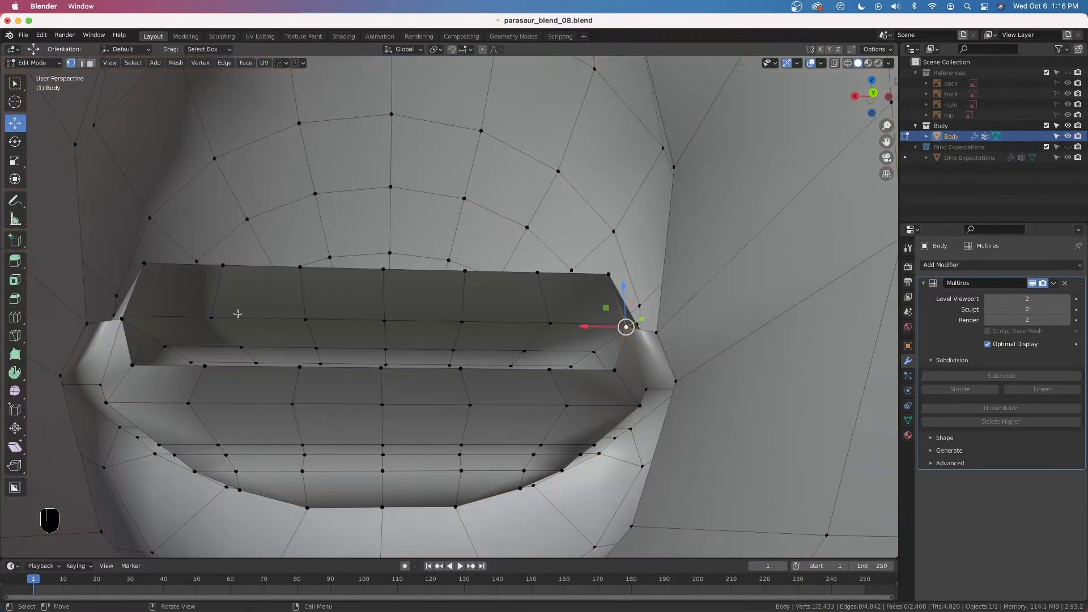
left_click(122, 319, "shift")
middle_click_drag(299, 326, 413, 365)
key("j")
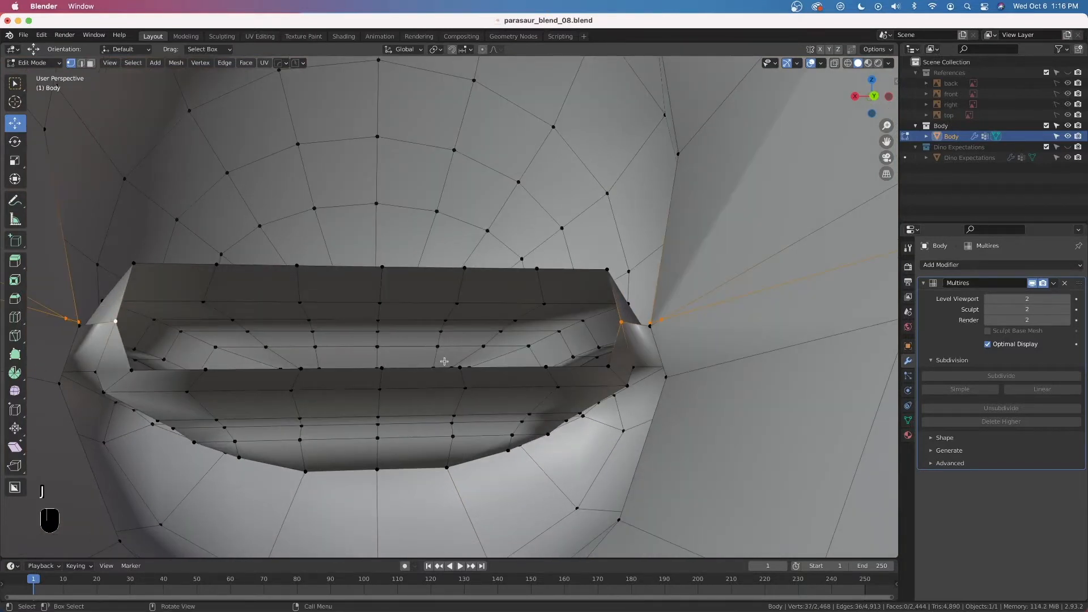
key("super+z")
middle_click_drag(223, 330, 232, 270)
key("f")
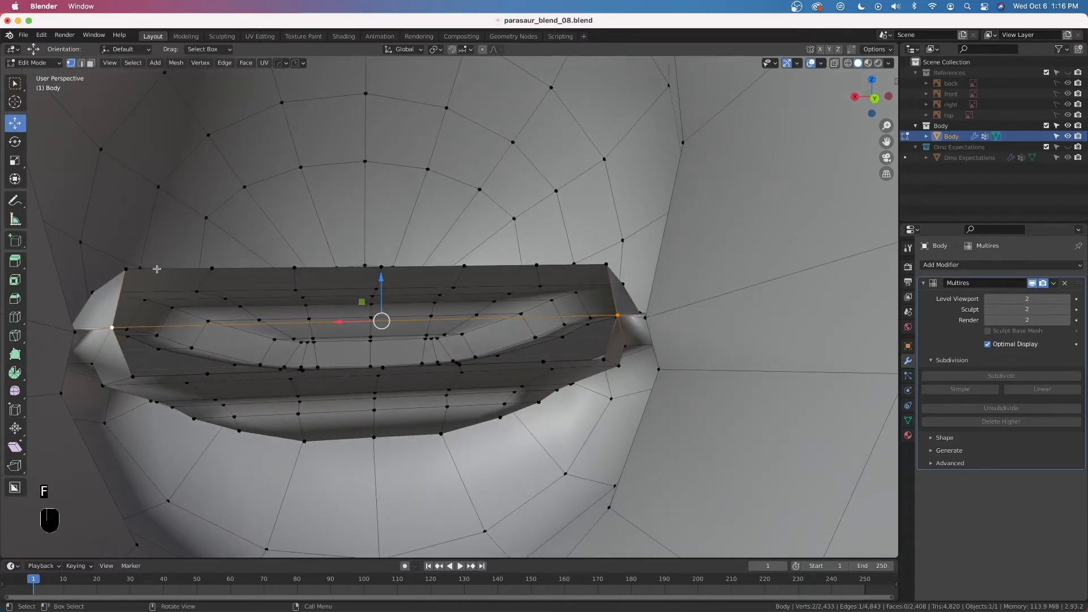
Select the vertex paths between the corners along the gap's upper and lower edges to compare their vertex counts
left_click(201, 269)
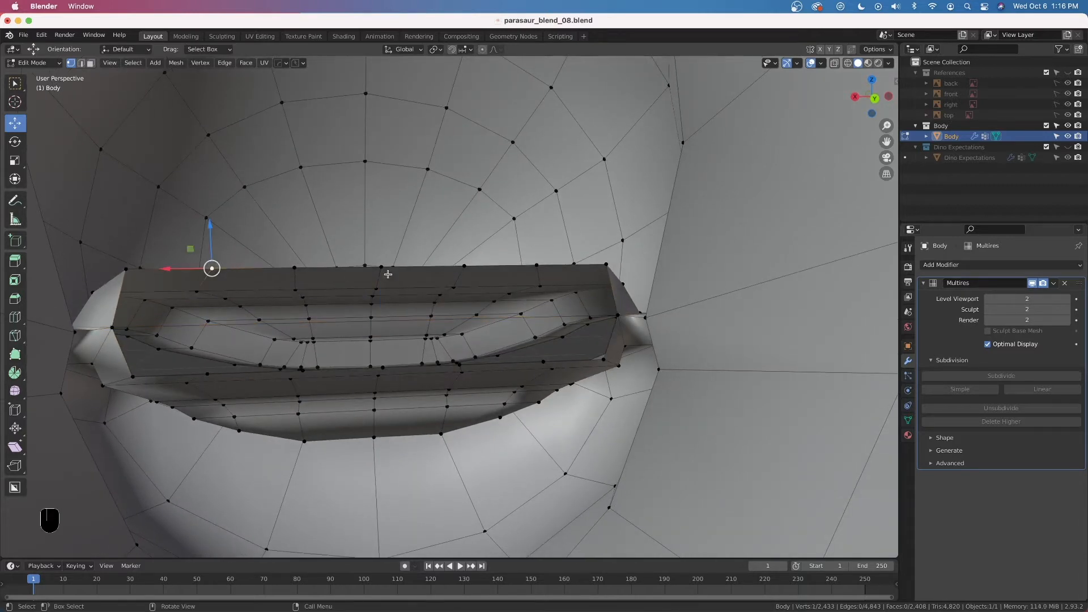
left_click(538, 265, "ctrl")
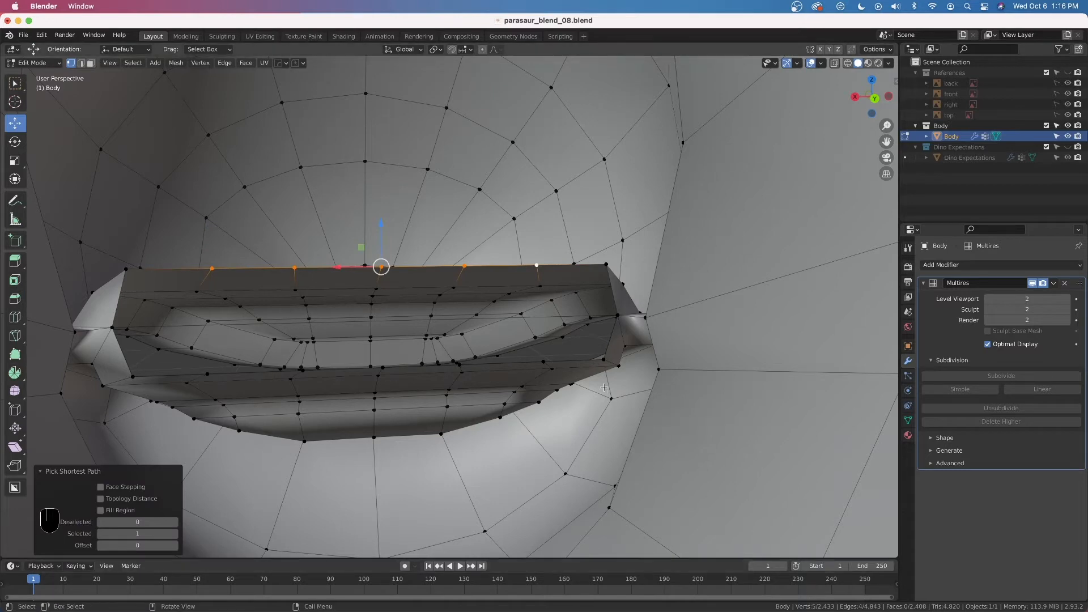
left_click(546, 359)
left_click(209, 373, "ctrl")
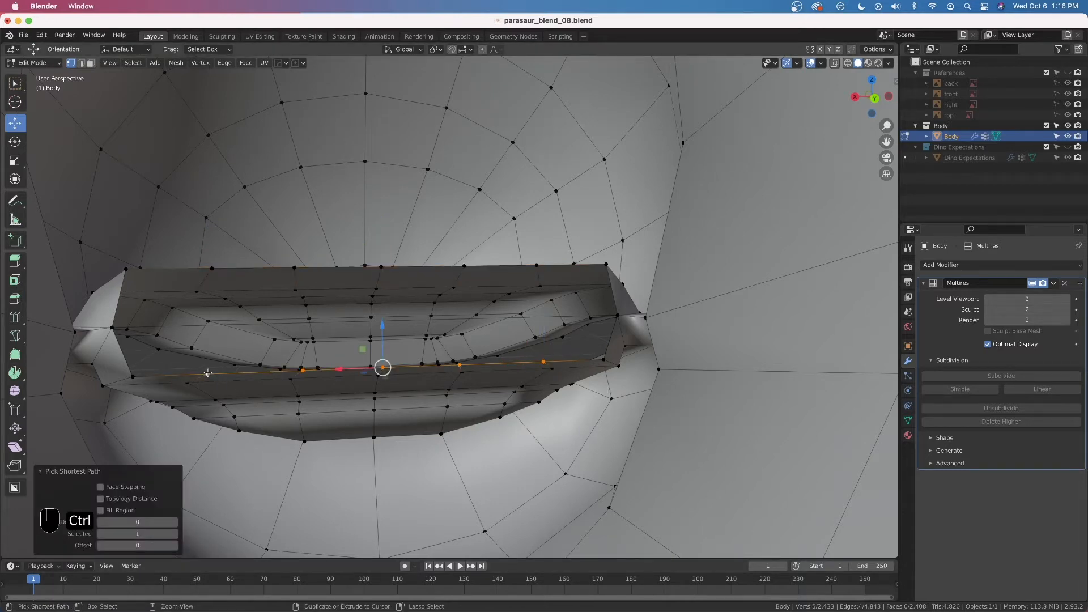
middle_click_drag(341, 337, 363, 336)
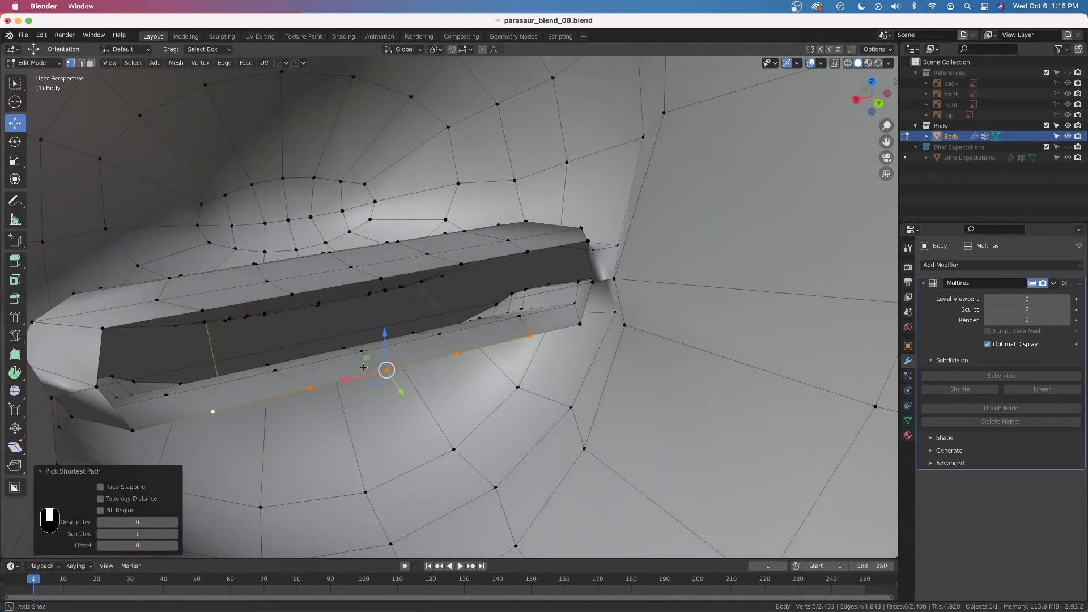
left_click(360, 330)
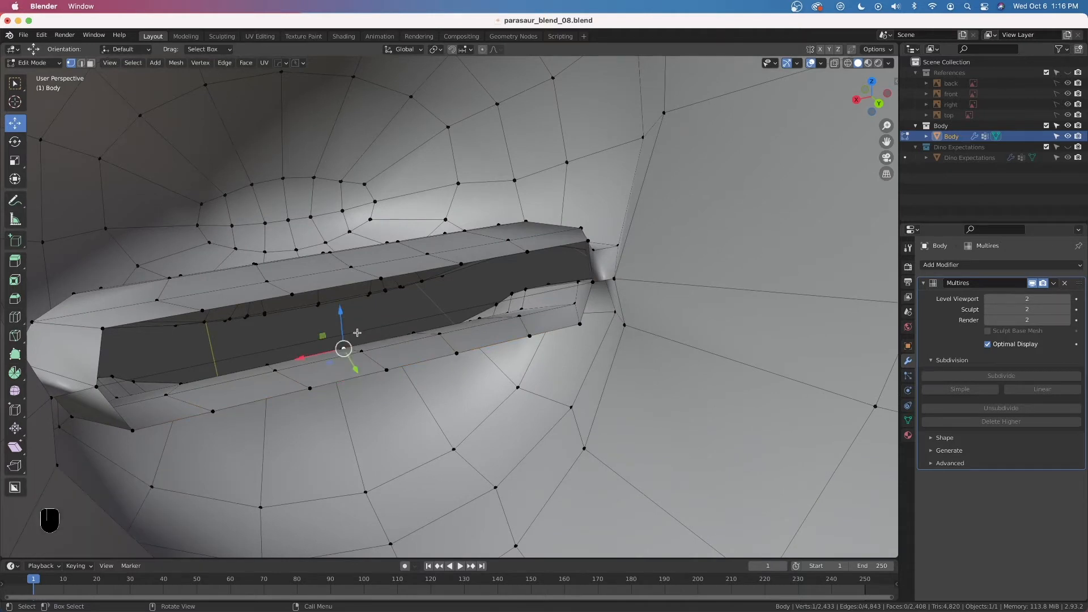
key("ctrl")
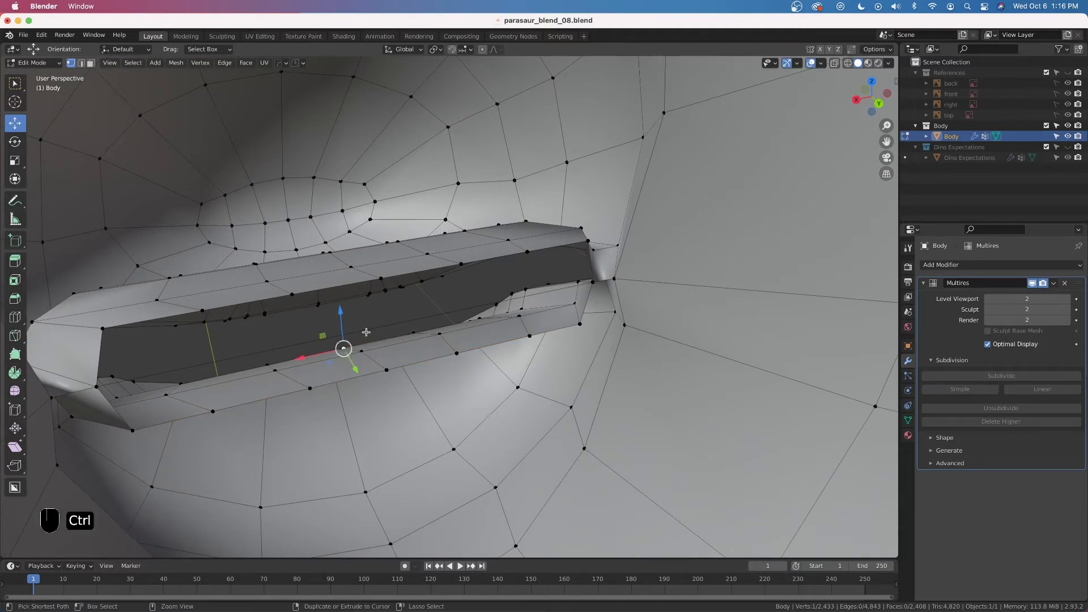
key("ctrl+r")
key("5")
key("Escape")
Divide the new edge spanning the mouth gap with a 5-cut loop cut, left centred at factor 0
key("ctrl+r")
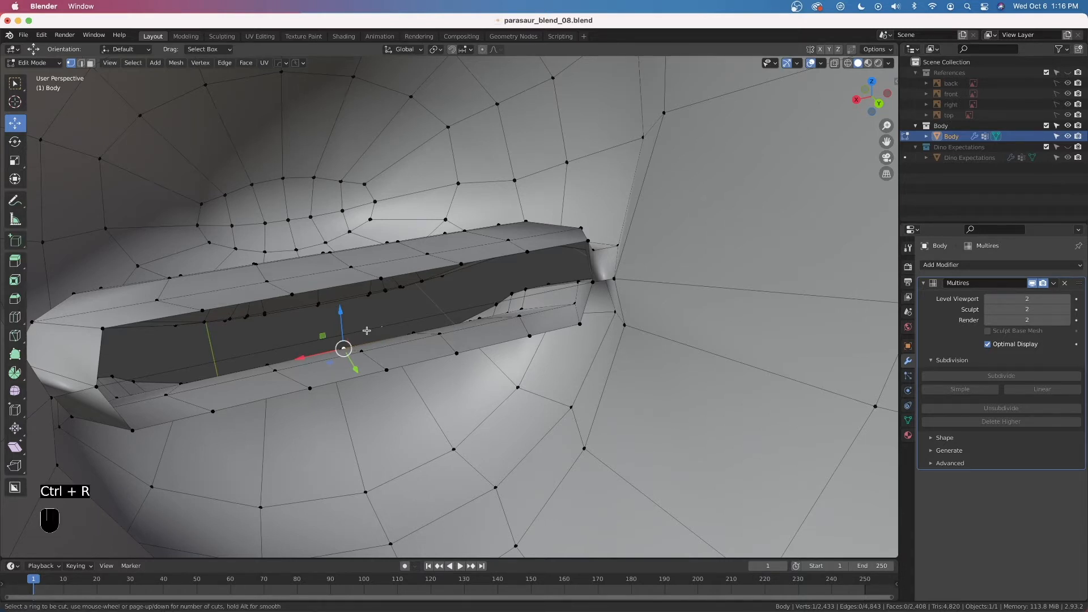
key("5")
left_click(366, 331)
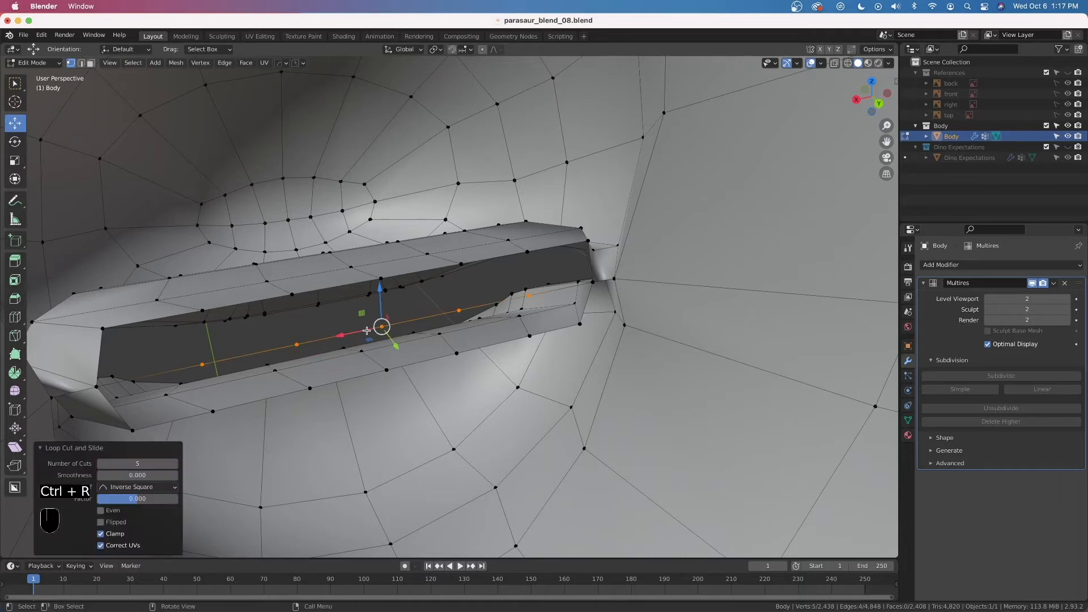
Fill the first quad at one end of the gap from four vertices between its upper edge and the divided edge
middle_click_drag(374, 335, 579, 322)
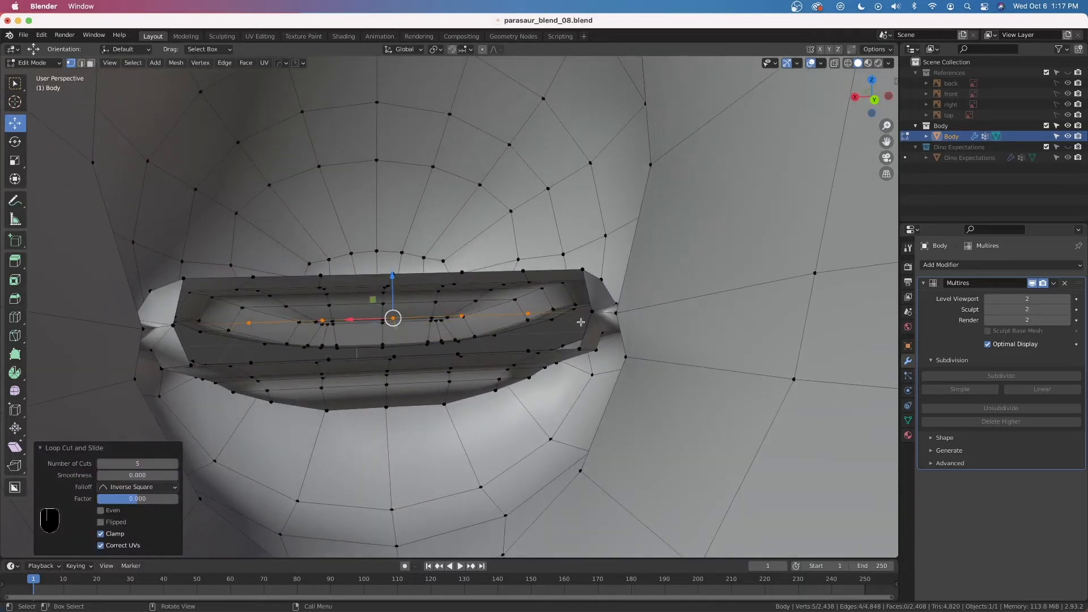
left_click(591, 312)
left_click(583, 270, "shift")
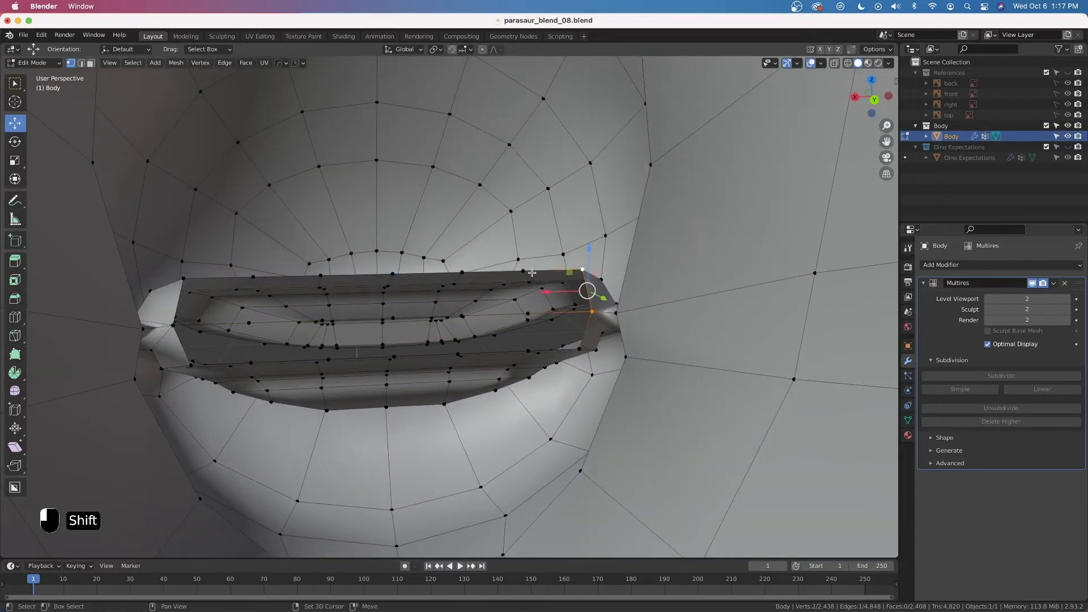
key("super+z")
middle_click_drag(532, 307, 534, 329)
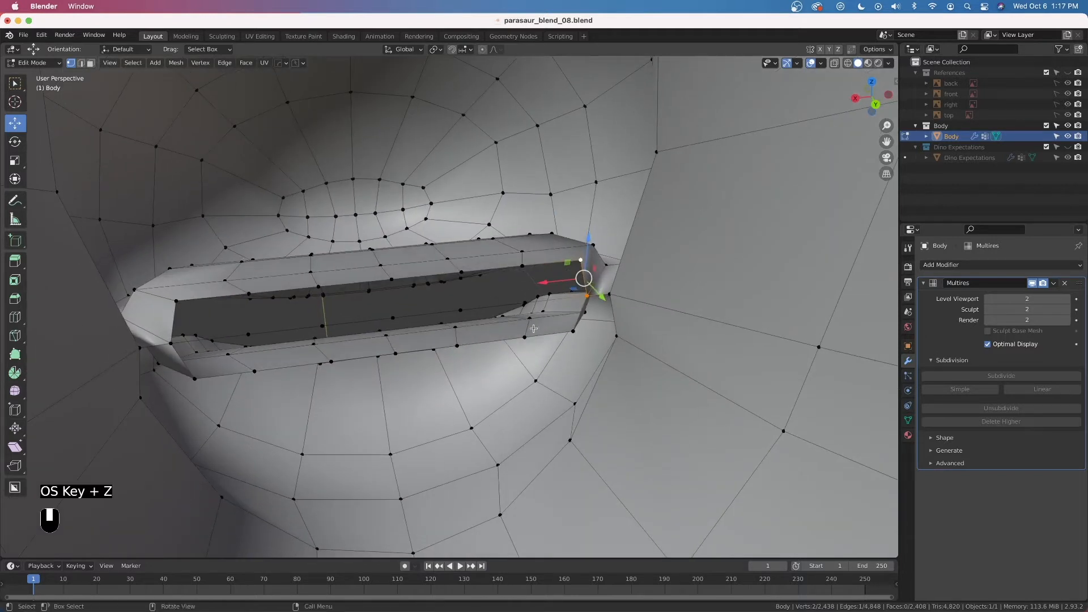
left_click(521, 299, "shift")
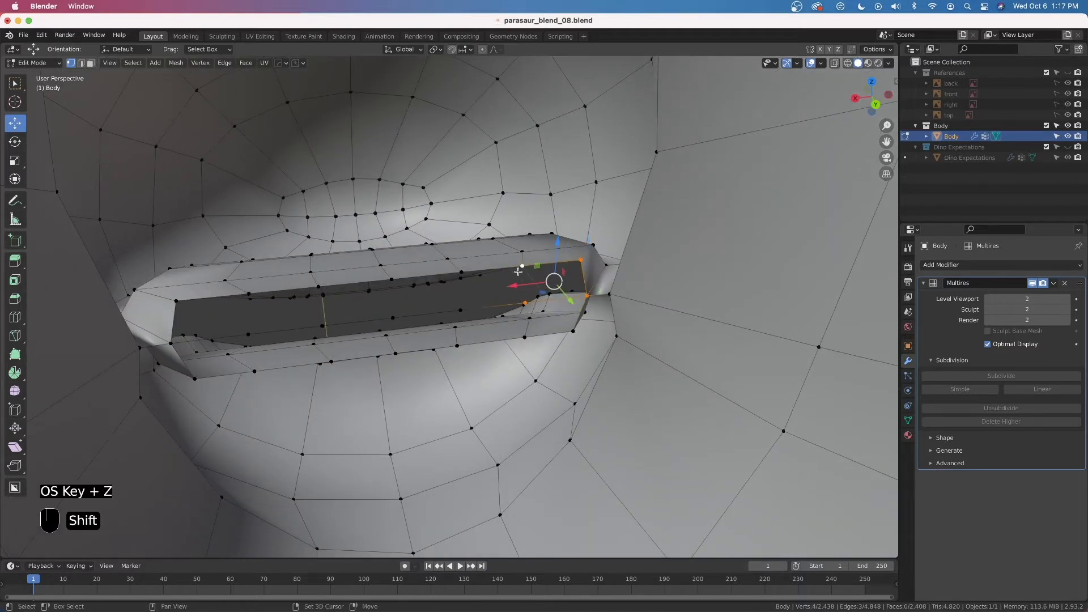
key("f")
Fill the remaining faces of the upper row one after another to the opposite end of the mouth gap
left_click(519, 269)
left_click(522, 300, "shift")
mouse_move(523, 300)
middle_mouse_down()
mouse_move(526, 287)
mouse_move(510, 295)
middle_mouse_up()
key("f")
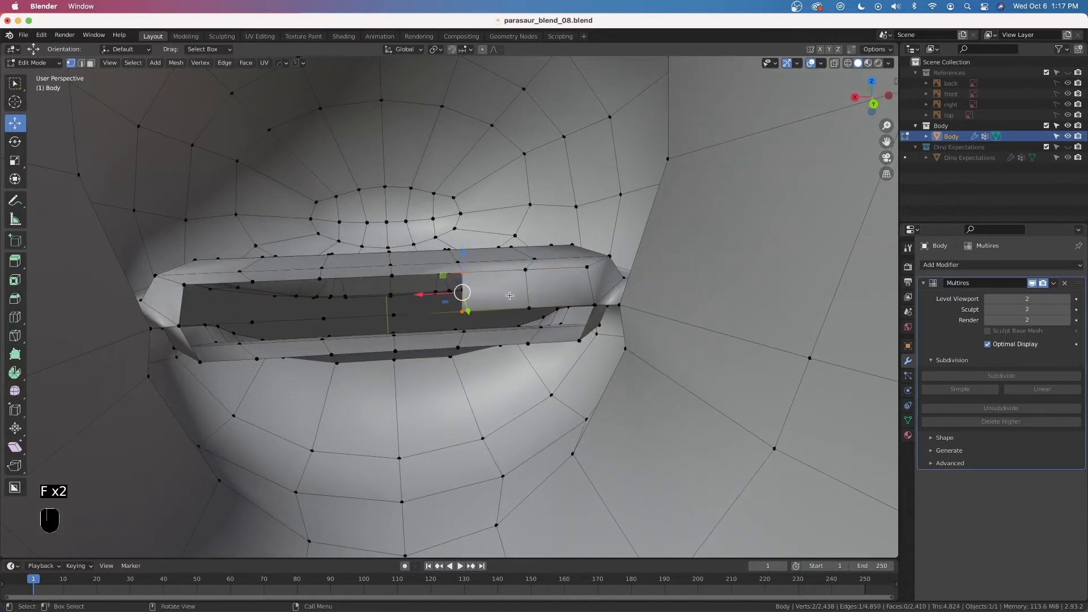
key("f")
key("f")
key("f")
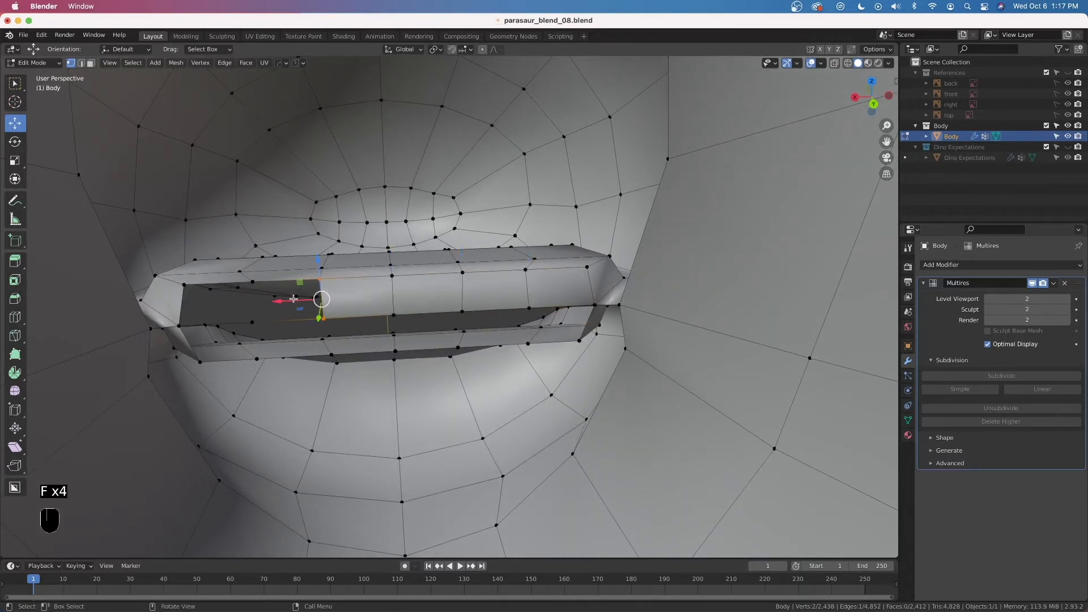
key("f")
Fill the lower row of faces between the divided edge and the gap's lower edge, from one corner to the other
middle_click_drag(585, 310, 587, 289)
left_click(599, 319)
left_click(586, 356, "shift")
key("f")
key("f")
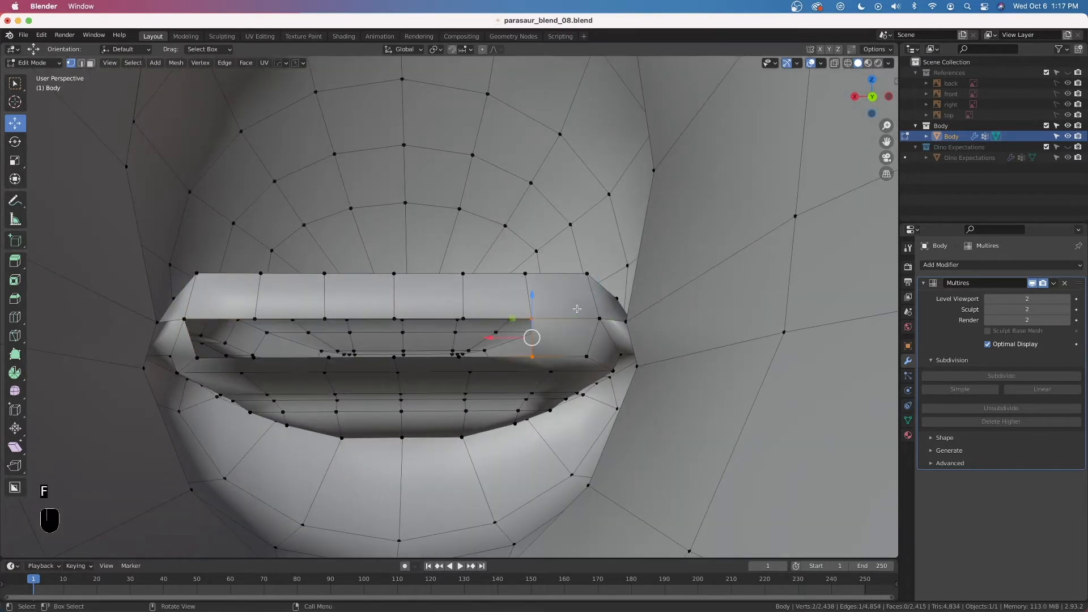
middle_click_drag(573, 313, 538, 352)
key("f")
key("f")
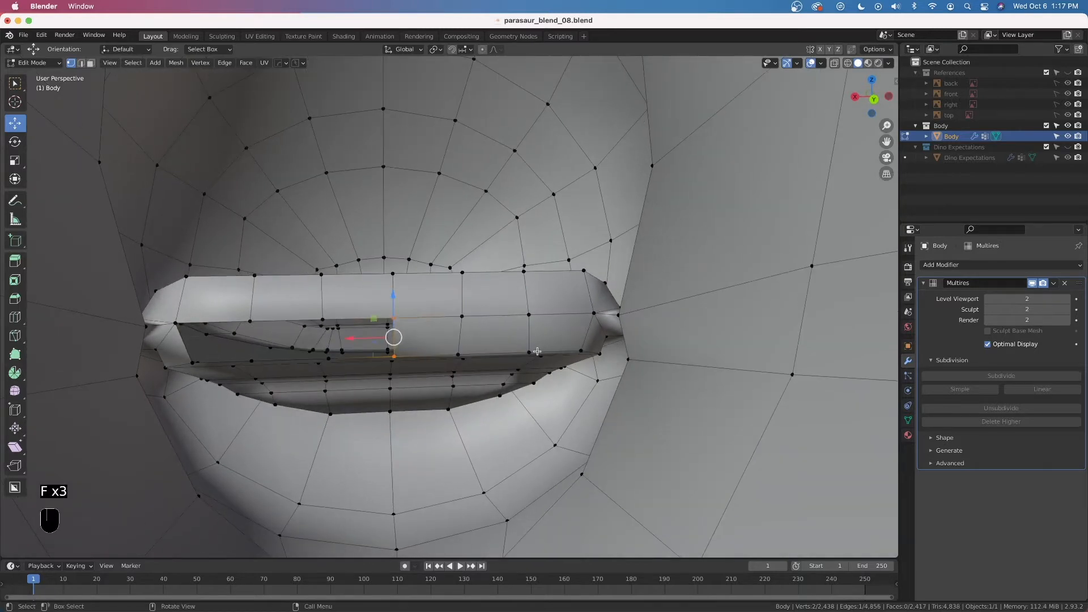
key("f")
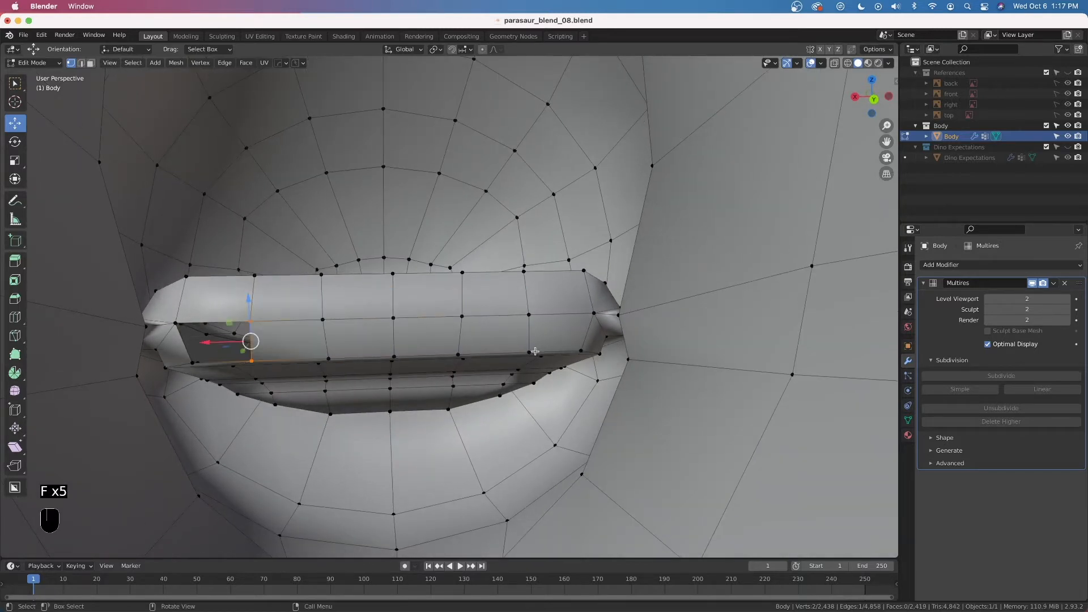
key("f")
Select the entire Body mesh and merge its vertices by distance
middle_click_drag(344, 350, 349, 350)
key("a")
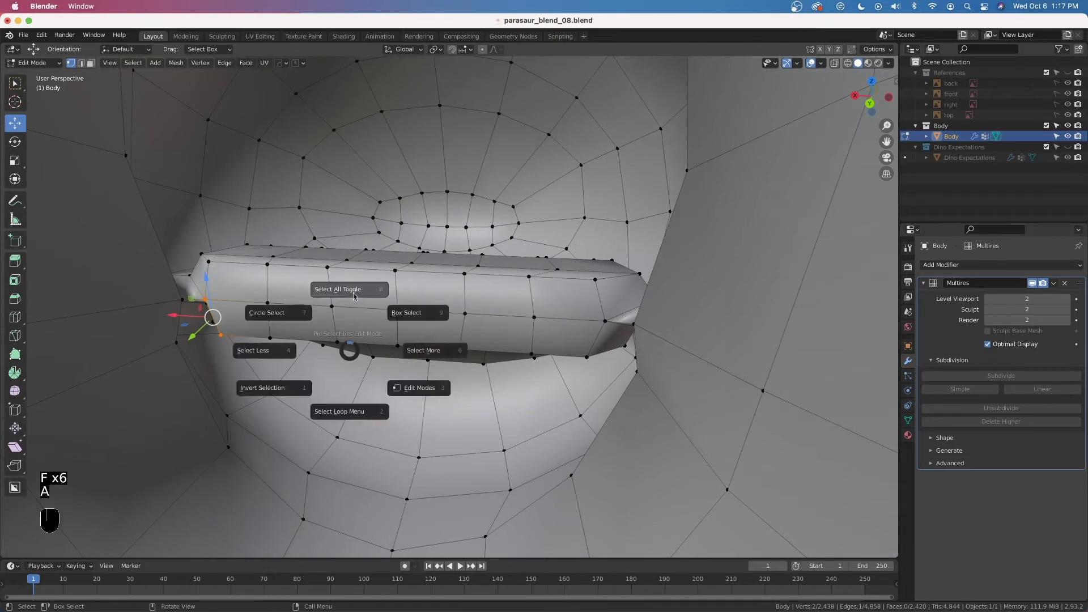
key("a")
key("m")
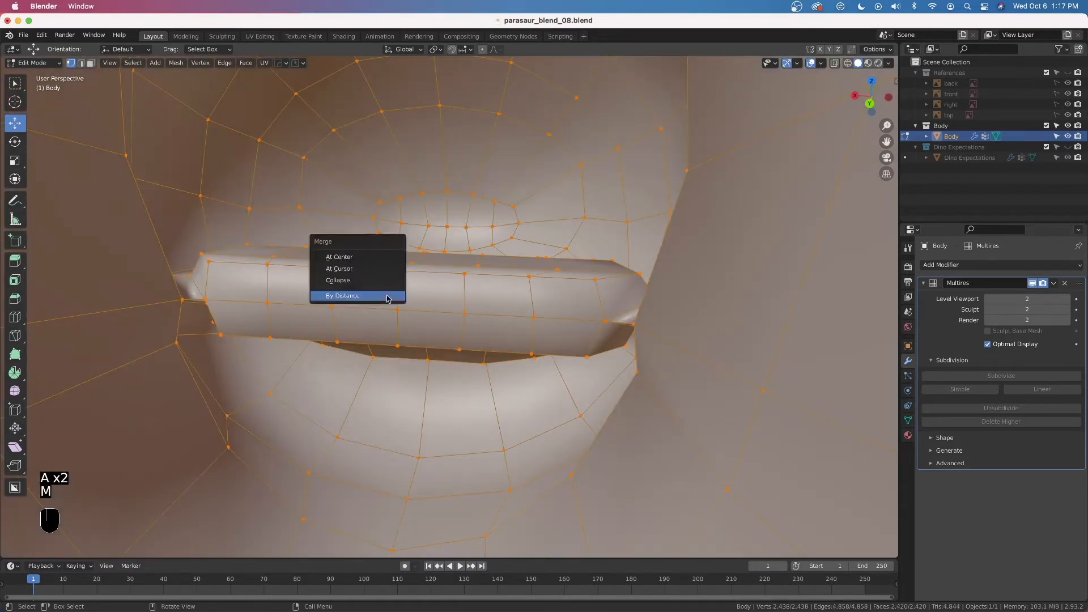
left_click(387, 299)
scroll(432, 386, "down", 3)
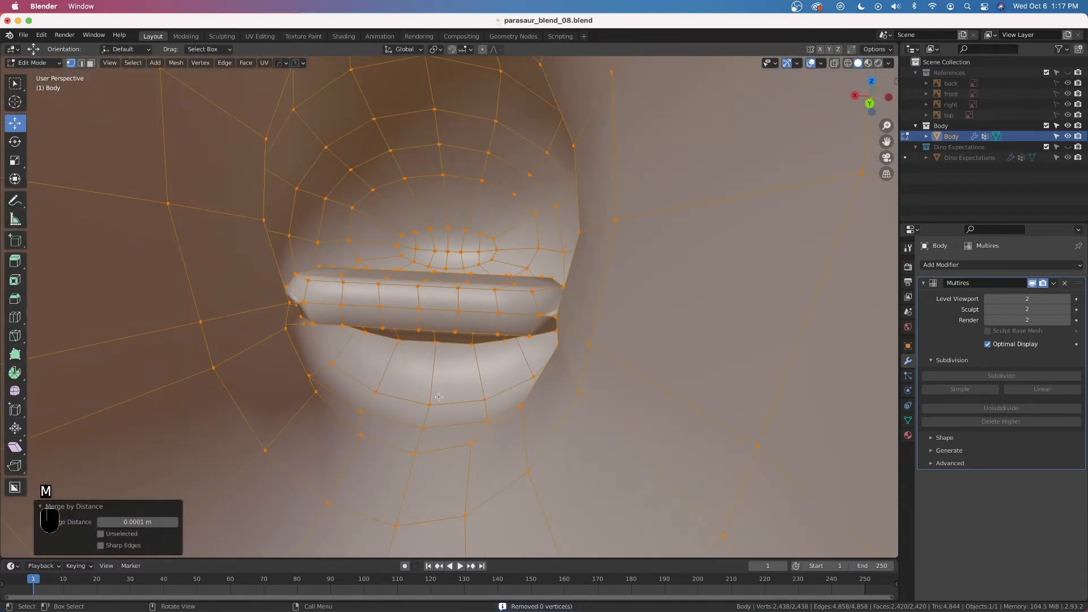
Deselect the mesh and knife a two-segment cut from a vertex beside the lower jaw's curved rim across the next two edge lines
scroll(440, 397, "up", 4)
middle_click_drag(459, 378, 326, 309)
middle_click_drag(482, 318, 395, 334, "shift")
scroll(558, 374, "up", 3)
mouse_move(610, 380)
middle_mouse_down()
mouse_move(599, 378)
mouse_move(597, 396)
mouse_move(605, 388)
middle_mouse_up()
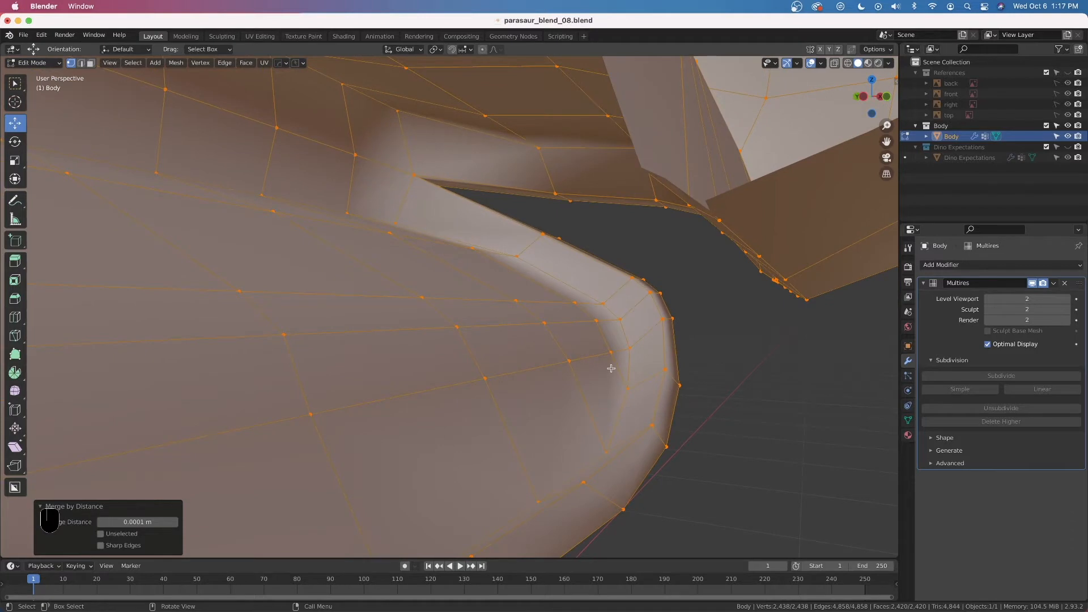
left_click(741, 362)
key("k")
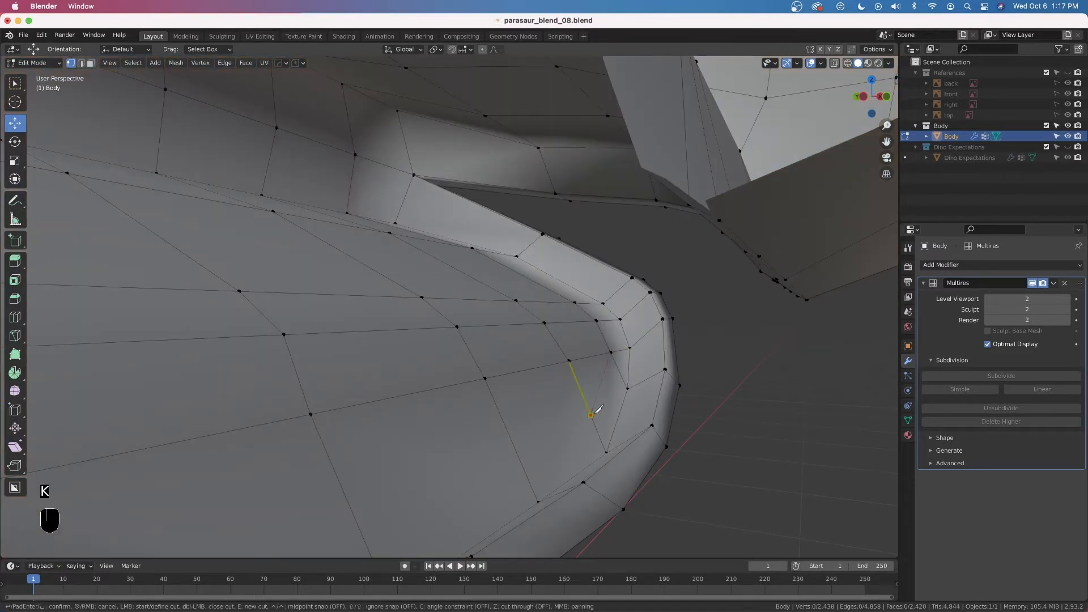
left_click(591, 415)
mouse_move(591, 415)
middle_mouse_down("shift")
mouse_move(604, 378)
mouse_move(583, 395)
middle_mouse_up("shift")
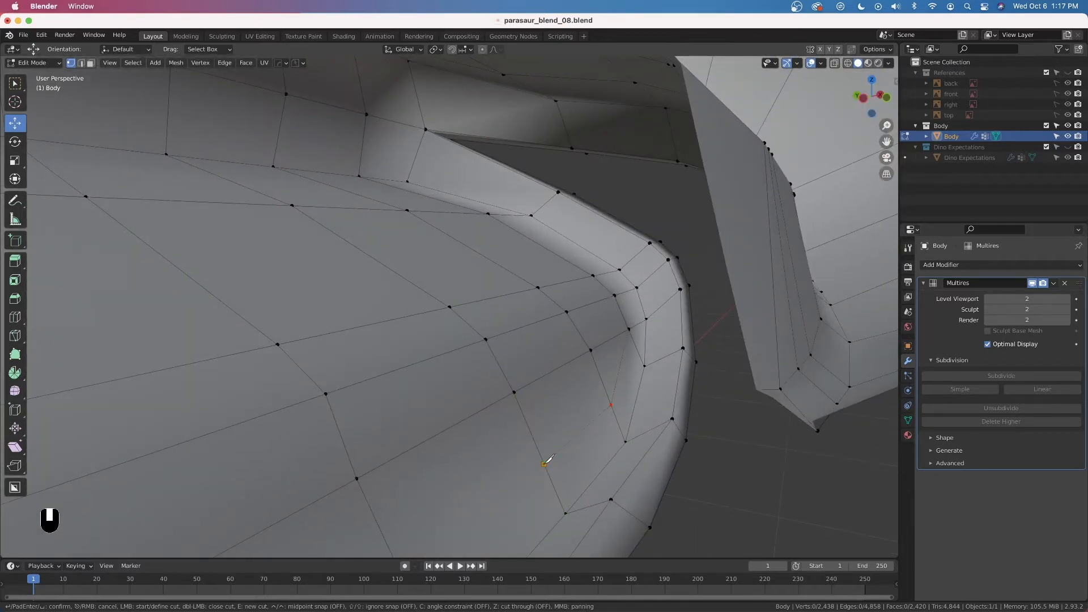
middle_click_drag(548, 456, 535, 404, "shift")
key("Return")
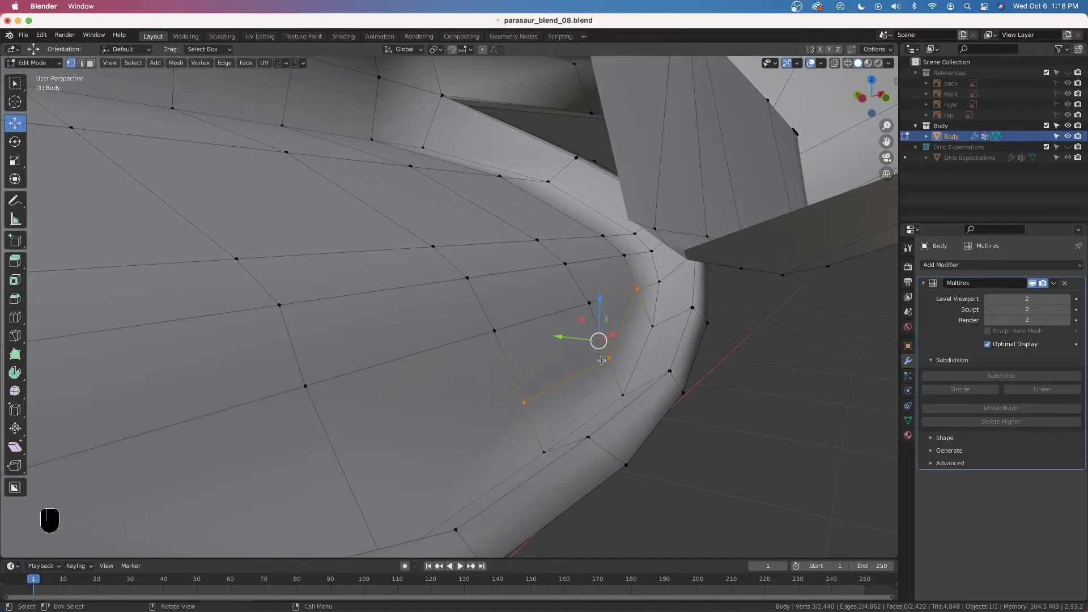
Select the vertex just above the new cut near the jaw rim and turn on Auto Merge Vertices
left_click(590, 304)
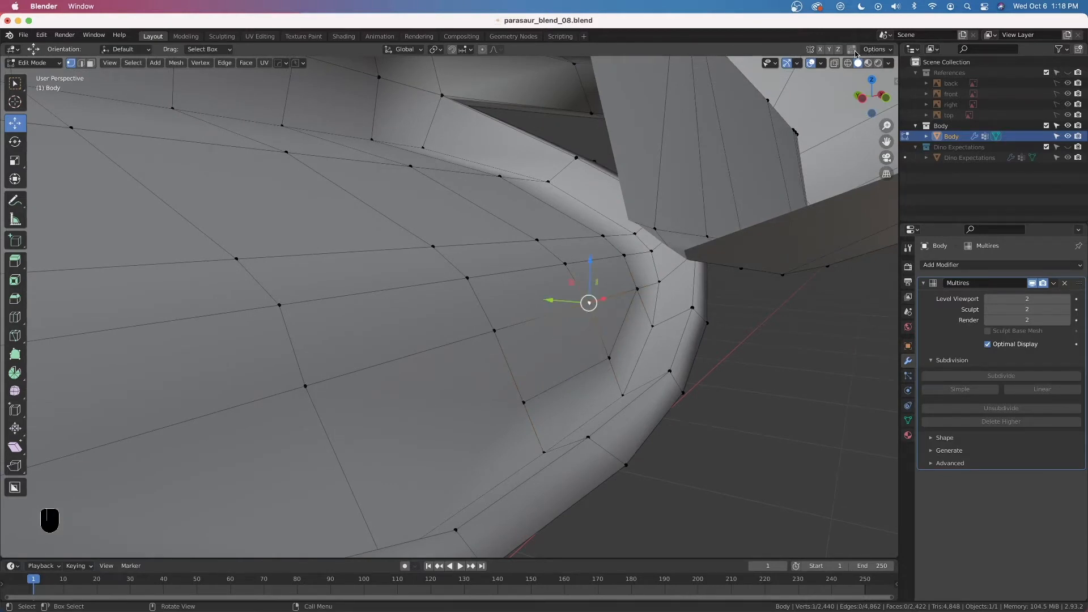
middle_click_drag(644, 360, 638, 358)
middle_click_drag(671, 323, 632, 335)
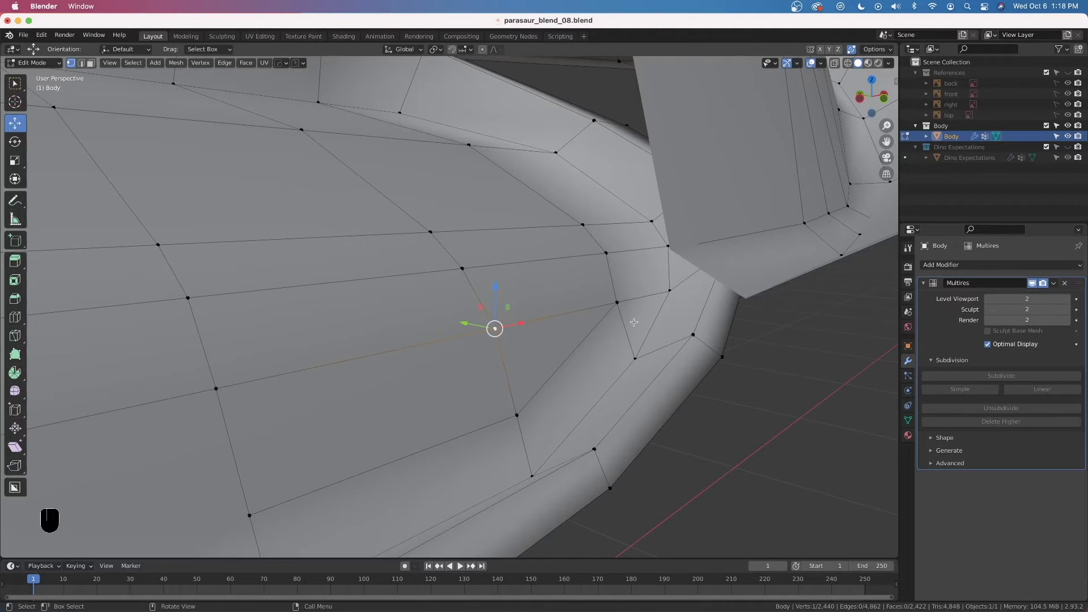
Knife a straight edge from the neighbouring vertex on the jaw rim to the middle vertex of the previous cut
key("k")
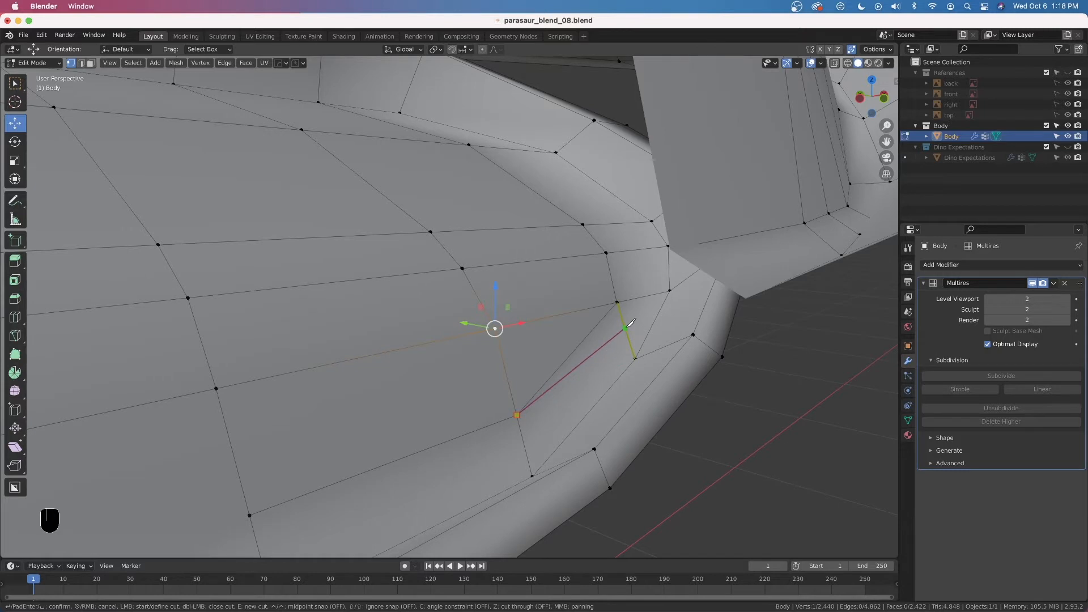
middle_click_drag(633, 324, 640, 332)
key("k")
left_click(671, 363)
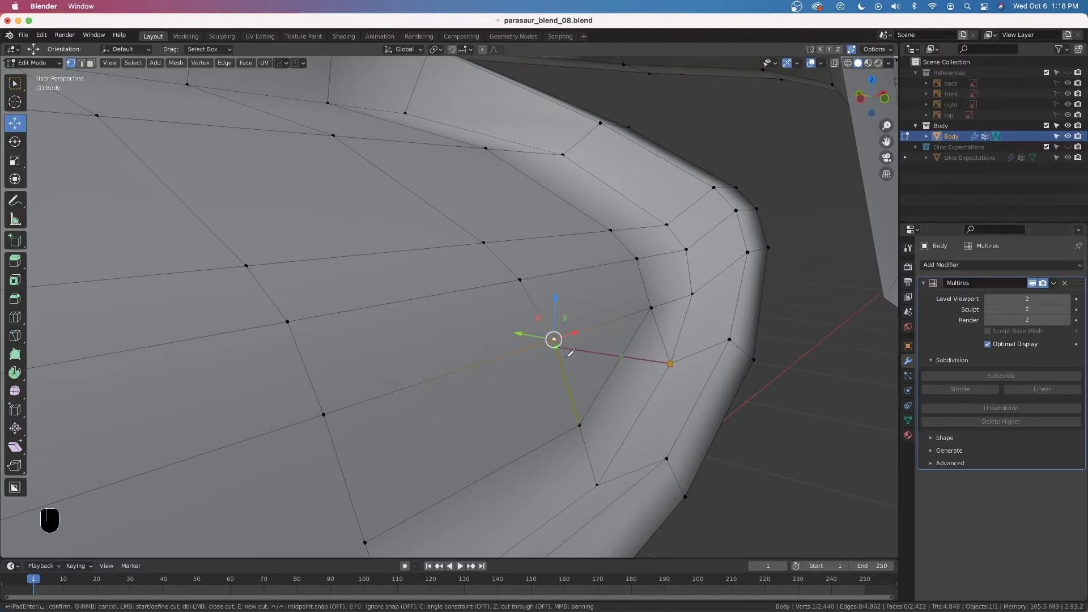
left_click(579, 424)
key("Return")
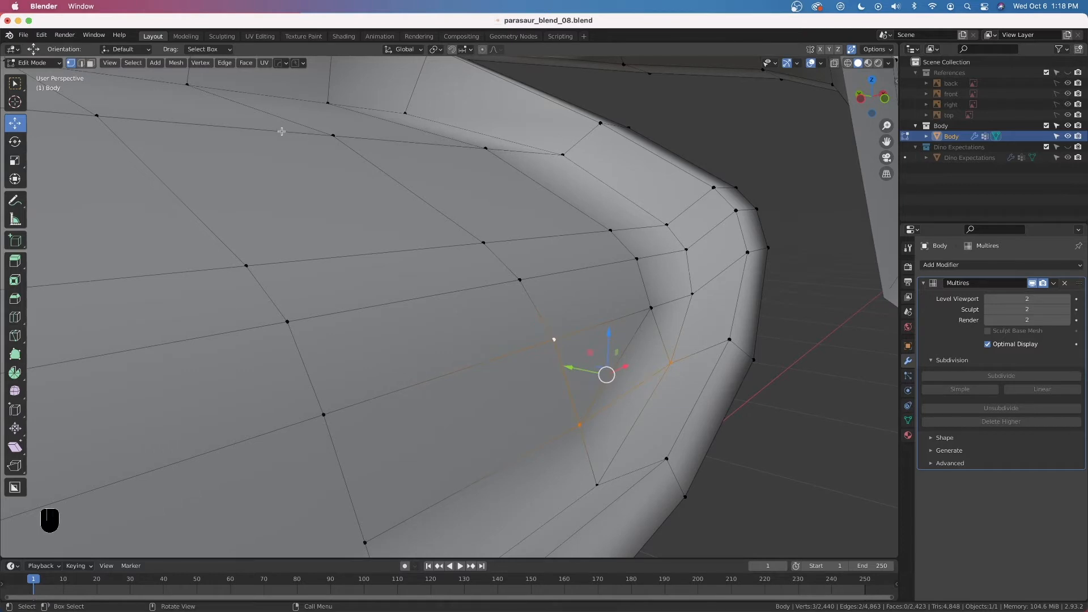
Try to join the two adjoining faces beside the lower jaw's rim into one face
left_click(91, 63)
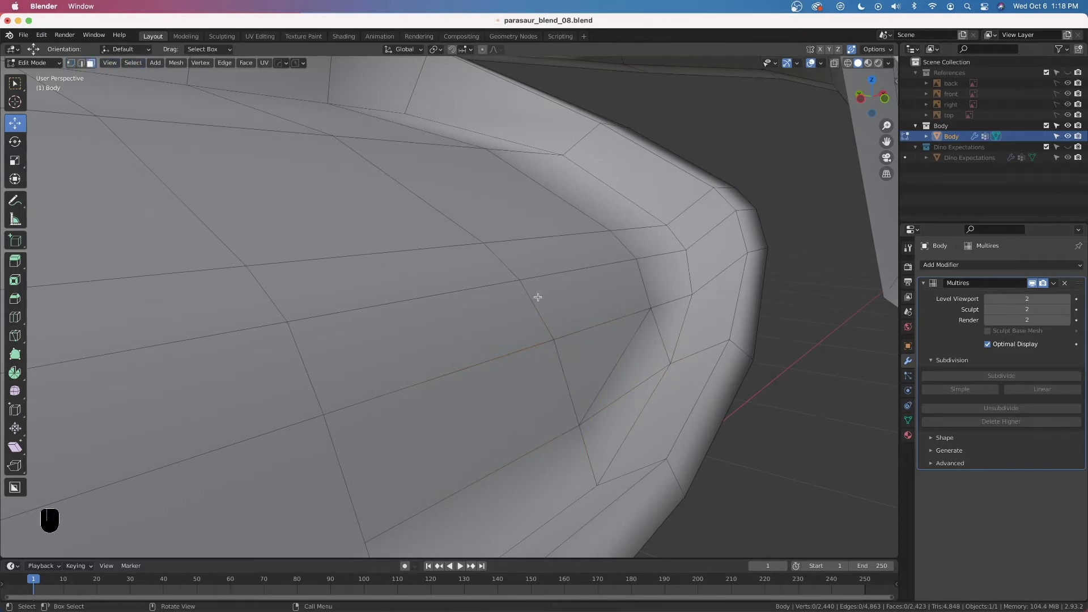
left_click(627, 350)
left_click(602, 342, "shift")
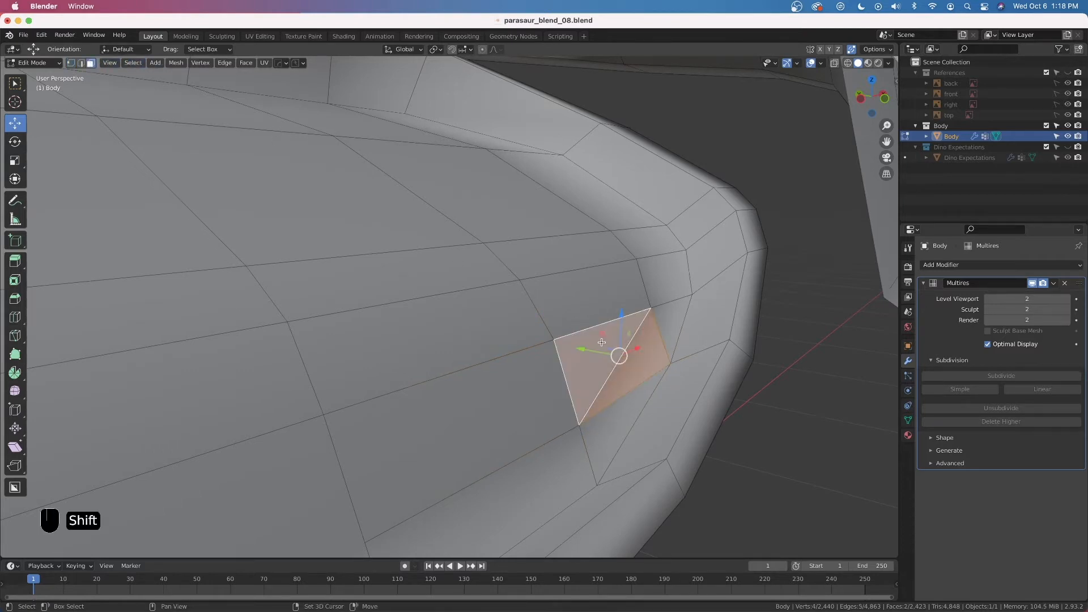
left_click(667, 317)
left_click(652, 342, "shift")
key("f")
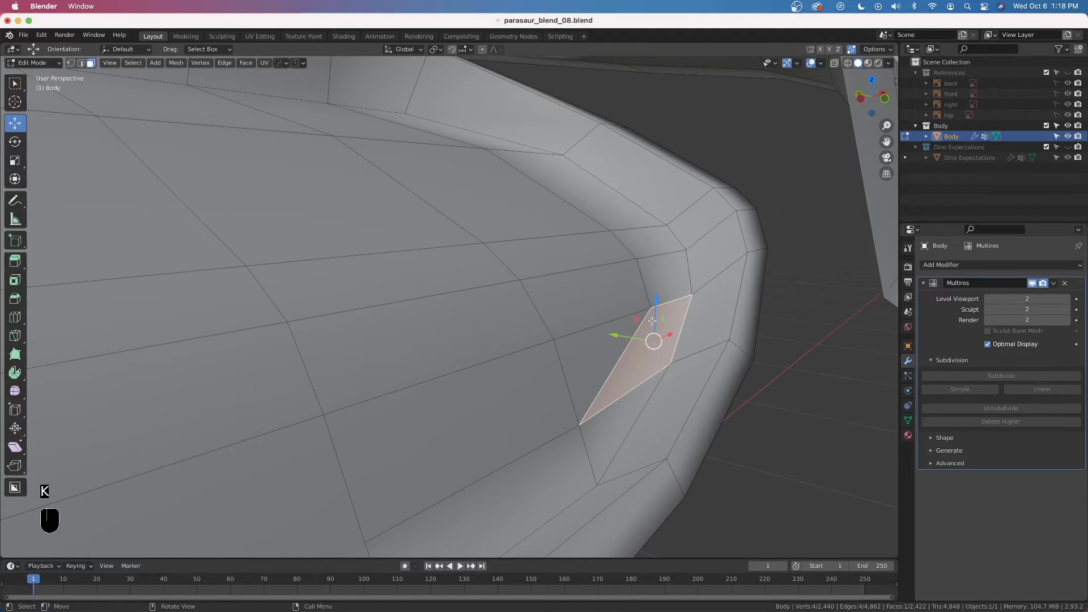
Undo the face join and the preceding knife cuts beside the lower jaw's rim, and save the file
key("super+z")
key("super+z")
key("super+z")
key("super+z")
key("super+z")
key("super+z")
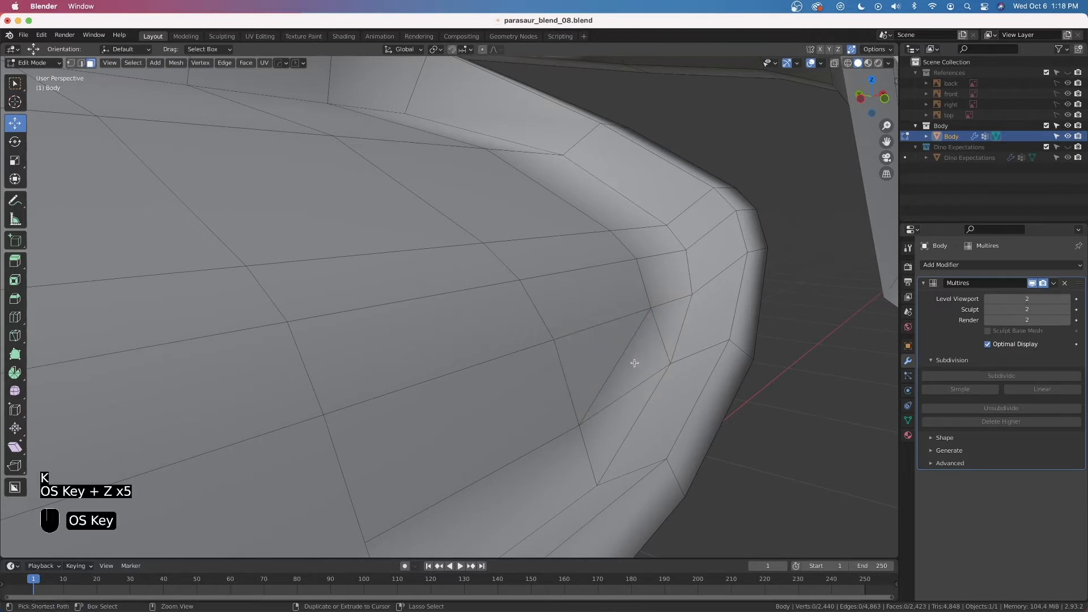
key("super+z")
key("super+z")
middle_click_drag(642, 339, 648, 336)
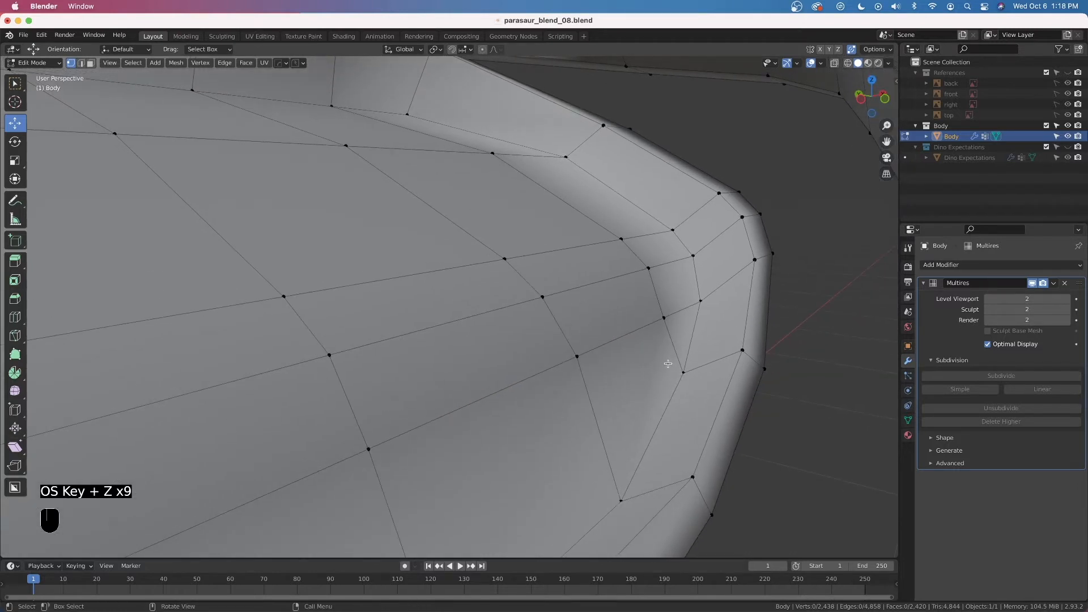
middle_click_drag(638, 396, 498, 279)
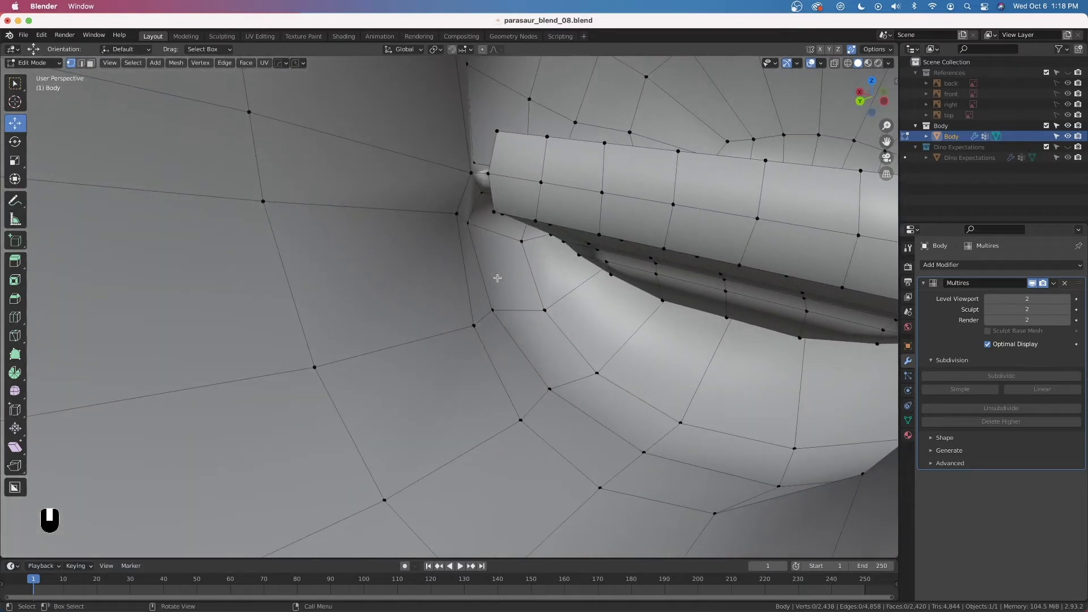
key("super+s")
Slide the outer vertex at each end of the mouth pocket's upper back edge slightly towards the middle
middle_click_drag(723, 258, 579, 281, "shift")
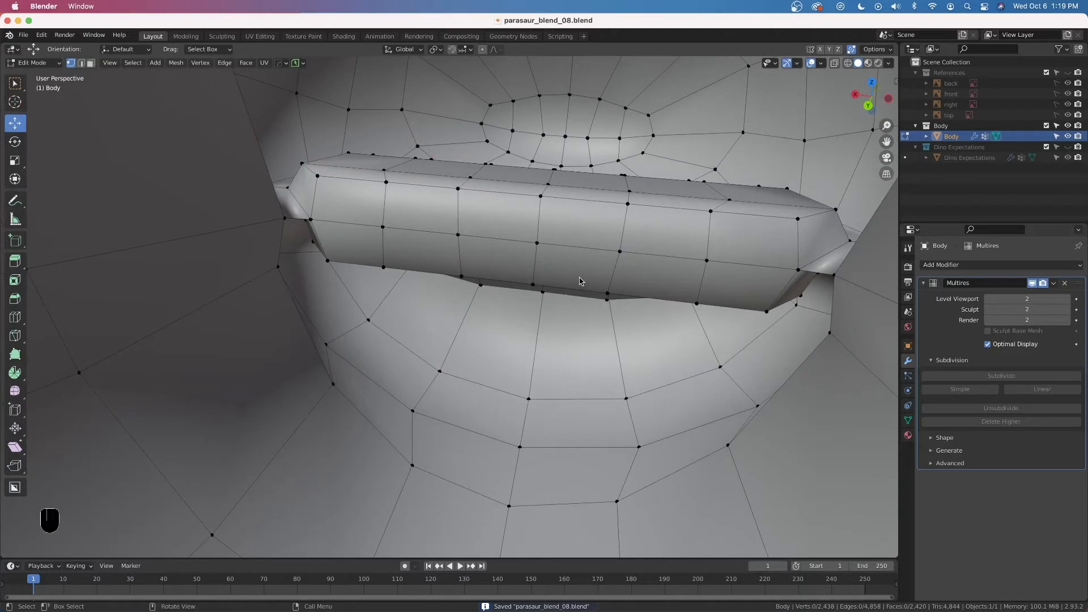
middle_click_drag(582, 238, 665, 263, "shift")
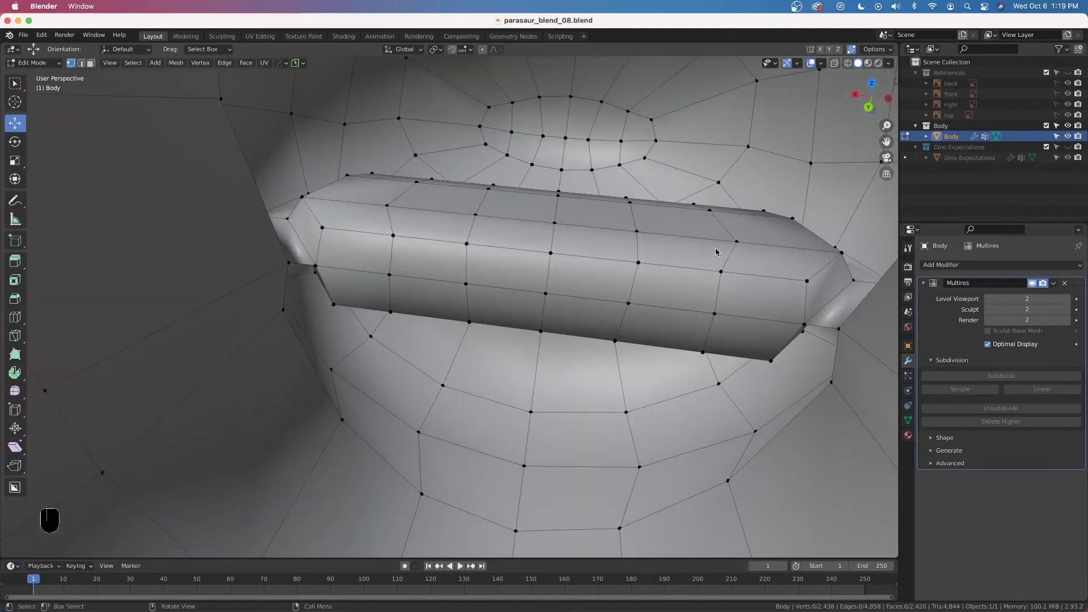
left_click(736, 241)
key("g")
key("g")
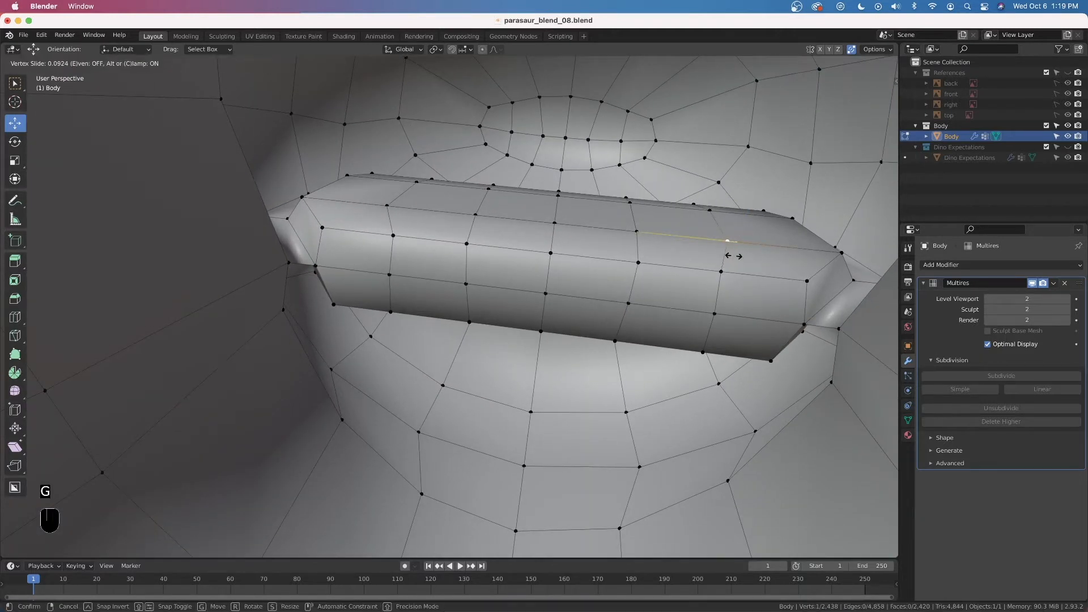
left_click(731, 255)
left_click(390, 214)
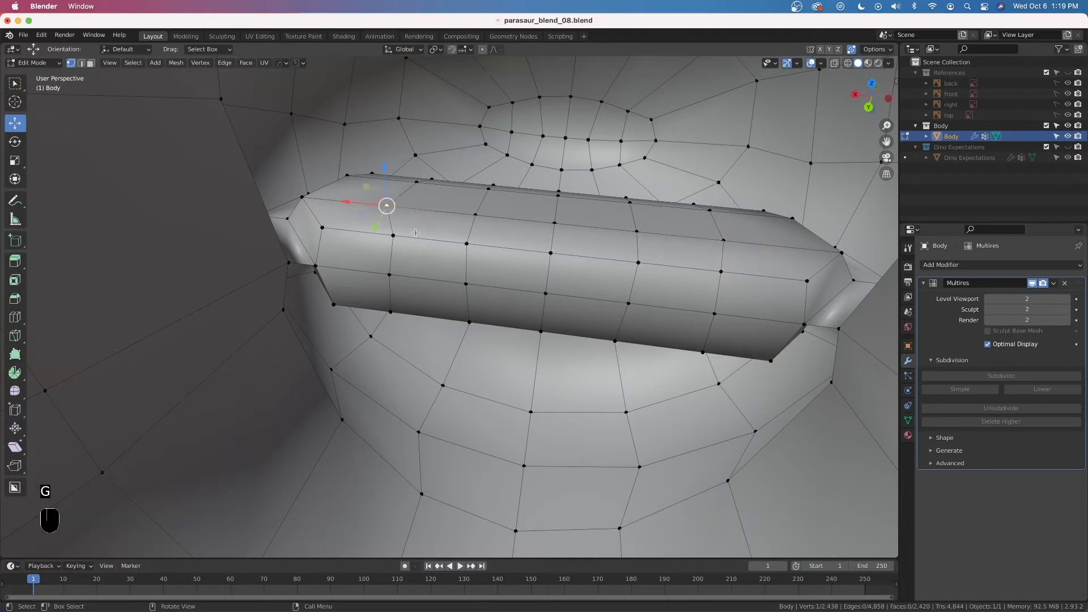
key("g")
key("g")
left_click(422, 235)
Select the 12 faces forming the back wall of the mouth pocket
middle_click_drag(422, 235, 450, 248)
key("grave")
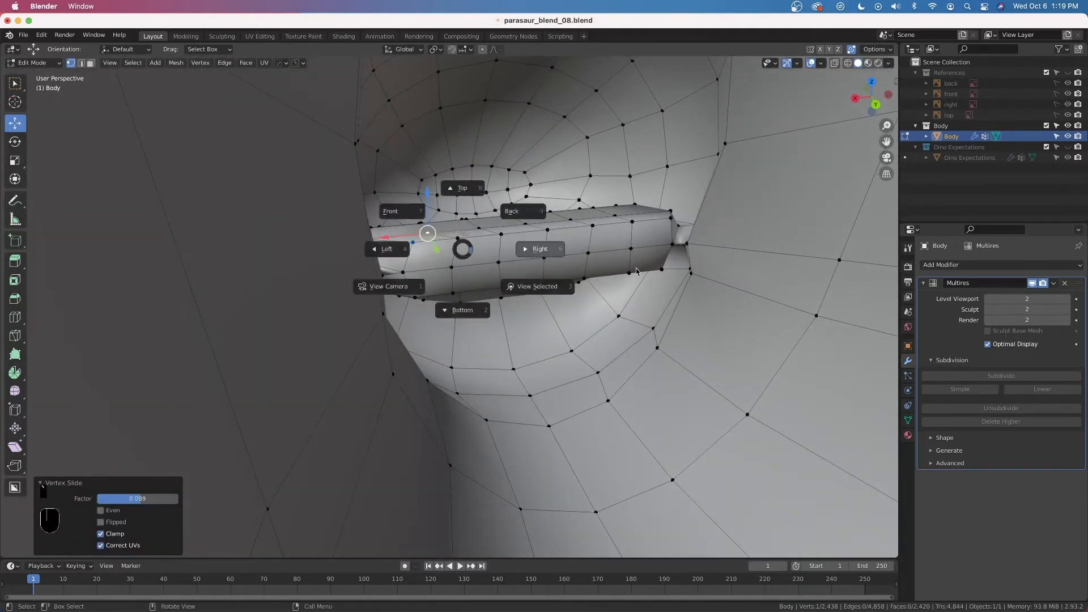
left_click(504, 258)
key("alt+z")
middle_click_drag(505, 258, 210, 279)
key("alt+z")
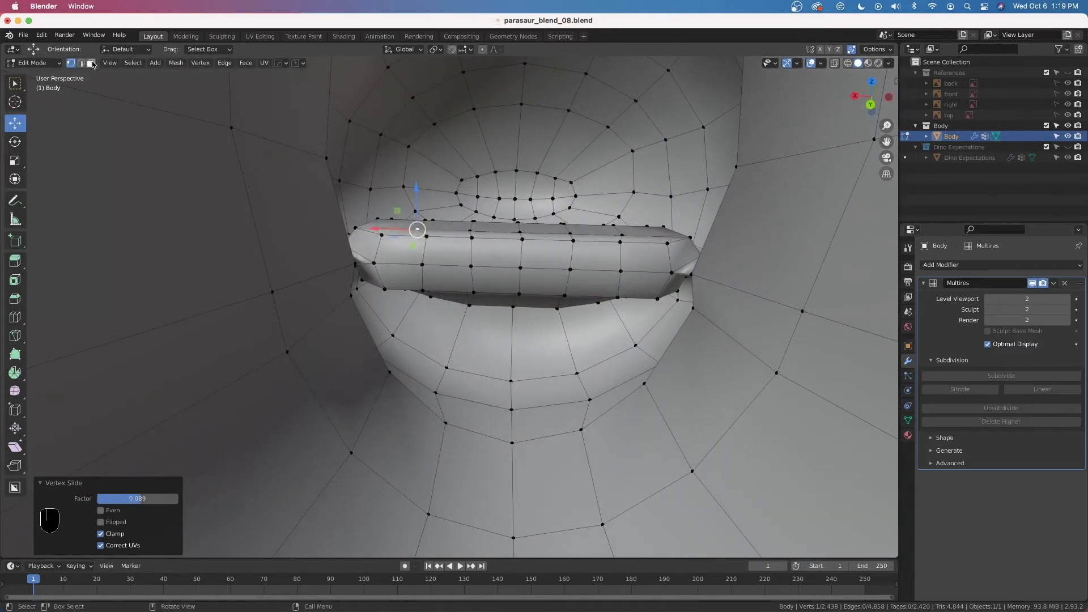
left_click(646, 288, "shift")
left_click(643, 265, "shift")
left_click(603, 279, "shift")
left_click(593, 256, "shift")
left_click(561, 259, "shift")
key("c")
left_click_drag(559, 281, 419, 264)
right_click(420, 264)
In the see-through right side view, extrude the selected back wall about 0.03 m deeper into the head
key("grave")
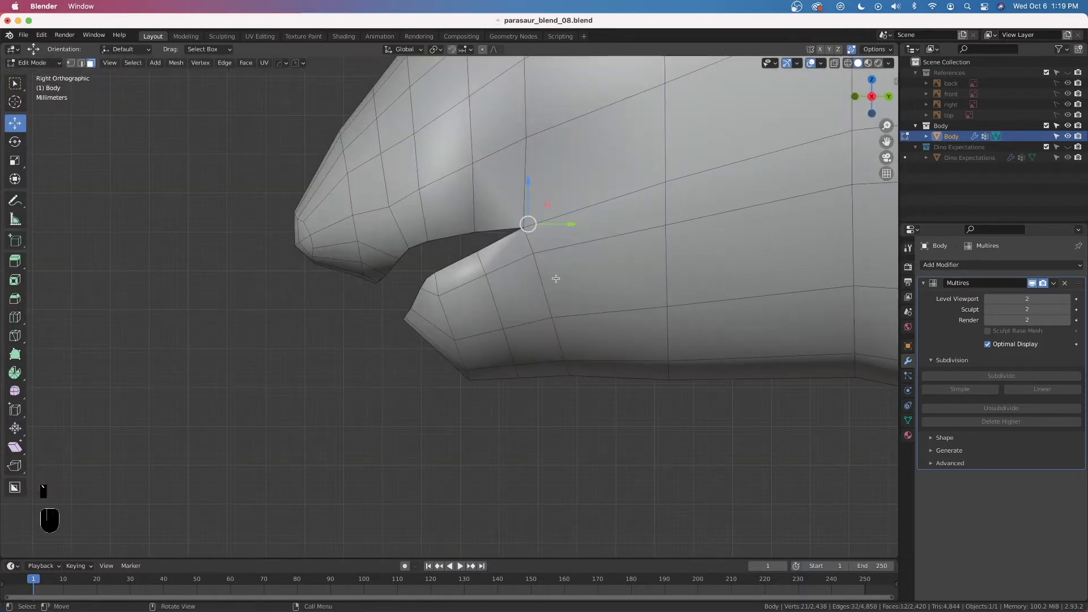
key("alt+z")
scroll(562, 266, "right", 5, "shift")
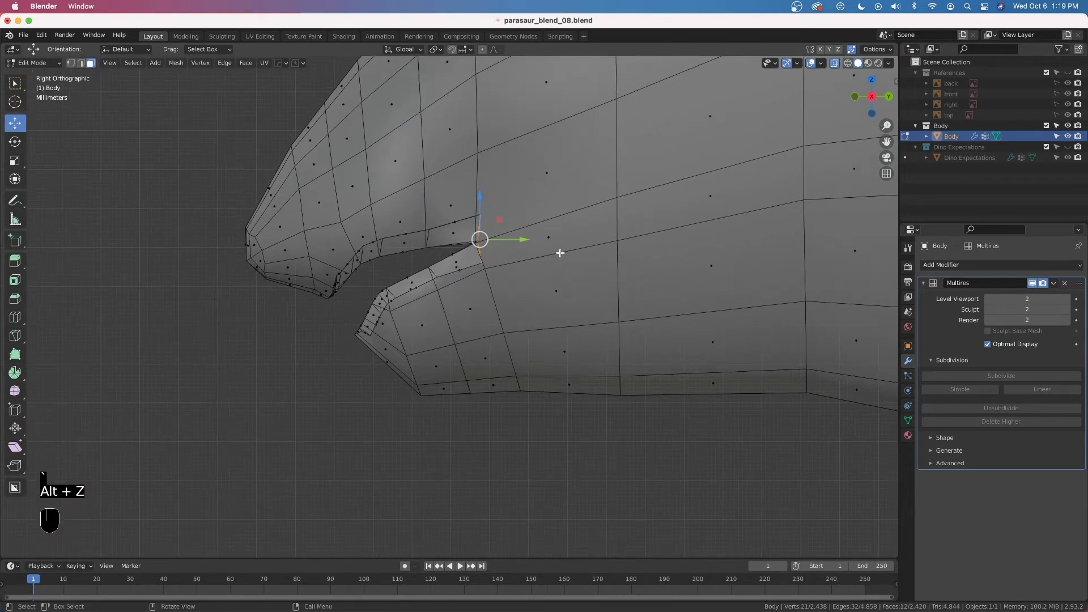
key("e")
left_click(614, 263)
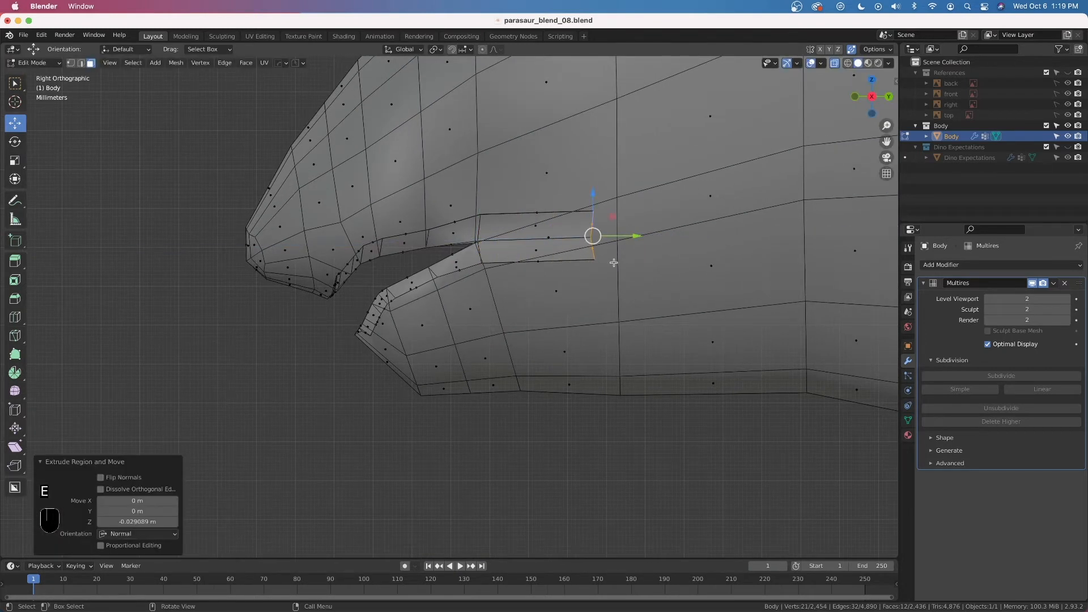
Angle the extruded end faces by rotating them, shifting them about 0.002 m forward and 0.0025 m up, and rotating them another 4°
key("r")
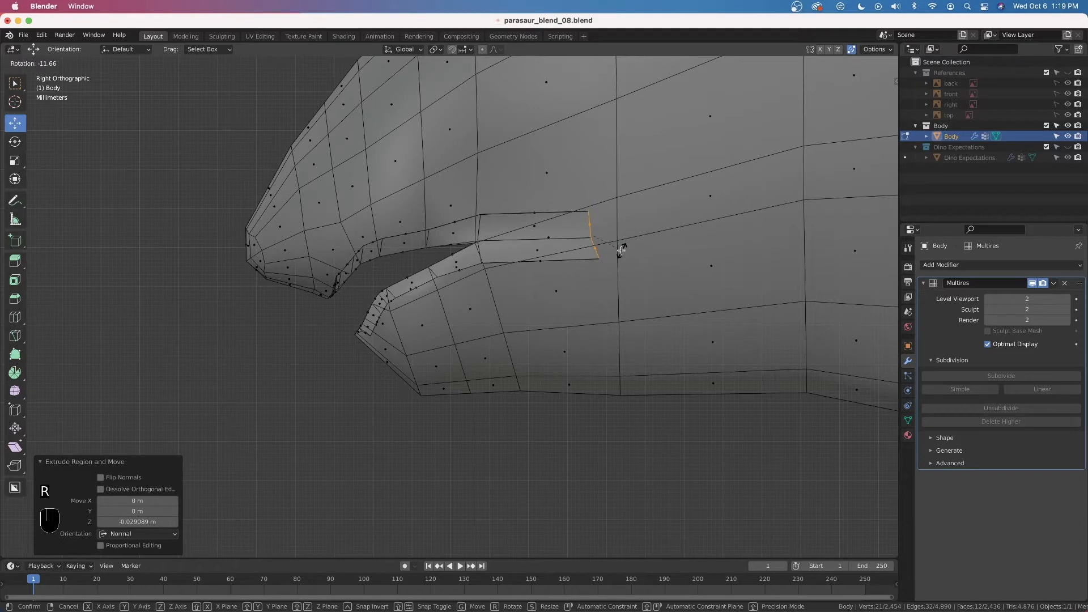
left_click(621, 250)
key("g")
left_click(606, 247)
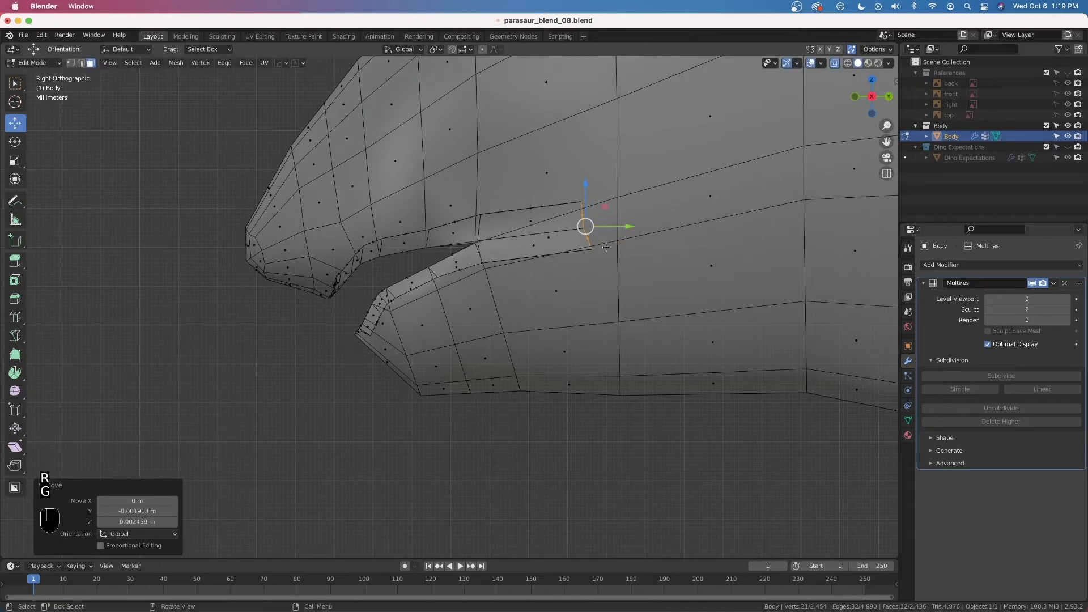
key("r")
left_click(658, 278)
Extrude the end faces about 0.028 m towards the throat, move them about 0.004 m back and 0.010 m down, and rotate them 34°
key("e")
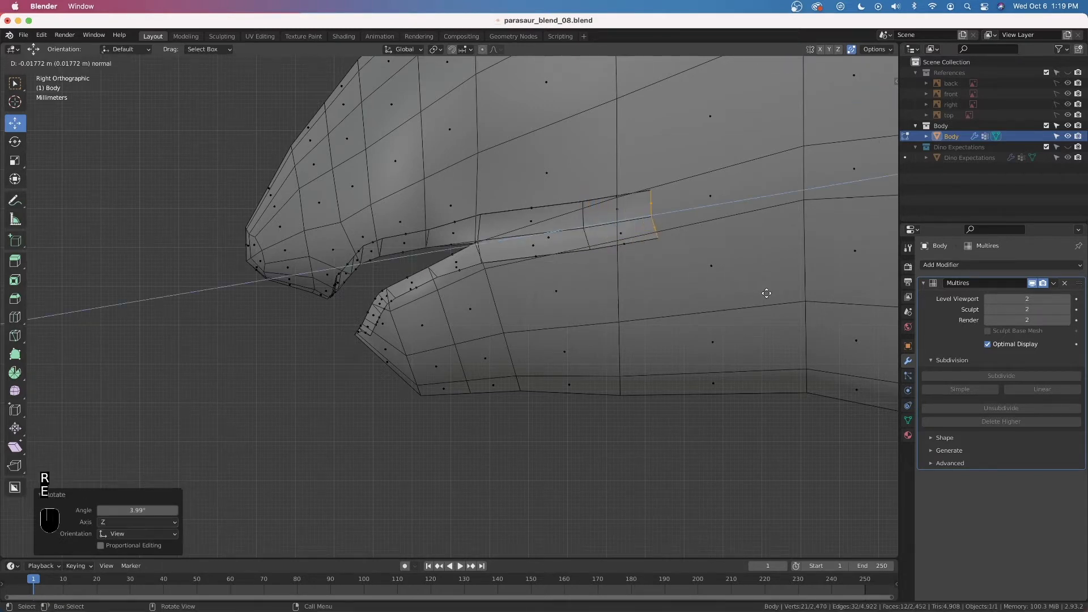
left_click(760, 296)
key("g")
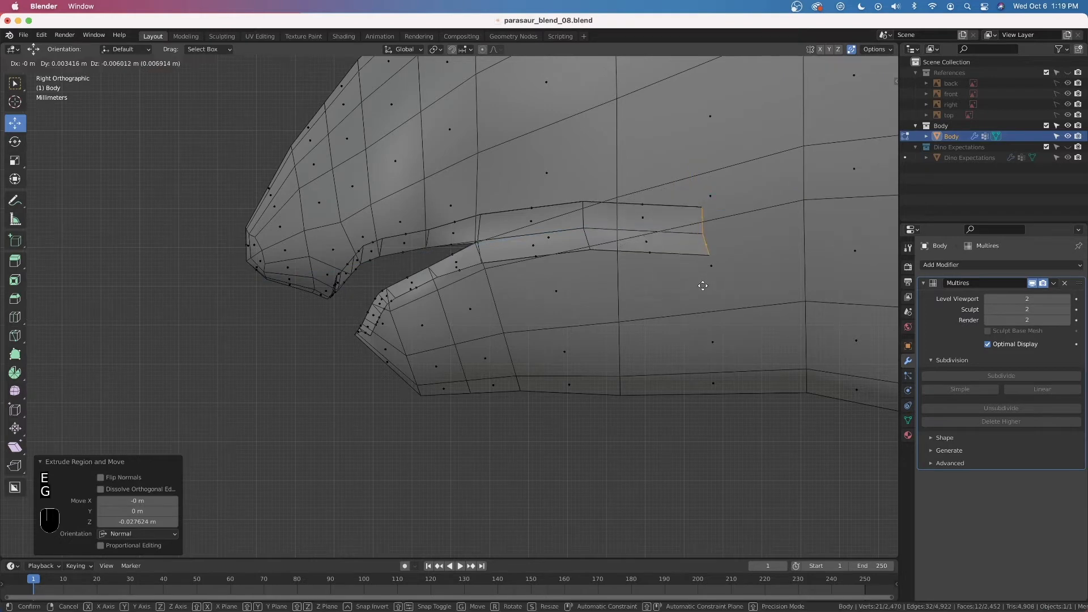
left_click(736, 283)
key("r")
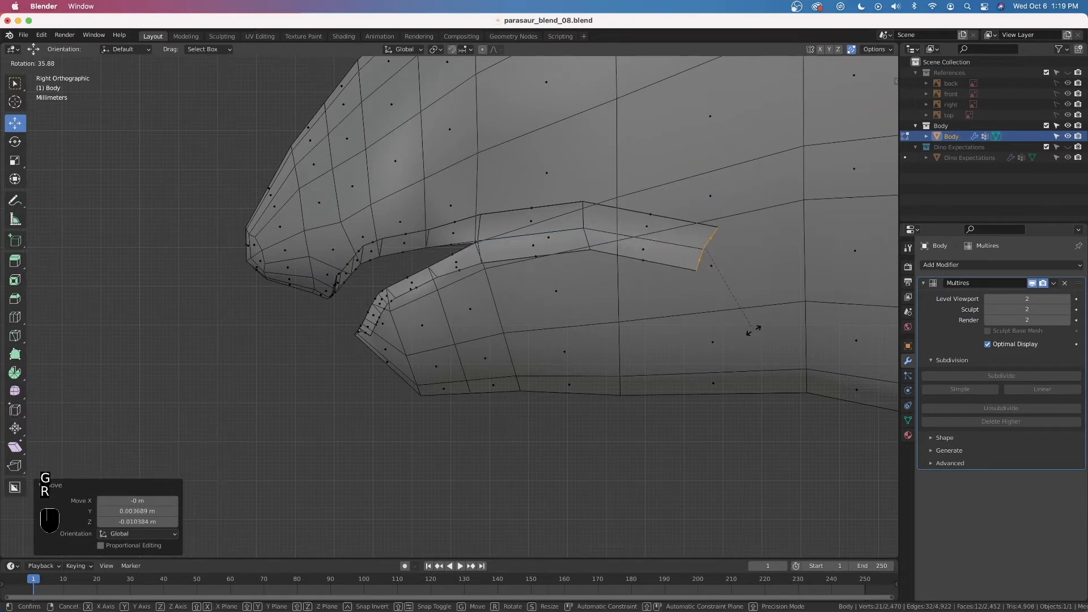
left_click(755, 327)
Examine the deepened mouth cavity around the head, with the solid model in Object Mode and in Edit Mode
scroll(754, 327, "down", 5)
middle_click_drag(754, 327, 616, 313)
middle_click_drag(453, 278, 320, 287)
middle_click_drag(593, 282, 522, 309)
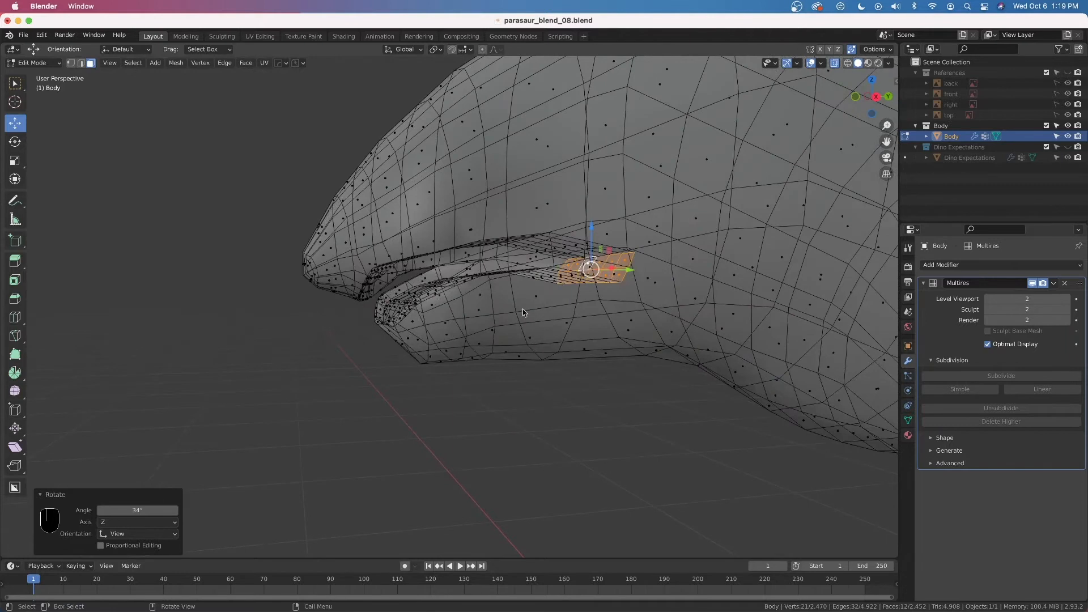
key("Tab")
scroll(517, 278, "up", 3)
scroll(517, 278, "down", 3)
key("alt+z")
middle_click_drag(482, 275, 470, 324)
key("Tab")
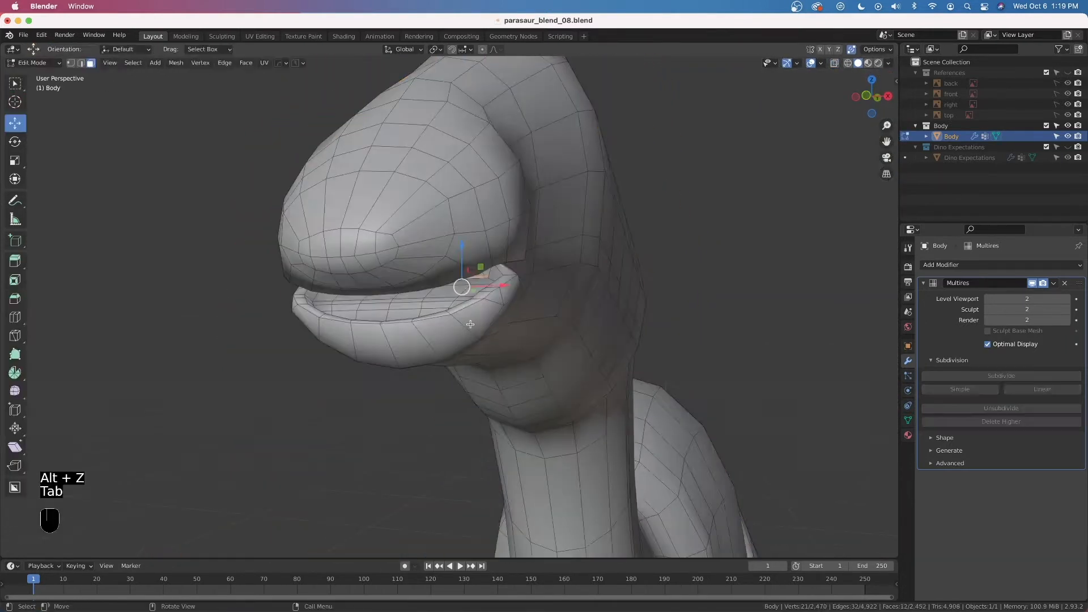
key("grave")
left_click(543, 324)
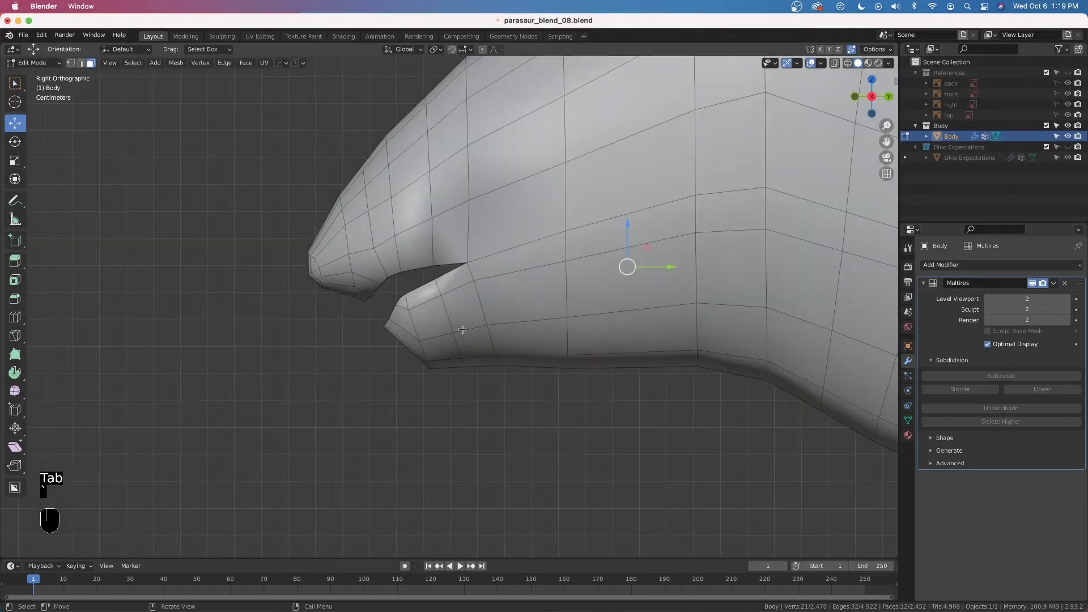
key("alt+z")
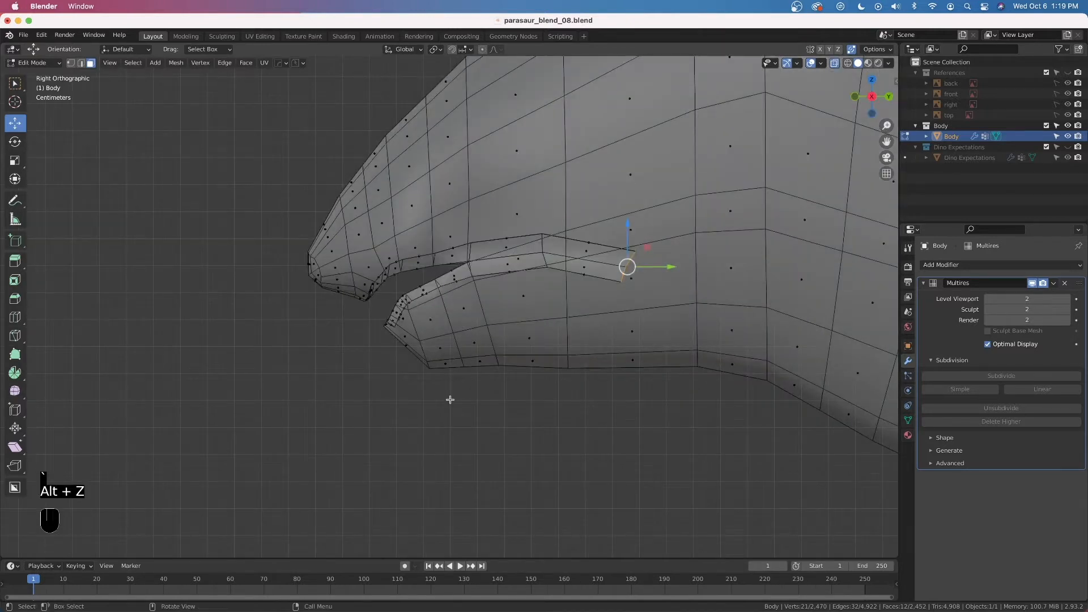
key("c")
scroll(449, 391, "down", 10)
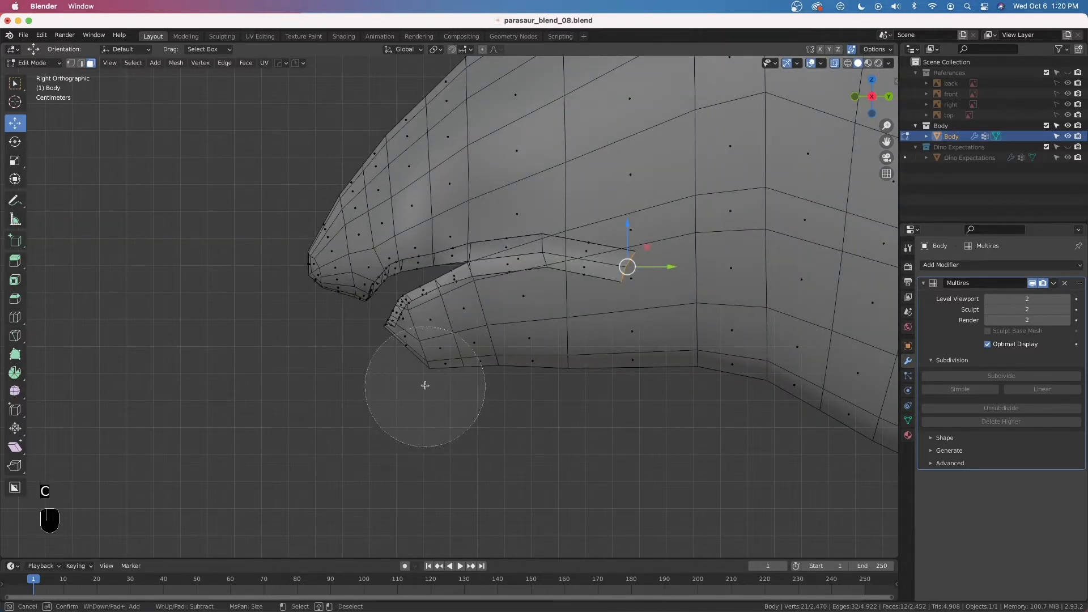
left_click_drag(425, 386, 424, 378)
right_click(425, 379)
left_click(439, 428)
Select the vertex at the corner of the mouth and snap the 3D cursor to it
key("1")
key("alt+z")
middle_click_drag(466, 281, 477, 268)
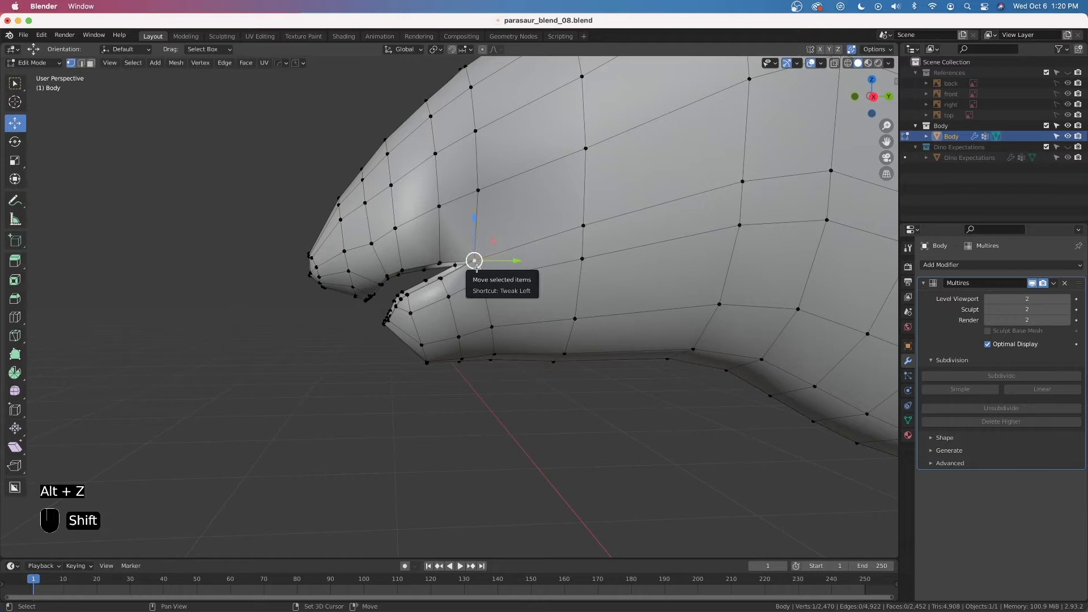
key("shift+s")
left_click(482, 325)
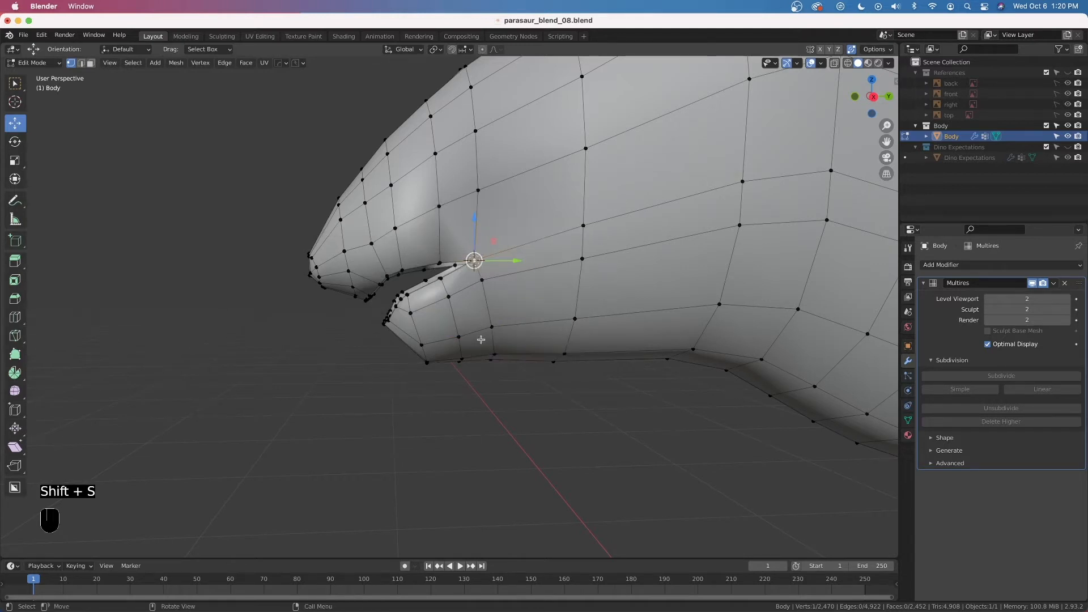
In the see-through right side view, select all faces of the lower jaw in front of the mouth corner
key("grave")
left_click(615, 346)
key("alt+z")
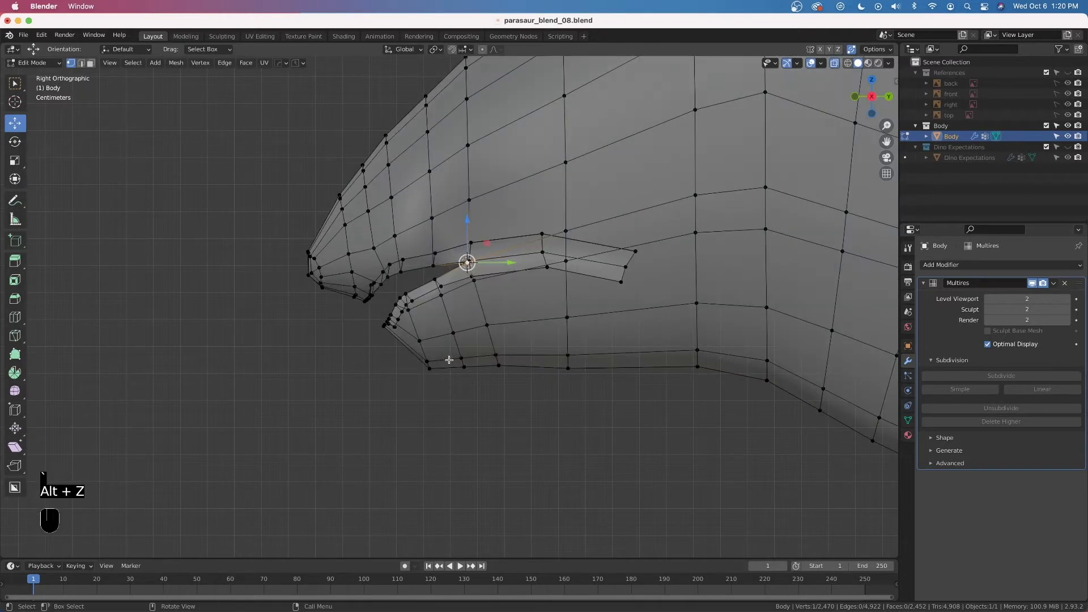
key("3")
key("c")
scroll(454, 372, "up", 5)
mouse_move(415, 381)
left_mouse_down()
mouse_move(410, 340)
mouse_move(453, 287)
mouse_move(472, 361)
left_mouse_up()
right_click(475, 373)
Set the pivot point to 3D Cursor and rotate the lower jaw -13.5° to open the mouth
key("comma")
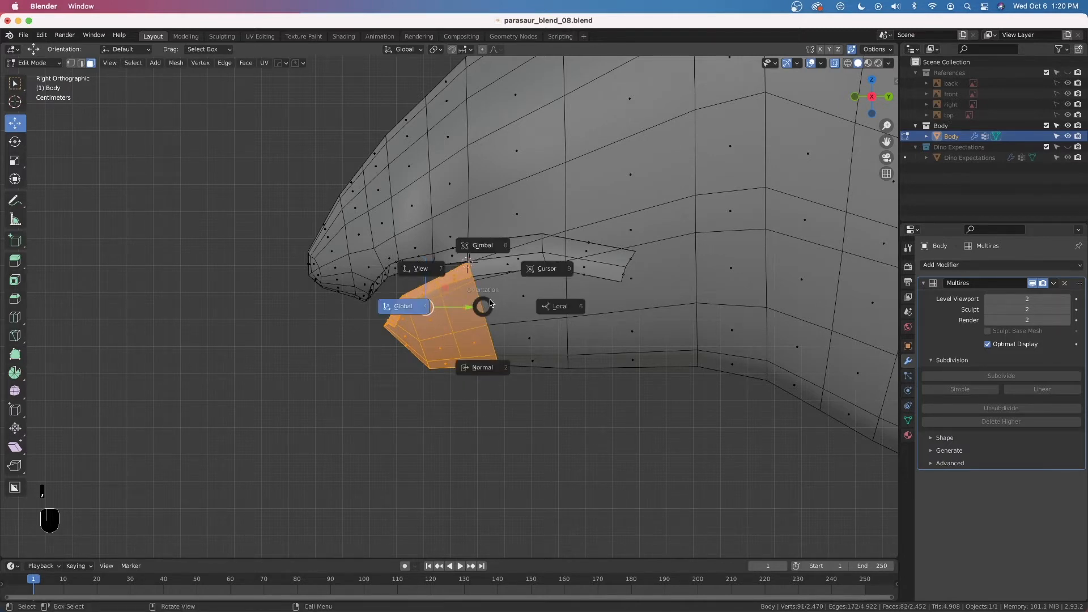
key("Escape")
key("period")
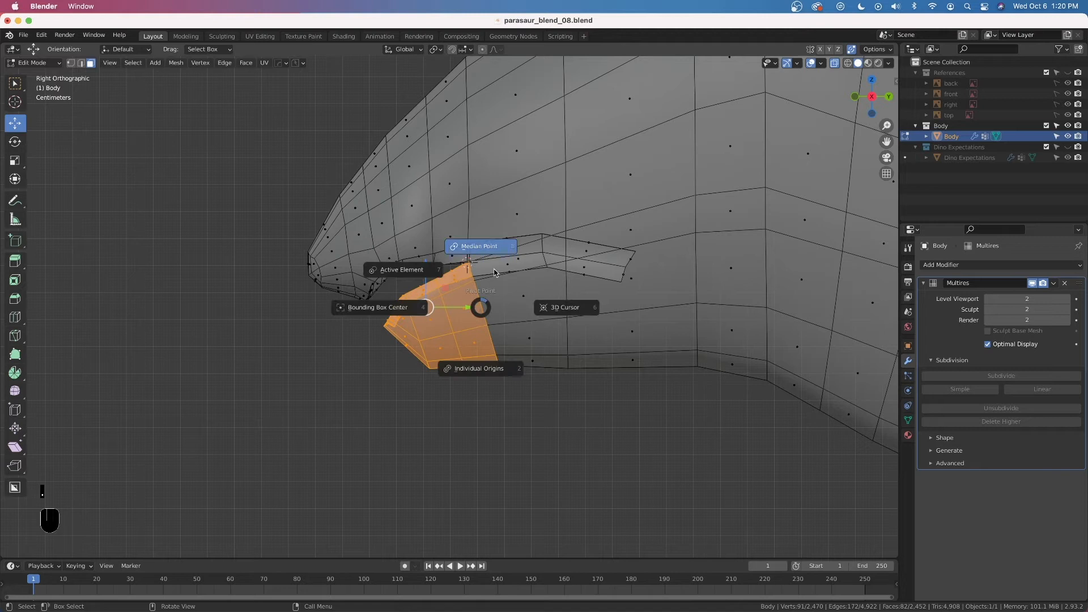
left_click(509, 301)
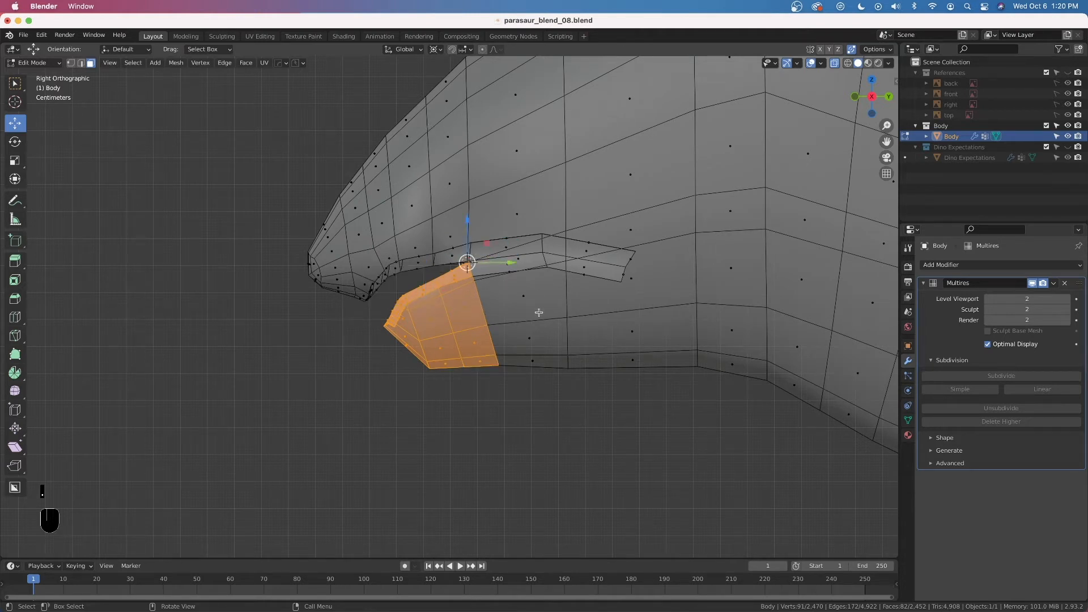
key("r")
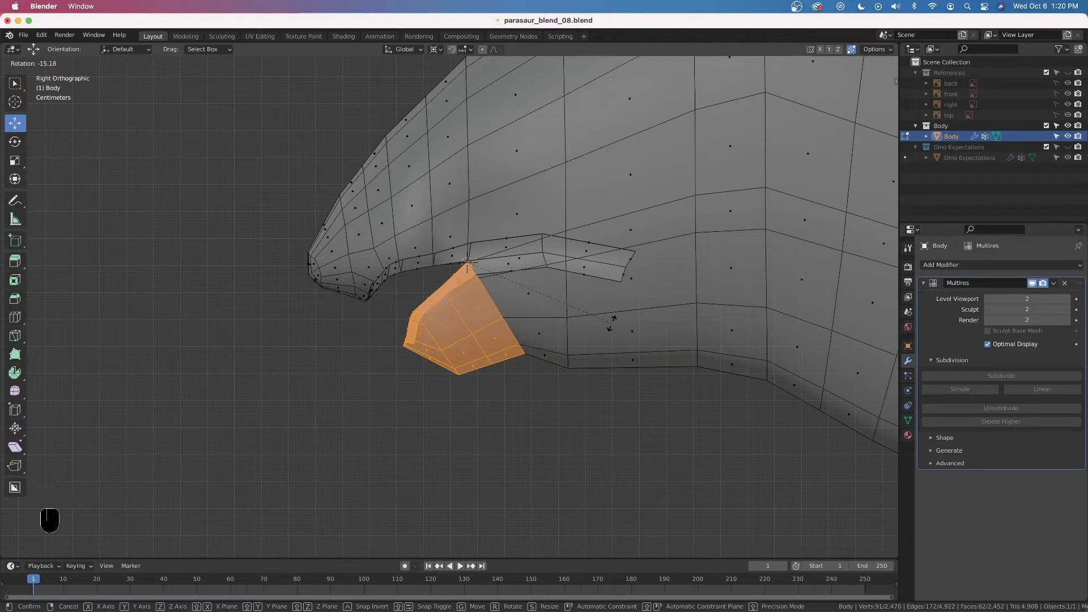
left_click(607, 326)
Select the face loops running around the lower jaw's rim and hide them
key("alt+z")
middle_click_drag(435, 310, 489, 301)
scroll(489, 301, "up", 3)
scroll(489, 302, "up", 4)
middle_click_drag(522, 258, 472, 328)
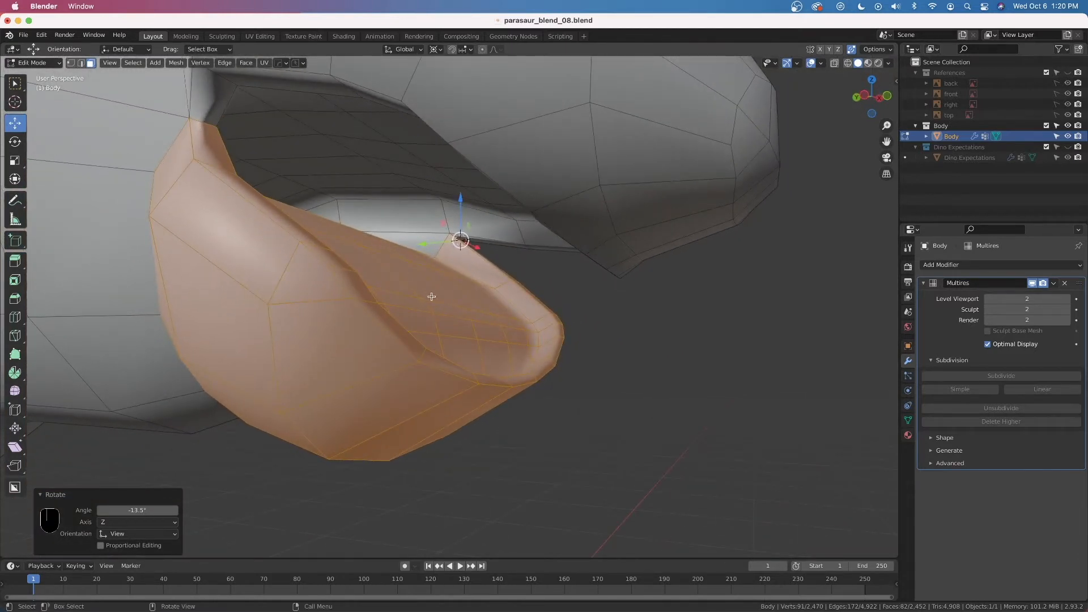
left_click(508, 333)
middle_click_drag(468, 329, 524, 381)
left_click(456, 409, "alt")
left_click(539, 344, "alt+shift")
middle_click_drag(539, 344, 530, 357)
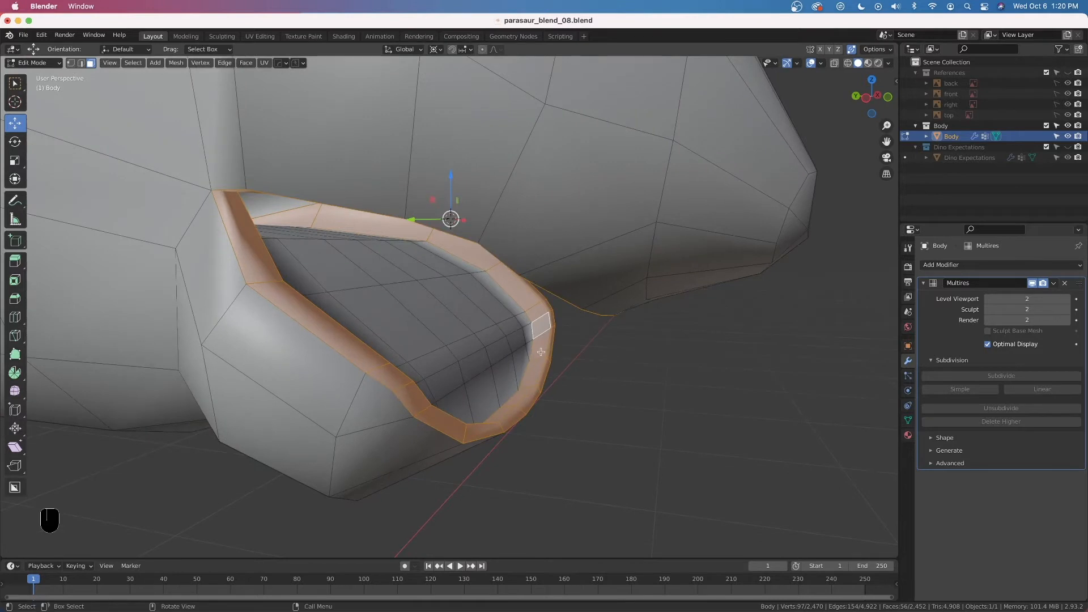
key("h")
middle_click_drag(510, 357, 449, 350)
Lower the four faces at the centre of the mouth floor near the jaw tip, using proportional editing and the Median Point pivot
left_click(442, 341)
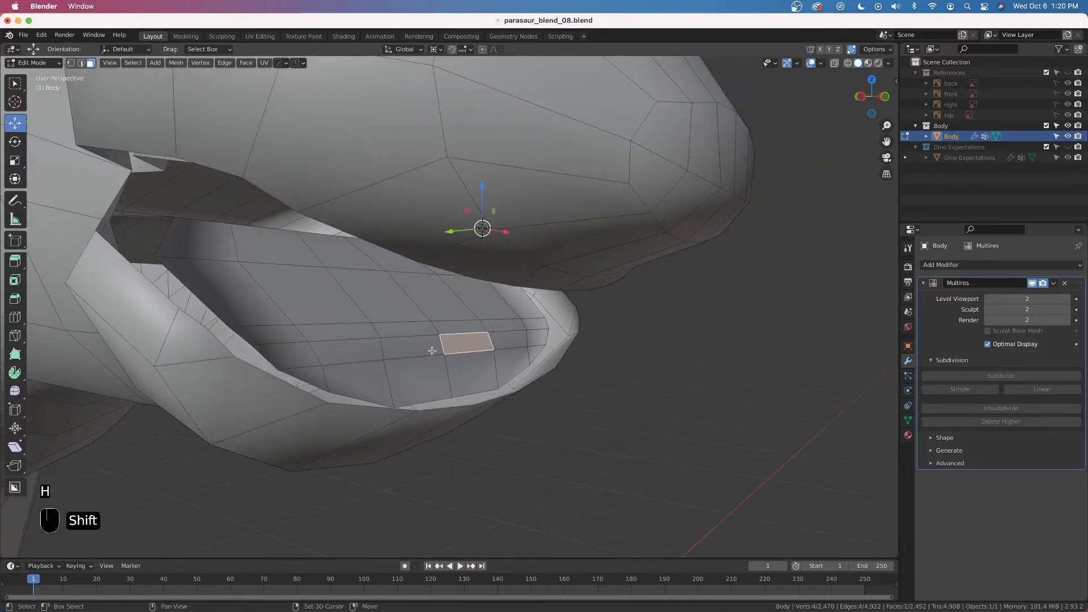
left_click(411, 347, "shift")
left_click(402, 329, "shift")
left_click(459, 327, "shift")
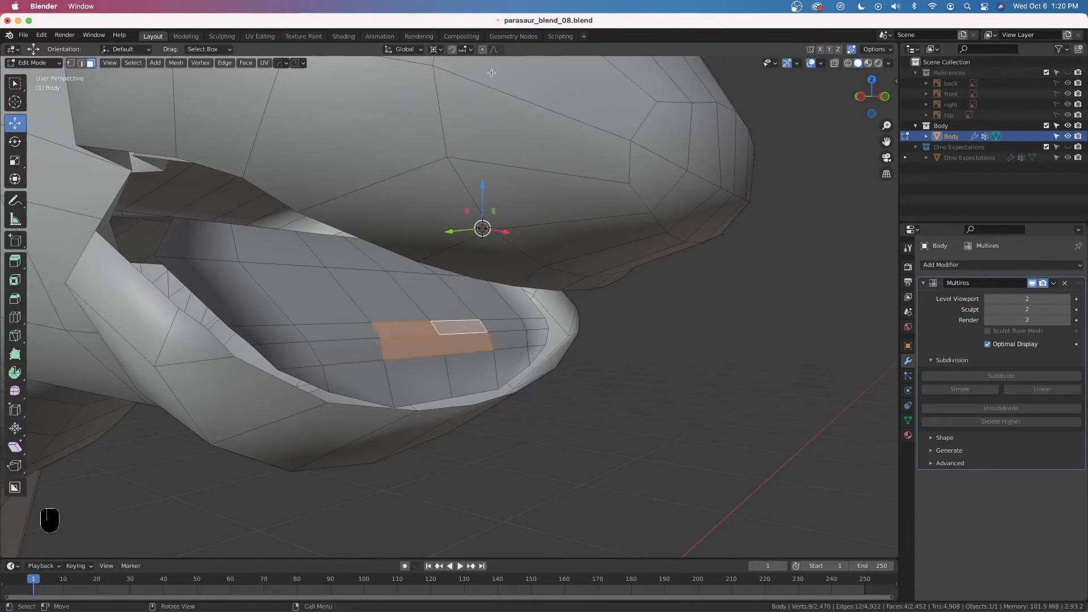
middle_click_drag(477, 190, 496, 244)
left_click(437, 52)
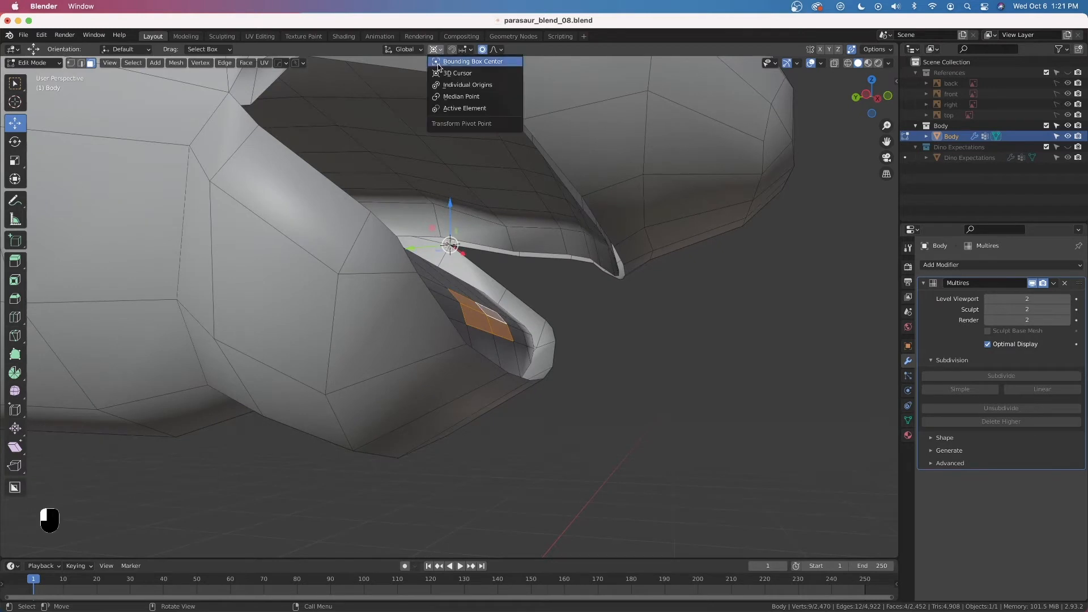
left_click(452, 100)
middle_click_drag(452, 302, 479, 289)
left_click_drag(467, 282, 463, 295)
scroll(466, 287, "up", 6)
scroll(466, 290, "up", 4)
scroll(464, 294, "up", 4)
Select the strip of five inner wall faces behind the lower jaw's front lip and hide them
middle_click_drag(473, 329, 483, 356)
left_click(461, 363, "alt")
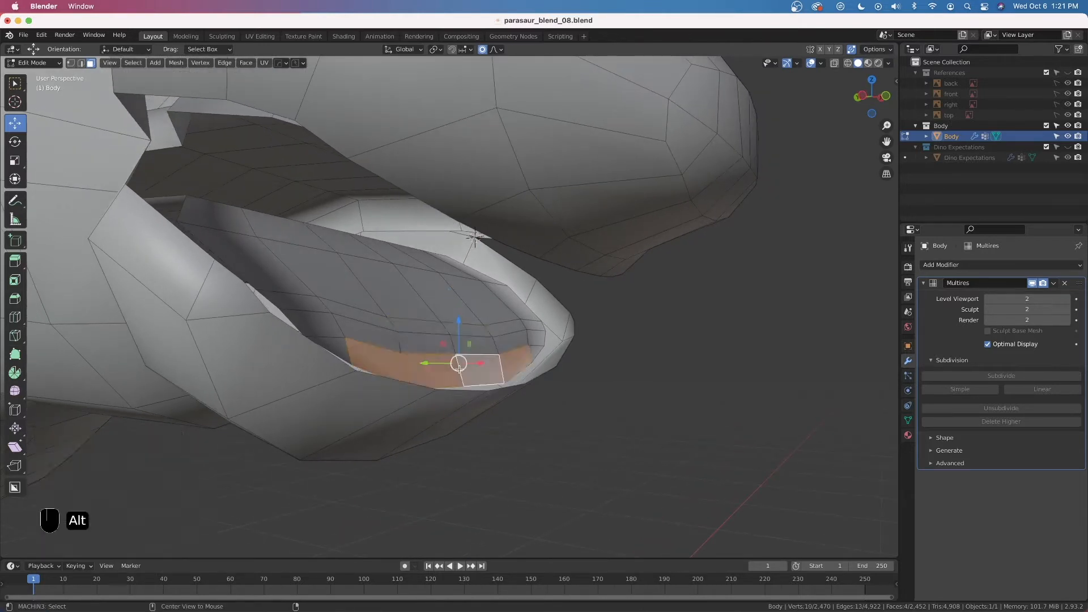
middle_click_drag(451, 388, 447, 410)
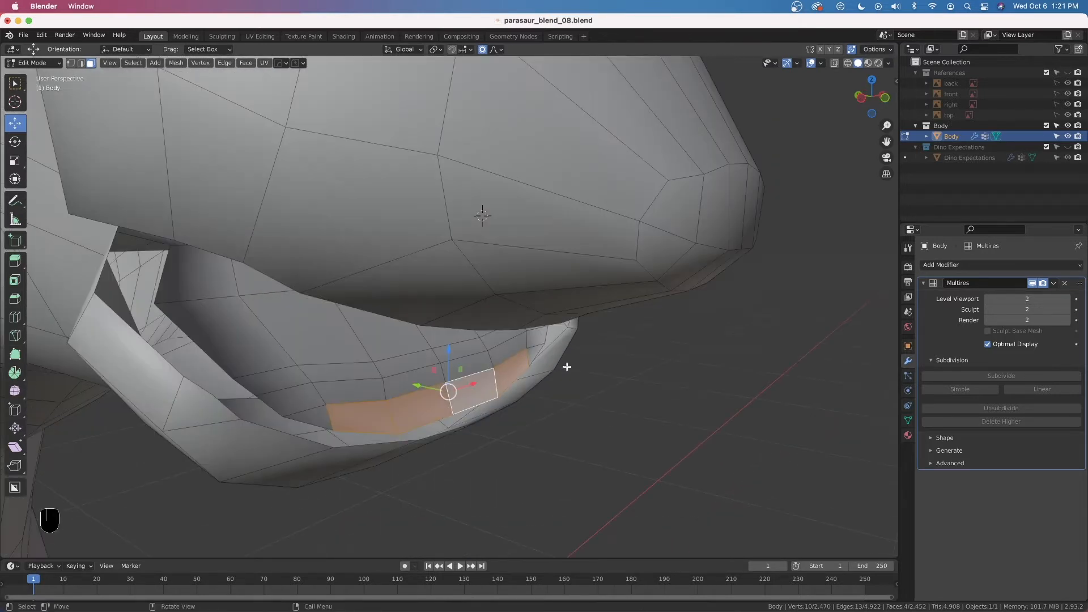
left_click(533, 352, "shift")
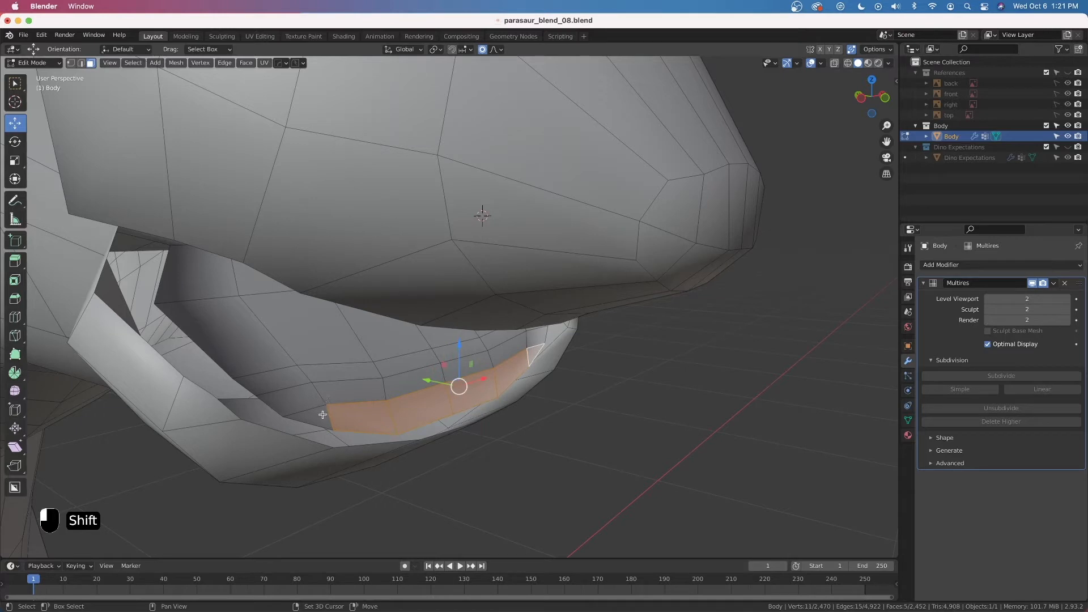
key("h")
Lower the four faces at the front of the mouth floor about 0.0026 m along Z with a proportional size of 0.021
left_click(456, 369)
left_click(419, 378, "shift")
left_click(414, 363, "shift")
left_click(454, 349, "shift")
middle_click_drag(462, 334, 455, 309)
key("g")
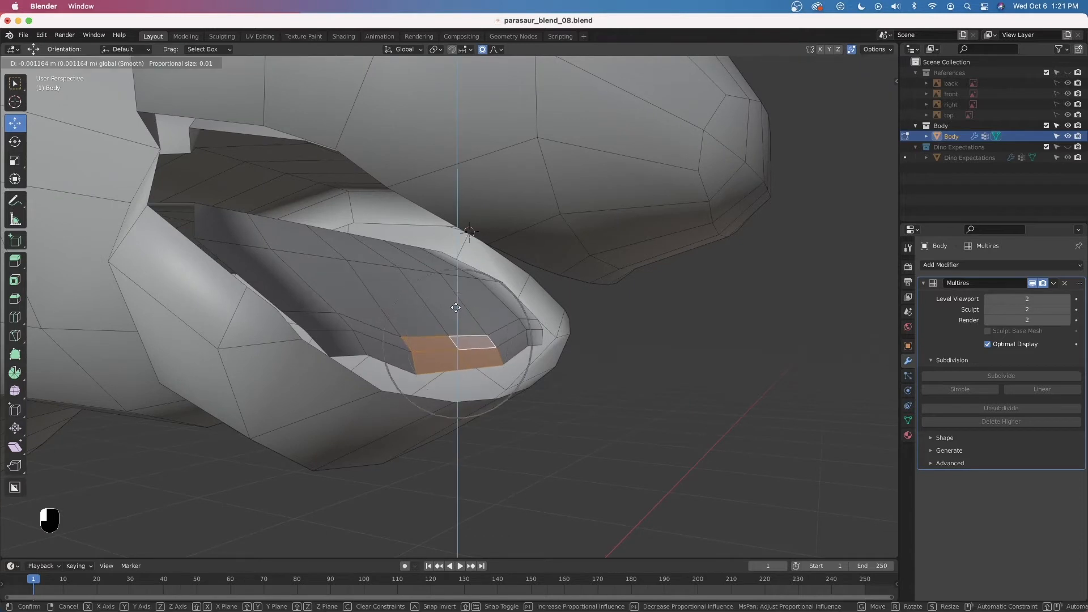
scroll(453, 314, "down", 7)
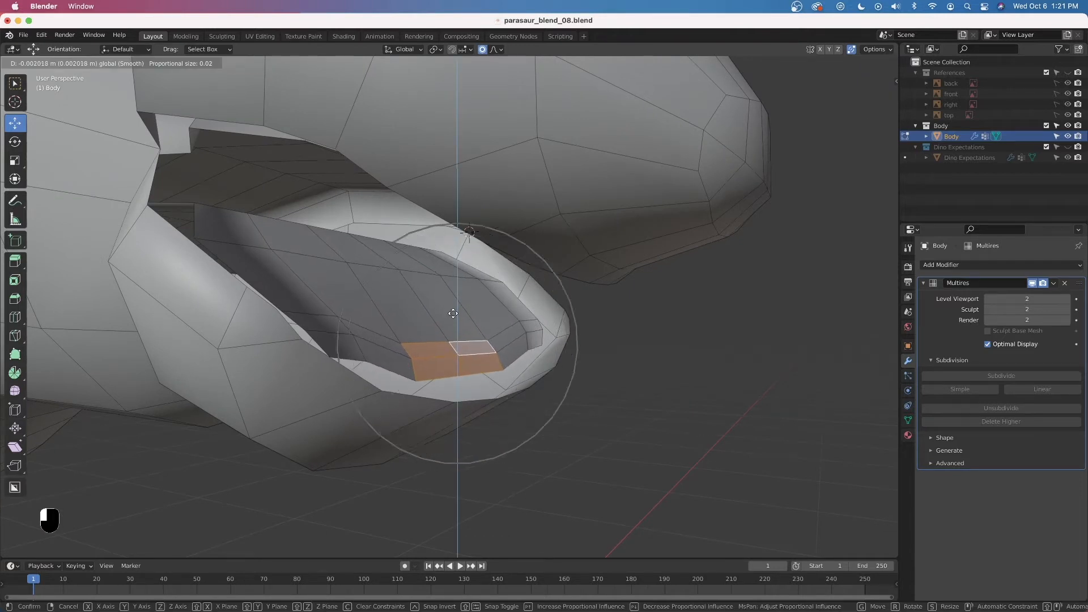
scroll(451, 317, "down", 1)
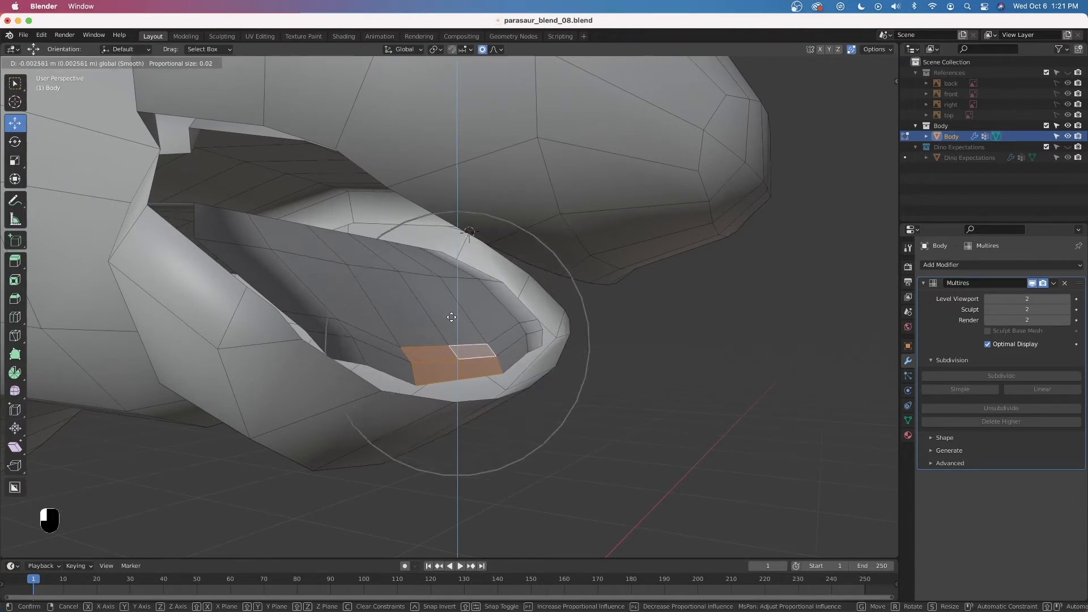
scroll(451, 317, "down", 1)
left_click(451, 317)
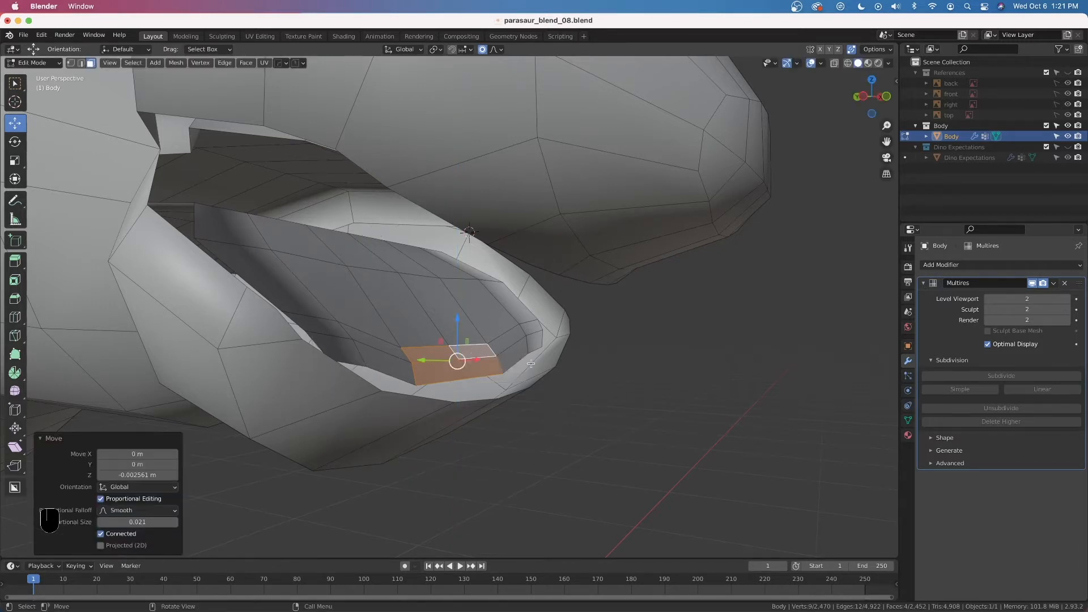
Reveal all hidden faces around the mouth and clear the selection
left_click(661, 369)
key("alt+h")
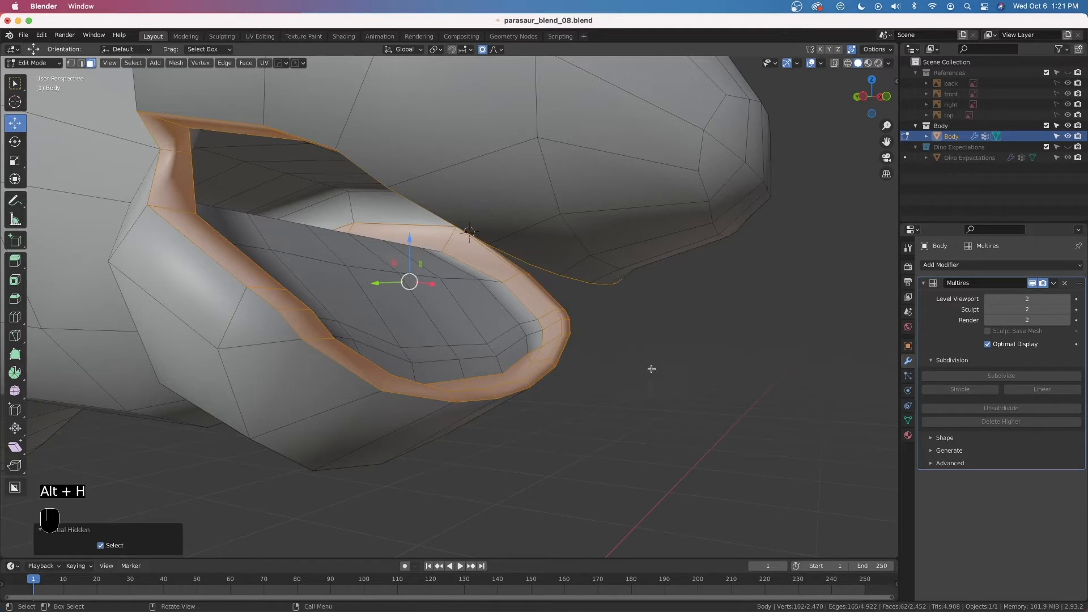
left_click(664, 378)
Push the curved row of four faces at the mouth floor's front inward about 0.0012 m, using Normal orientation without proportional editing
mouse_move(668, 388)
middle_mouse_down()
mouse_move(695, 411)
mouse_move(670, 389)
middle_mouse_up()
left_click(497, 339)
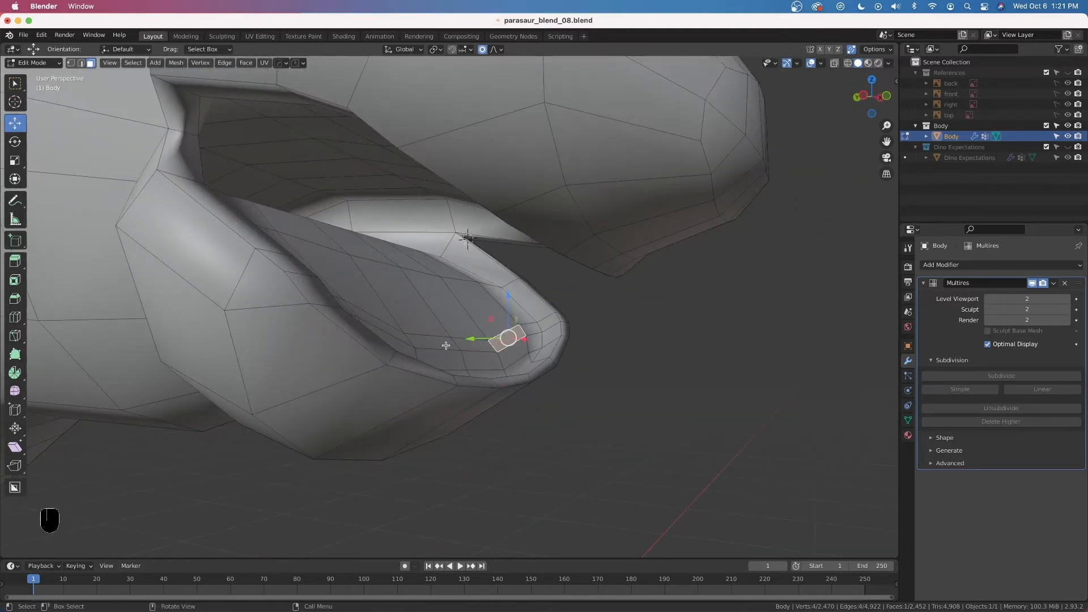
middle_click_drag(457, 375, 460, 384)
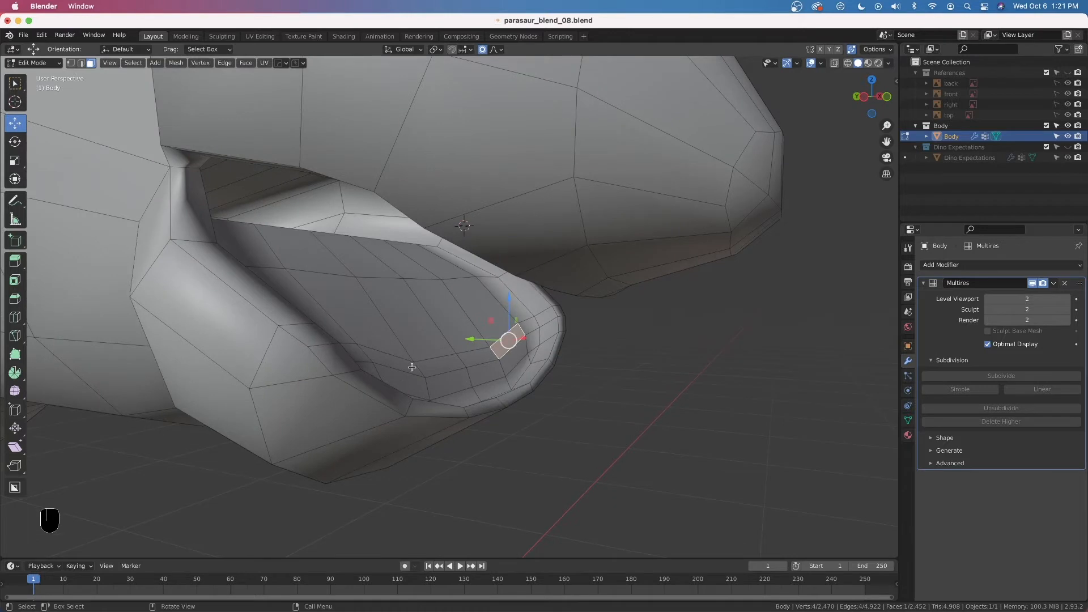
left_click(445, 366, "shift")
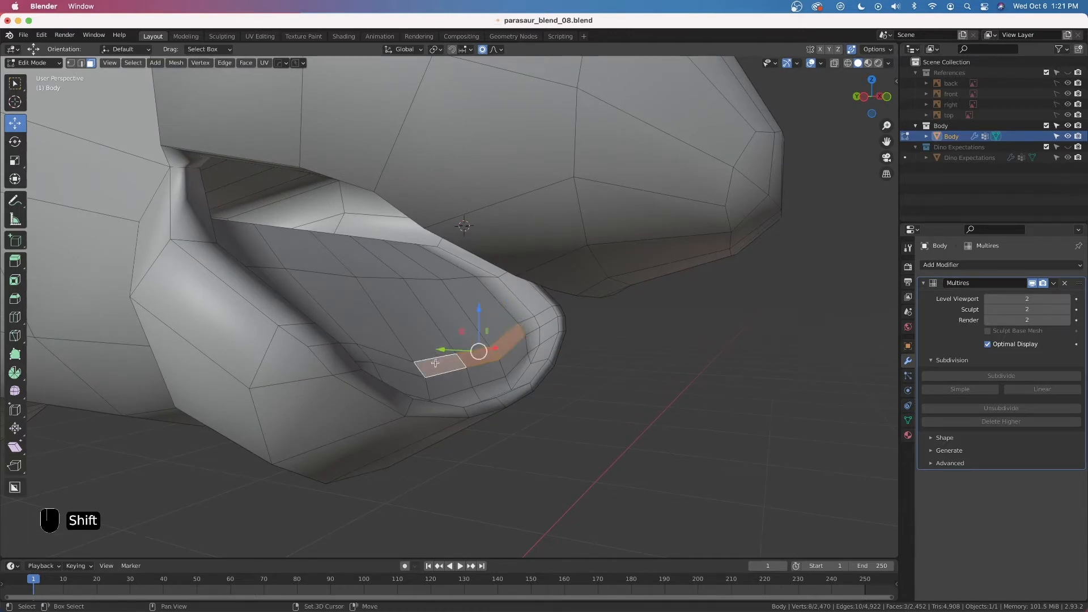
left_click(391, 360, "shift")
left_click(417, 55)
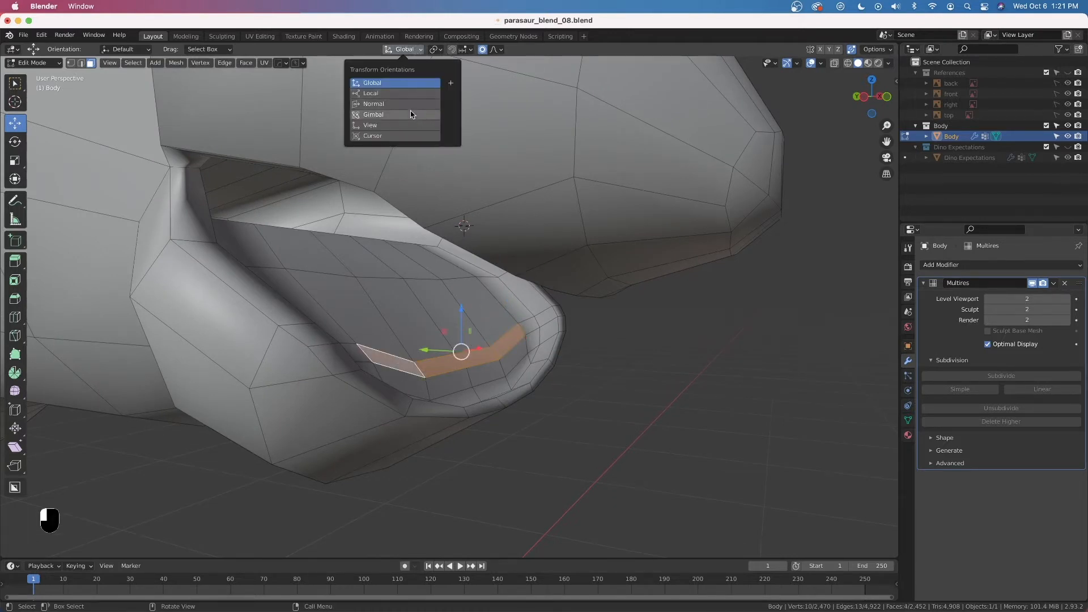
left_click(397, 107)
middle_click_drag(487, 347, 494, 353)
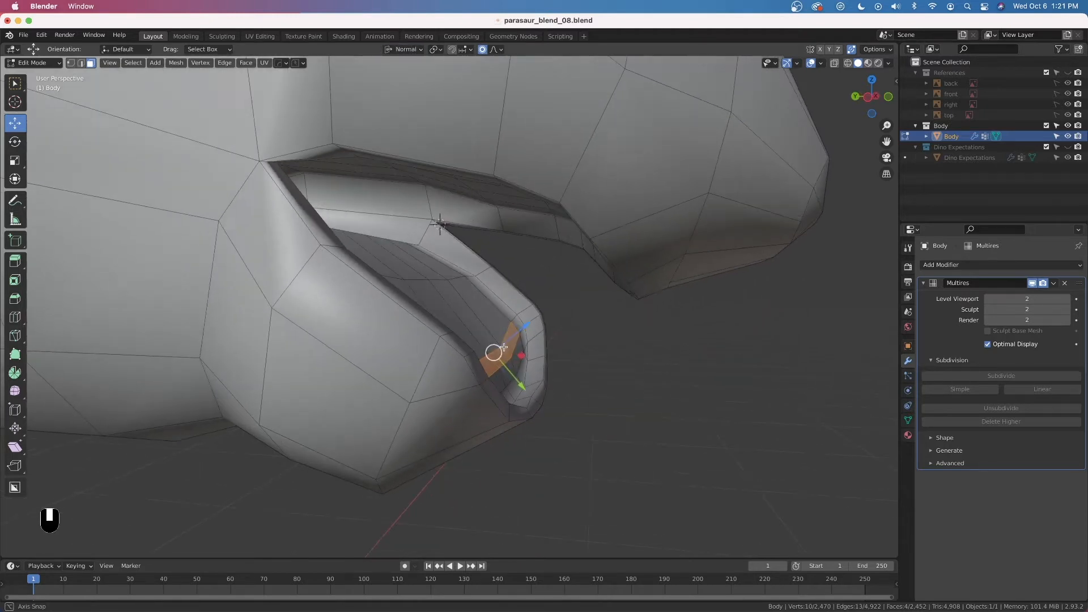
left_click_drag(521, 330, 521, 332)
key("o")
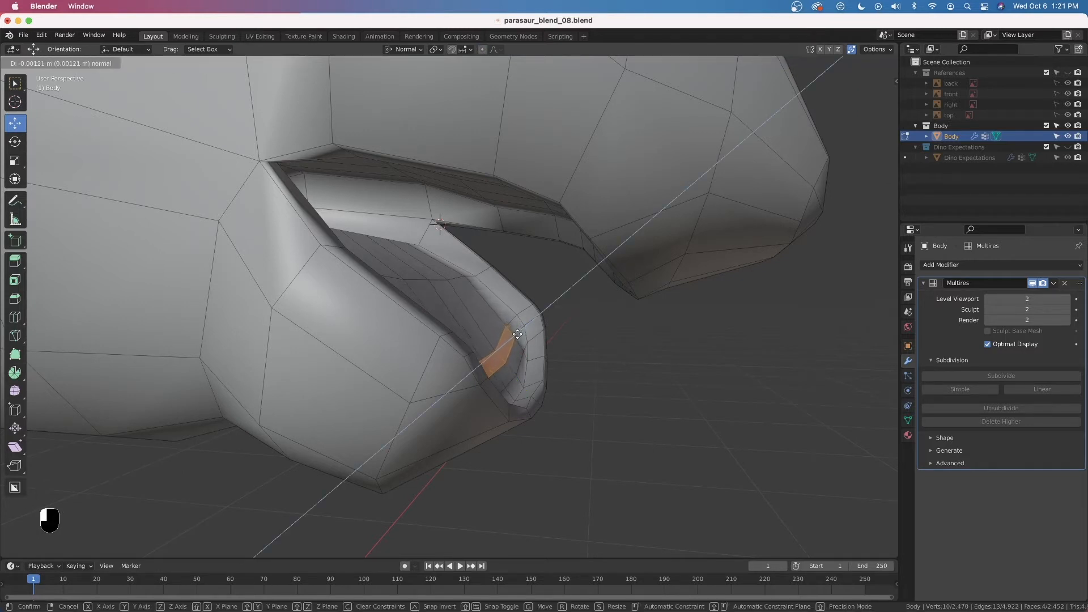
left_click_drag(518, 335, 516, 335)
Select the next row of faces across the mouth floor, including both ends, and sink it along its normal
middle_click_drag(503, 301, 371, 348)
left_click(483, 319)
left_click(371, 347, "ctrl")
left_click(313, 327, "shift")
middle_click_drag(456, 311, 431, 290)
left_click(529, 303, "shift")
left_click_drag(422, 274, 414, 279)
Select the six-face row along the base of the lower jaw's inner front wall and push it inward along its normal
middle_click_drag(424, 286, 411, 365)
left_click(522, 338)
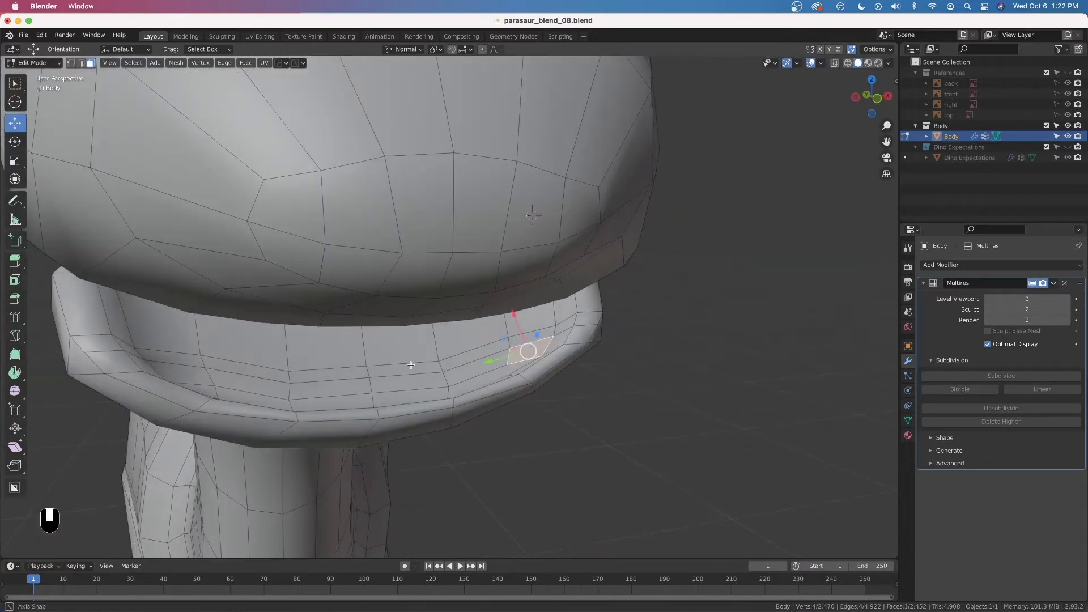
left_click(183, 370, "ctrl")
middle_click_drag(183, 369, 377, 383)
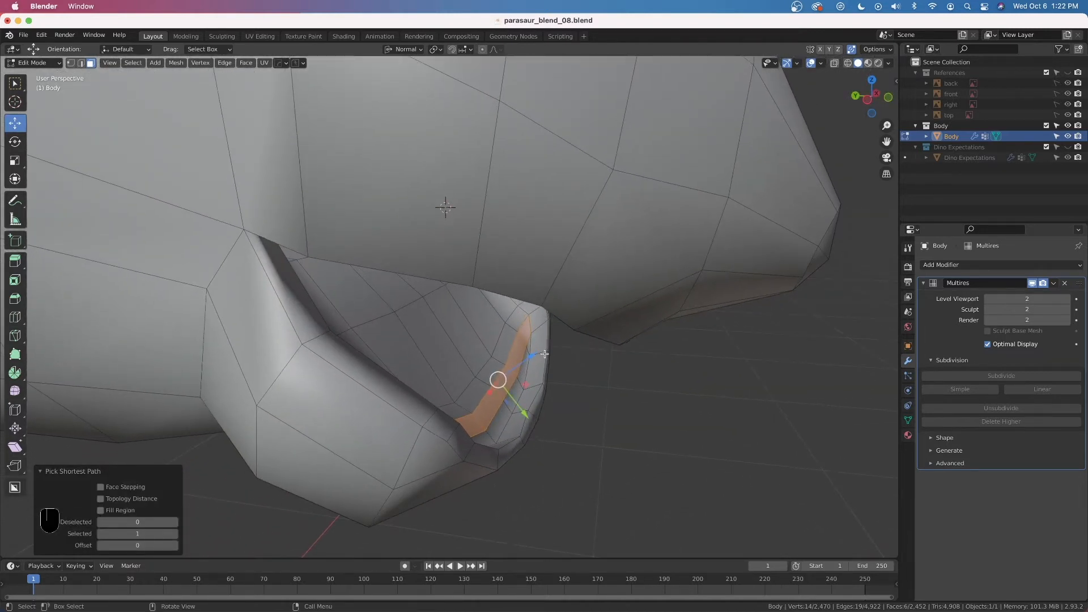
left_click_drag(531, 354, 522, 361)
Select a second six-face row across the front of the mouth floor and sink it along its normal
middle_click_drag(521, 360, 397, 325)
left_click(191, 349, "ctrl")
middle_click_drag(313, 357, 472, 315)
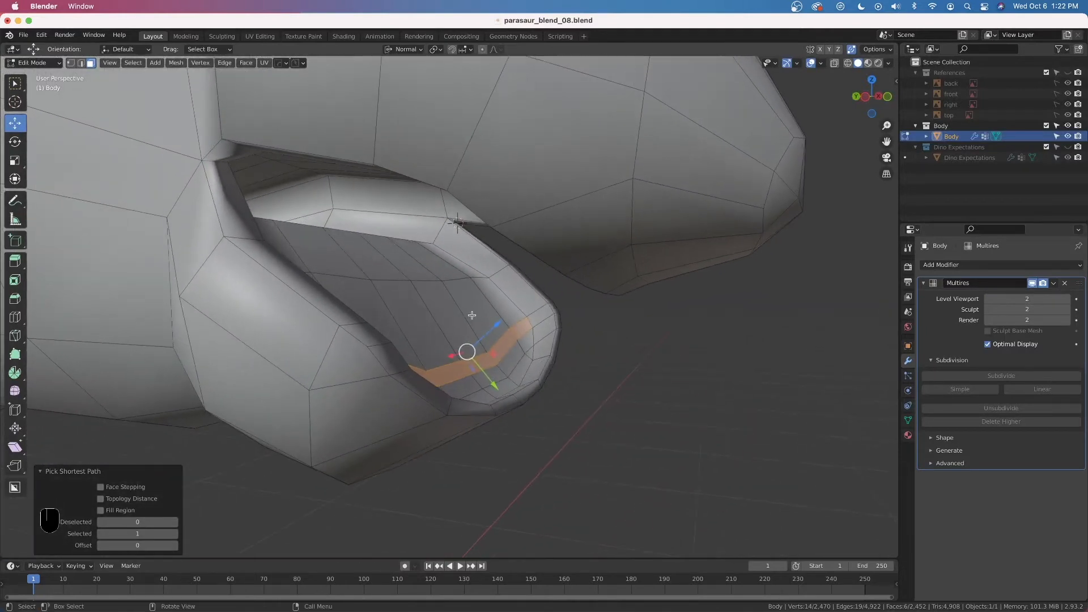
left_click_drag(497, 323, 488, 325)
Sink the six-face row farther back on the mouth floor about 0.0019 m along its normal and check the smoothed mouth in Object Mode
left_click(460, 269)
middle_click_drag(410, 286, 427, 223)
left_click(257, 263, "ctrl")
left_click_drag(414, 229, 429, 264)
middle_click_drag(430, 264, 425, 361)
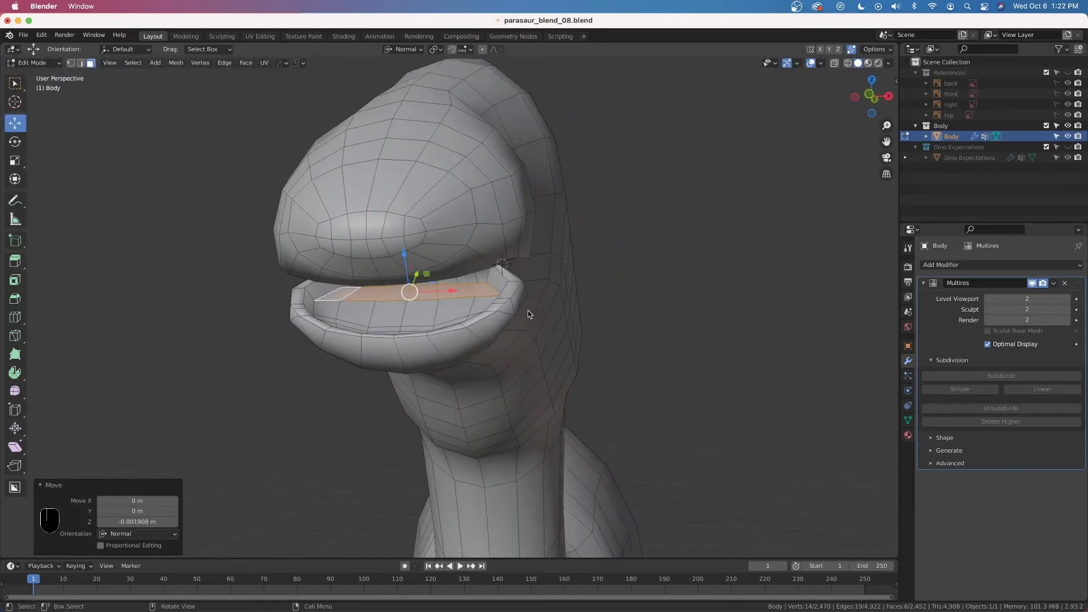
key("Tab")
middle_click_drag(535, 297, 515, 414)
key("Tab")
Select the strip of ten faces running around the front lip of the lower jaw
scroll(516, 405, "up", 6)
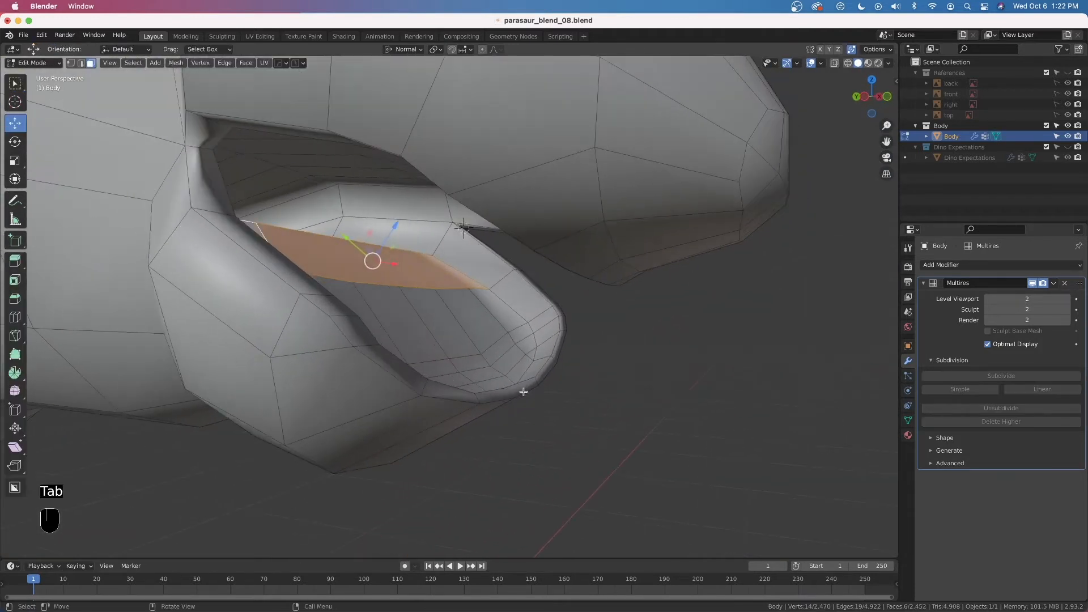
left_click(559, 352)
middle_click_drag(498, 391, 556, 351)
left_click(458, 403, "ctrl")
left_click(514, 449, "ctrl")
left_click(506, 450, "ctrl")
left_click(588, 300, "shift")
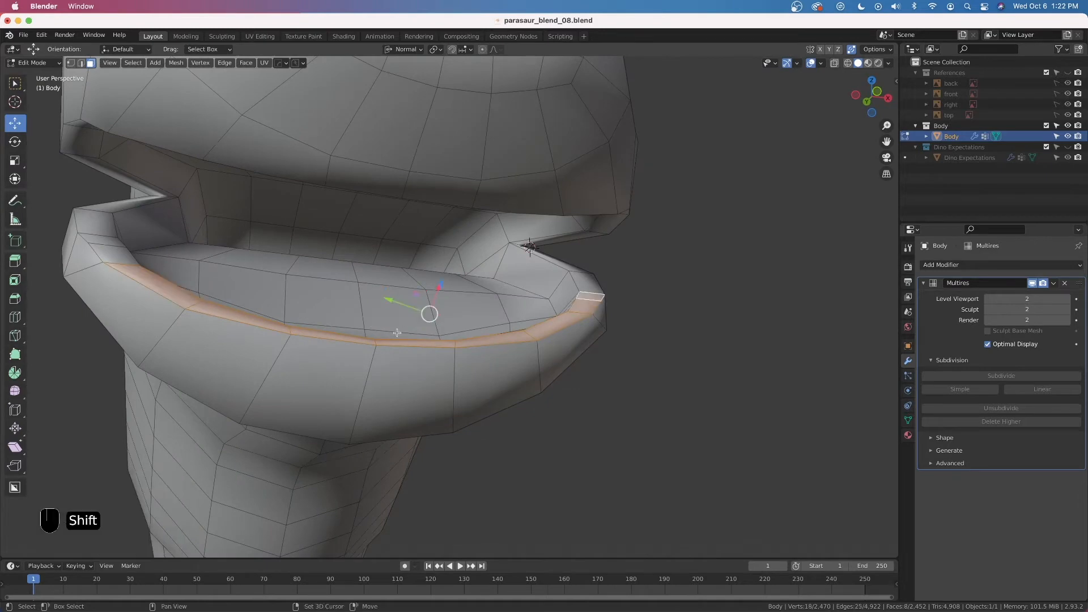
middle_click_drag(397, 332, 395, 343)
left_click(135, 255, "shift")
left_click(118, 244, "shift")
mouse_move(224, 276)
middle_mouse_down()
mouse_move(181, 273)
mouse_move(173, 288)
mouse_move(220, 287)
middle_mouse_up()
Fatten the selected lip faces slightly with Shrink/Fatten, switching to Global orientation and the Individual Origins pivot
middle_click_drag(383, 311, 451, 346)
key("alt+s")
key("shift")
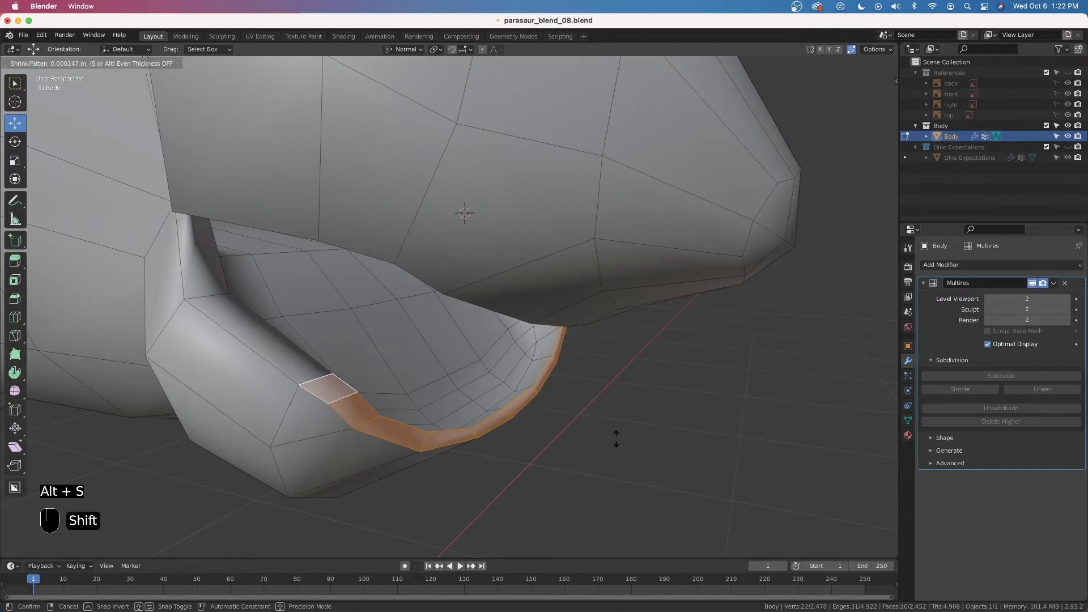
left_click(617, 440)
left_click(406, 50)
left_click(409, 84)
left_click(433, 49)
left_click(456, 85)
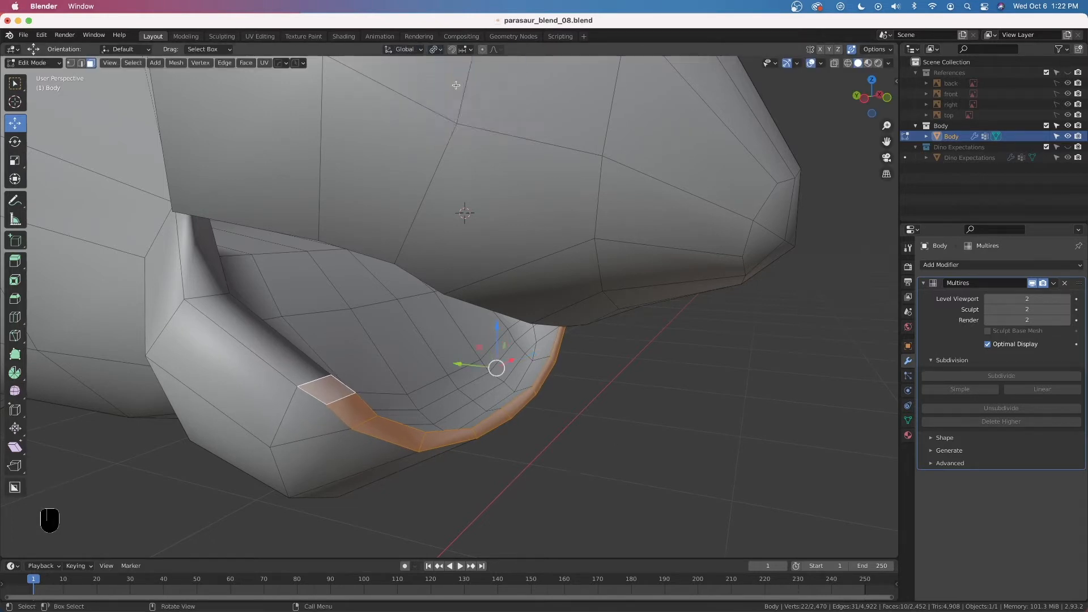
key("alt+s")
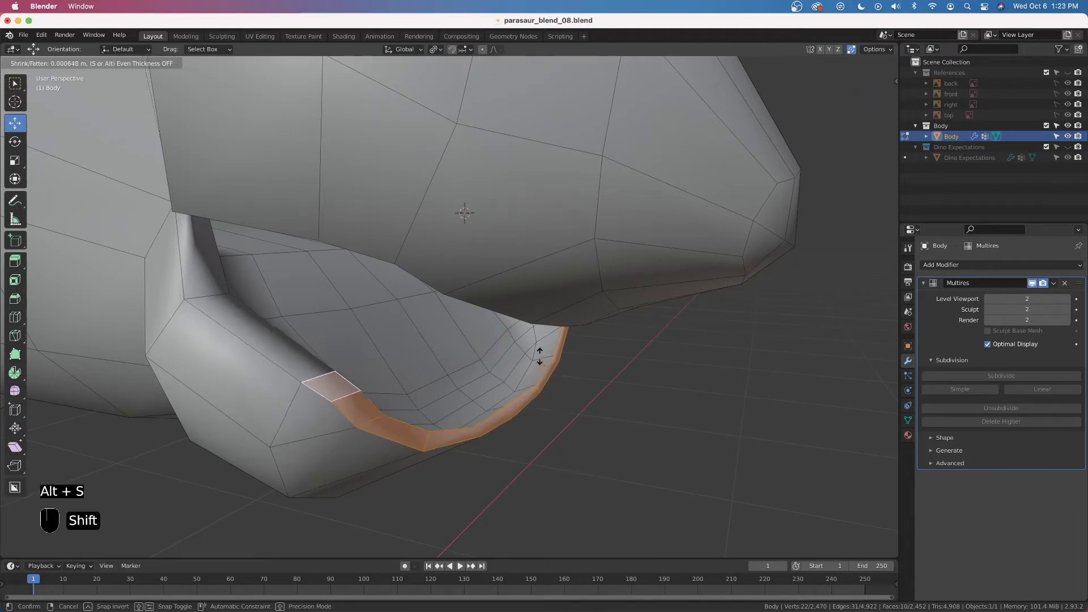
left_click(556, 387)
Select the path of edges along the inside of the lower jaw's front lip and fatten it about 0.0008 m
mouse_move(558, 392)
middle_mouse_down()
mouse_move(579, 391)
mouse_move(561, 386)
middle_mouse_up()
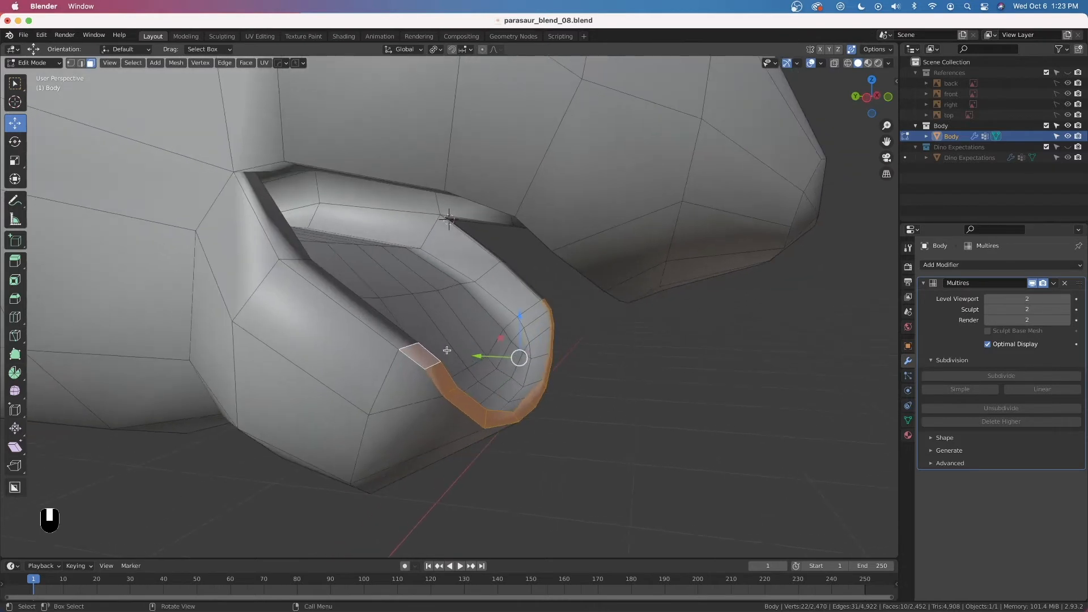
left_click(80, 64)
left_click(417, 346)
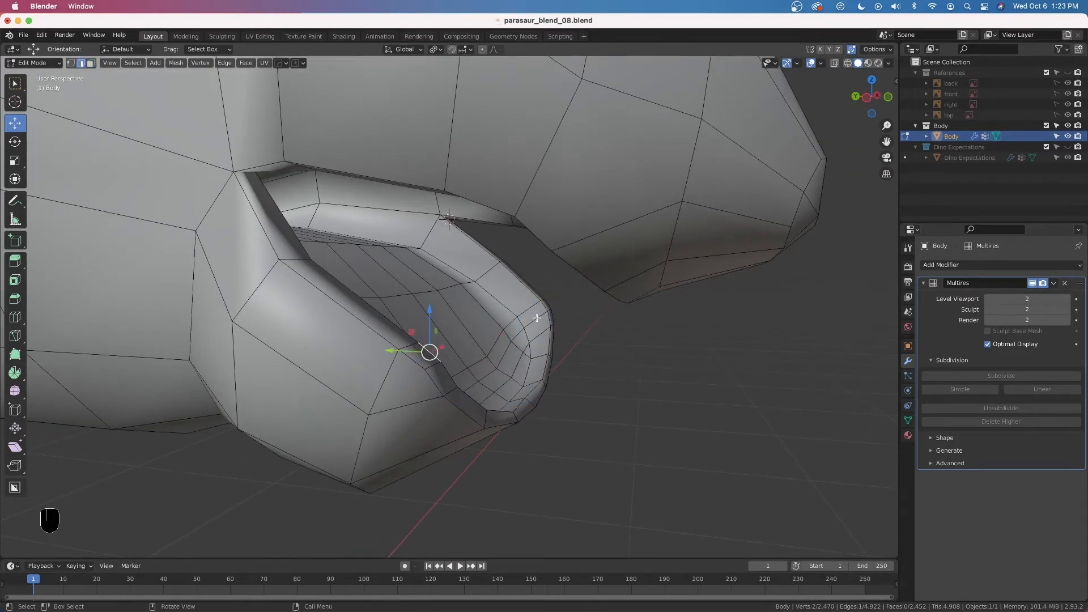
left_click(540, 306, "ctrl")
key("alt+s")
key("shift")
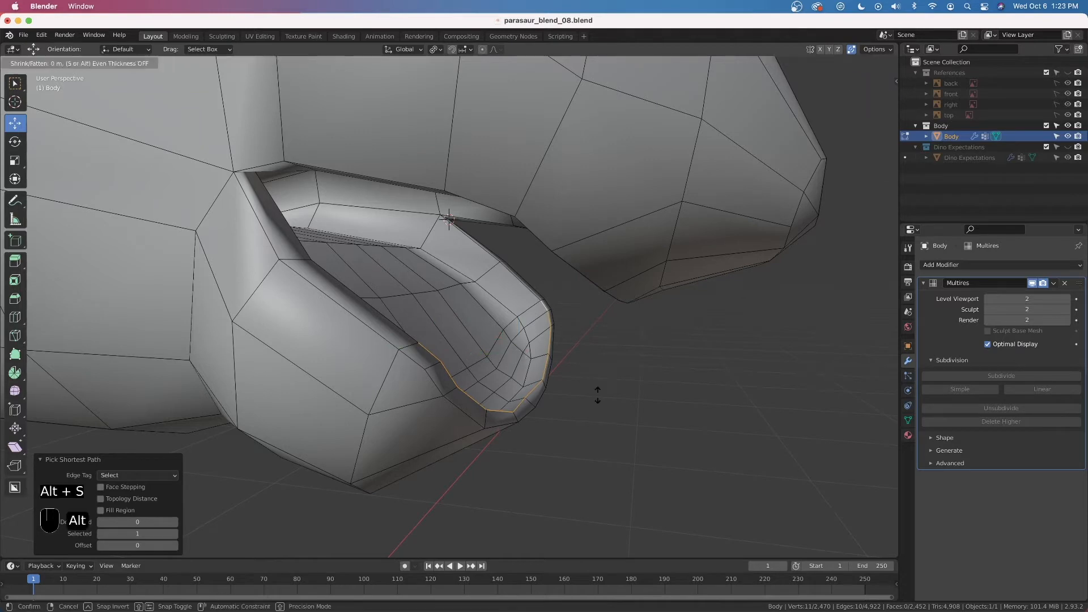
left_click(569, 361)
Scale the inner lip edges to 0.96 along X and move them about 0.0008 m along Y
middle_click_drag(568, 361, 478, 365)
key("s")
key("x")
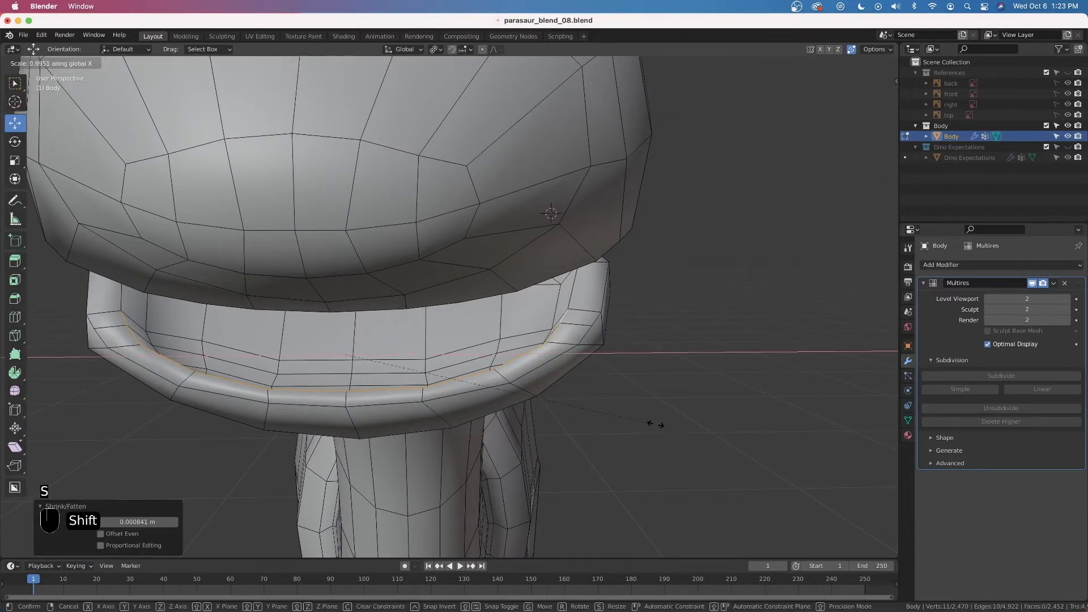
left_click(545, 386)
middle_click_drag(425, 462, 485, 459)
key("g")
key("y")
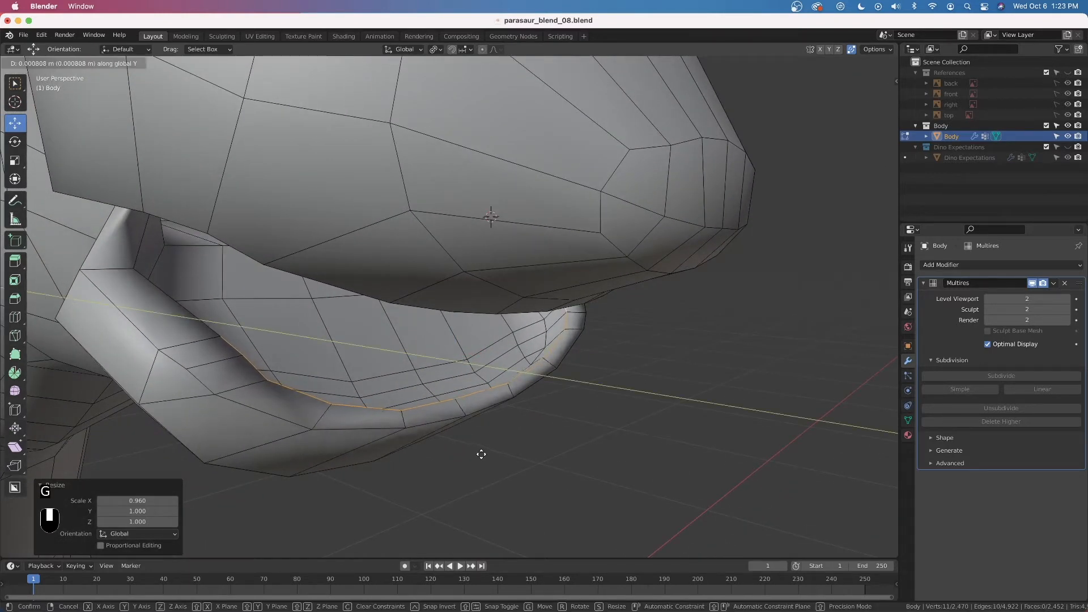
left_click(481, 454)
Widen the inner lip edges by scaling them to 1.017 along X and check the smoothed jaw in Object Mode
middle_click_drag(478, 453, 412, 446)
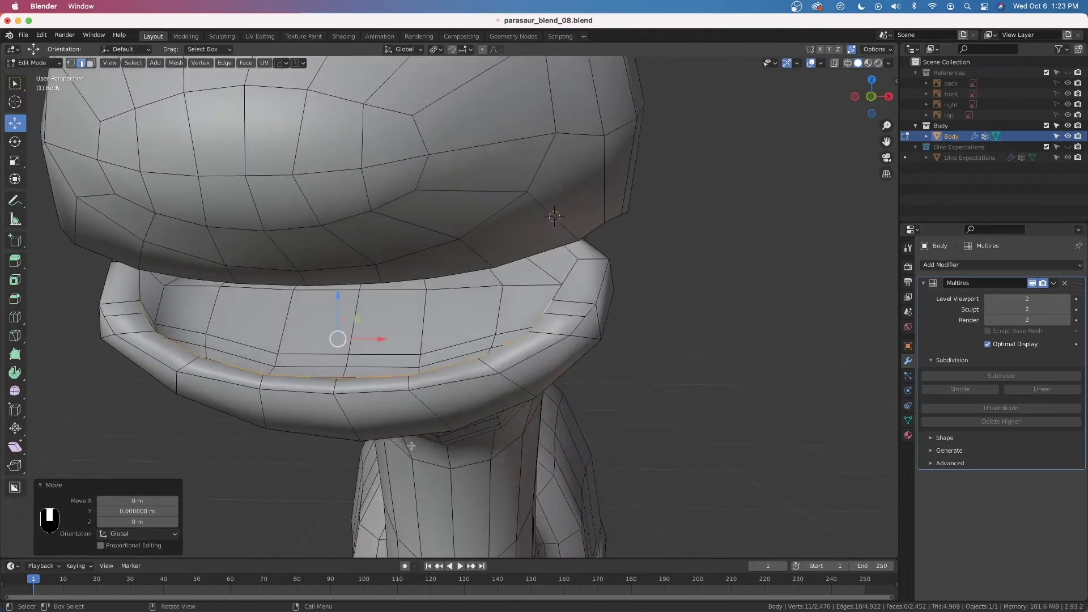
key("s")
key("x")
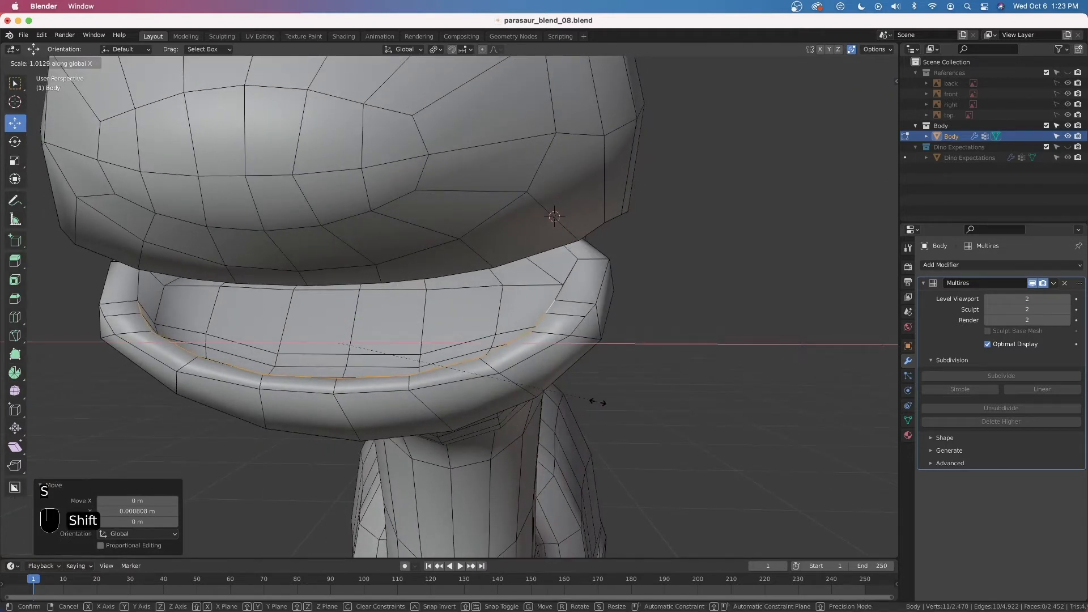
left_click(607, 405)
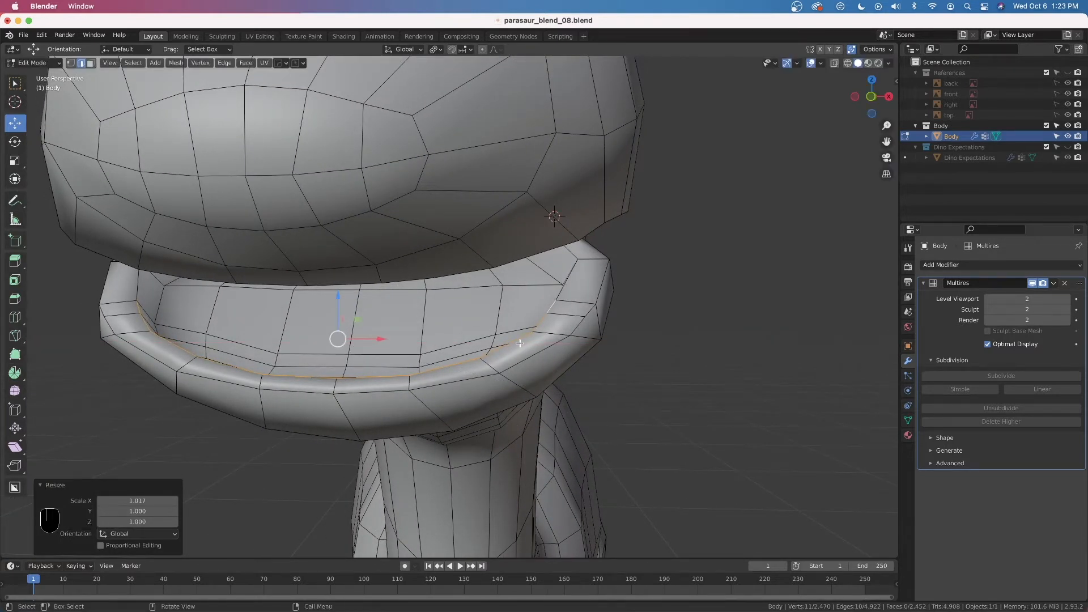
key("Tab")
middle_click_drag(524, 371, 470, 365)
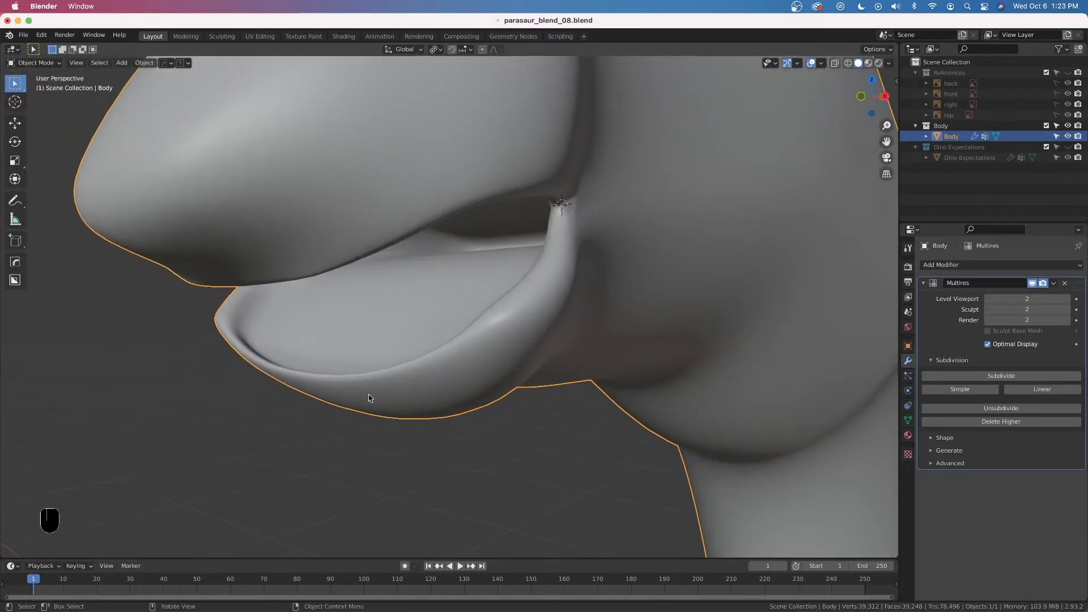
In face select mode, circle-select the rear two rows of faces on the mouth cavity's roof and hide them to expose the floor
middle_click_drag(366, 412, 479, 347)
key("Tab")
key("grave")
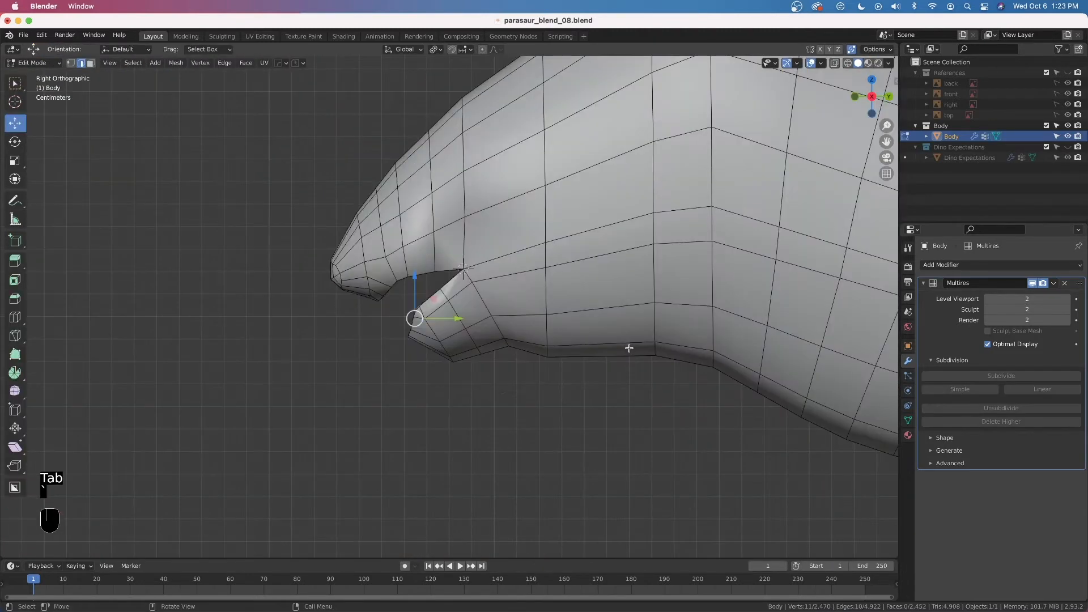
key("alt+z")
middle_click_drag(619, 349, 376, 328)
middle_click_drag(649, 277, 444, 321, "shift")
scroll(432, 351, "up", 2)
scroll(453, 316, "up", 3)
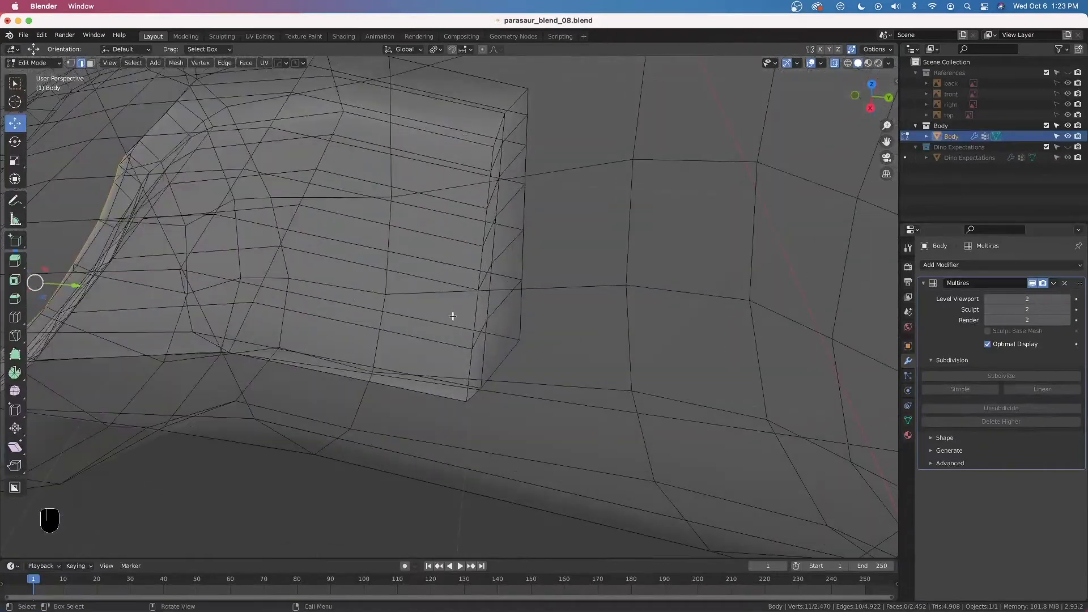
mouse_move(564, 300)
middle_mouse_down()
mouse_move(469, 287)
mouse_move(590, 303)
middle_mouse_up()
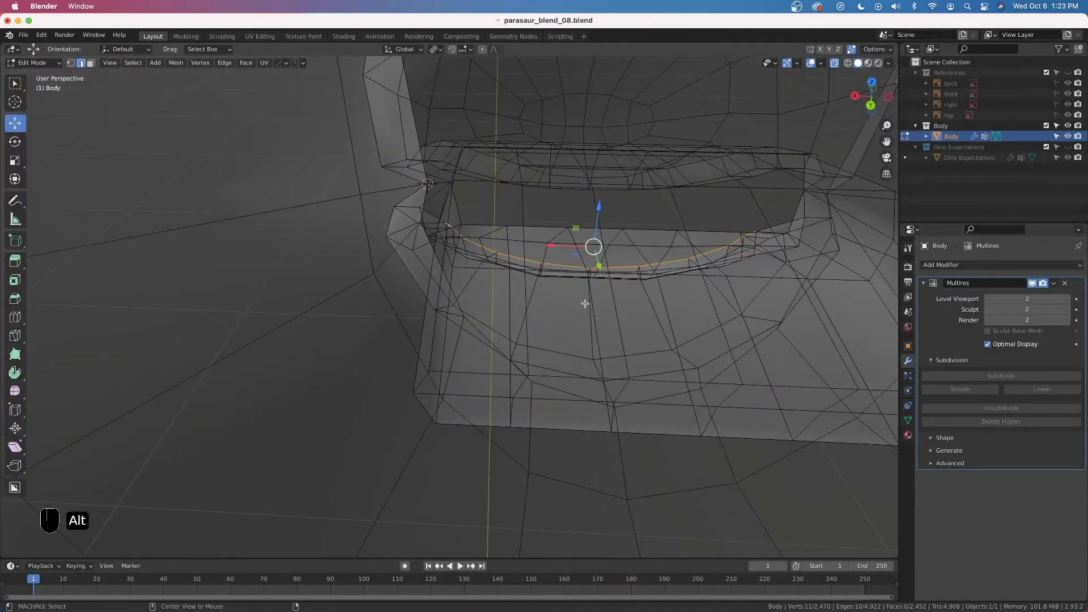
key("alt+z")
scroll(616, 319, "right", 5, "shift")
key("c")
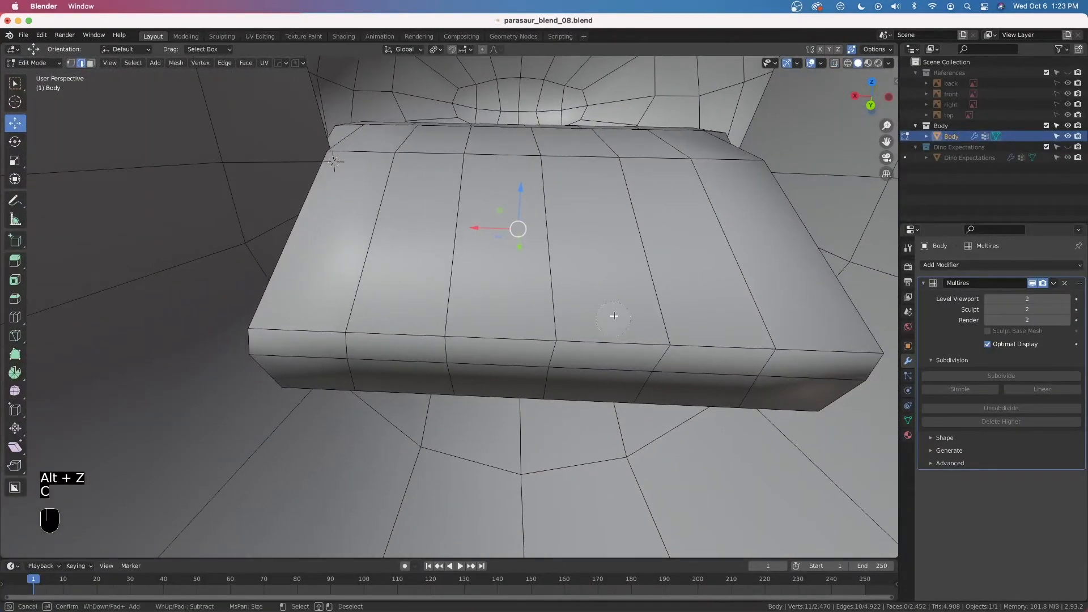
key("3")
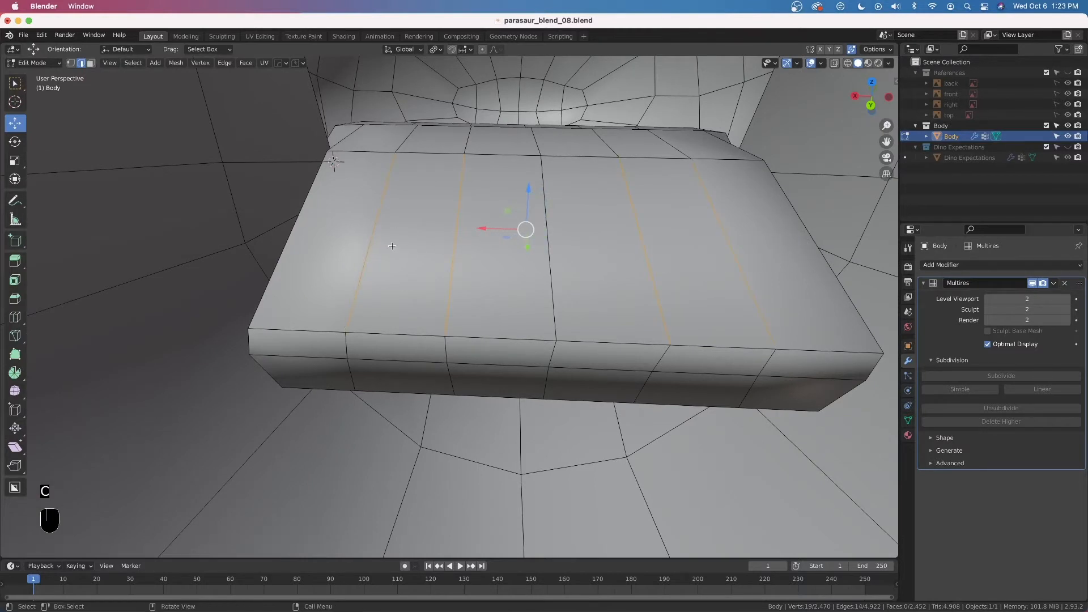
key("c")
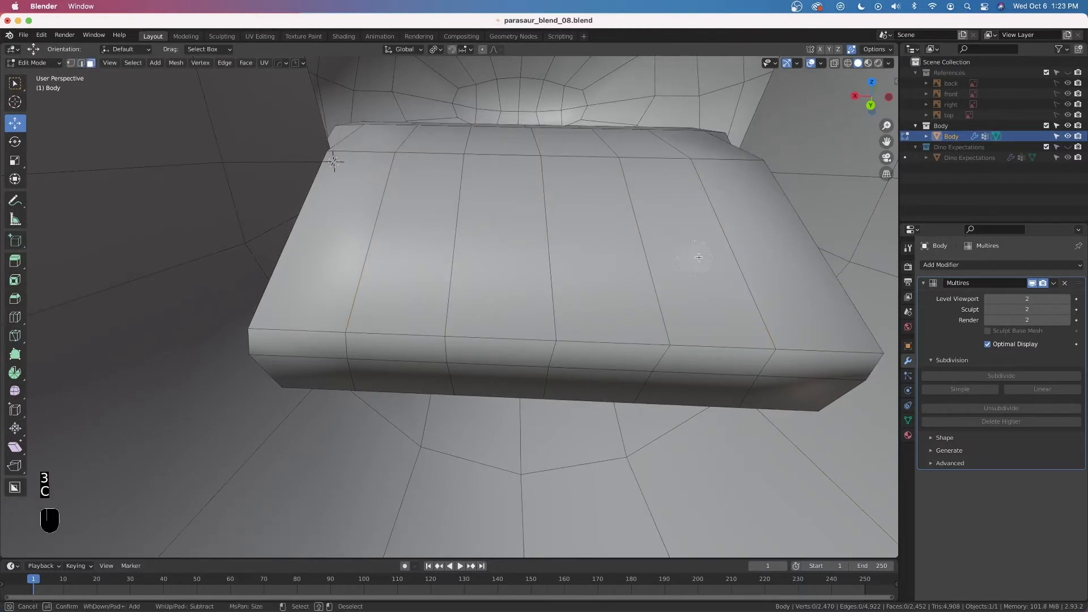
mouse_move(751, 253)
left_mouse_down()
mouse_move(678, 233)
mouse_move(544, 230)
left_mouse_up()
right_click(544, 231)
mouse_move(544, 231)
middle_mouse_down()
mouse_move(529, 175)
mouse_move(524, 199)
middle_mouse_up()
middle_click_drag(634, 133, 612, 178, "shift")
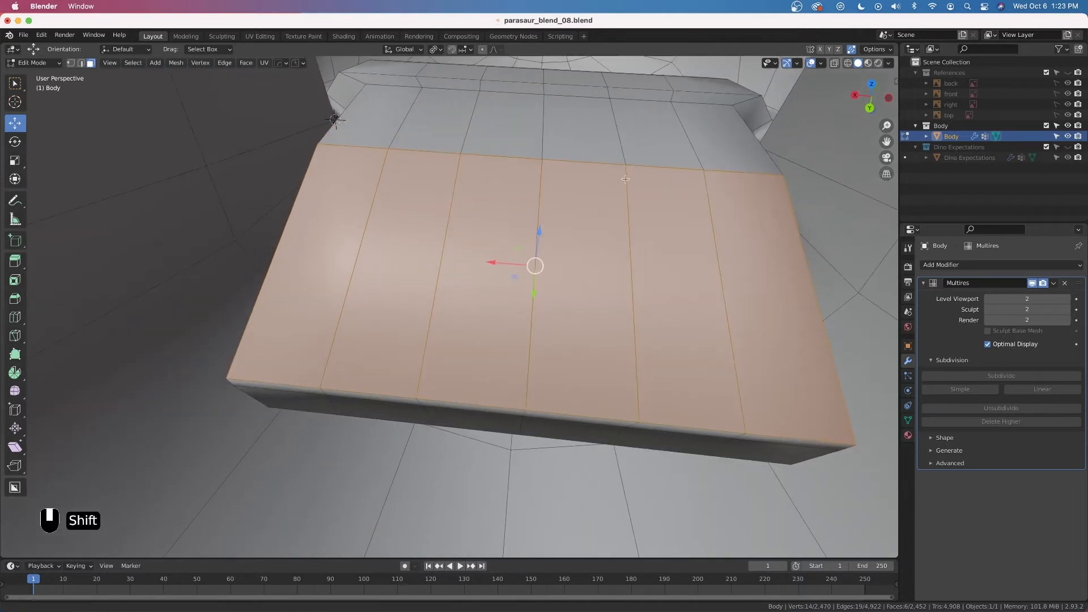
key("c")
mouse_move(692, 152)
left_mouse_down()
mouse_move(652, 133)
mouse_move(391, 108)
mouse_move(406, 139)
left_mouse_up()
right_click(406, 139)
key("h")
Select the middle faces of the mouth floor in two rows of four, leaving the side faces unselected
middle_click_drag(566, 211, 625, 260)
left_click(650, 319)
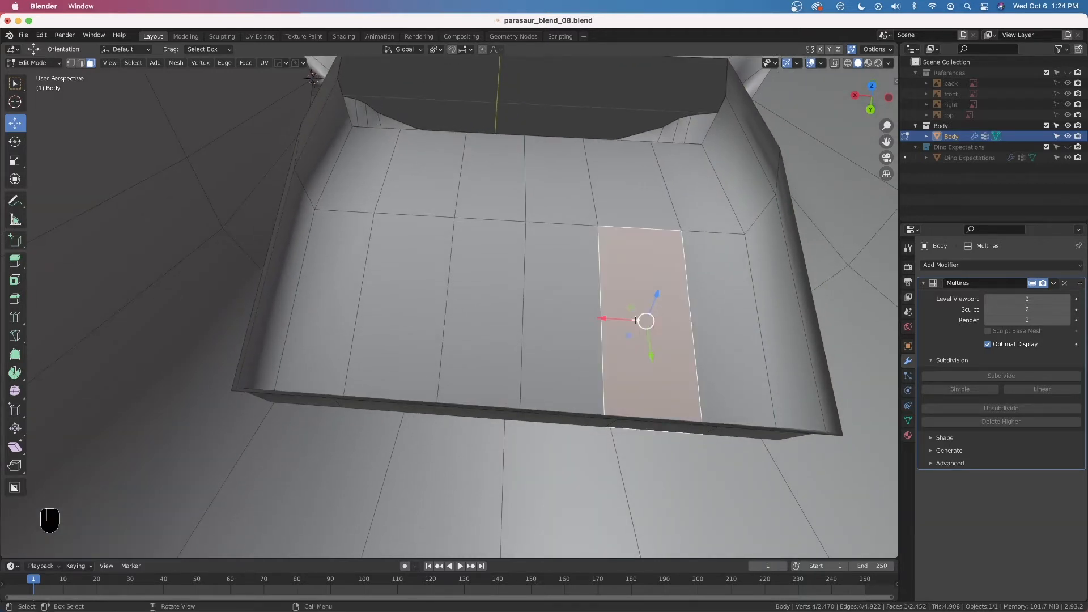
left_click(539, 288, "shift")
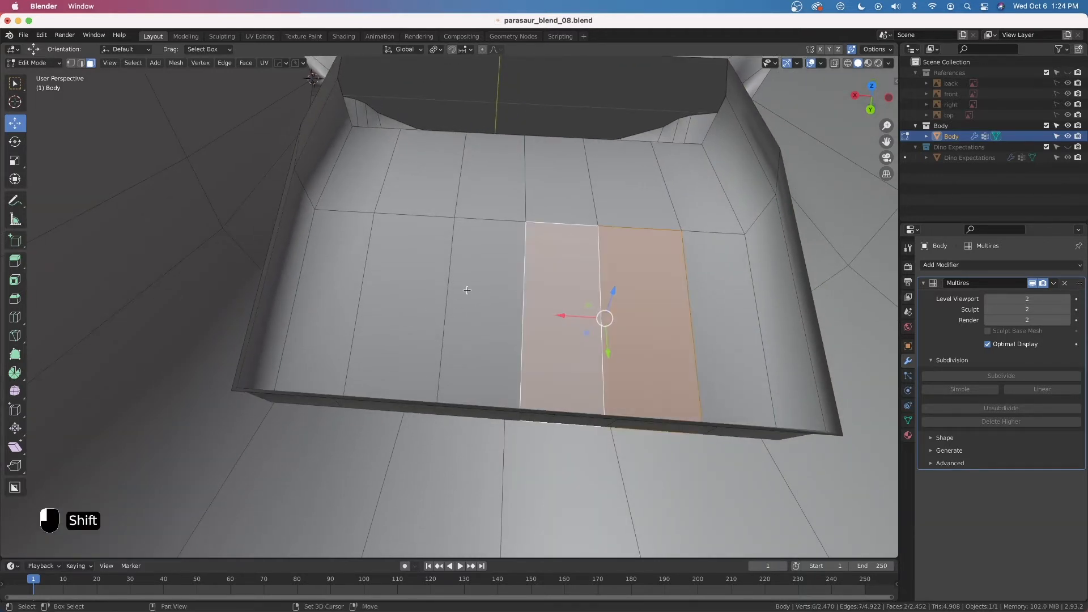
left_click(468, 290, "shift")
left_click(416, 289, "shift")
middle_click_drag(590, 193, 623, 189)
middle_click_drag(465, 189, 335, 177)
left_click(321, 178, "shift")
left_click(282, 222, "shift")
left_click(258, 265, "shift")
left_click(227, 303, "shift")
middle_click_drag(227, 303, 413, 253)
scroll(360, 332, "down", 4)
scroll(360, 333, "down", 6)
scroll(317, 330, "up", 8)
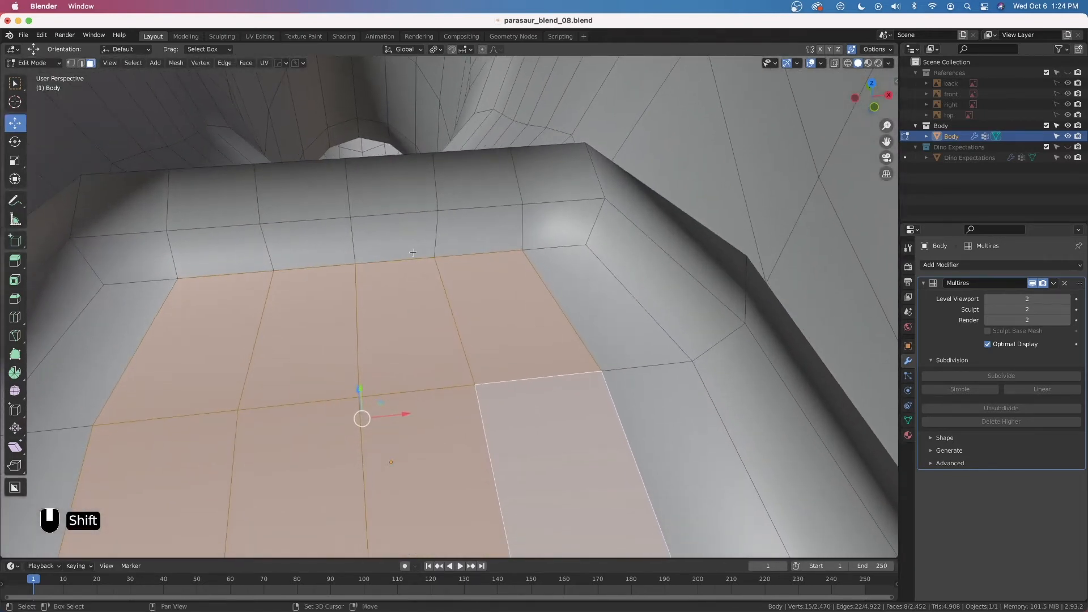
Deselect the front row and extrude the four rear mouth-floor faces upward about 0.0038 m in the right view
left_click(540, 440, "shift")
left_click(426, 452, "shift")
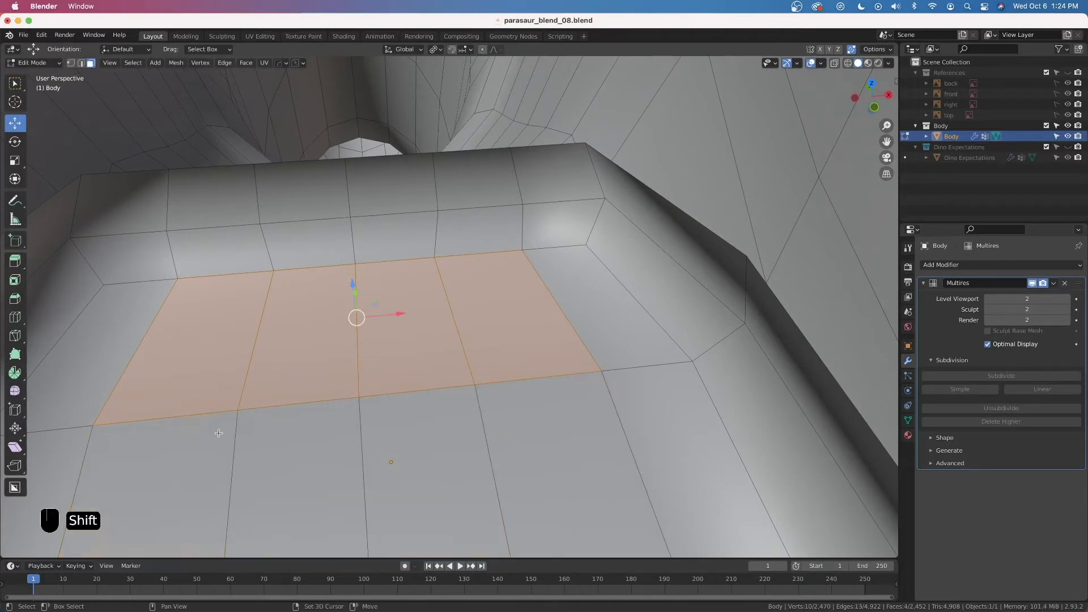
scroll(360, 391, "down", 2)
key("grave")
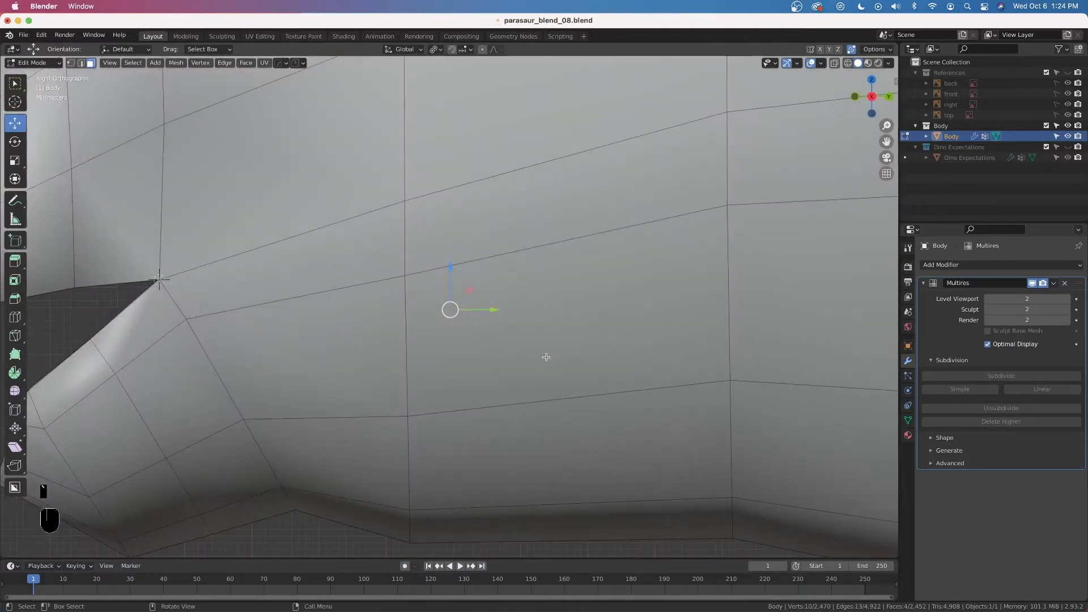
key("alt+z")
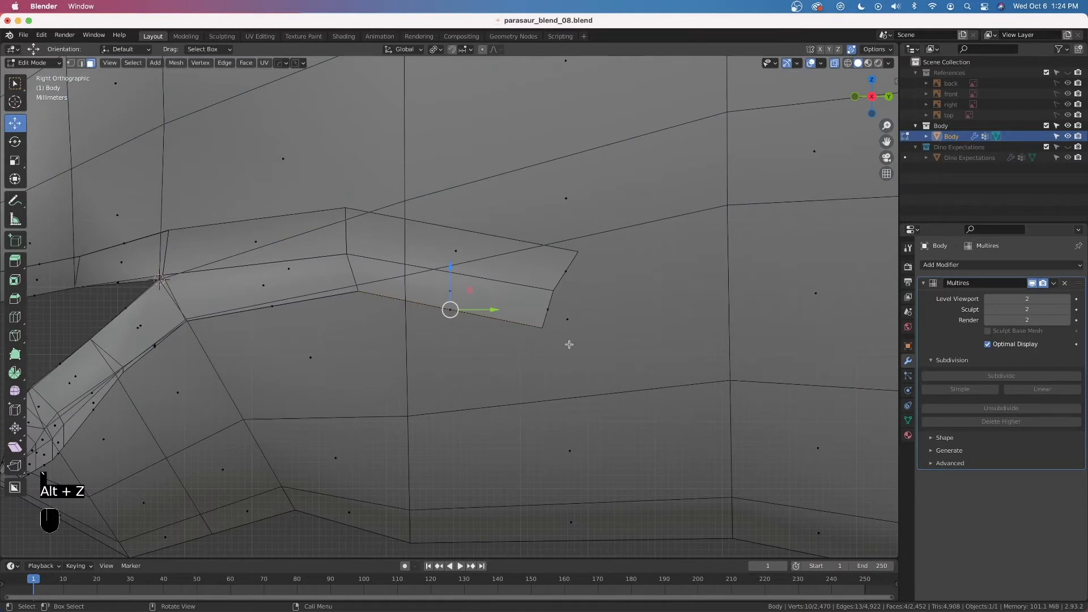
key("e")
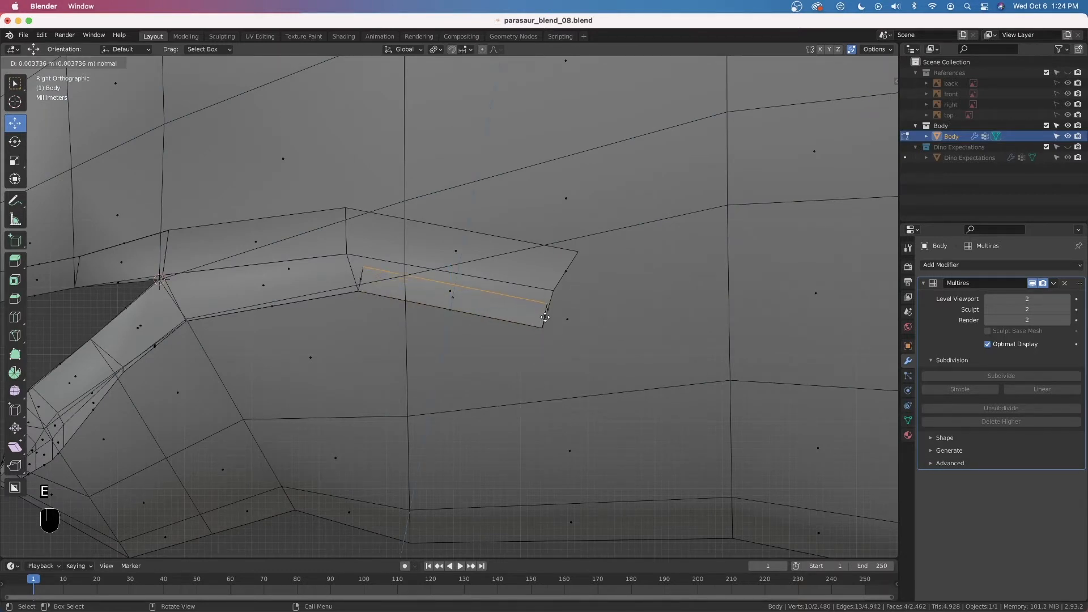
left_click(545, 318)
mouse_move(545, 317)
middle_mouse_down()
mouse_move(372, 321)
mouse_move(421, 278)
middle_mouse_up()
Select the four front-facing faces of the raised block and extrude them about 0.0106 m forward to start the tongue
key("alt+z")
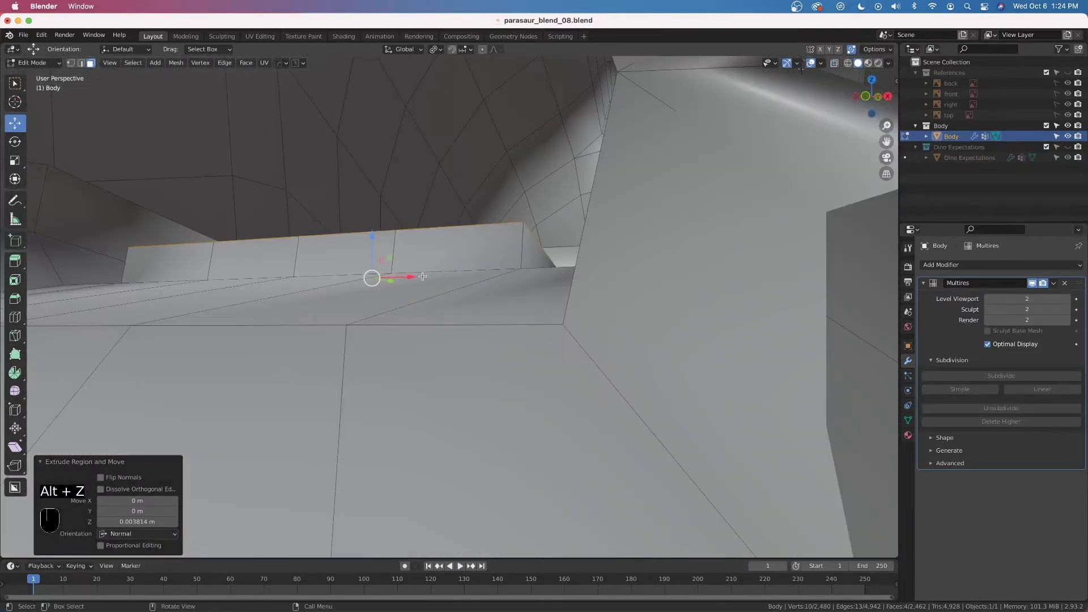
left_click(430, 260)
left_click(346, 255, "shift")
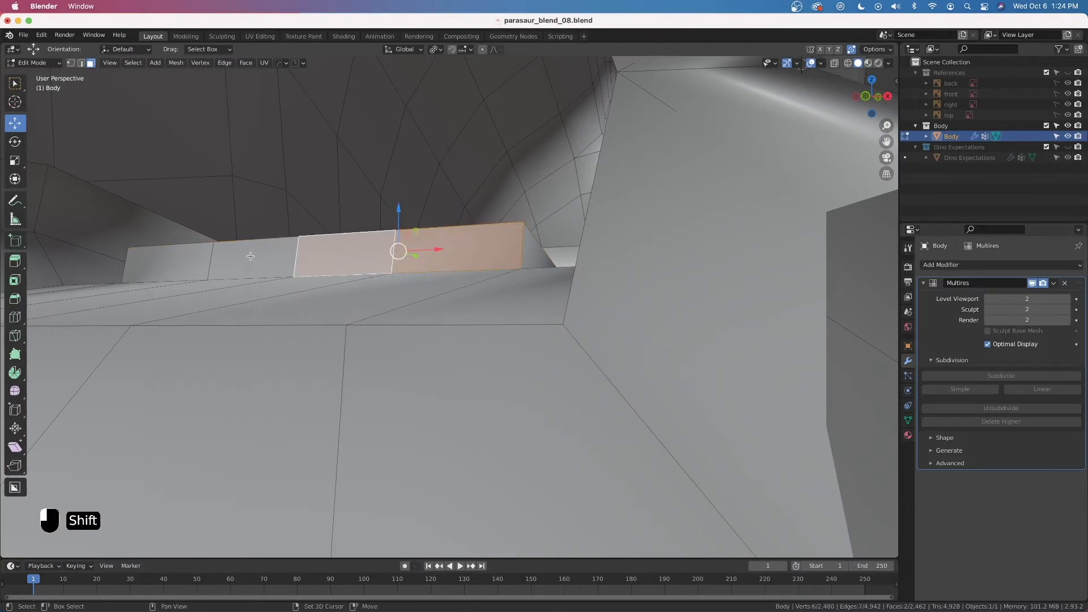
left_click(250, 256, "shift")
left_click(167, 263, "shift")
middle_click_drag(167, 262, 372, 272)
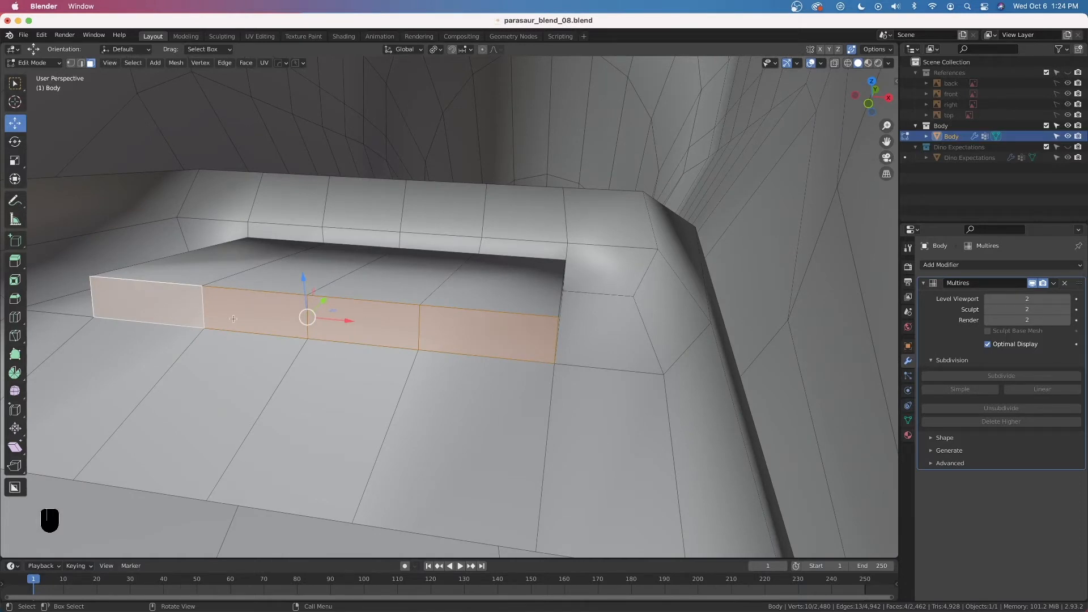
key("grave")
key("alt+z")
mouse_move(291, 318)
middle_mouse_down("shift")
mouse_move(452, 316)
mouse_move(424, 317)
middle_mouse_up("shift")
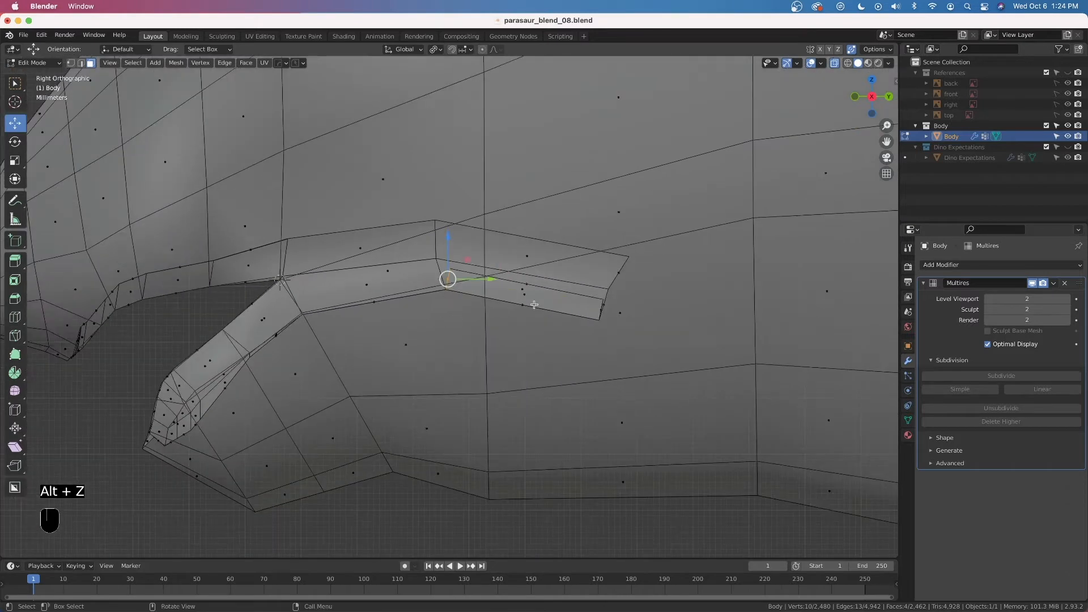
key("e")
left_click(449, 306)
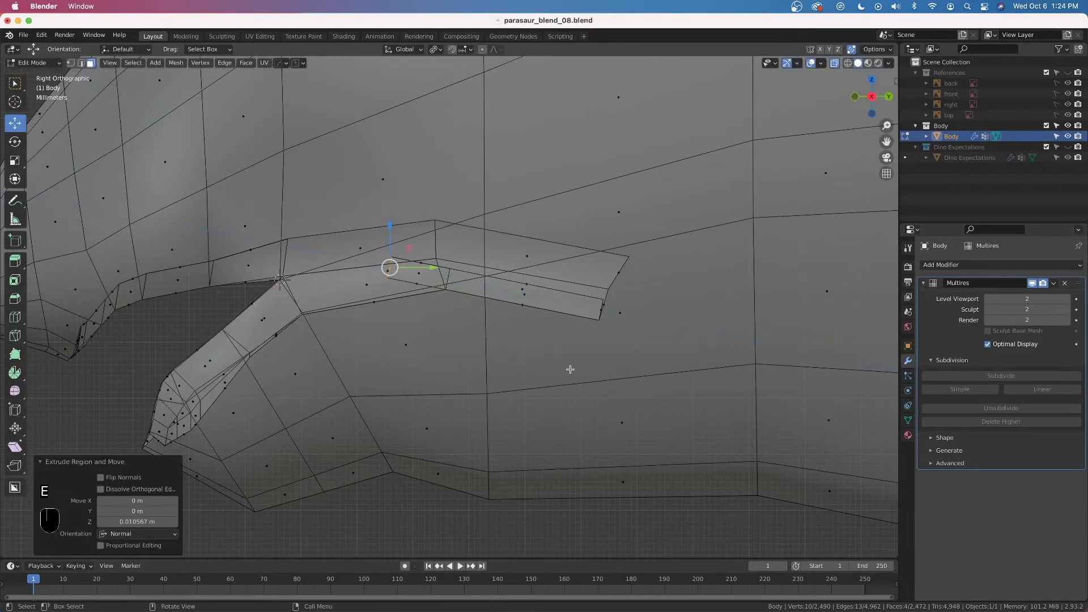
Rotate the tongue's front faces about -18.7° and move them about 0.0074 m forward and 0.0035 m down along the mouth floor
key("r")
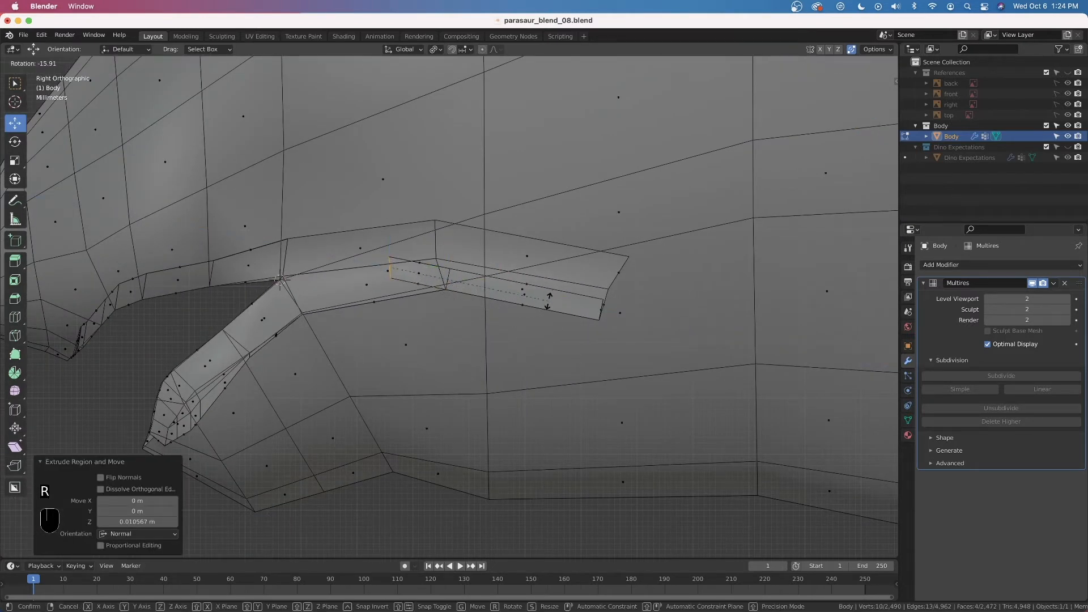
left_click(540, 292)
key("g")
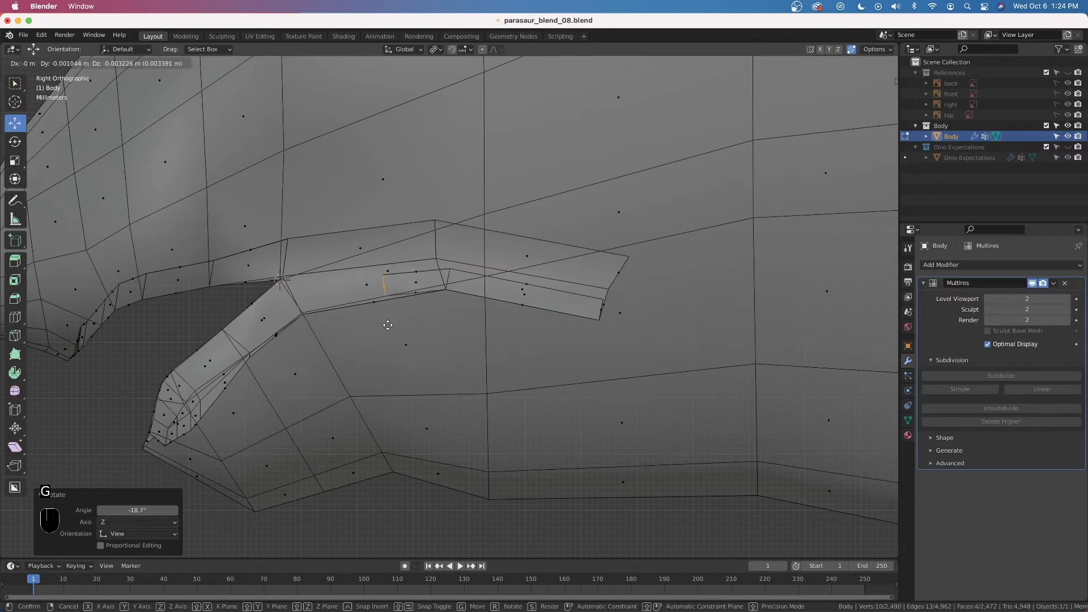
left_click(386, 321)
key("g")
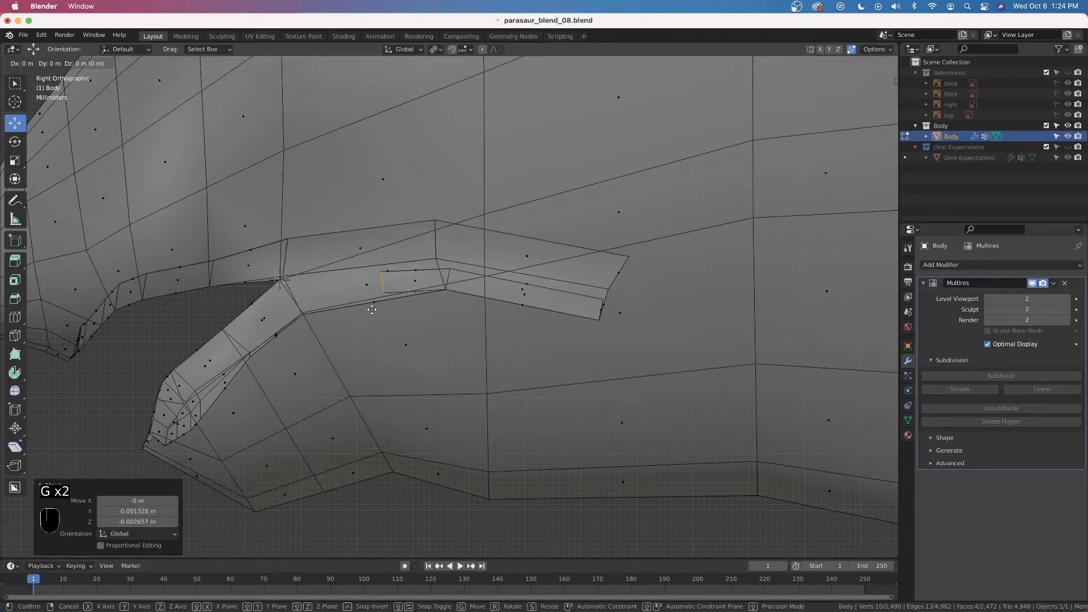
left_click(341, 315)
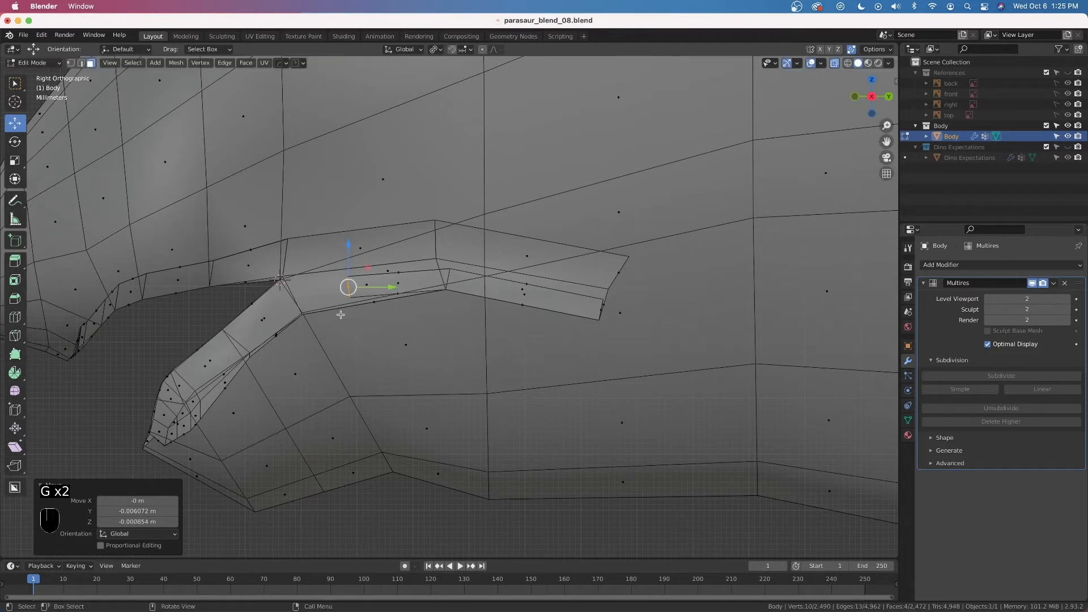
Extrude the tongue's front faces about 0.015 m, lower them about 0.0016 m and angle them along the jaw, finishing with a -16.1° rotation
key("e")
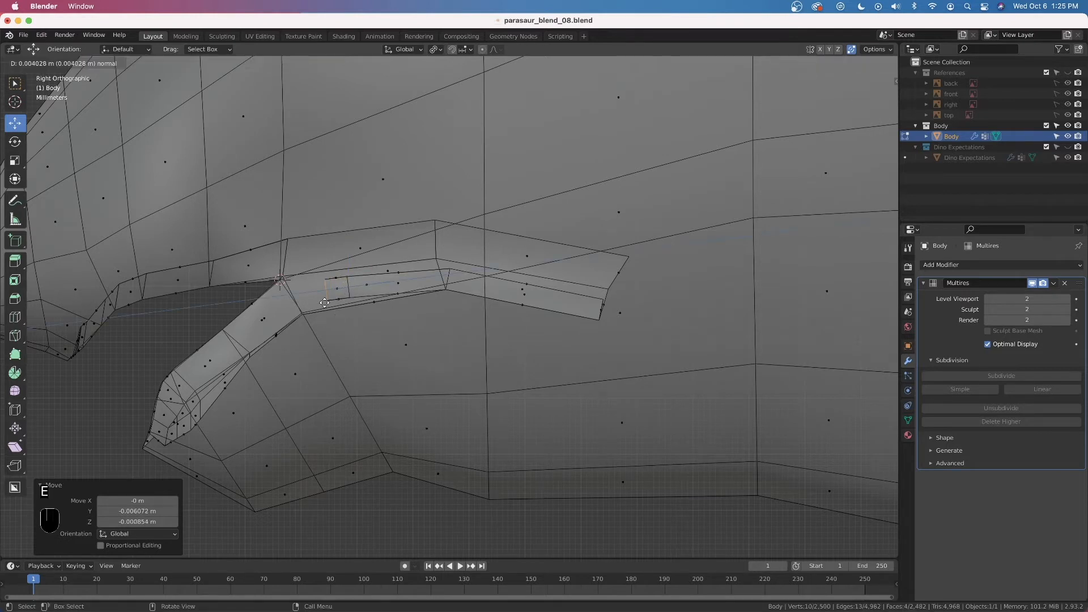
left_click(274, 335)
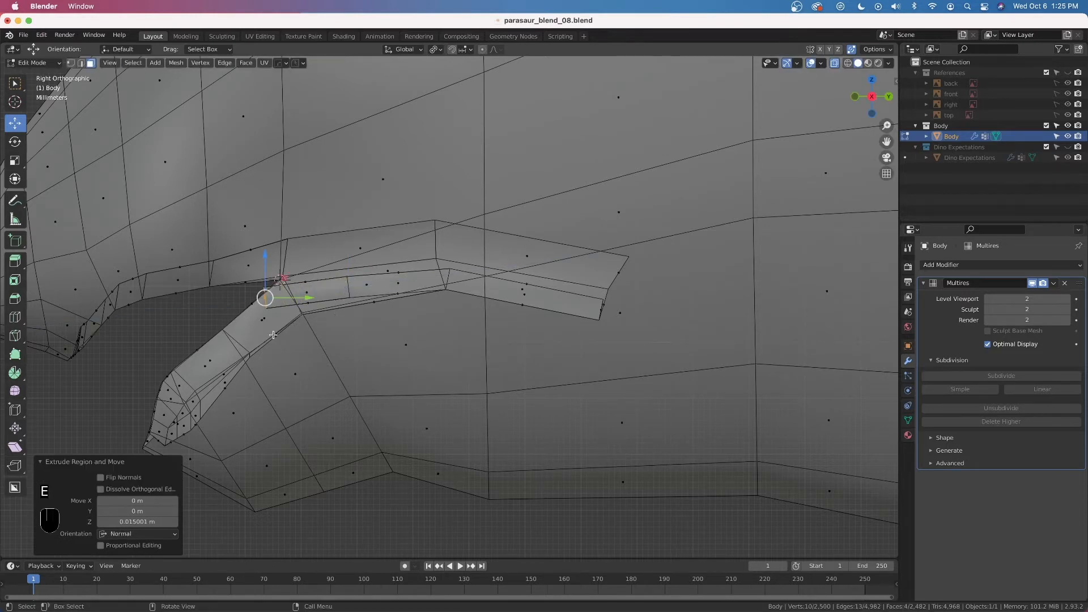
key("r")
left_click(369, 355)
key("g")
left_click(239, 327)
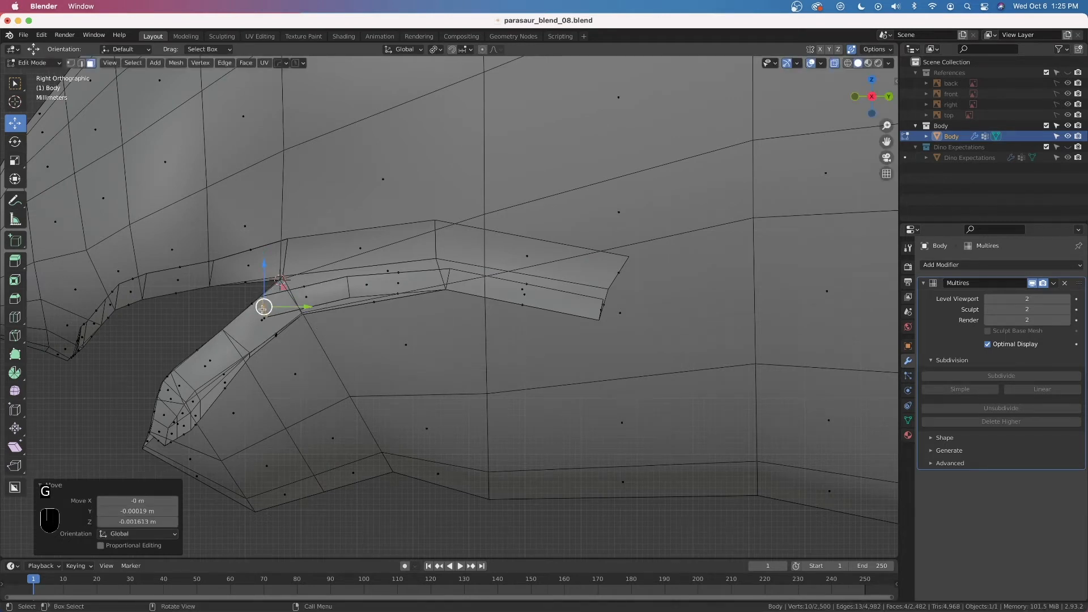
key("r")
left_click(262, 313)
Extrude the tongue about 0.0157 m farther down the lower jaw, lower its front faces about 0.003 m and rotate them -11°
key("e")
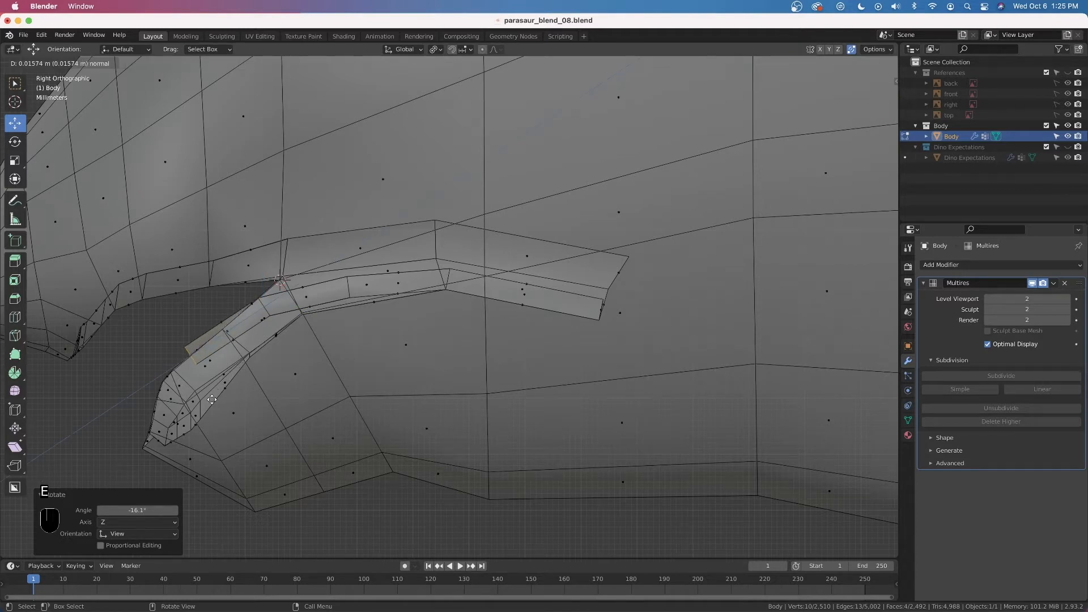
left_click(211, 400)
key("g")
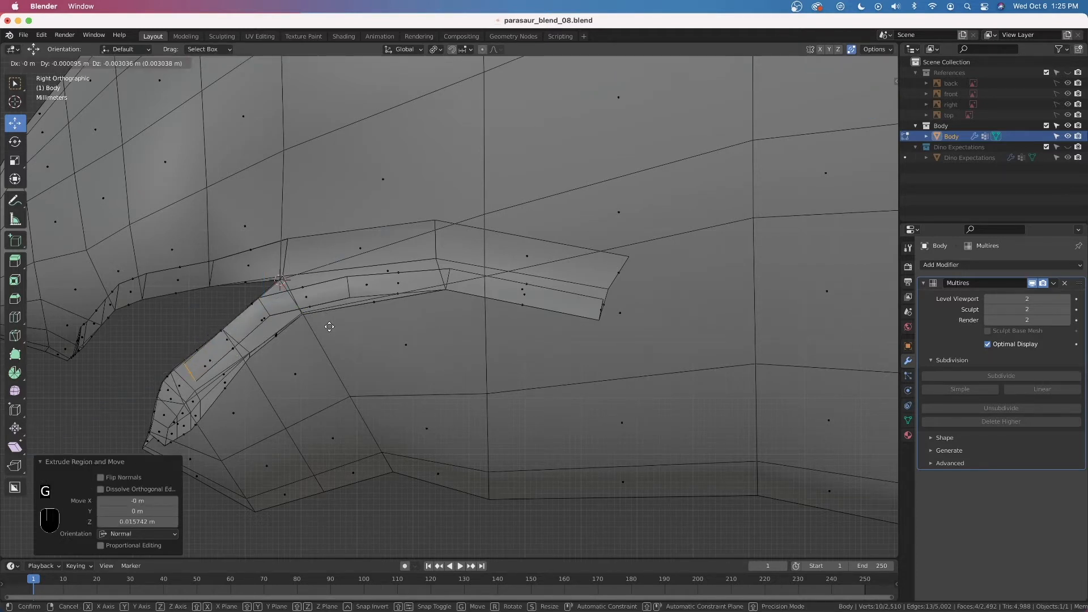
left_click(330, 326)
key("r")
left_click(306, 294)
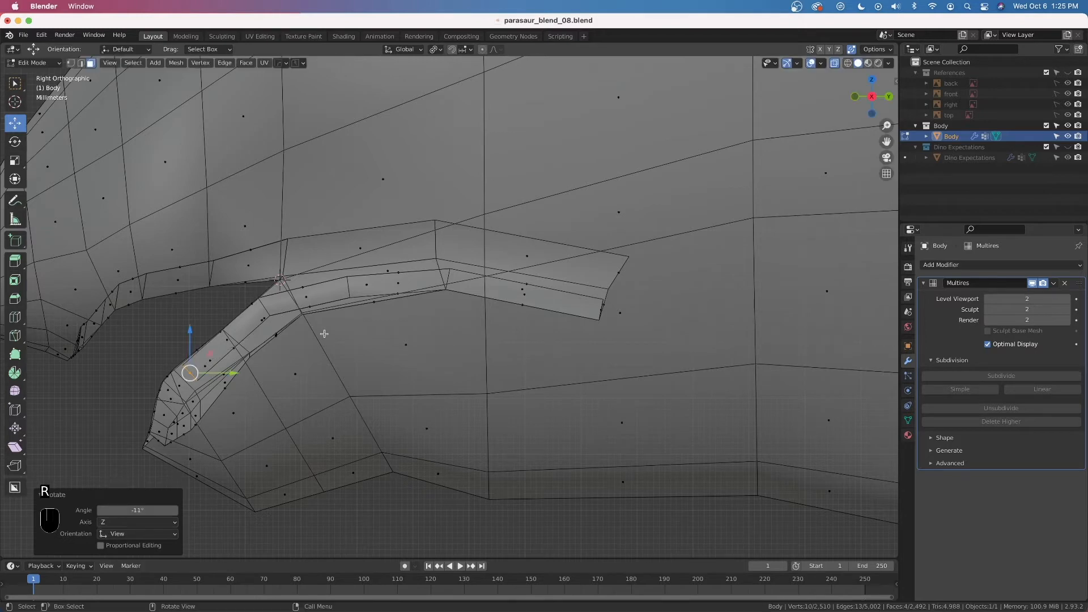
Narrow the tongue's tip by scaling its front faces to 0.907 along X
key("alt+z")
middle_click_drag(306, 295, 546, 260)
middle_click_drag(396, 337, 411, 338)
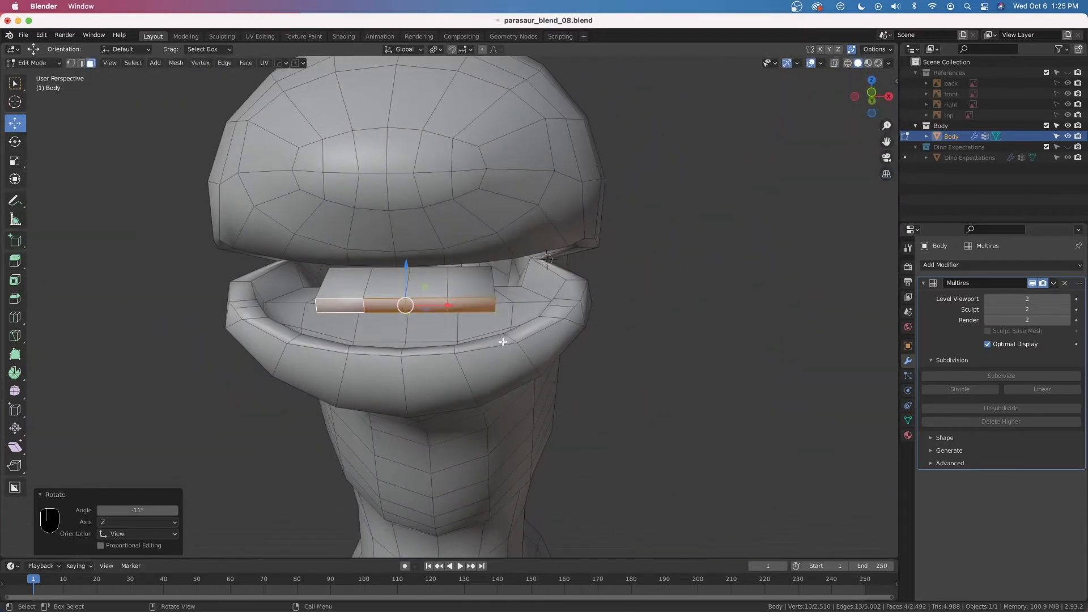
key("s")
key("x")
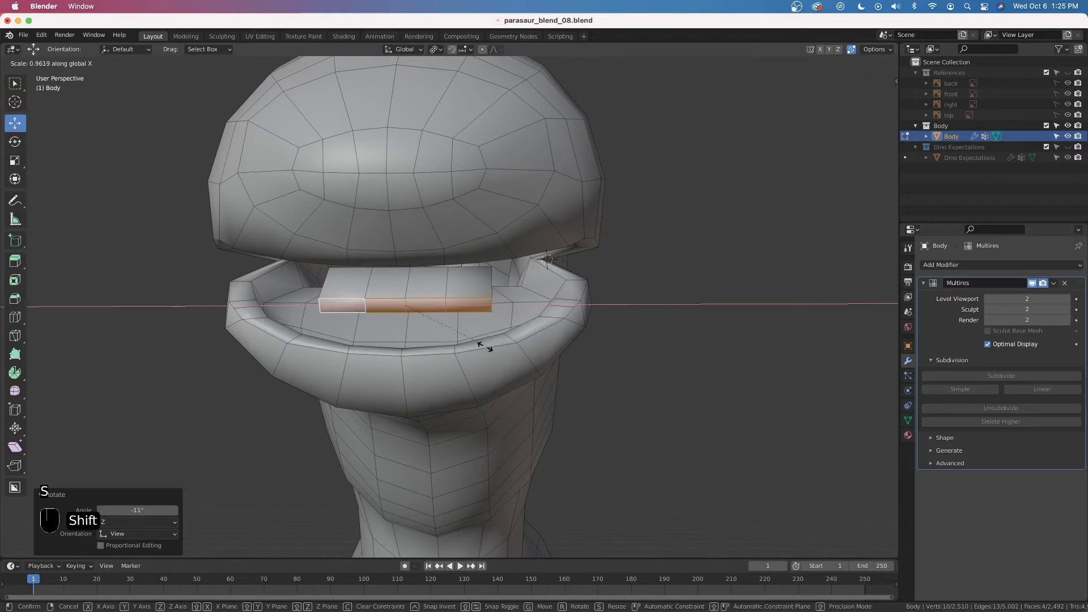
left_click(417, 314)
Move the tongue's tip about 0.0036 m forward and 0.004 m down in the right view, and check the smoothed result in Object Mode
middle_click_drag(418, 314, 580, 331)
key("grave")
left_click(651, 335)
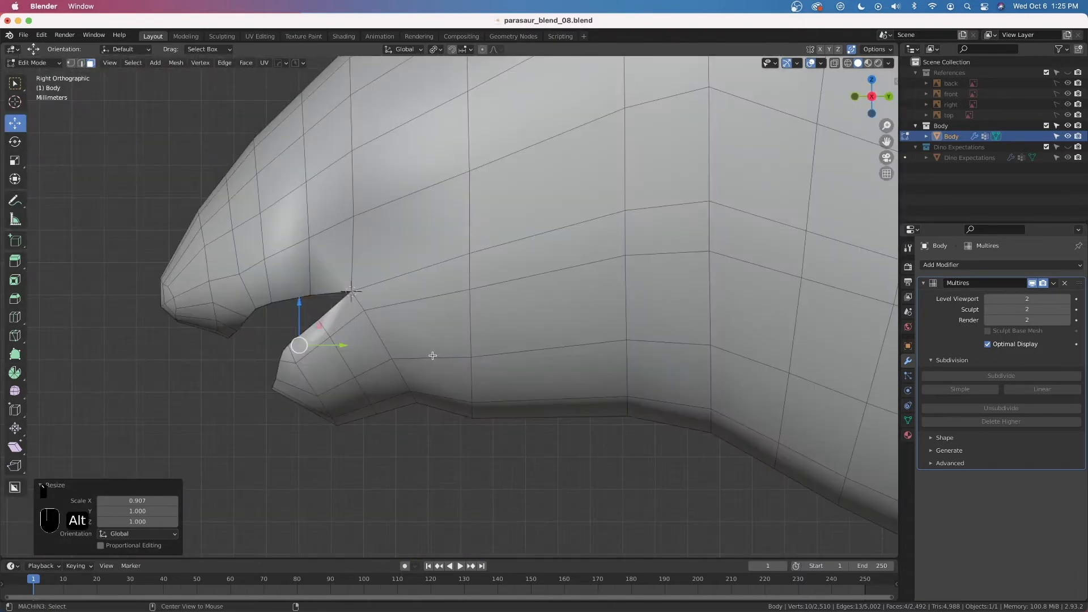
key("alt+z")
key("g")
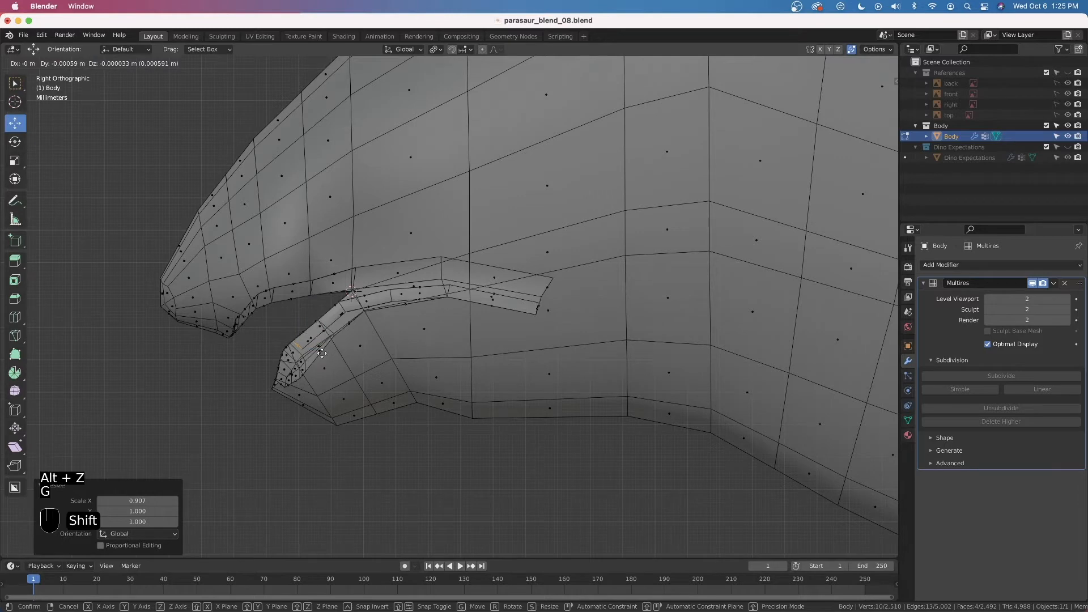
left_click(228, 474)
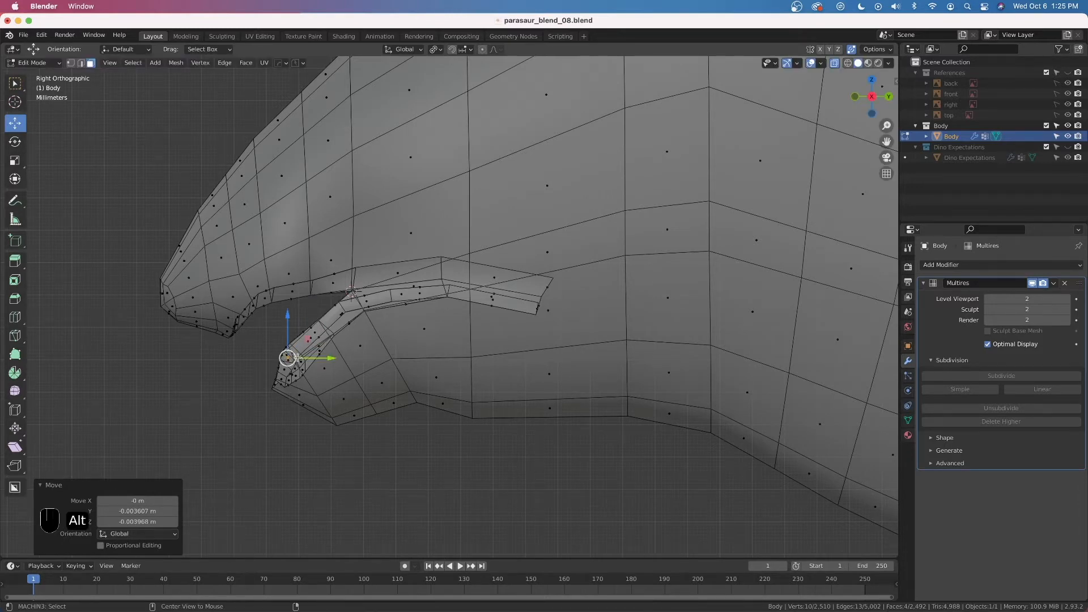
key("alt+z")
mouse_move(297, 358)
middle_mouse_down()
mouse_move(437, 337)
mouse_move(414, 338)
mouse_move(425, 324)
mouse_move(539, 349)
mouse_move(403, 332)
mouse_move(365, 359)
middle_mouse_up()
key("Tab")
key("Tab")
key("grave")
left_click(482, 347)
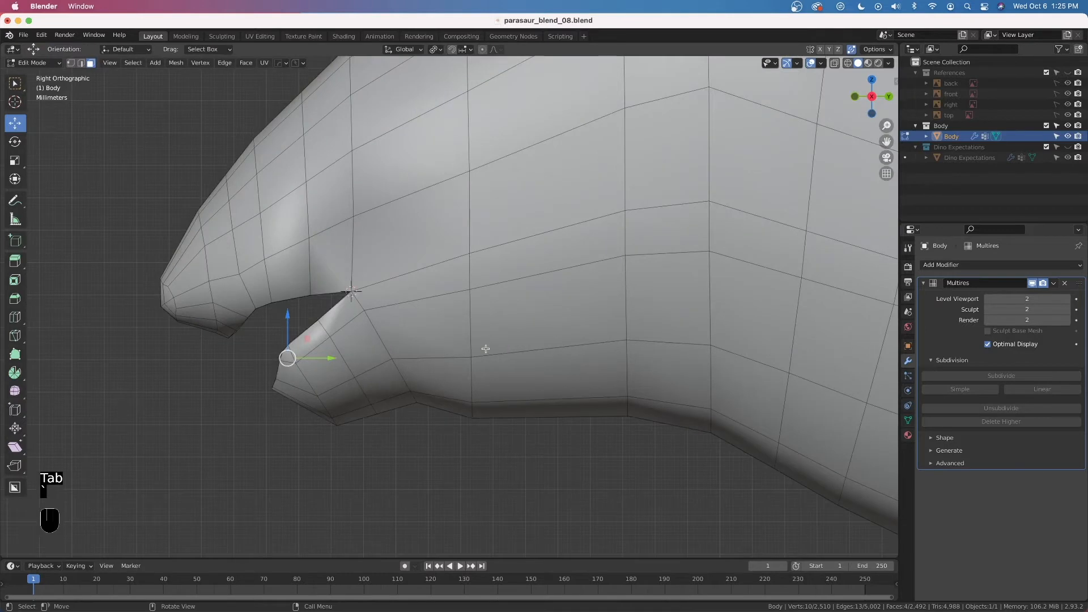
Select the faces stored in the Face Top Region vertex group and hide them to expose the lower jaw
left_click(907, 419)
left_click(967, 313)
left_click(478, 478)
left_click(955, 302)
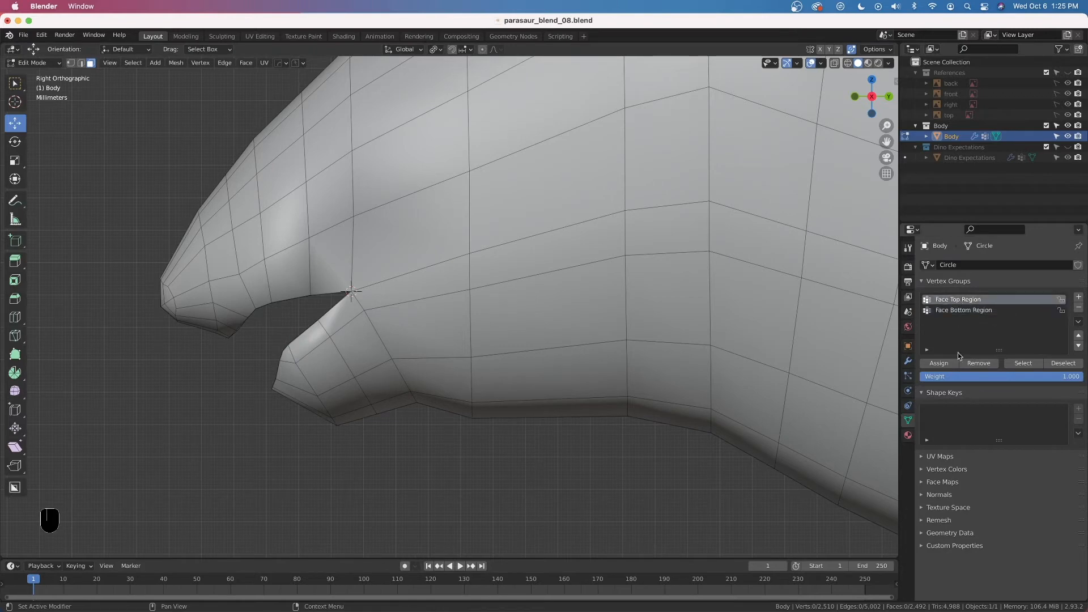
left_click(1022, 362)
key("h")
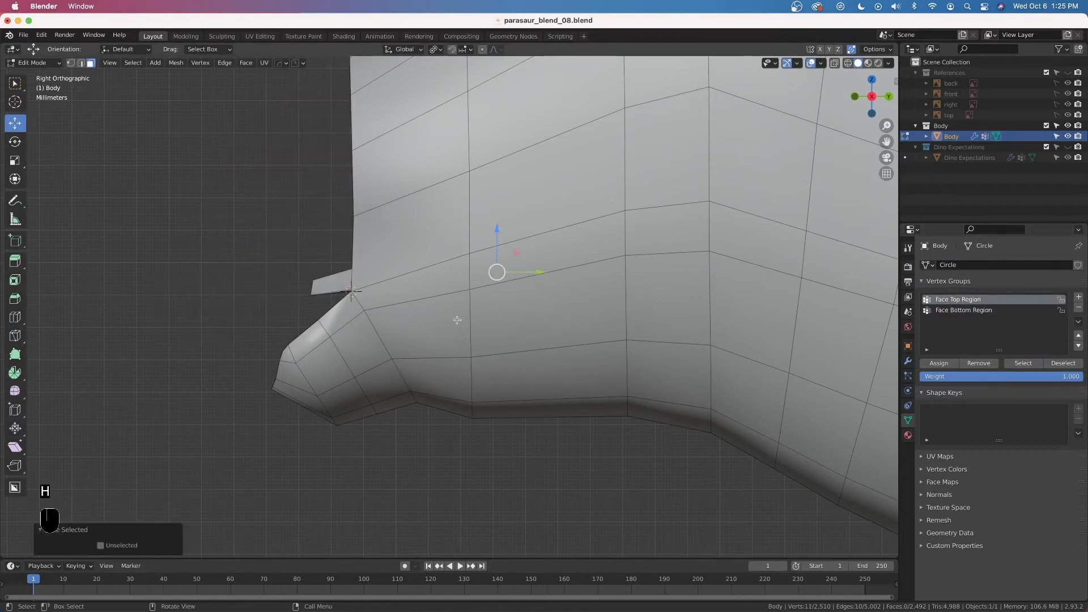
middle_click_drag(458, 320, 425, 324)
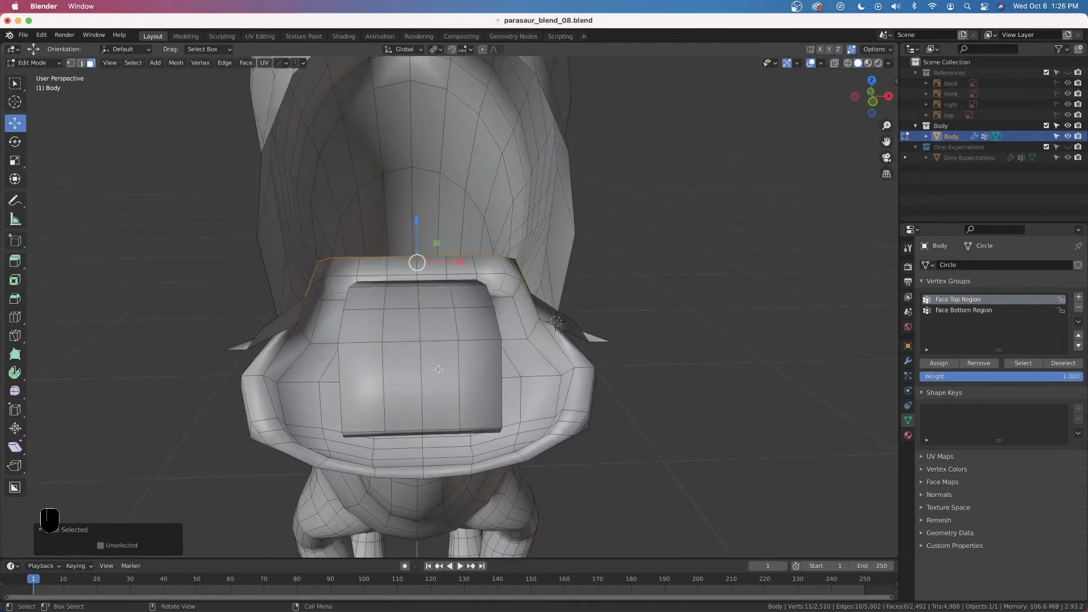
Narrow the edge loop across the middle of the tongue along X by scaling it to 0.900 and again to 0.937
key("ctrl+r")
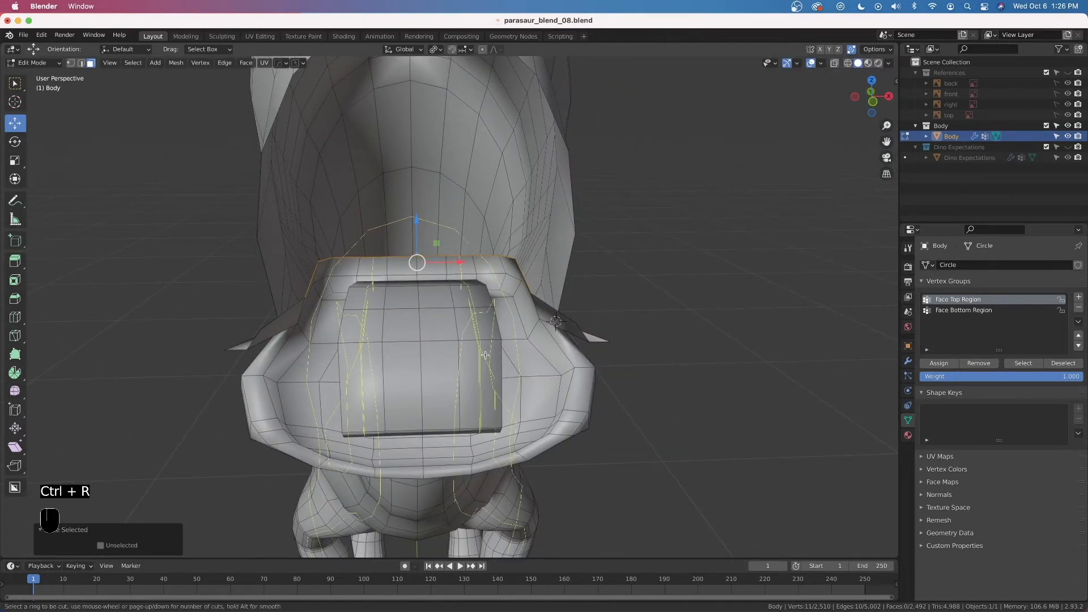
right_click(414, 361)
left_click(81, 62)
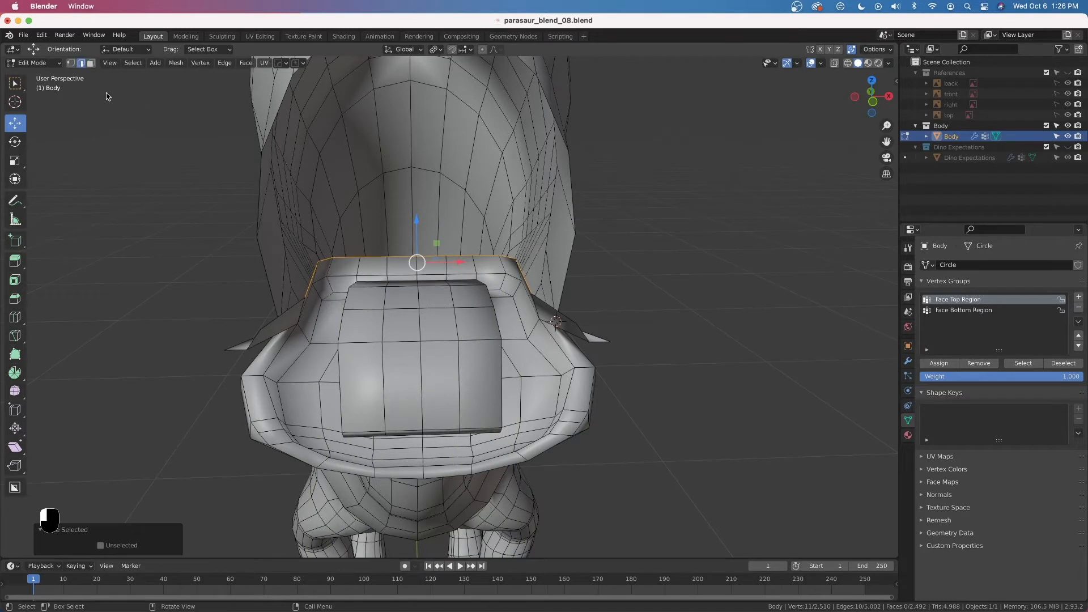
left_click(404, 339, "alt")
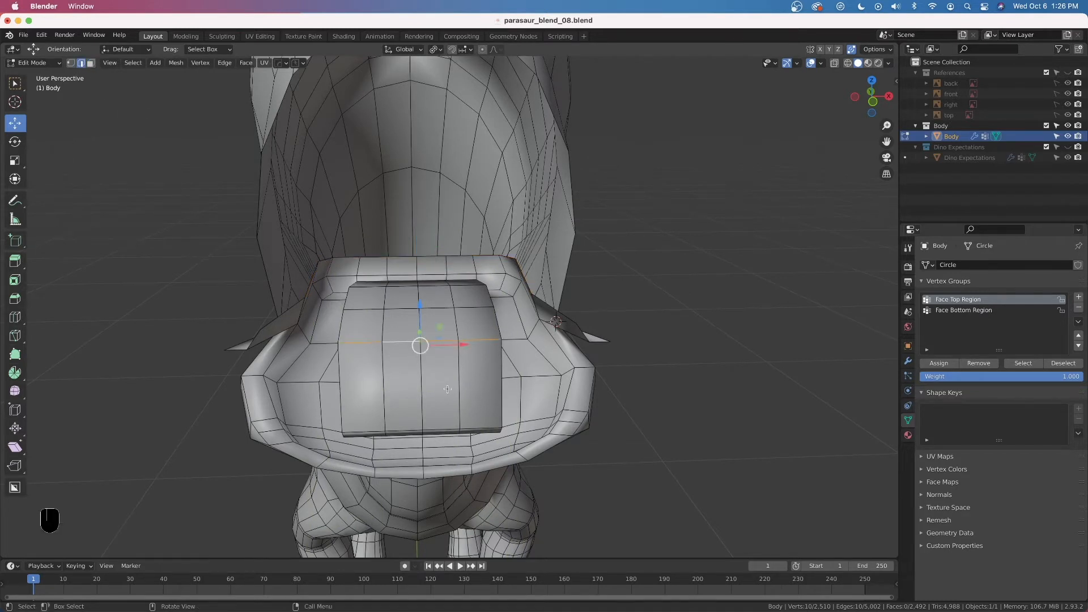
key("Tab")
middle_click_drag(434, 359, 474, 396)
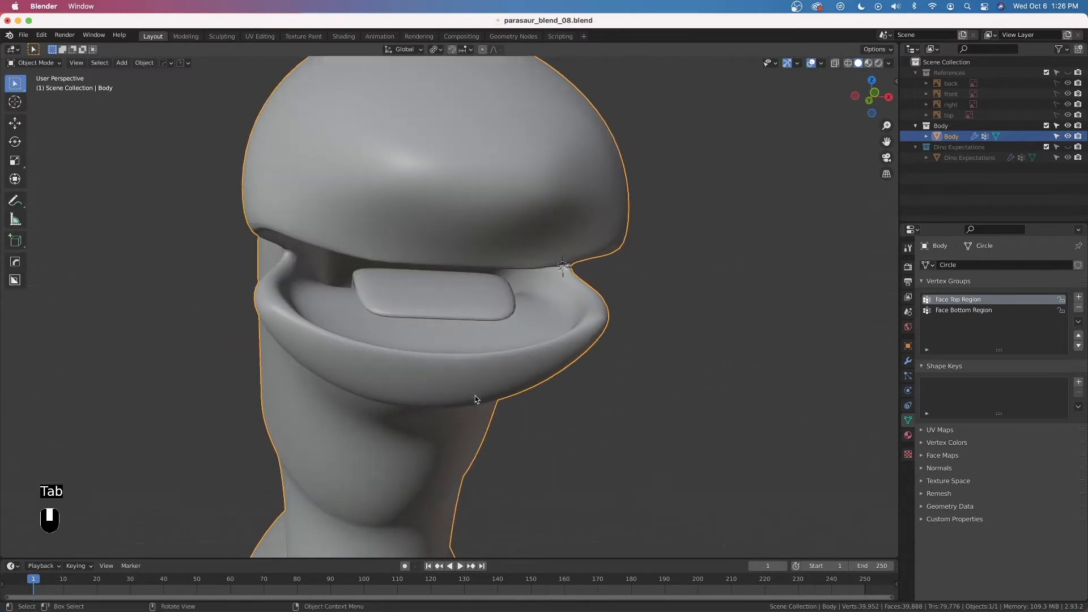
key("Tab")
middle_click_drag(414, 314, 417, 368)
key("s")
key("x")
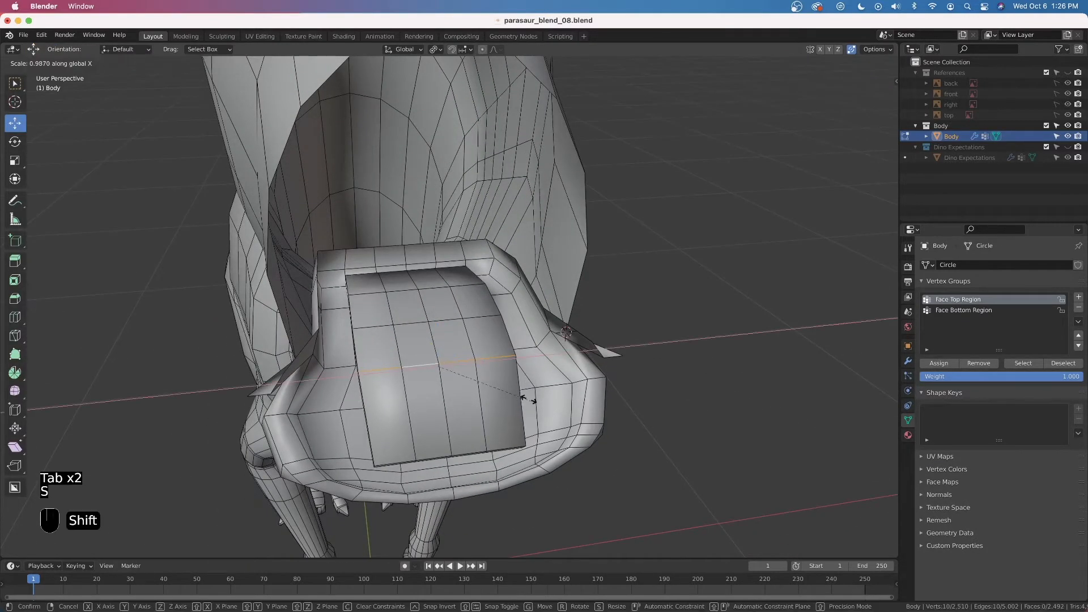
left_click(438, 363)
key("s")
key("x")
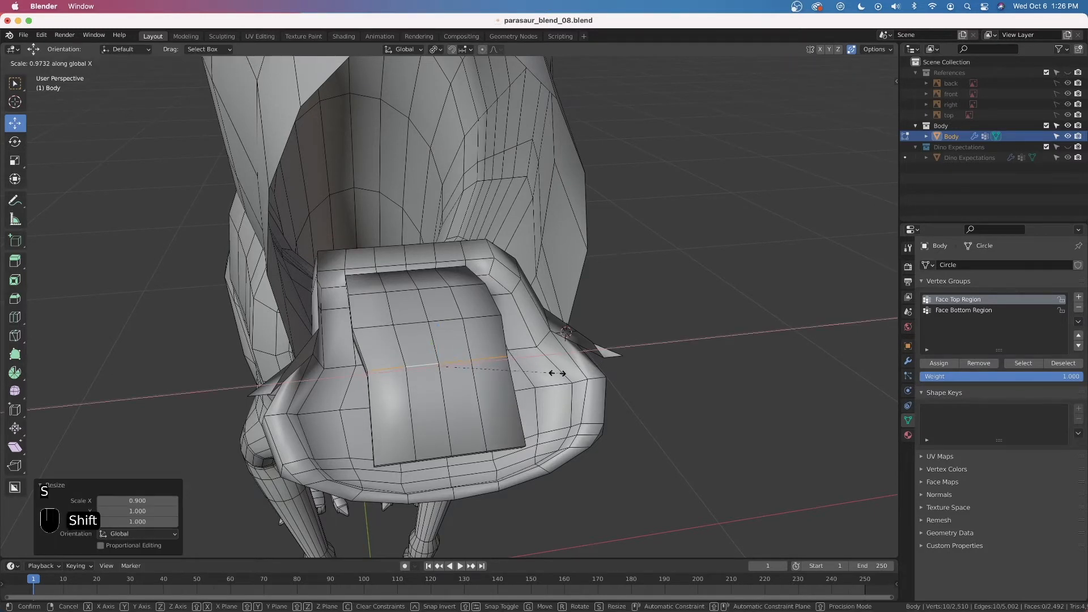
left_click(498, 374)
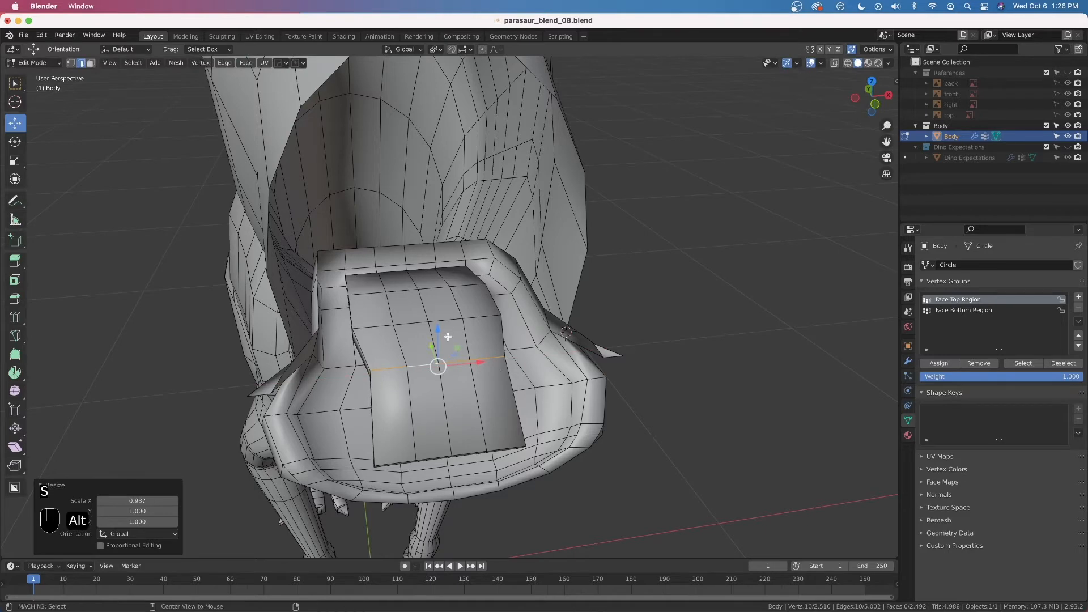
Slightly narrow the tongue's next edge loop toward the throat by scaling it along X
left_click(437, 324, "alt")
key("s")
key("x")
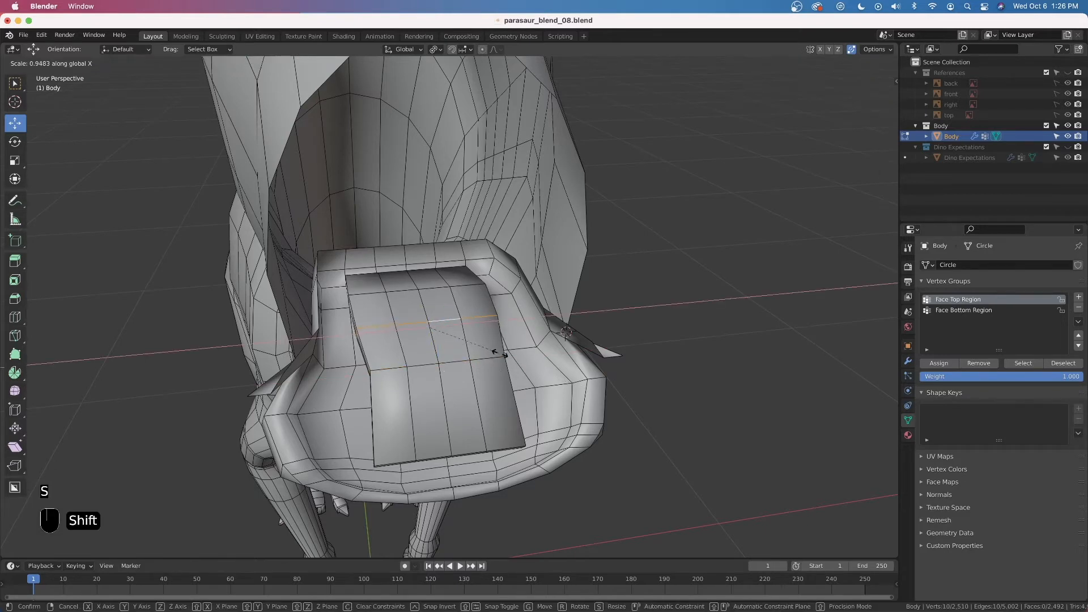
left_click(476, 345)
middle_click_drag(476, 345, 483, 383)
Select the edges around the tongue's front end, set the pivot to Median Point and widen them along X
left_click(462, 395, "alt")
scroll(482, 383, "up", 5)
left_click(593, 433, "alt+shift")
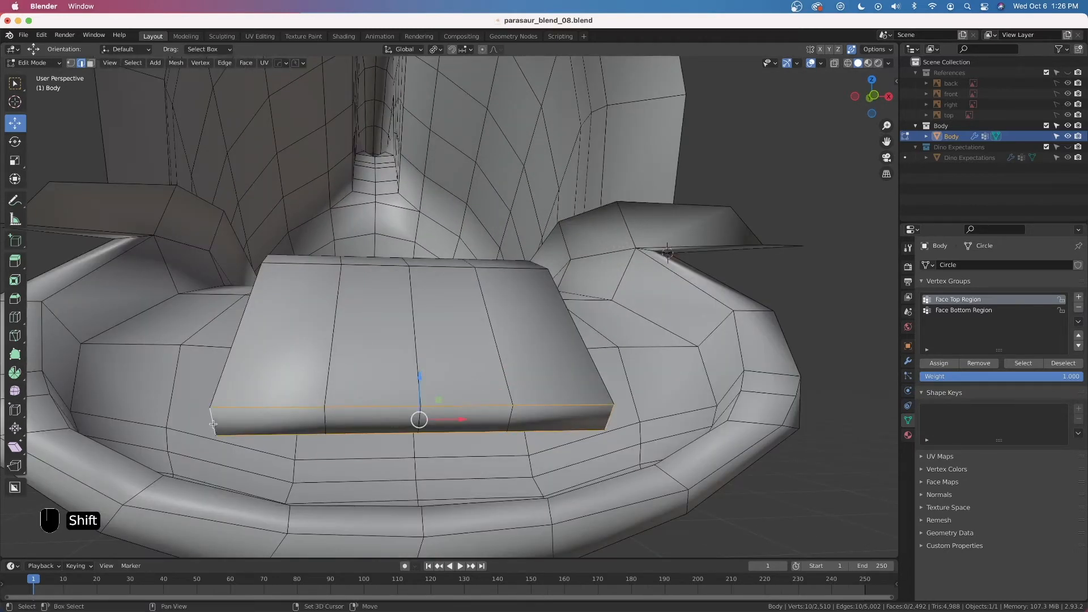
scroll(447, 164, "down", 4)
left_click(436, 50)
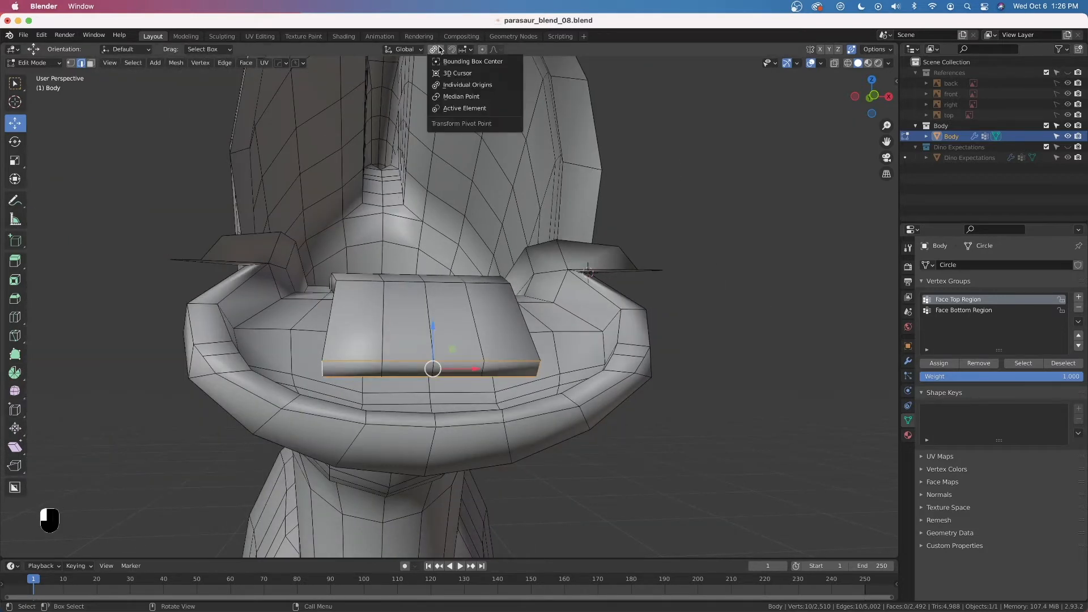
left_click(460, 96)
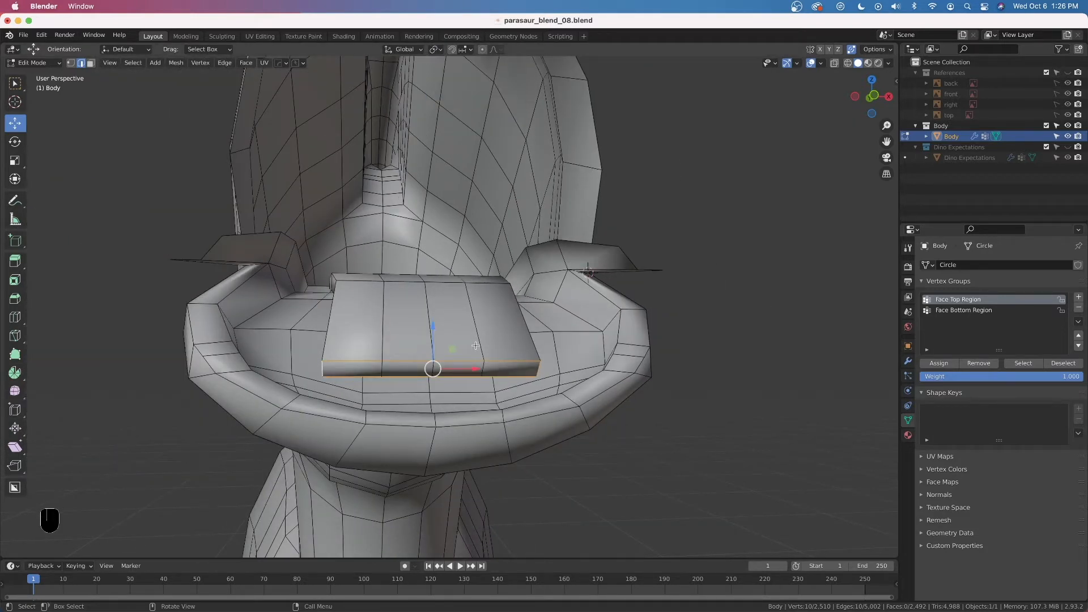
middle_click_drag(475, 345, 478, 357)
key("s")
key("x")
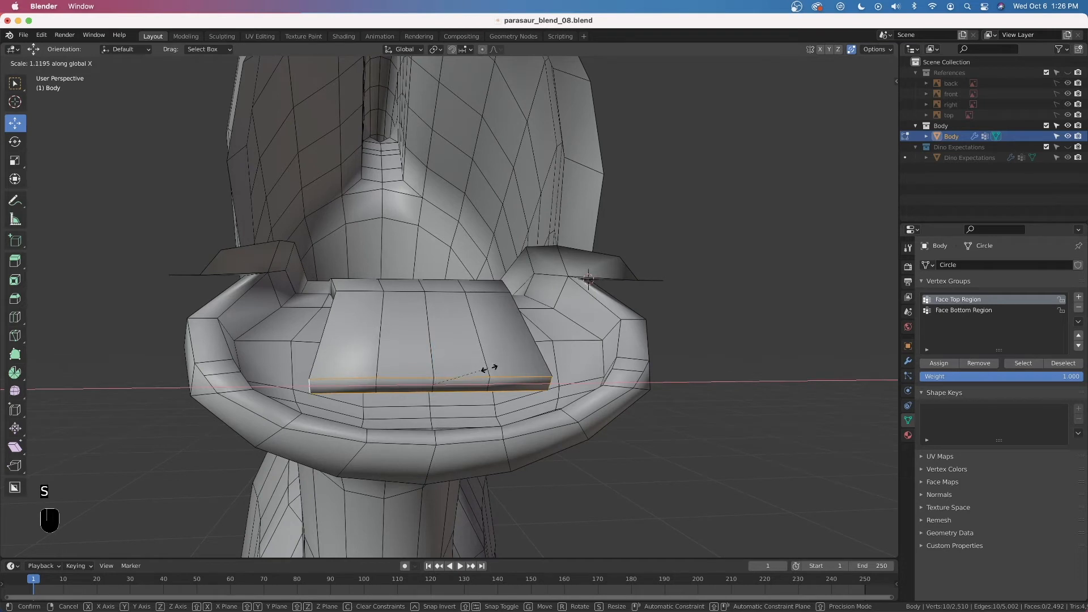
left_click(498, 374)
Edge-slide the tongue's middle cross loop partway toward the tip
middle_click_drag(463, 310, 456, 343)
left_click(447, 343, "alt")
key("g")
key("g")
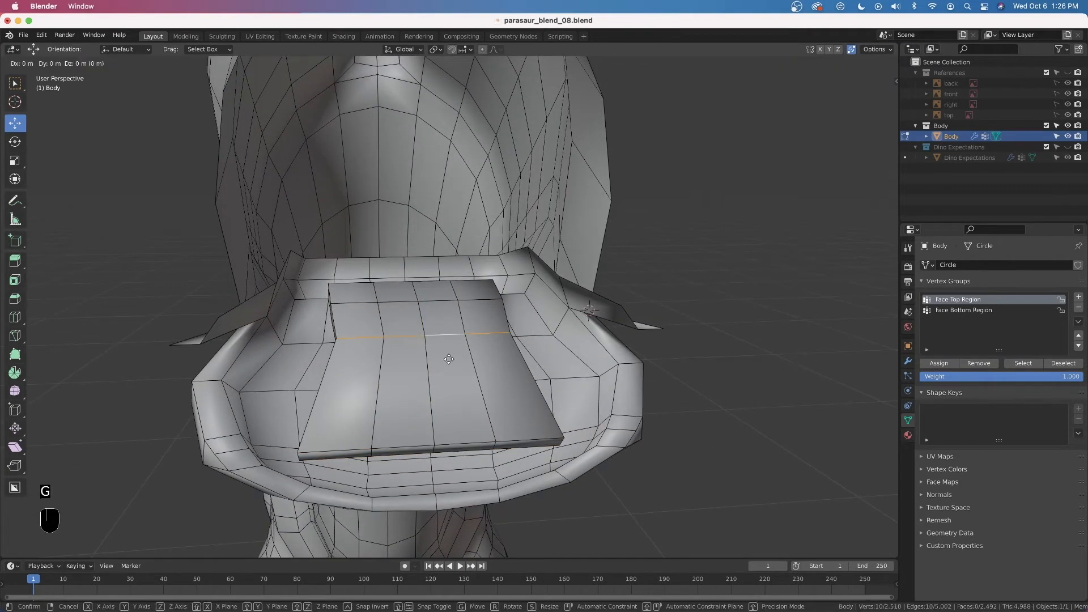
left_click(450, 387)
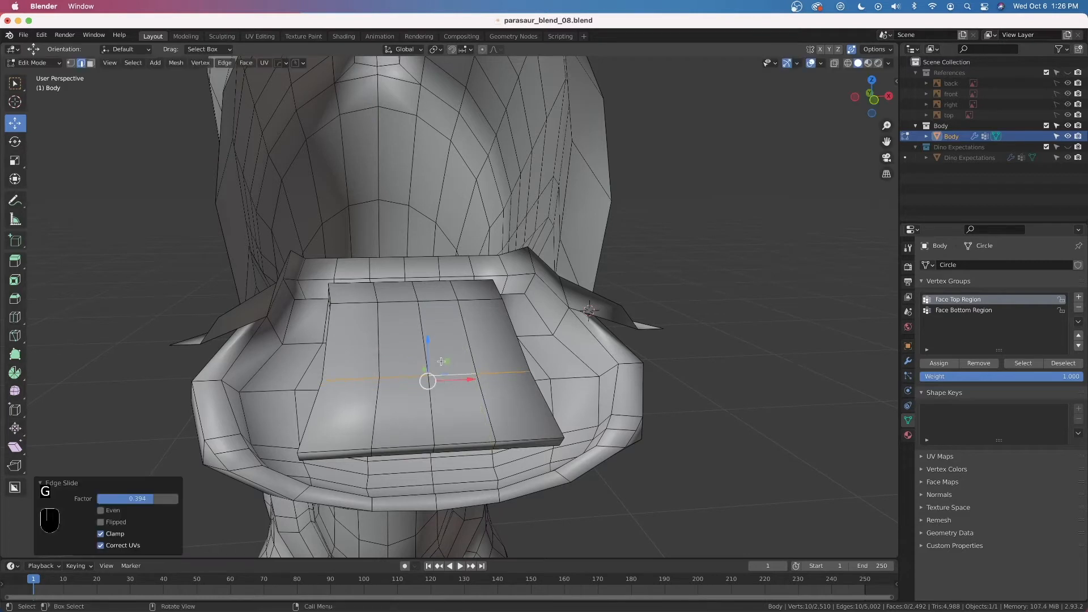
Edge-slide the tongue's rear cross loop forward by about 0.14 and check the smoothed shape in Object Mode
key("alt")
left_click(438, 303, "alt")
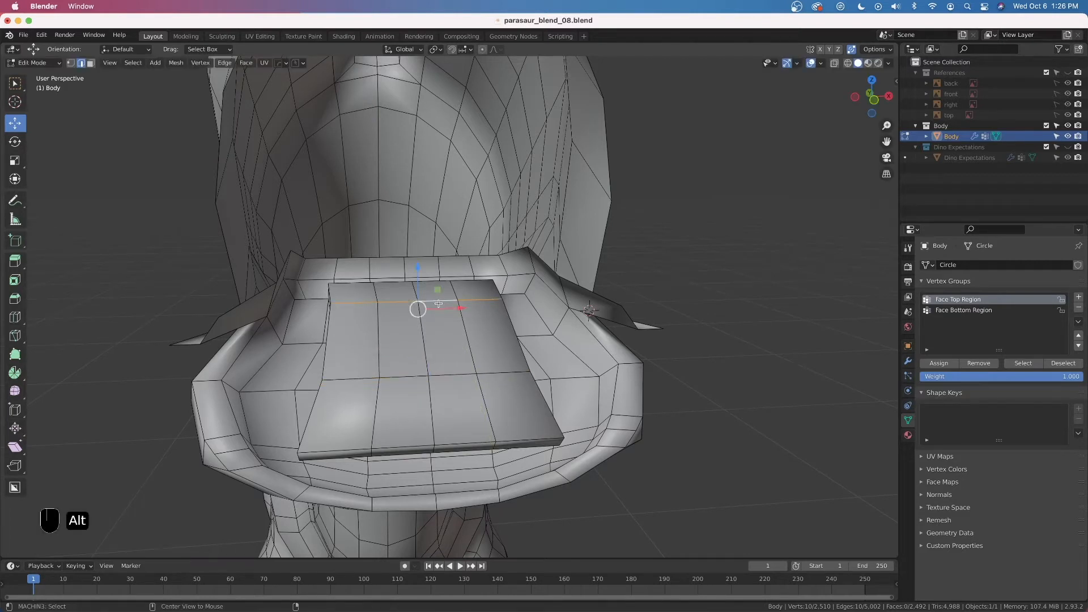
key("g")
key("g")
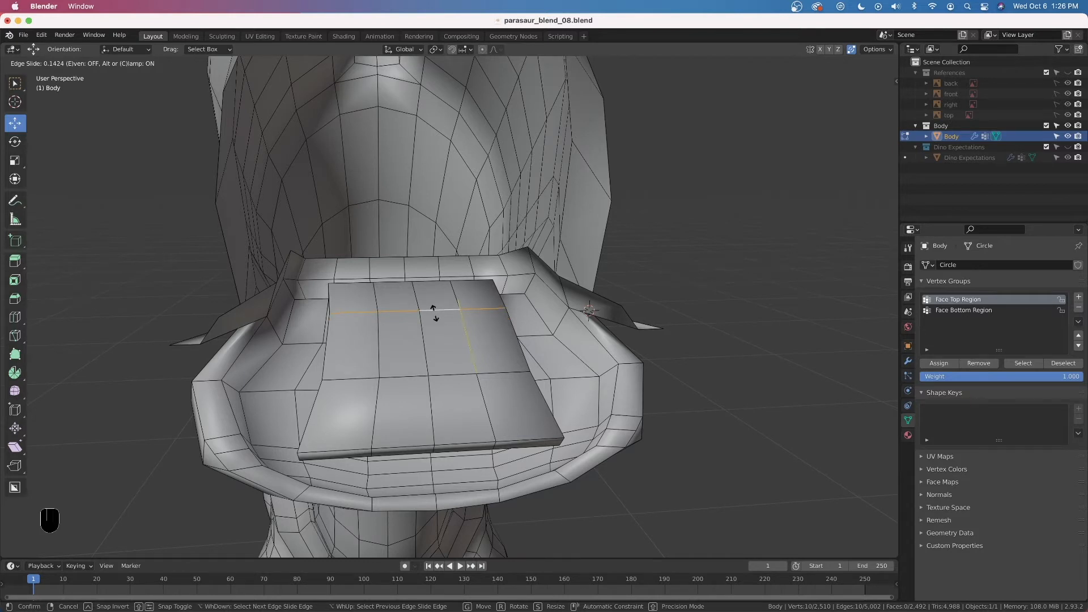
left_click(434, 311)
middle_click_drag(490, 448, 503, 361)
key("Tab")
key("Tab")
Scale the two outer corner edges of the tongue's tip inward along X and check the smoothed result
left_click(518, 358)
left_click(522, 359)
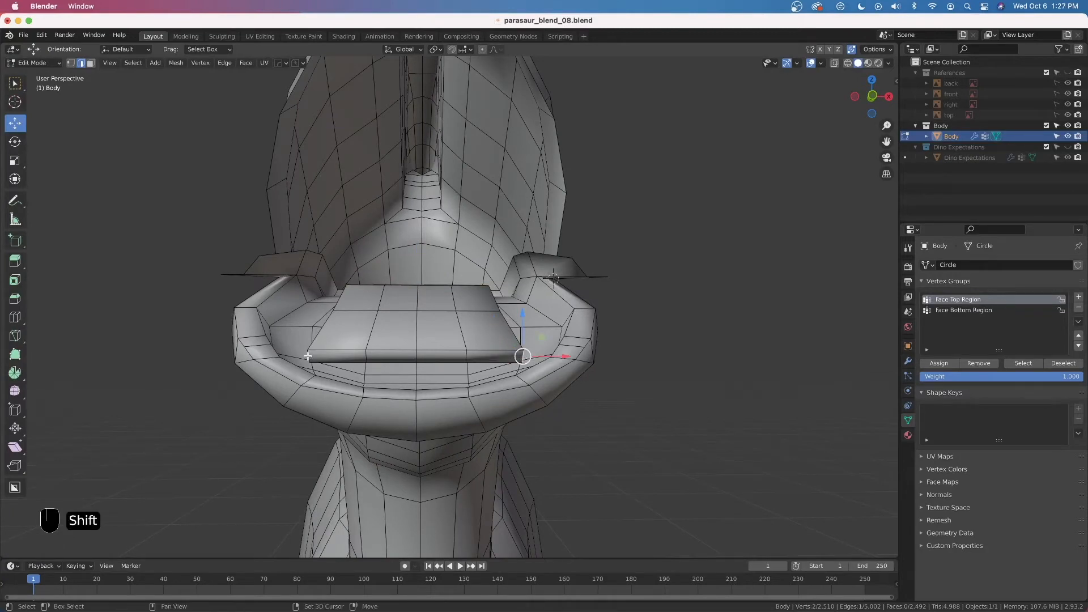
middle_click_drag(577, 375, 581, 388)
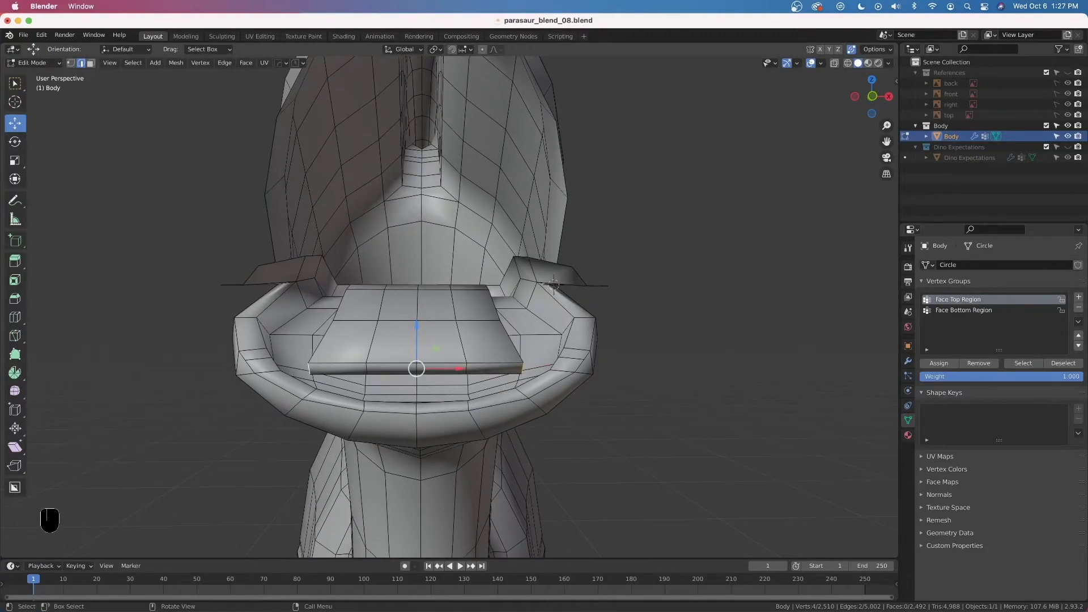
key("s")
key("x")
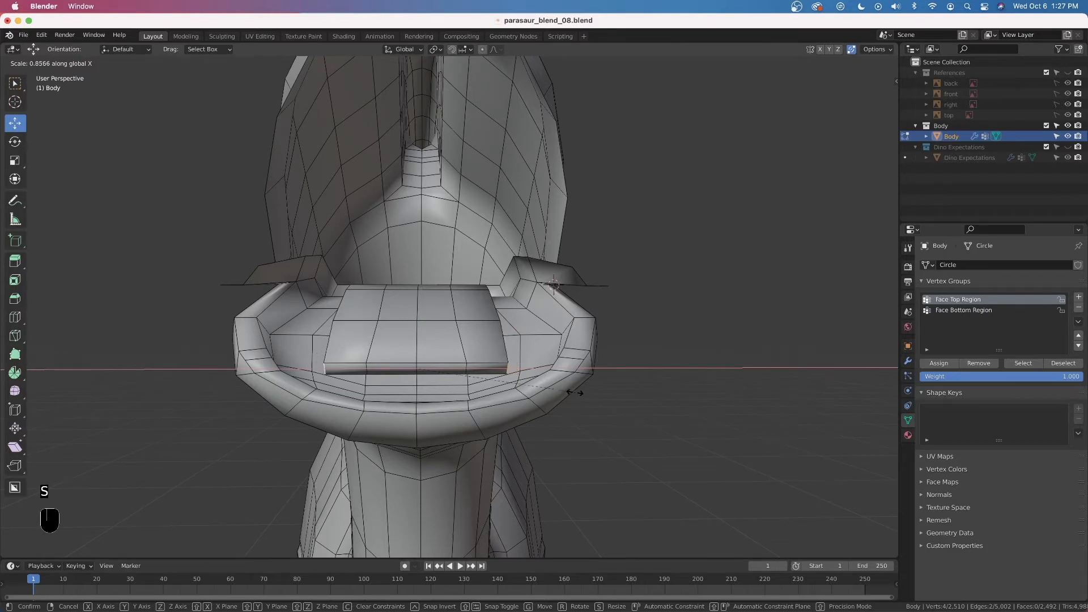
left_click(566, 389)
middle_click_drag(566, 389, 596, 417)
key("Tab")
scroll(609, 396, "up", 2)
key("Tab")
Narrow the tongue's middle cross edge loop by scaling it to about 0.88 along X
left_click(453, 362, "alt")
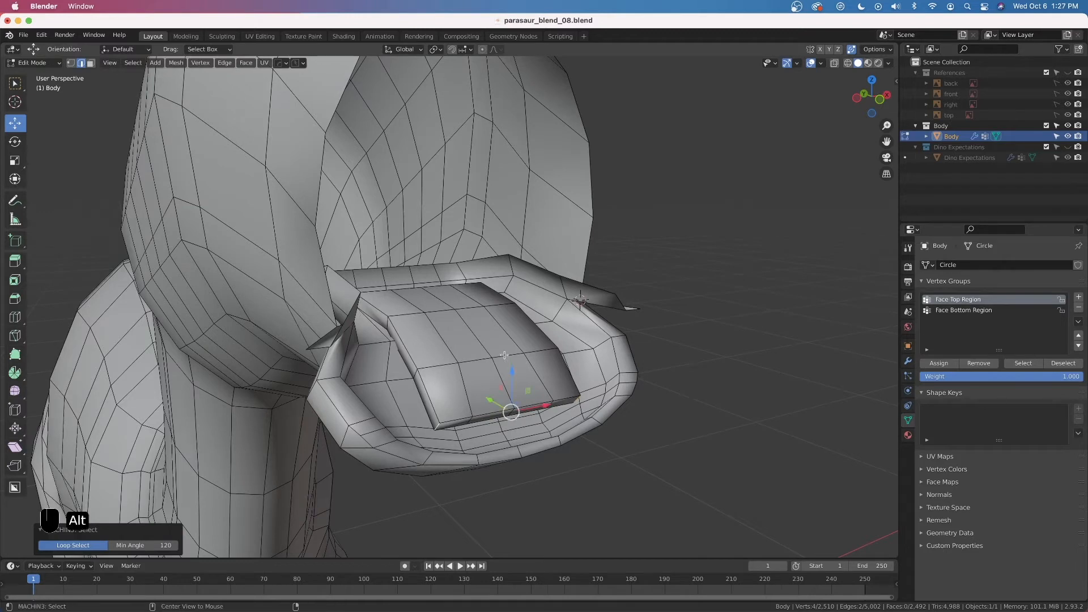
middle_click_drag(506, 357, 647, 369)
left_click(647, 369)
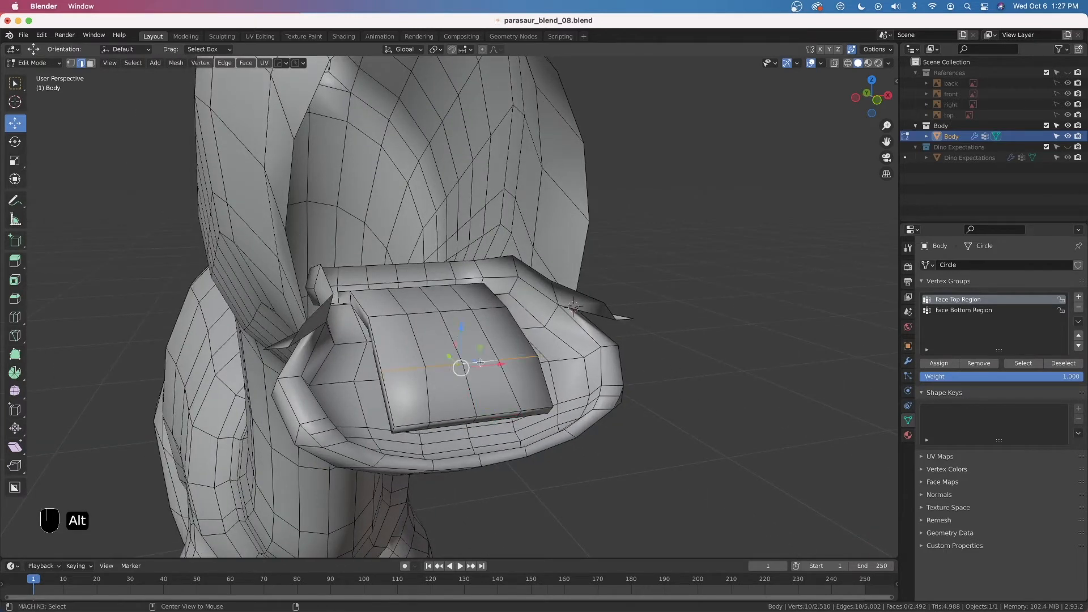
middle_click_drag(614, 398, 566, 413)
key("s")
key("x")
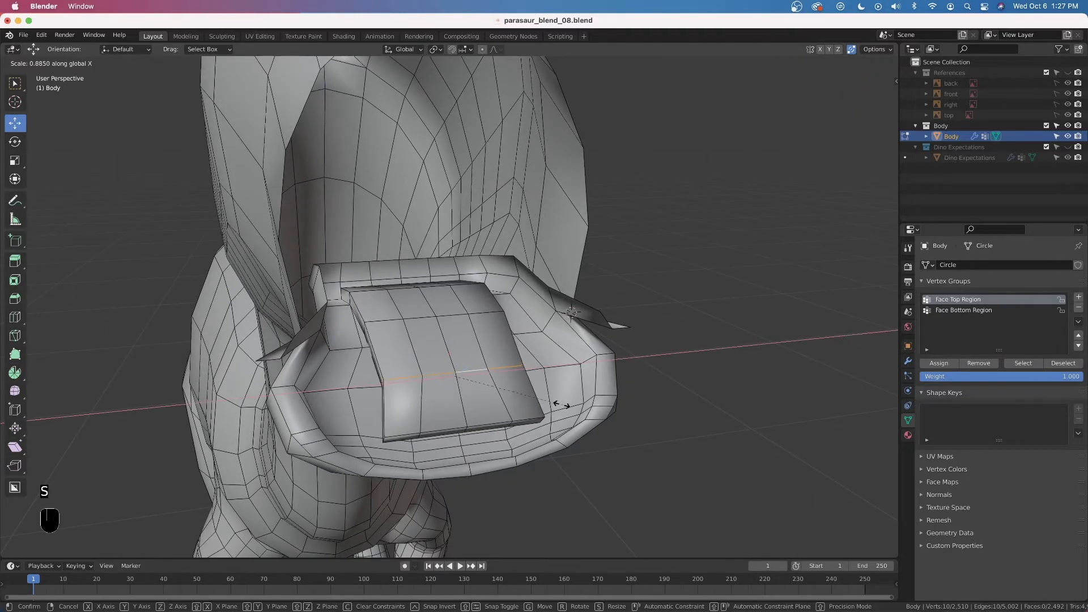
left_click(558, 402)
middle_click_drag(558, 402, 498, 399)
Raise the two central faces behind the tongue's middle loop about 0.0013 m along Z with proportional editing at size 0.02
left_click(91, 63)
middle_click_drag(396, 374, 451, 369)
left_click(455, 375)
left_click(422, 379, "shift")
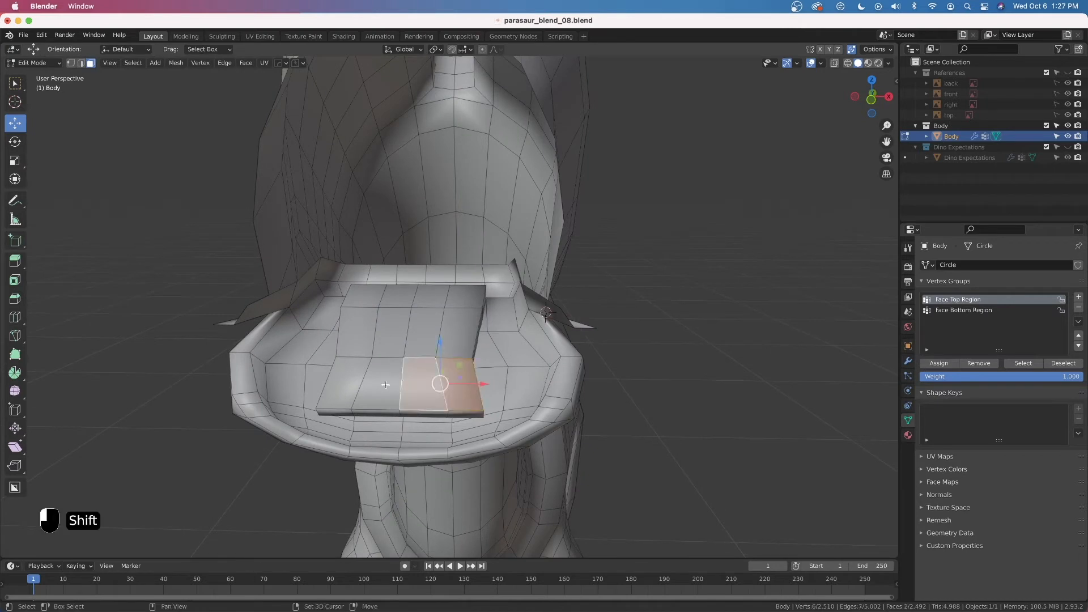
left_click(390, 384, "shift")
left_click(389, 384)
left_click(422, 377, "shift")
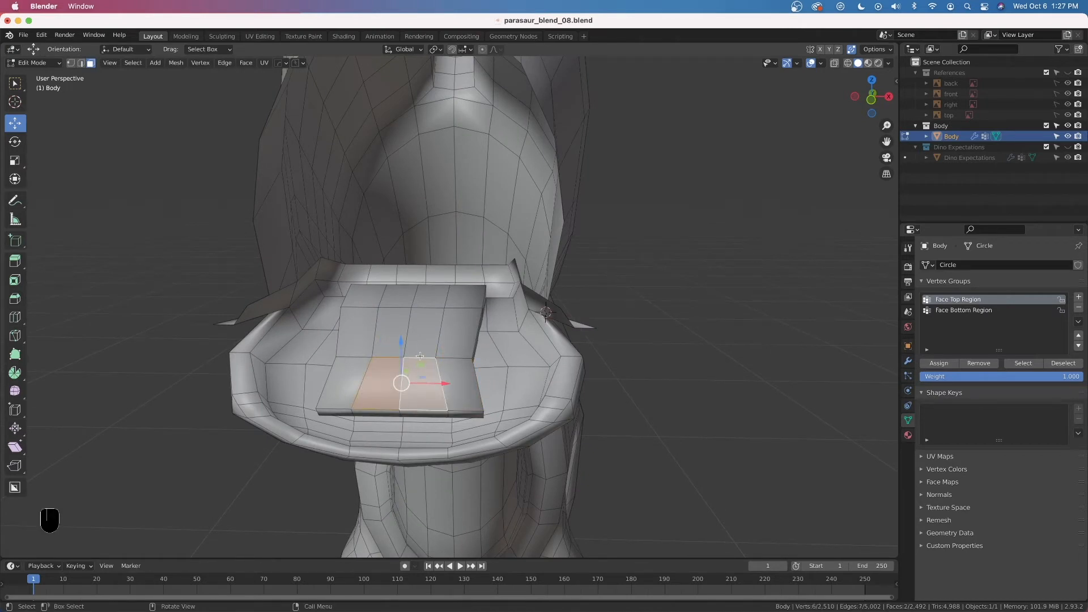
left_click(420, 330)
left_click(390, 328, "shift")
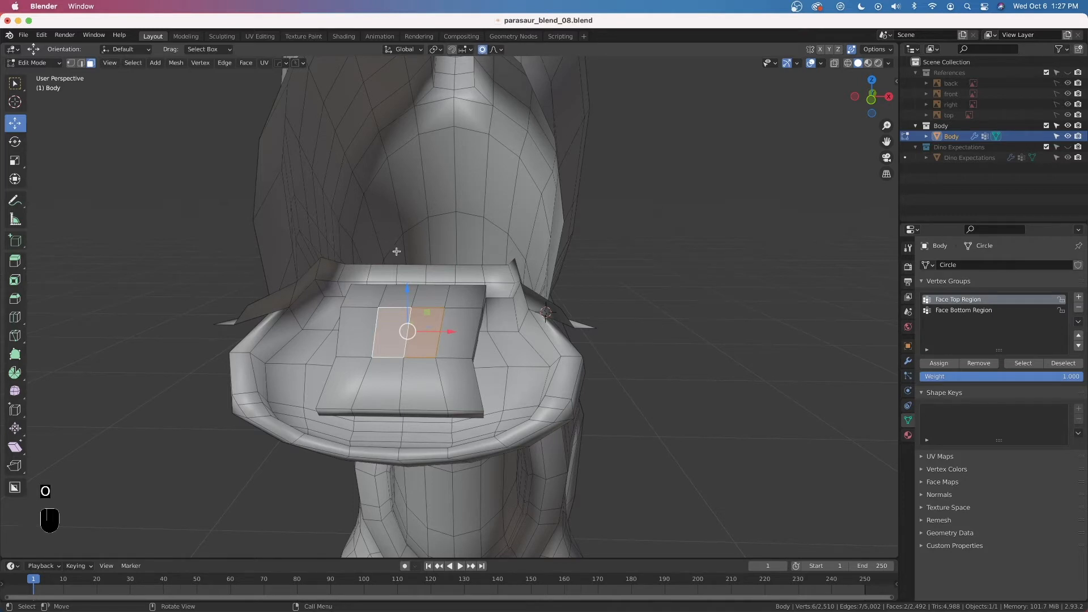
key("g")
key("z")
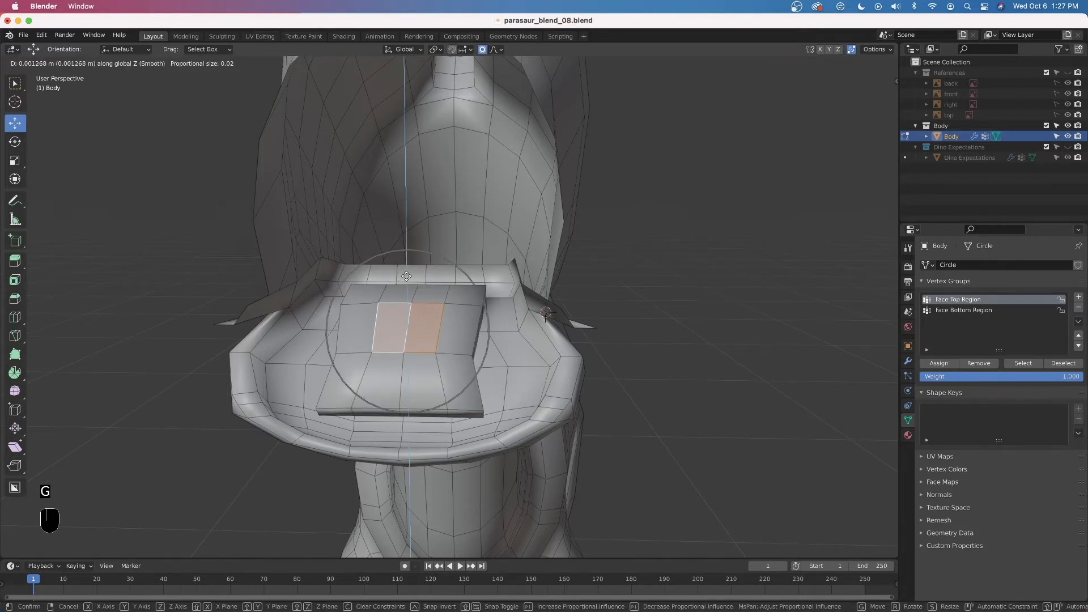
left_click(408, 271)
Adjust the height of the tongue's two raised central faces along Z with proportional editing
middle_click_drag(408, 272, 406, 300)
left_click(405, 300, "shift")
left_click(406, 299, "shift")
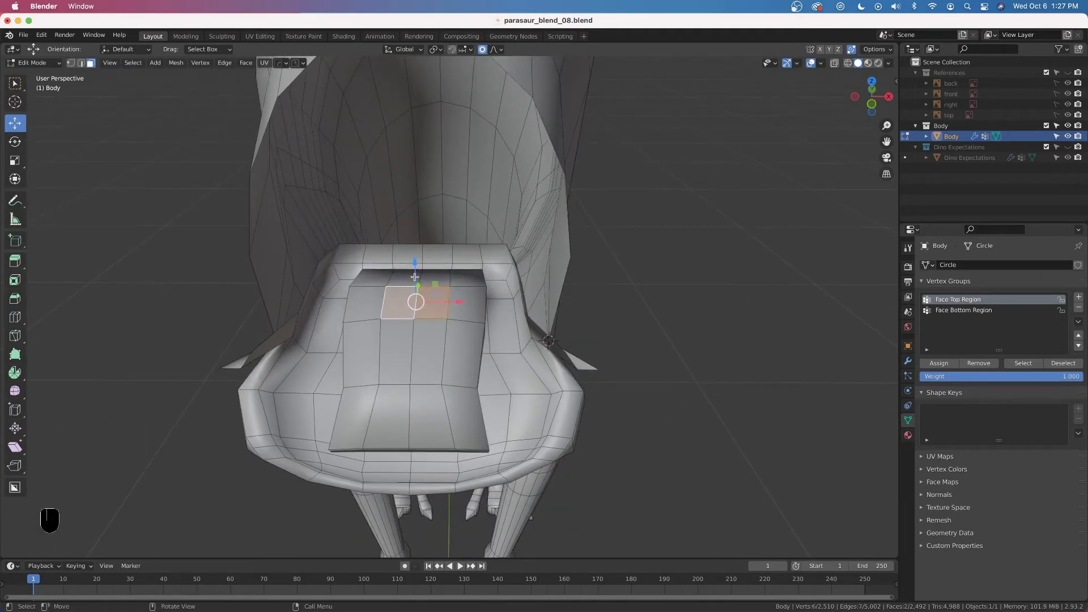
key("g")
key("z")
left_click(426, 275)
Raise the two central faces at the tongue's rear slightly along Z and check the smoothed tongue in Object Mode
left_click(428, 275)
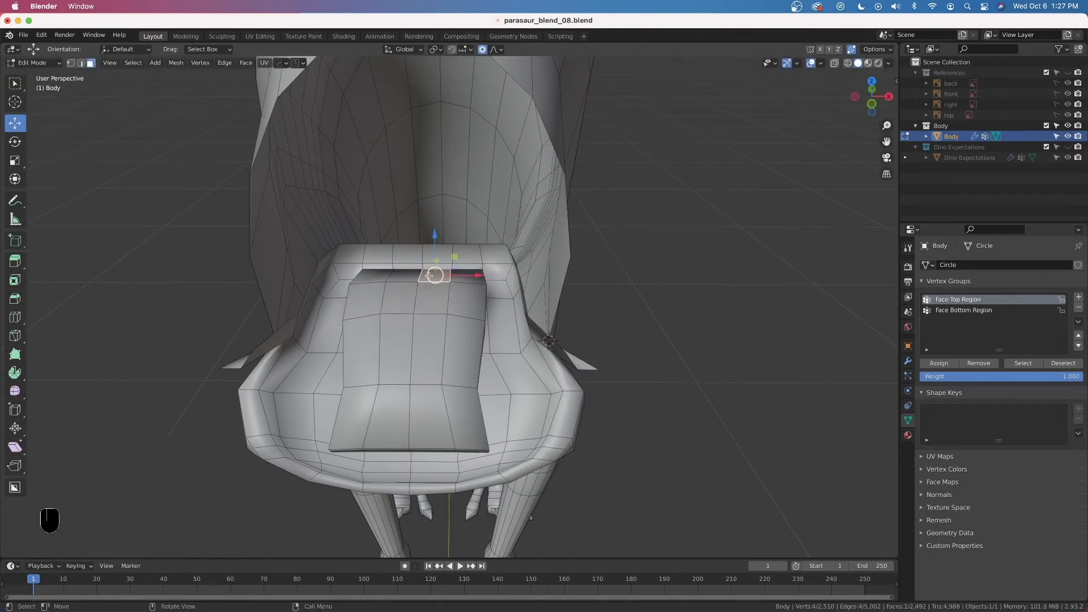
left_click(415, 274, "shift")
left_click_drag(420, 236, 423, 235)
scroll(418, 236, "up", 7)
middle_click_drag(423, 234, 492, 229)
key("Tab")
middle_click_drag(525, 358, 495, 397)
scroll(488, 348, "up", 5)
key("Tab")
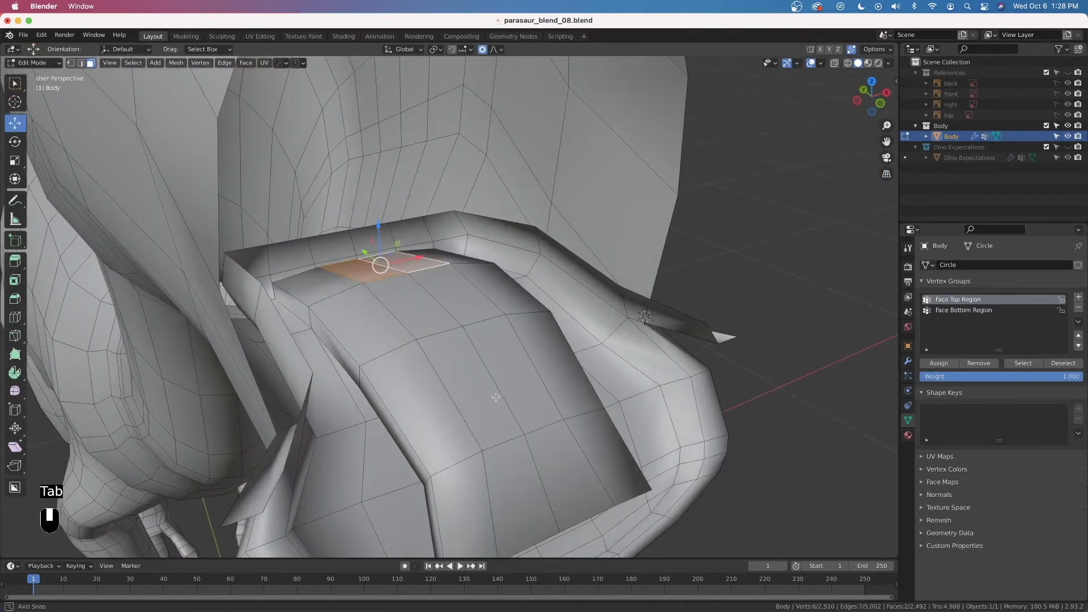
Select the loop of narrow faces running around the tongue's sides and front end
left_click(359, 381, "alt")
left_click(358, 381, "alt")
middle_click_drag(585, 370, 534, 387)
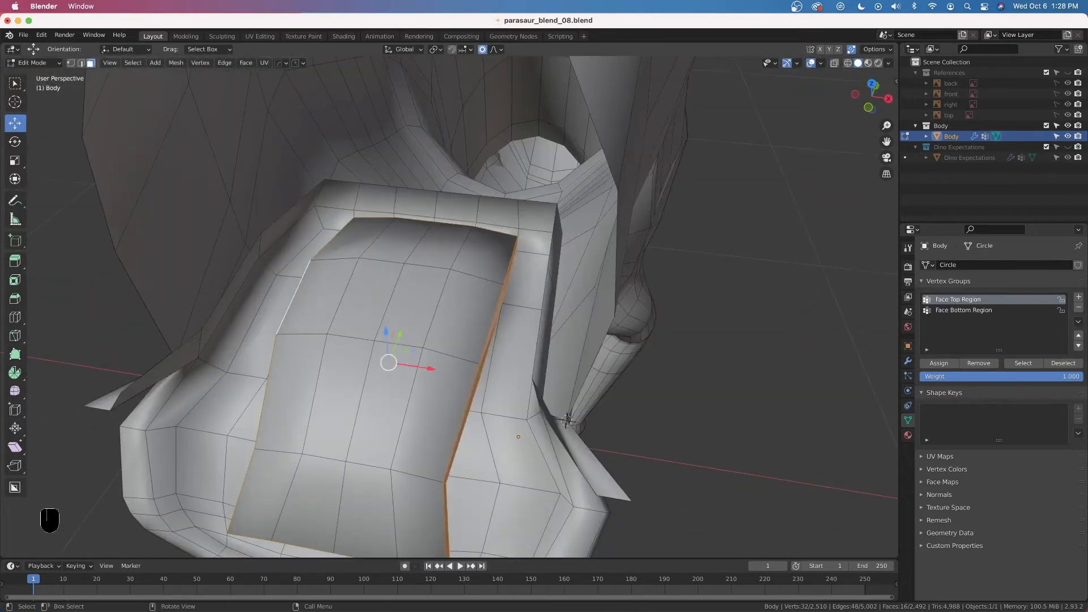
key("s")
key("x")
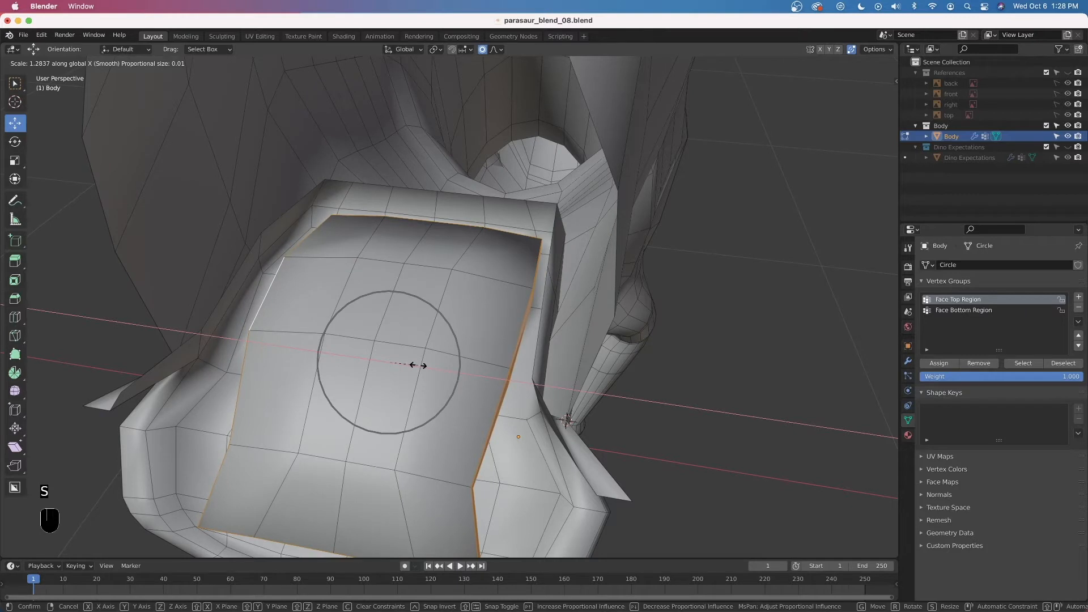
right_click(417, 365)
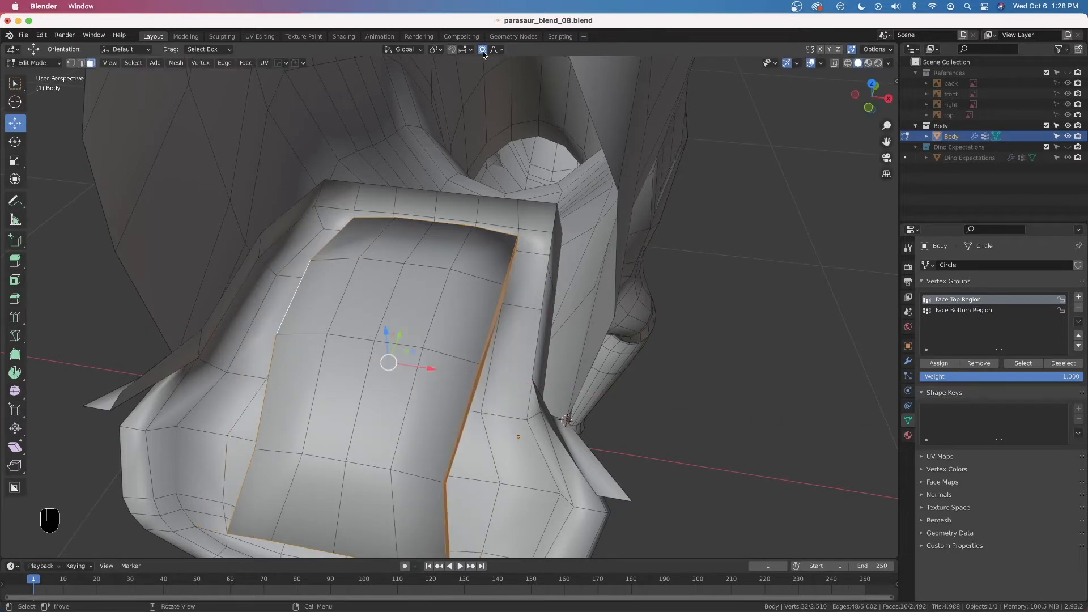
Scale the selected loop of faces around the tongue by about 1.2 along global X without proportional editing
key("s")
key("x")
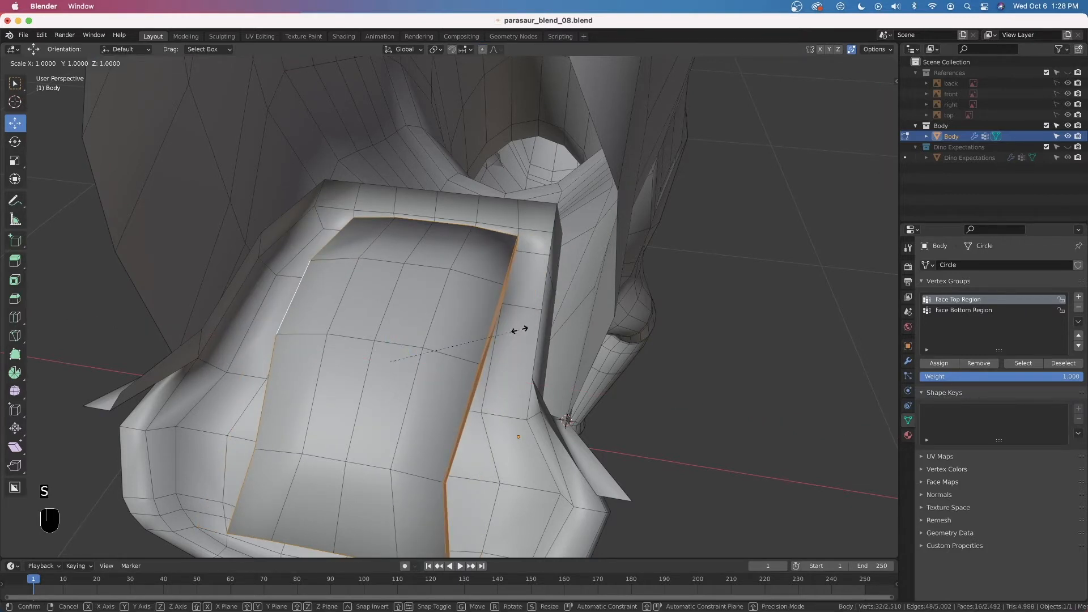
key("shift")
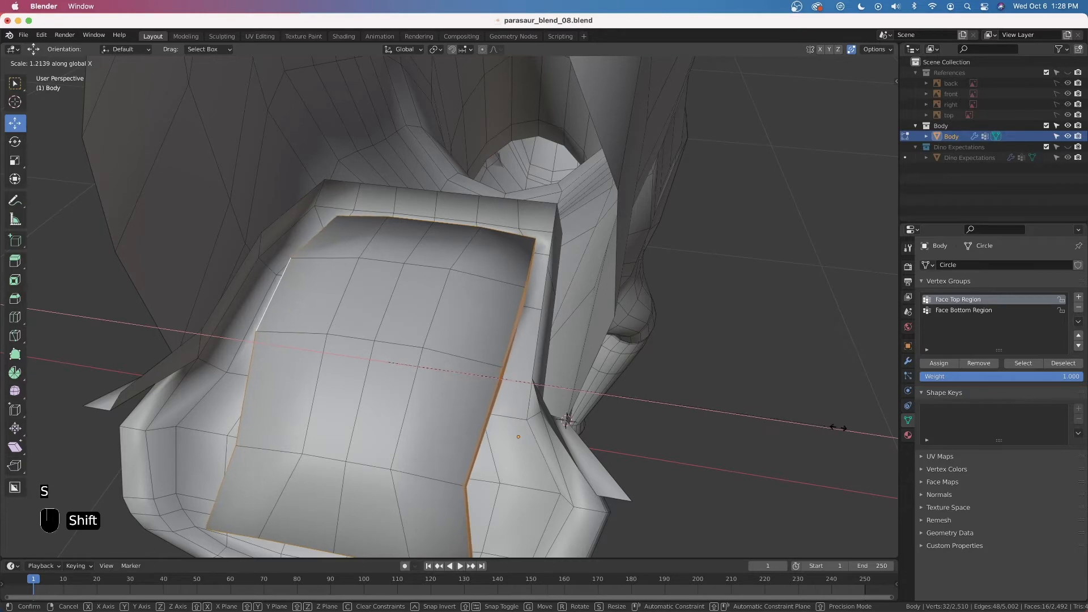
left_click(871, 432)
middle_click_drag(639, 399, 638, 379)
scroll(582, 419, "down", 1)
middle_click_drag(588, 521, 338, 430)
Select the edge loop running across the lower jaw's inner sides and lips beside the tongue in edge select mode
left_click(386, 462)
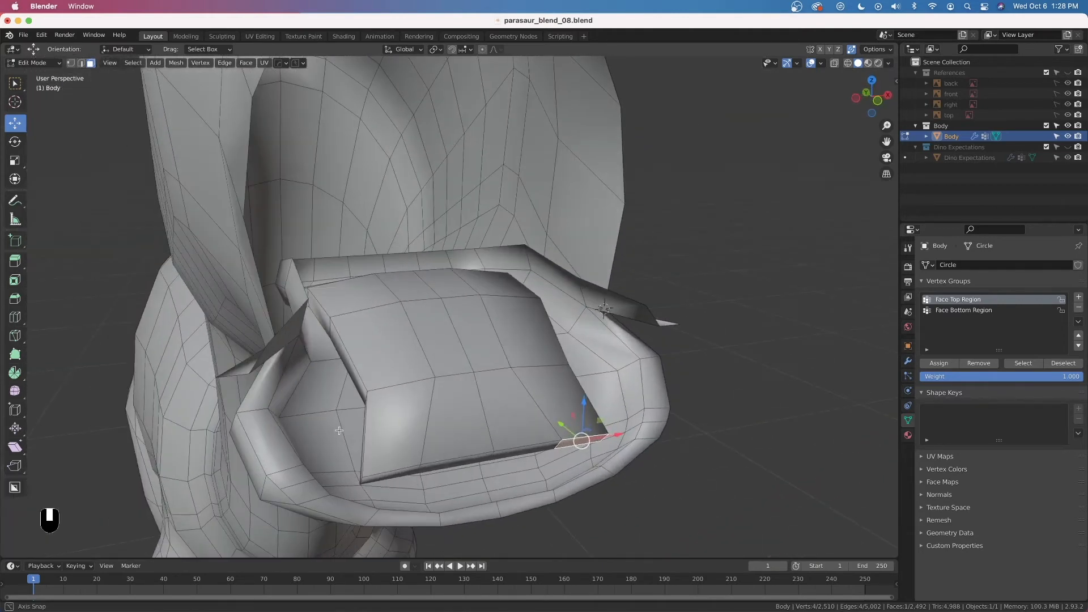
middle_click_drag(642, 462, 563, 454)
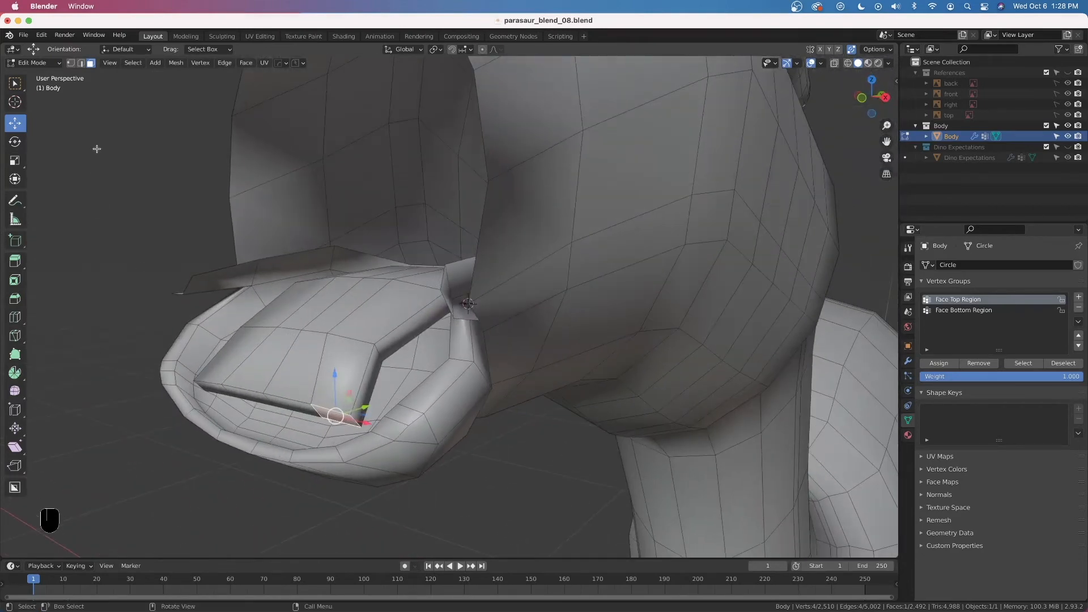
left_click(82, 63)
left_click(482, 372, "alt")
middle_click_drag(483, 372, 599, 391)
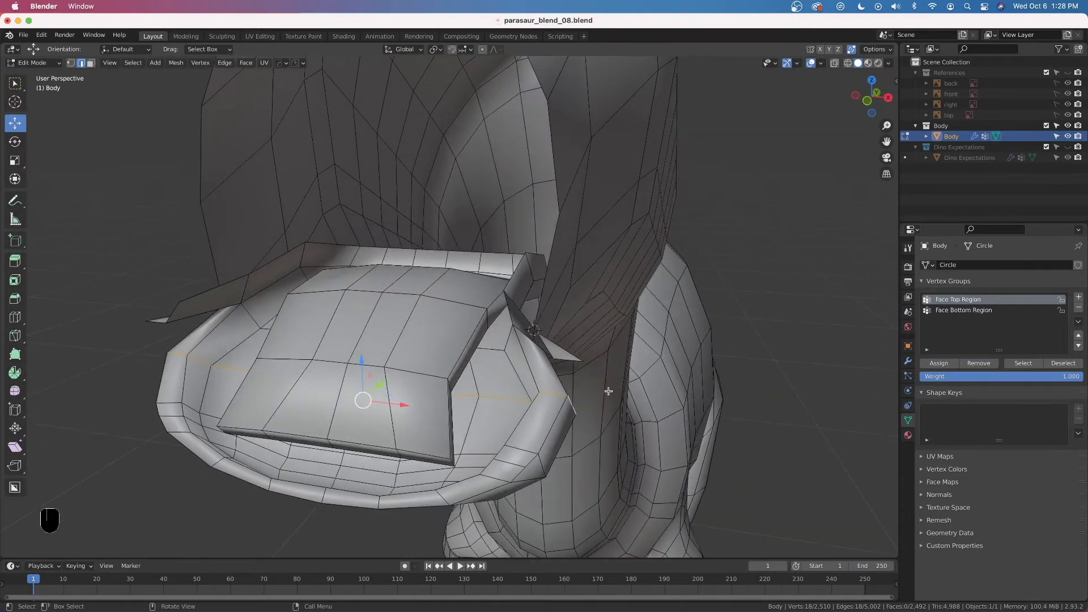
key("alt+d")
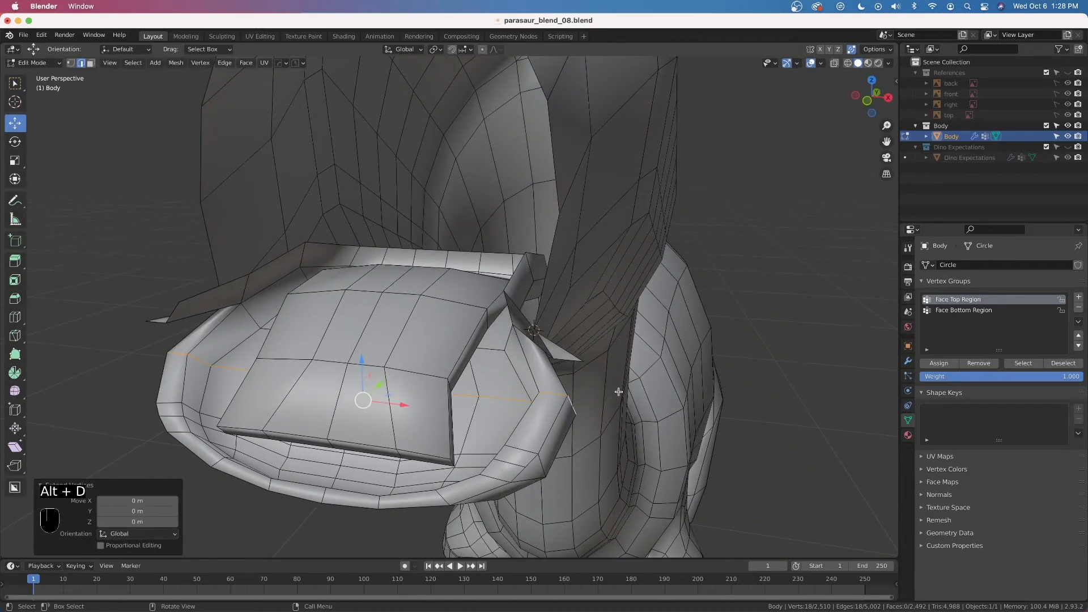
key("super")
key("alt+s")
key("shift")
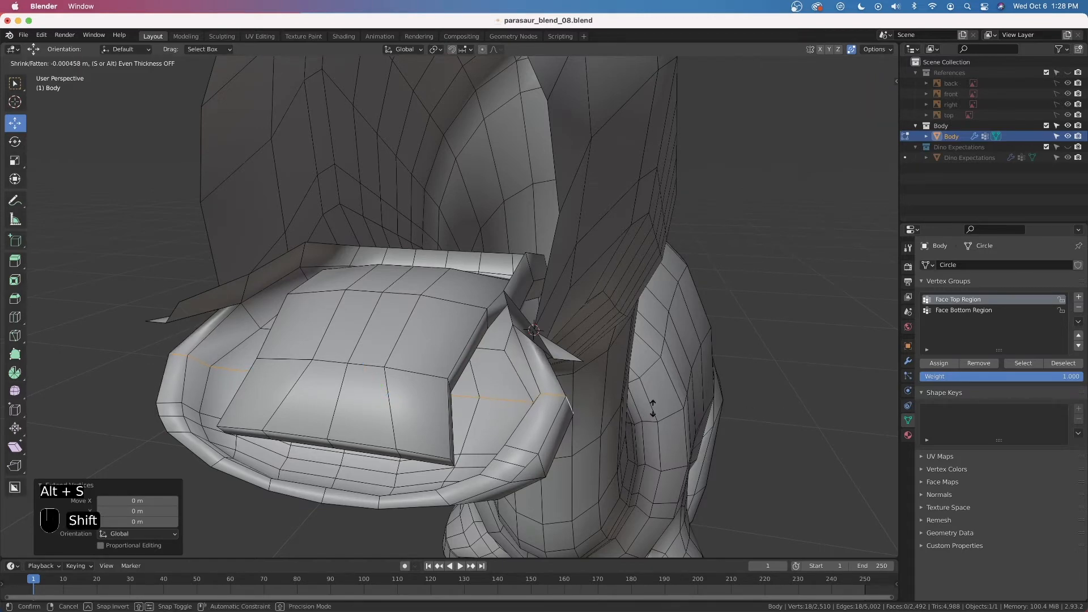
right_click(652, 408)
middle_click_drag(595, 376, 697, 350)
key("alt+s")
key("shift")
right_click(724, 354)
Scale the lower jaw's selected edge loop slightly inward along global X and check the smoothed mouth in Object Mode
middle_click_drag(721, 355, 686, 380)
key("s")
key("x")
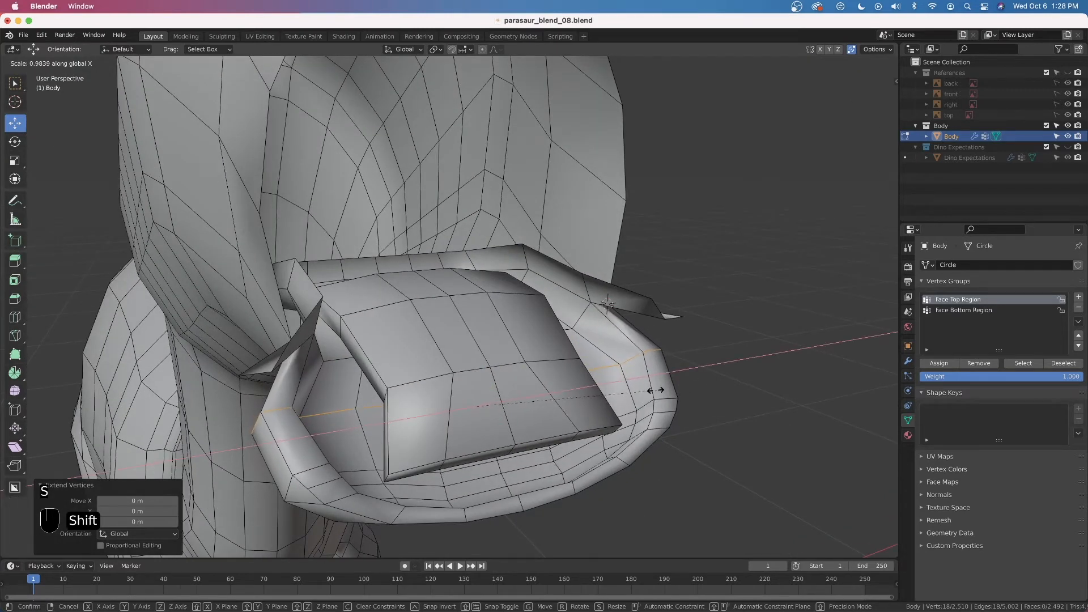
left_click(569, 395)
key("Tab")
middle_click_drag(565, 400, 627, 383)
scroll(634, 416, "down", 8)
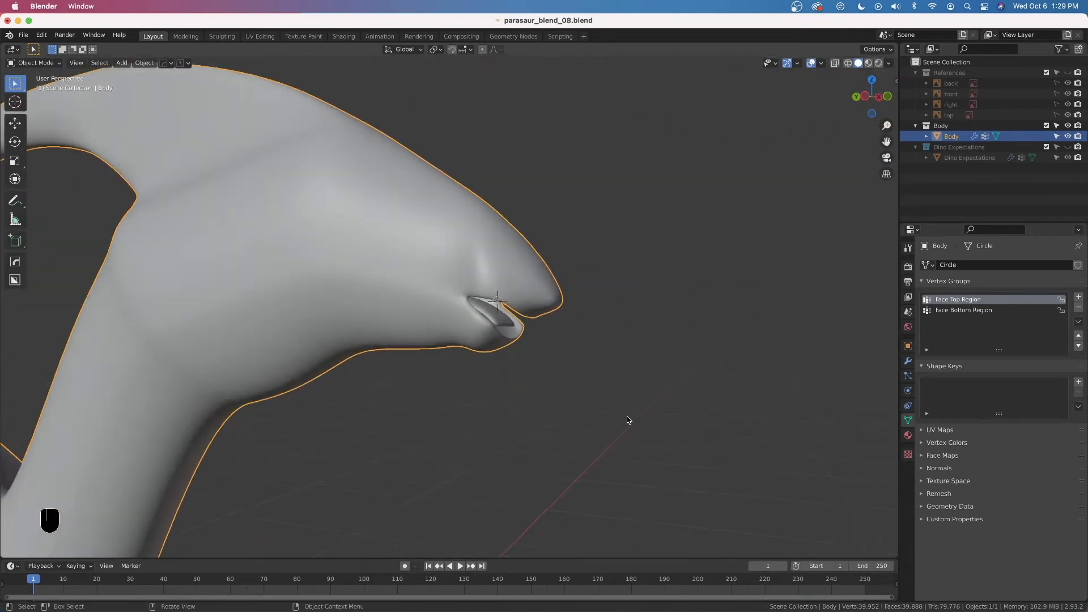
scroll(508, 352, "up", 3)
Select the two central faces on the tongue's narrow front end in Edit Mode with face select
key("Tab")
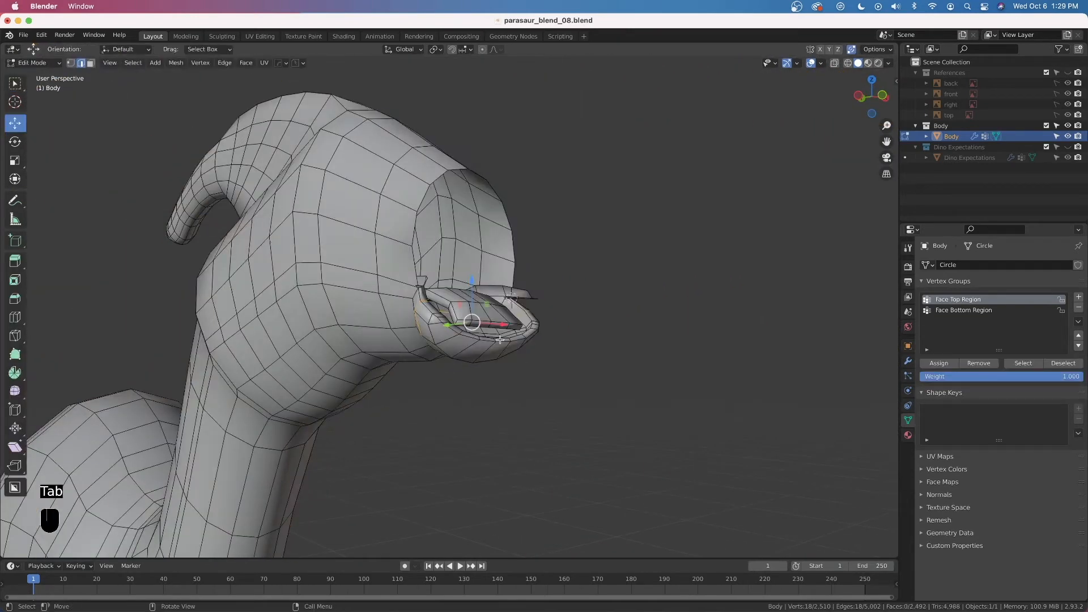
scroll(513, 351, "up", 7)
left_click(90, 63)
left_click(547, 366, "shift")
left_click(523, 369, "shift")
middle_click_drag(524, 370, 641, 390)
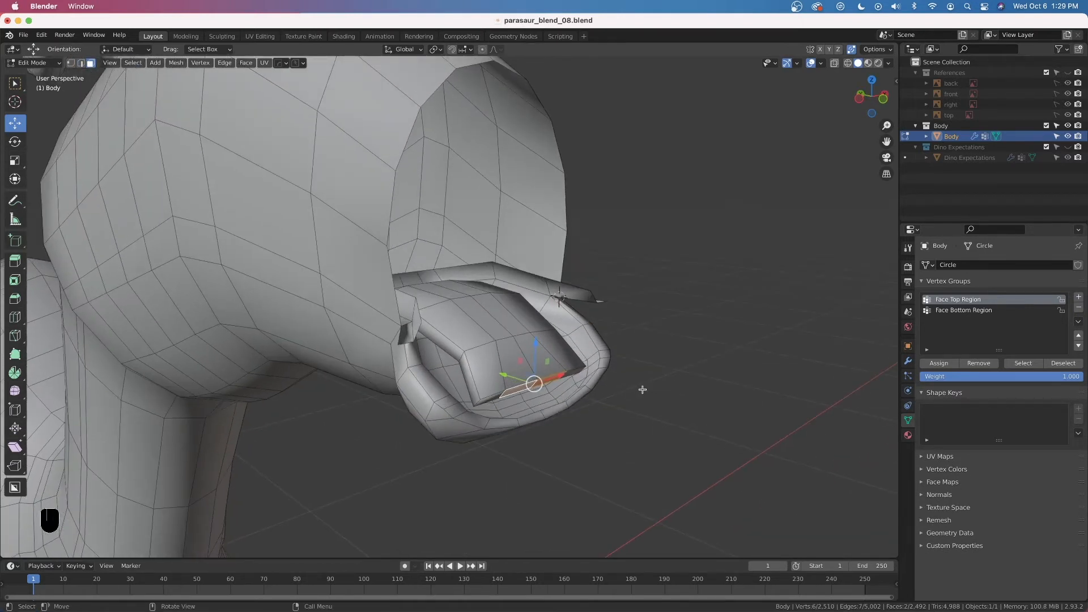
Set the transform orientation to Normal for the two selected faces at the tongue's tip
key("comma")
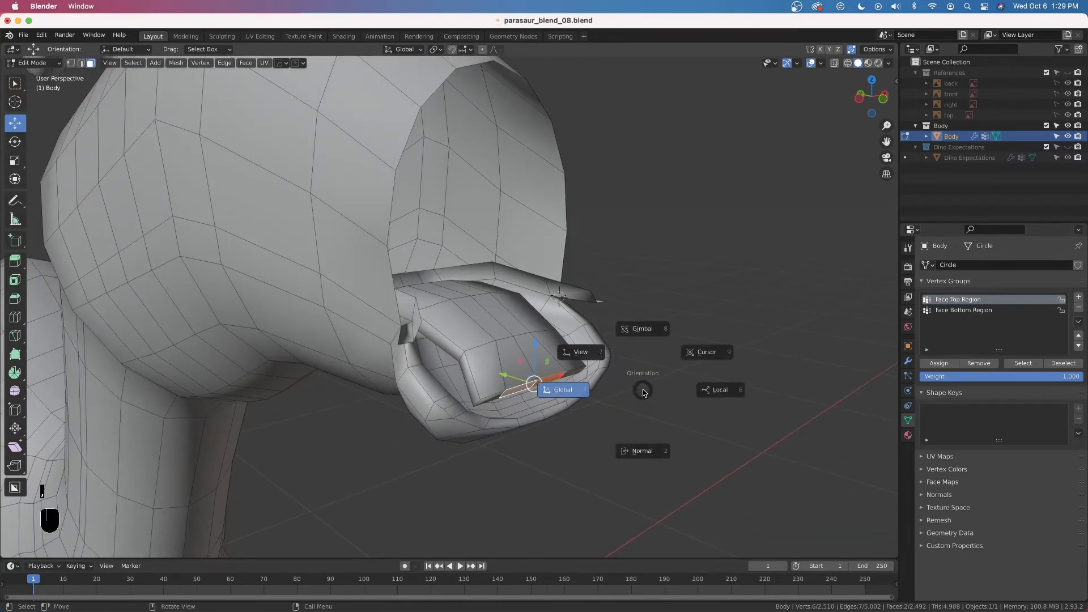
left_click(636, 452)
middle_click_drag(636, 452, 543, 398)
scroll(543, 398, "up", 3)
middle_click_drag(626, 440, 497, 299, "shift")
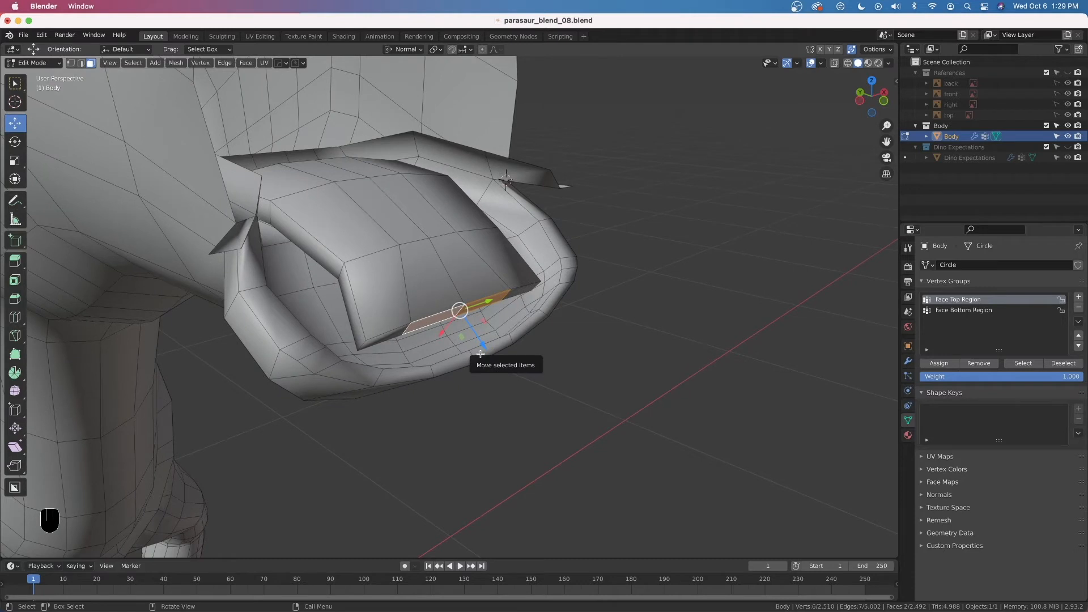
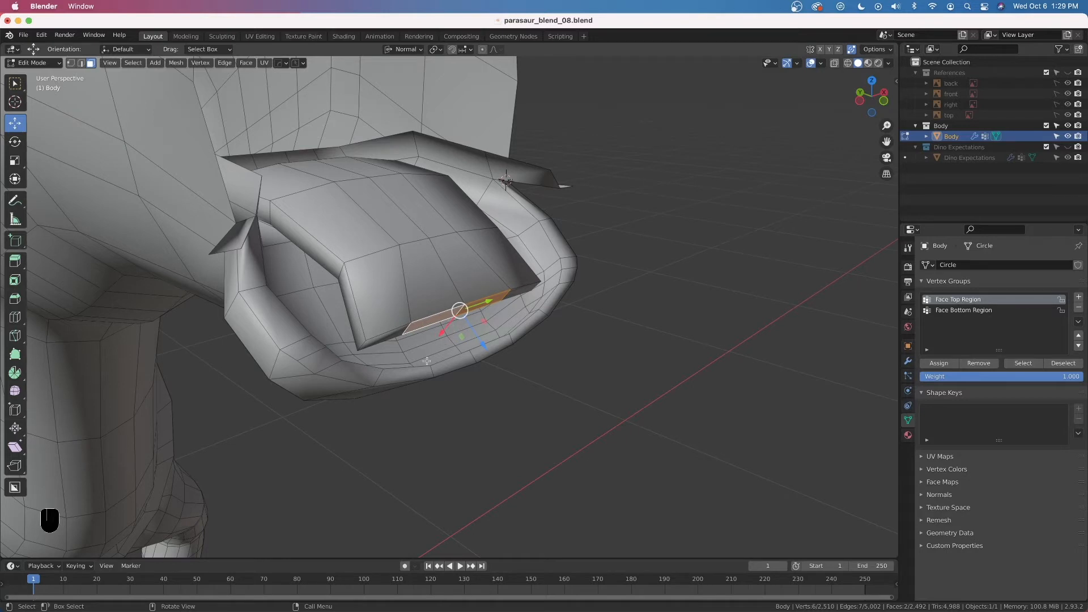
Move the tongue tip's middle front faces downward, and shift its two outer corner faces about -0.0029 m along their normal Z axis
scroll(451, 336, "up", 3)
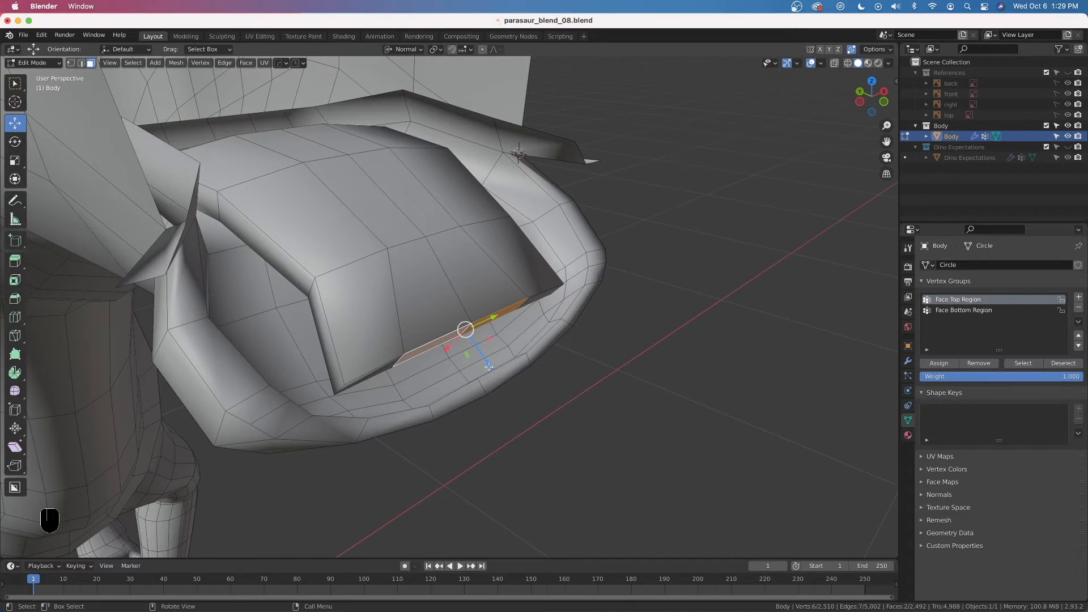
left_click_drag(488, 364, 493, 389)
middle_click_drag(492, 388, 447, 319)
left_click(445, 314)
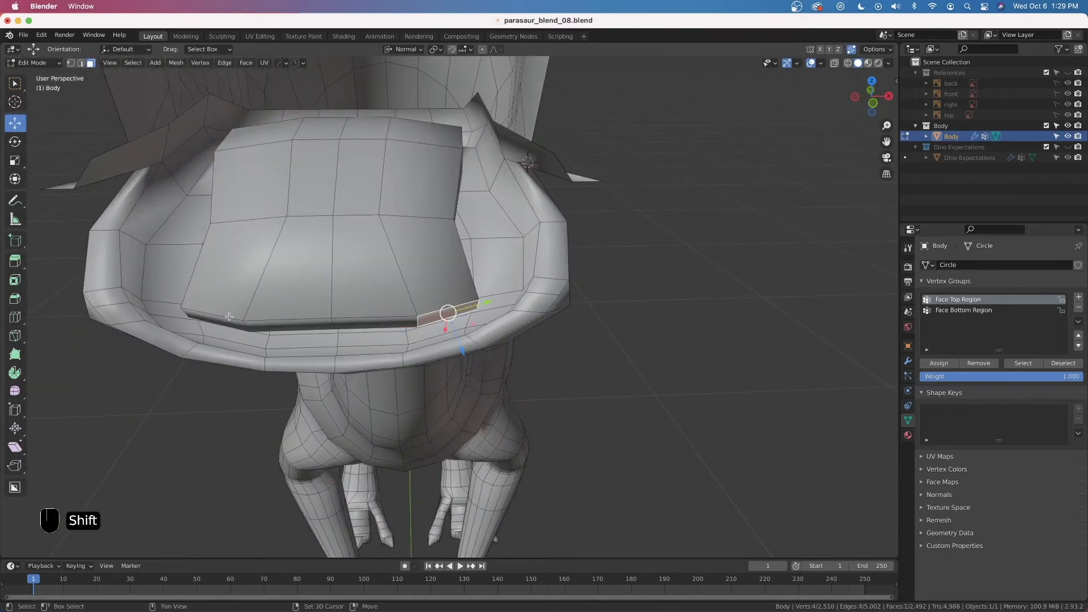
left_click(220, 319, "shift")
left_click_drag(327, 350, 328, 337)
left_click_drag(379, 309, 379, 309)
Switch to edge selection and reposition the two lower corner edges at the front of the tongue
middle_click_drag(379, 309, 388, 263)
left_click(82, 62)
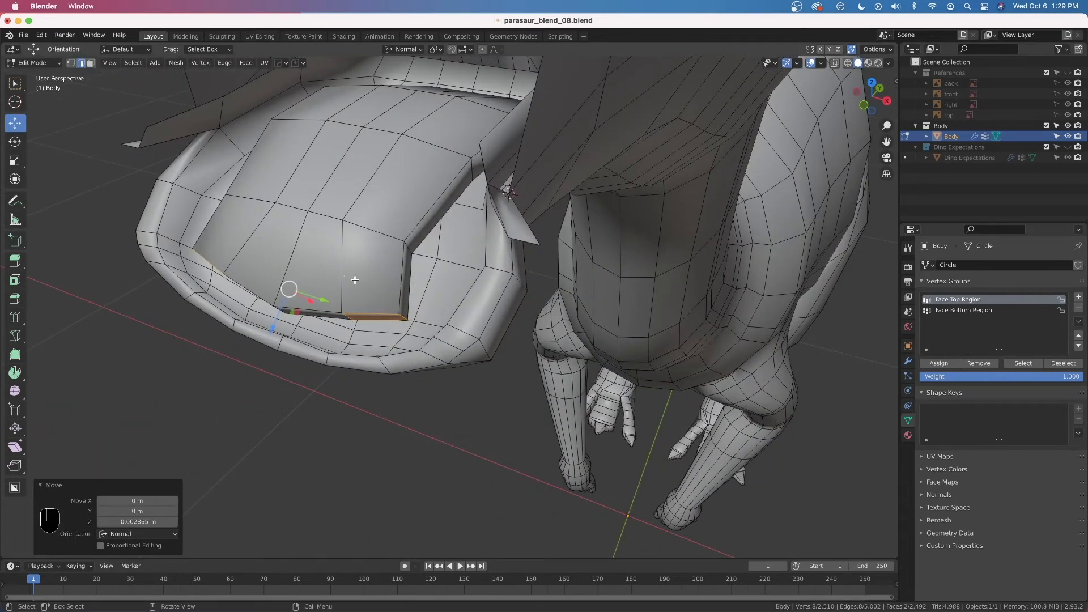
left_click(404, 318)
middle_click_drag(289, 256, 334, 283)
key("g")
key("g")
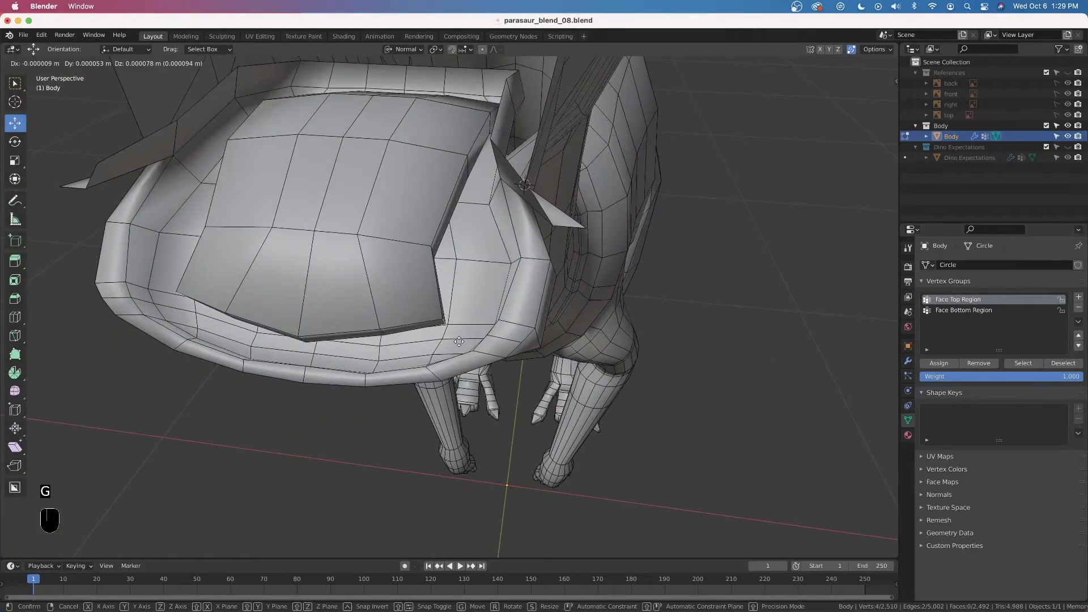
left_click(443, 294)
Return to Object Mode, check the smoothed mouth and tongue, and save the file
middle_click_drag(443, 293, 332, 267)
key("Tab")
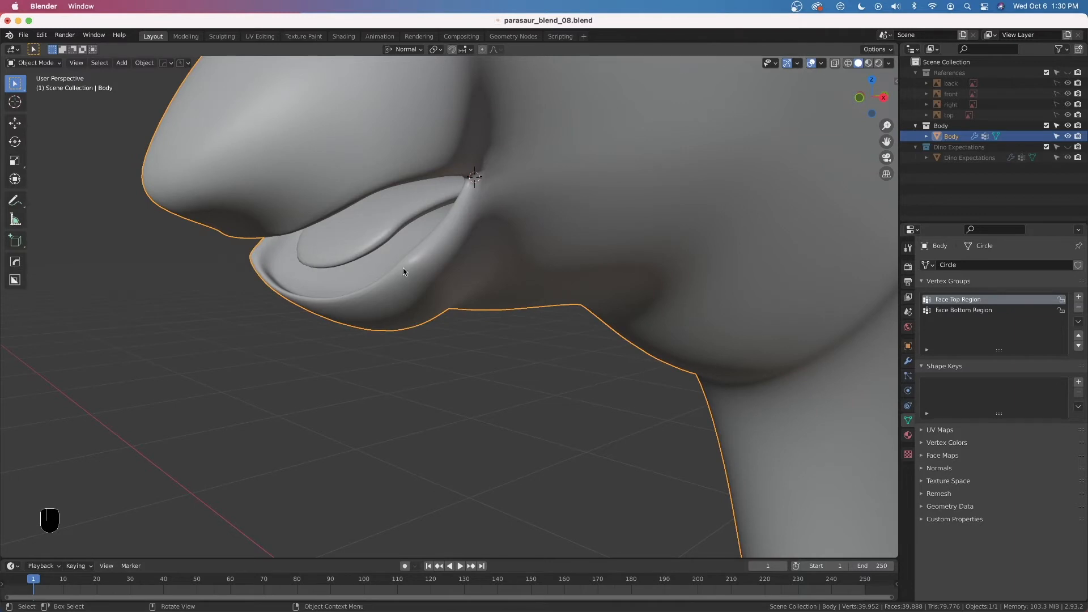
middle_click_drag(404, 260, 512, 293)
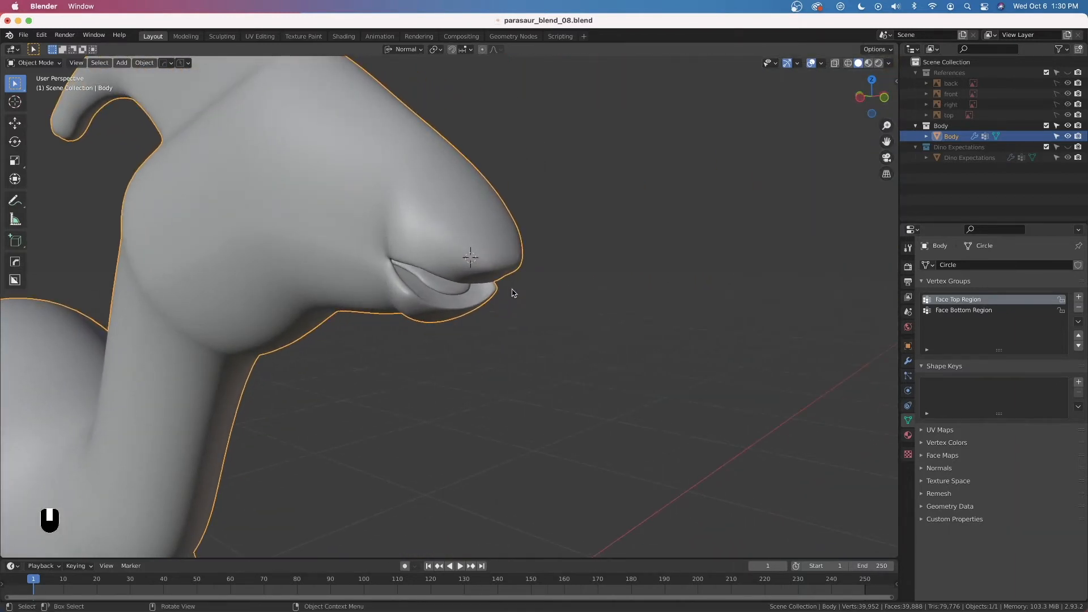
key("super+s")
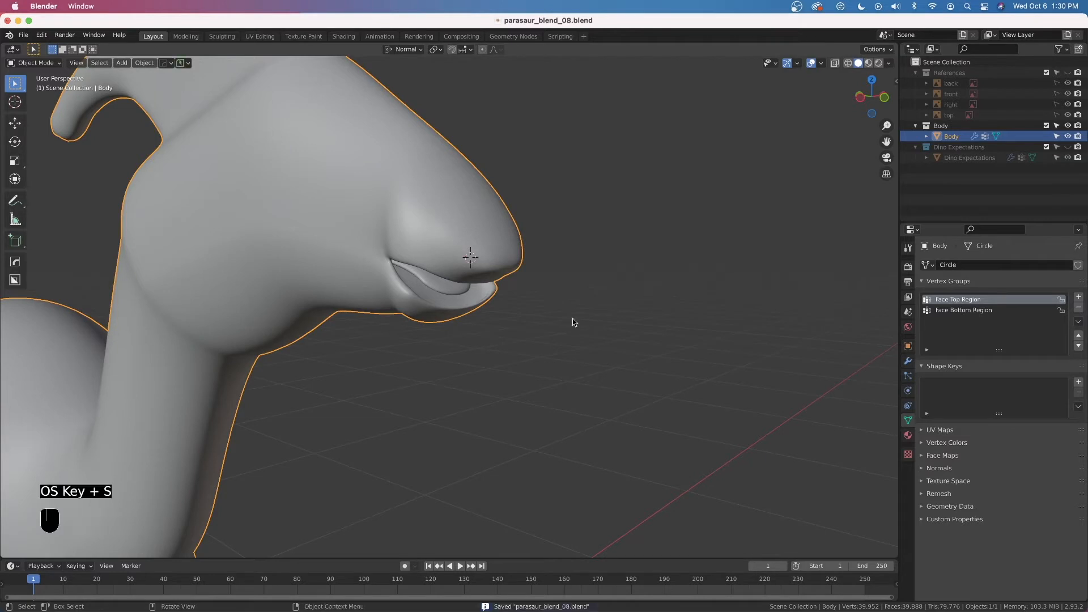
Show the References collection in right orthographic view and enable X-ray to compare the head profile with the blueprint
middle_click_drag(466, 344, 482, 289)
key("grave")
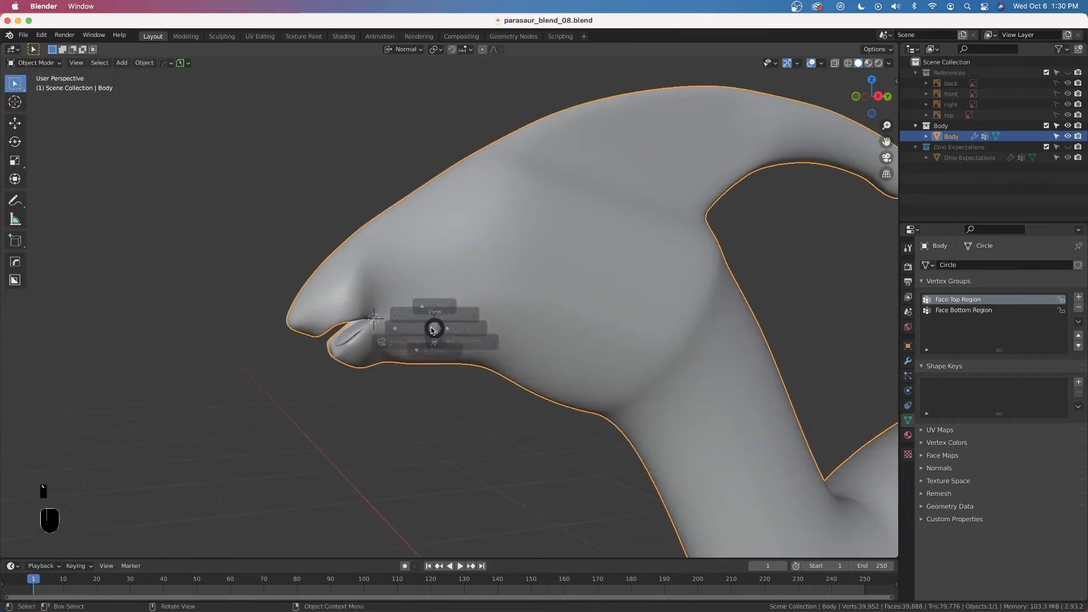
key("grave")
left_click(437, 282)
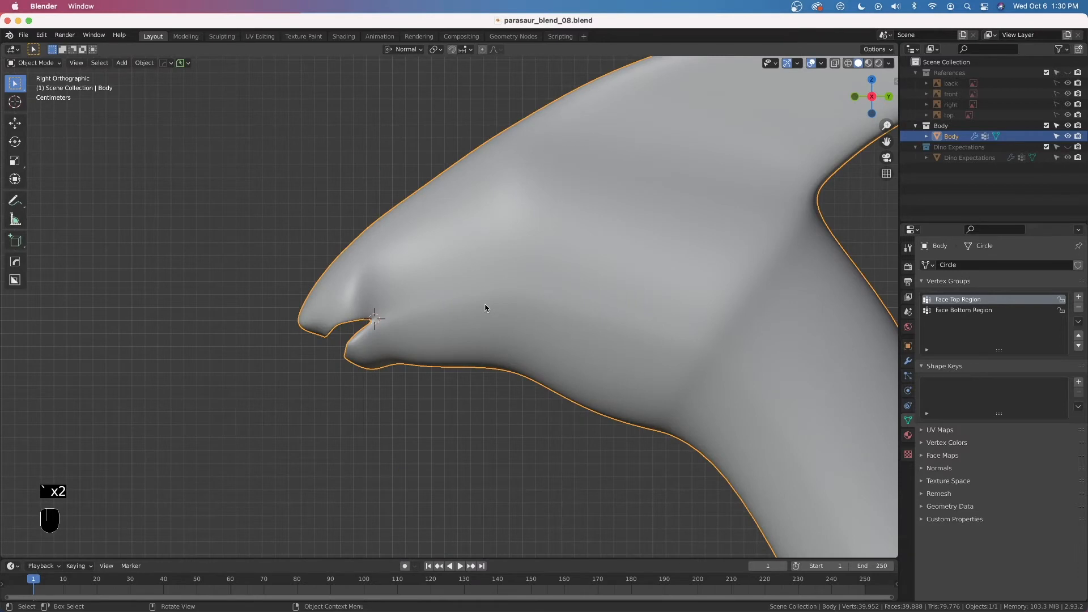
key("alt+z")
key("alt+z")
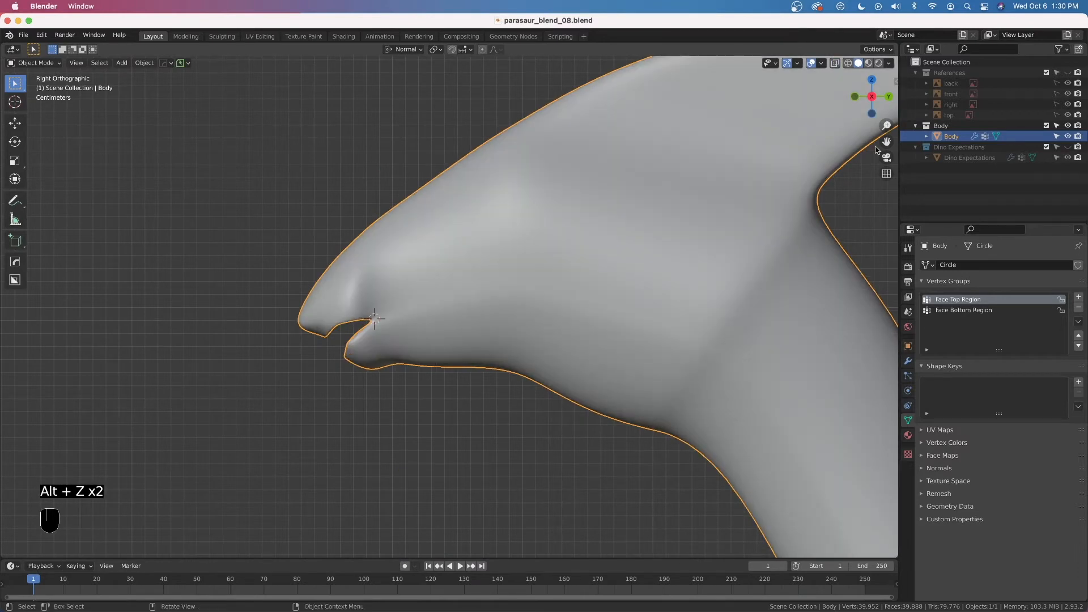
left_click(1068, 73)
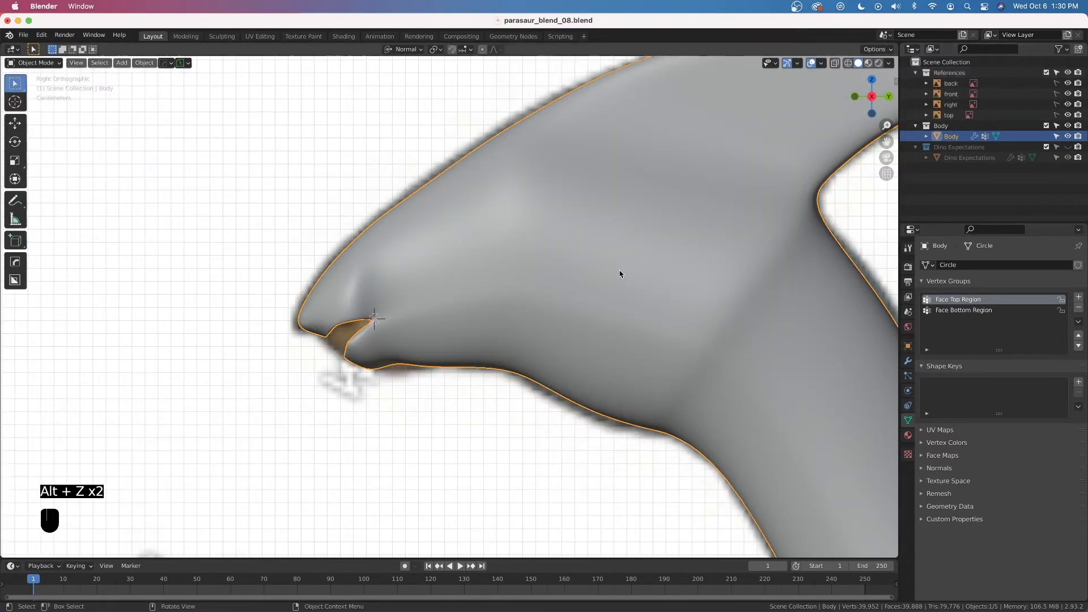
scroll(423, 318, "down", 3)
key("alt+z")
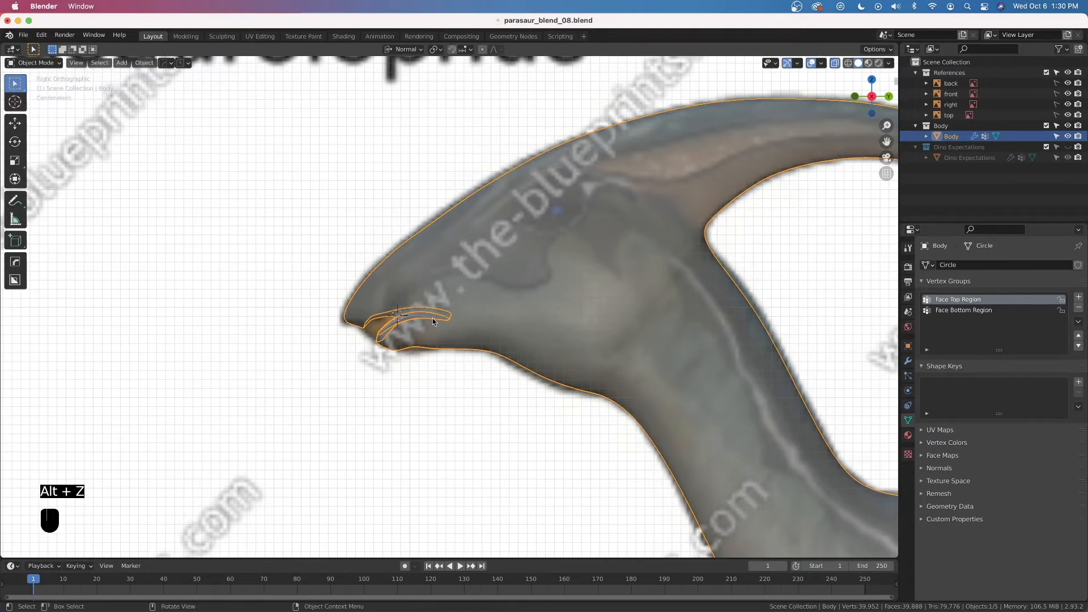
scroll(448, 315, "down", 5)
middle_click_drag(473, 311, 481, 317)
scroll(572, 316, "up", 8)
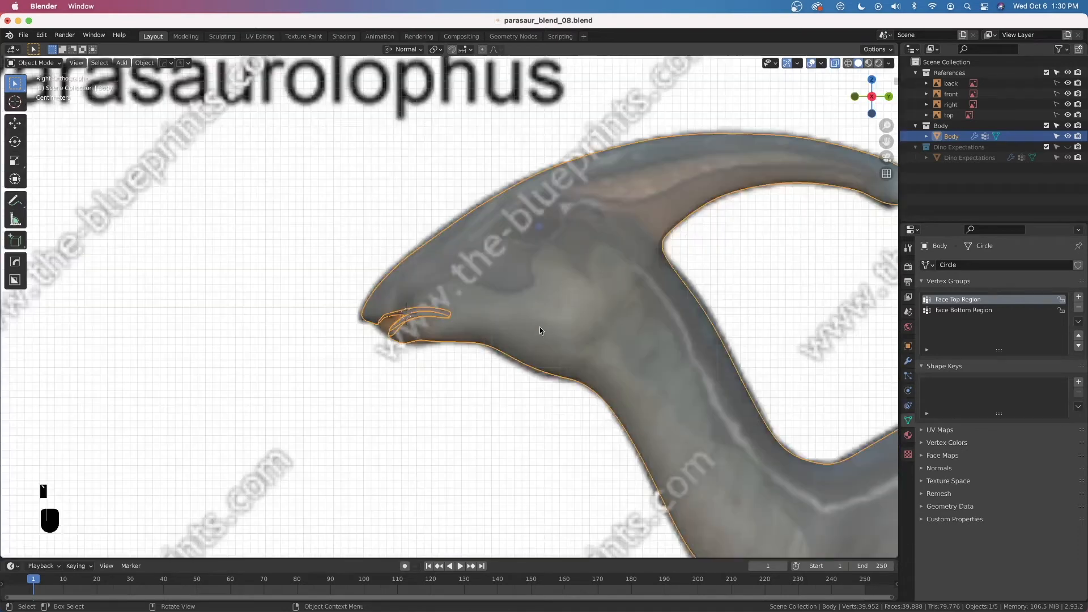
Enter Edit Mode on the Body mesh and reveal its hidden geometry
key("Tab")
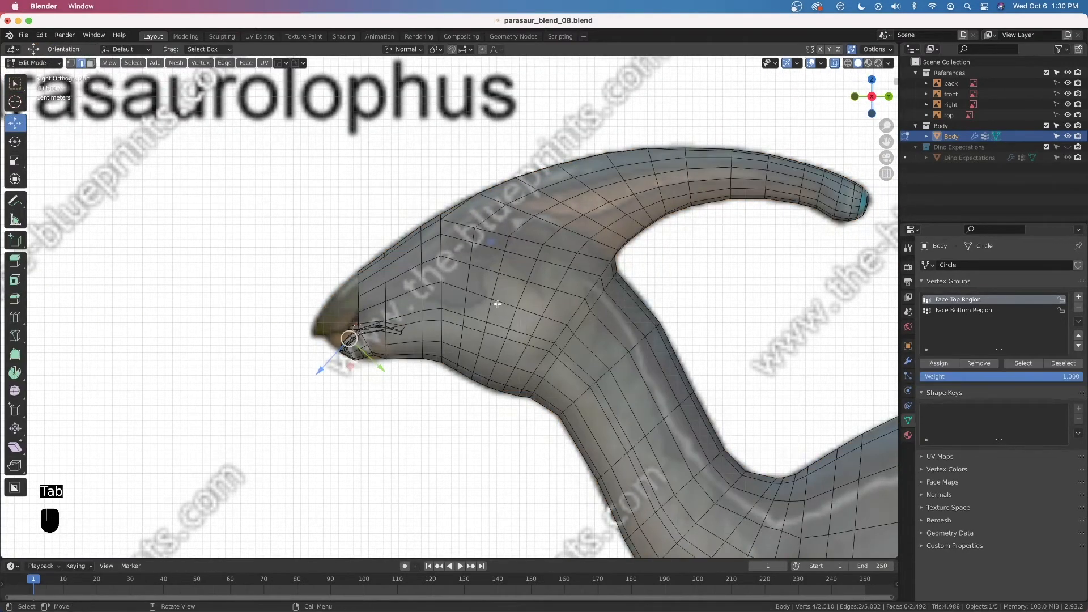
middle_click_drag(495, 307, 491, 315, "shift")
scroll(492, 315, "up", 3)
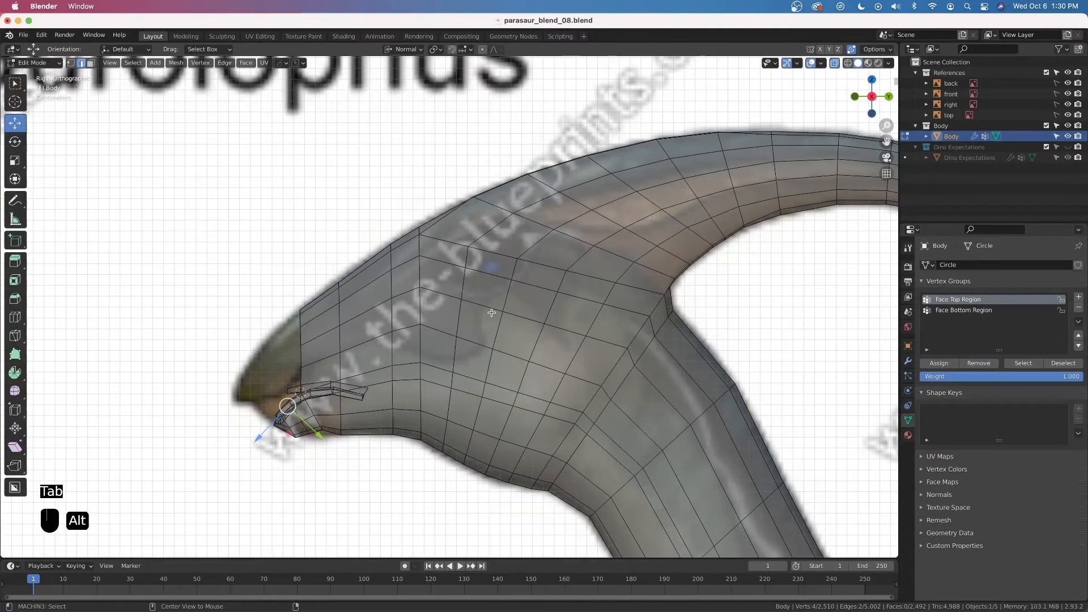
key("alt+h")
scroll(491, 314, "down", 6)
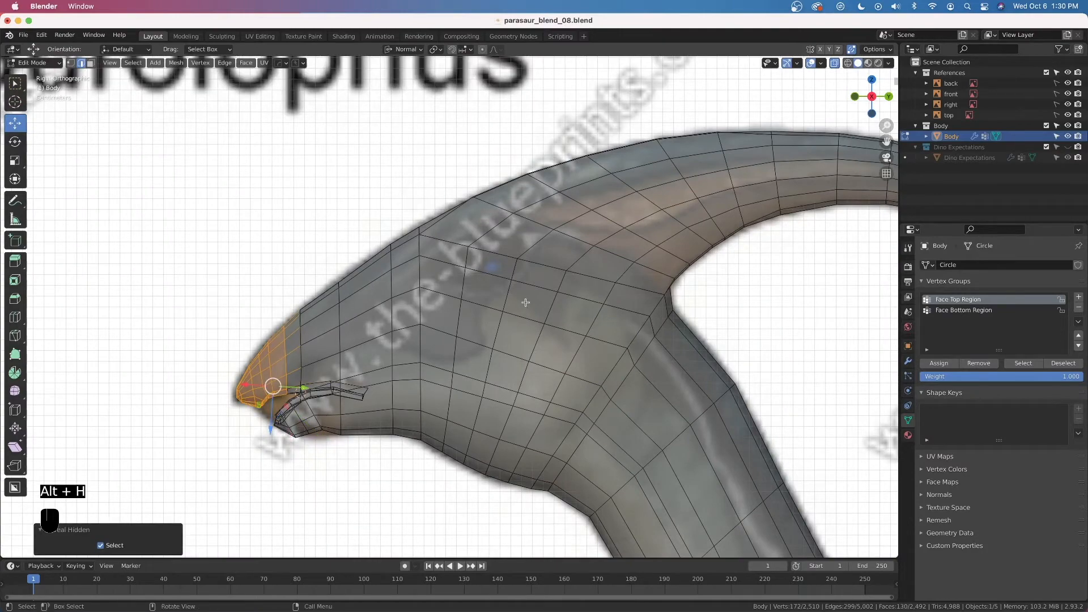
middle_click_drag(510, 312, 623, 326)
middle_click_drag(623, 326, 566, 309, "shift")
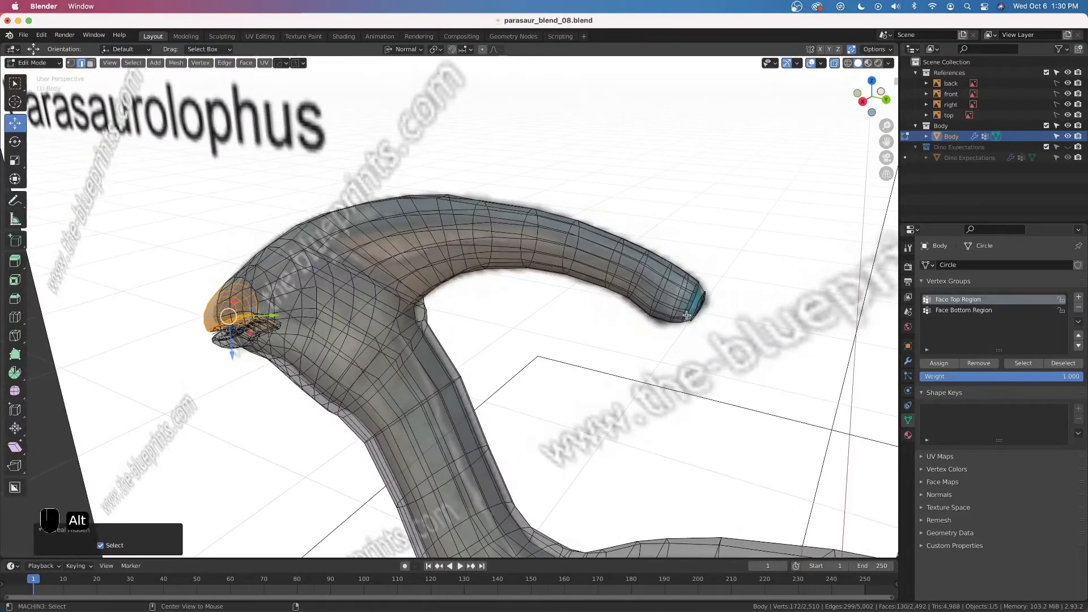
Turn off X-ray and switch to vertex selection at the open gap near the tip of the head crest
key("alt+z")
middle_click_drag(687, 315, 248, 197, "shift")
scroll(469, 311, "up", 6)
left_click(71, 63)
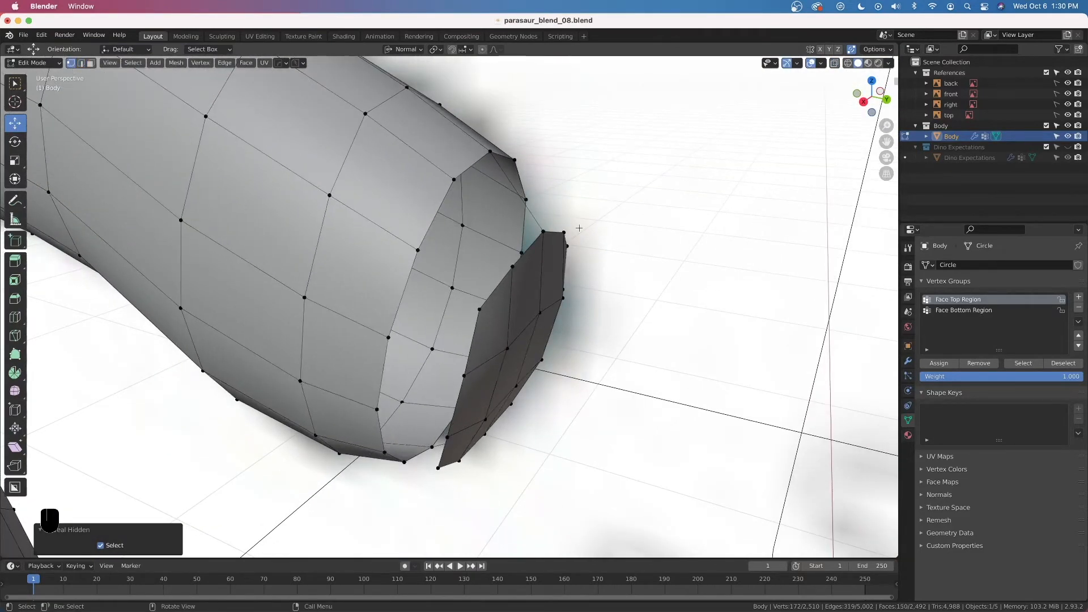
middle_click_drag(503, 262, 505, 271)
middle_click_drag(564, 352, 563, 318, "shift")
left_click_drag(886, 126, 886, 142)
middle_click_drag(638, 262, 623, 226)
middle_click_drag(624, 227, 623, 243, "shift")
Fill the first faces between the crest's open rim and its end cap, starting from four facing vertices near the upper edge
left_click(528, 123)
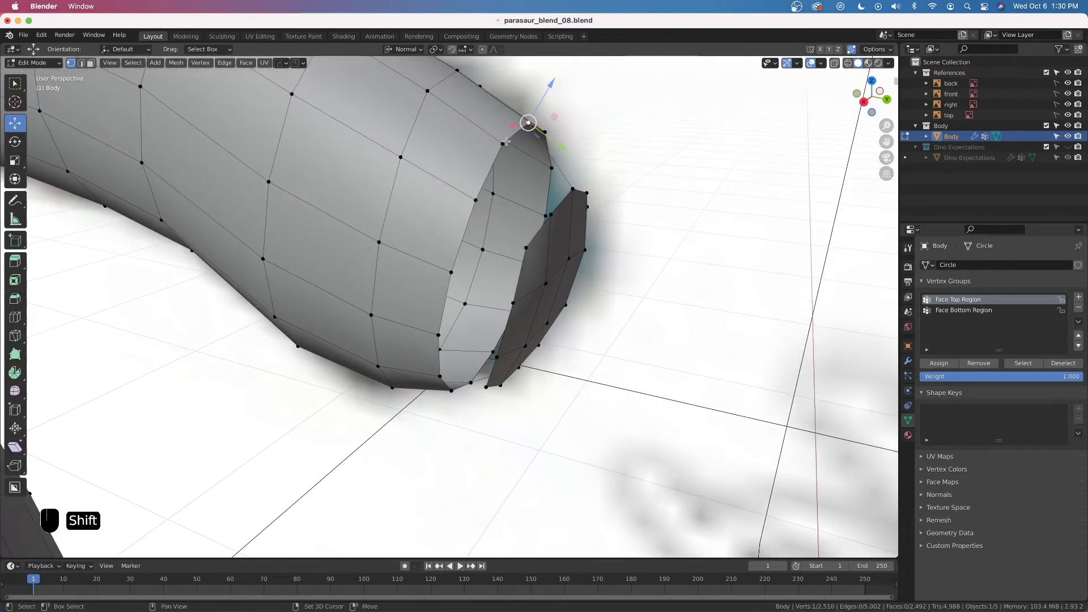
middle_click_drag(554, 225, 592, 238)
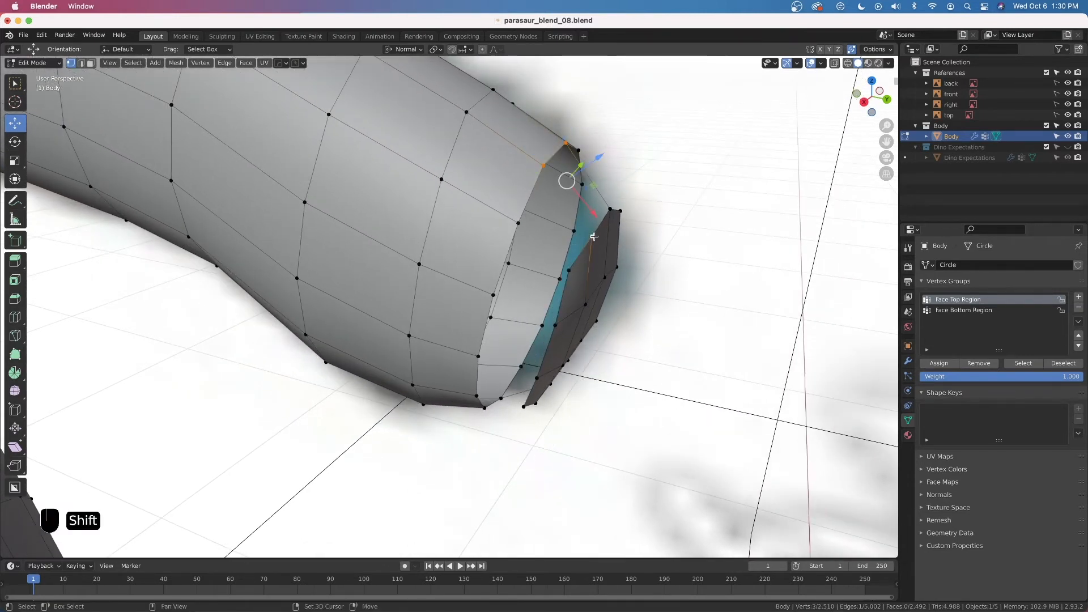
left_click(609, 211, "shift")
key("f")
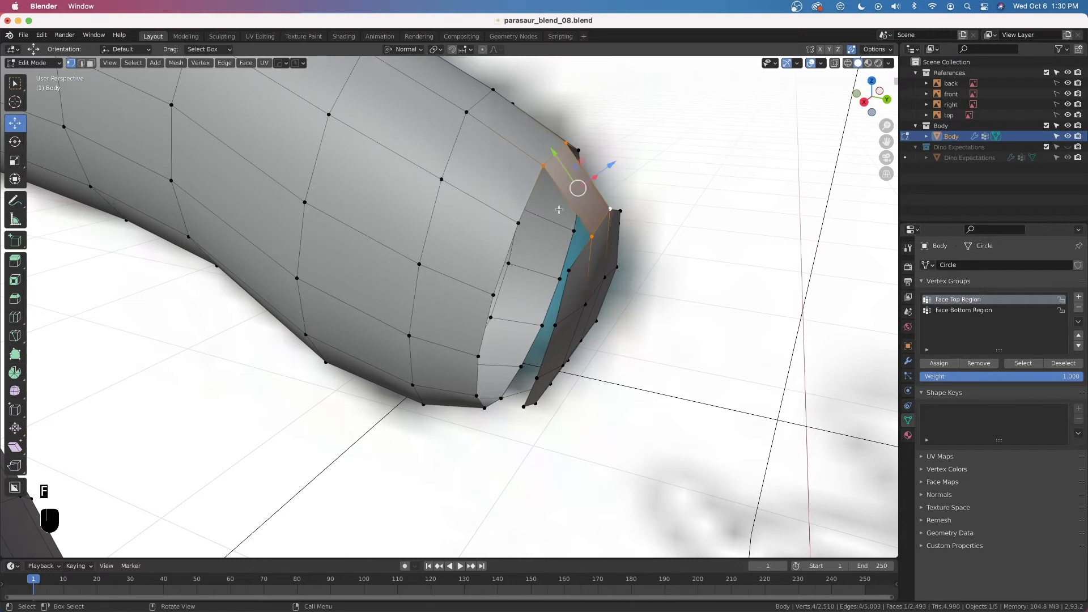
left_click(544, 164)
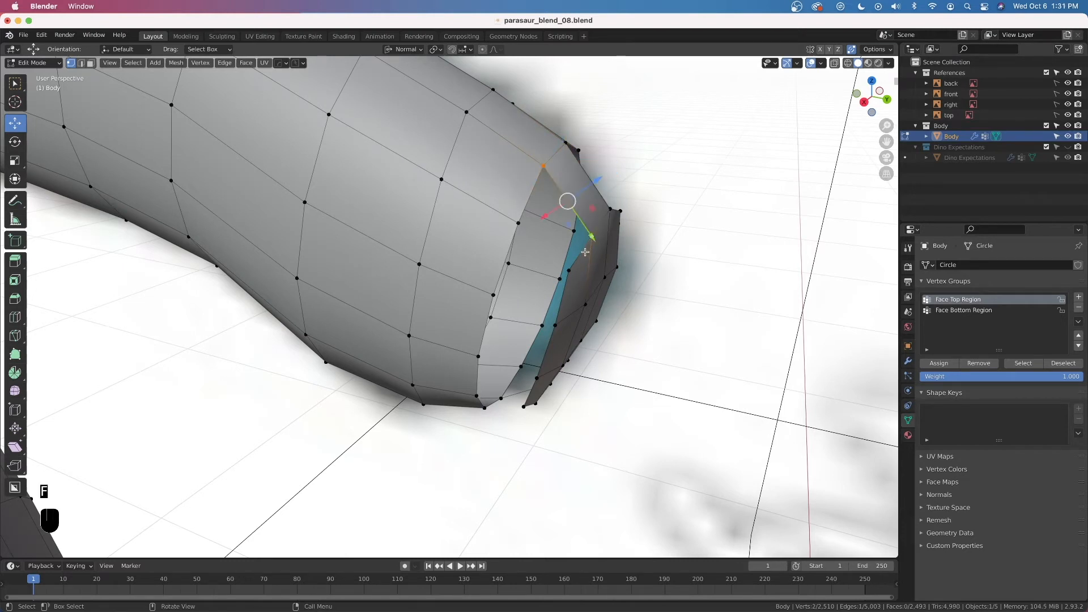
key("f")
key("f")
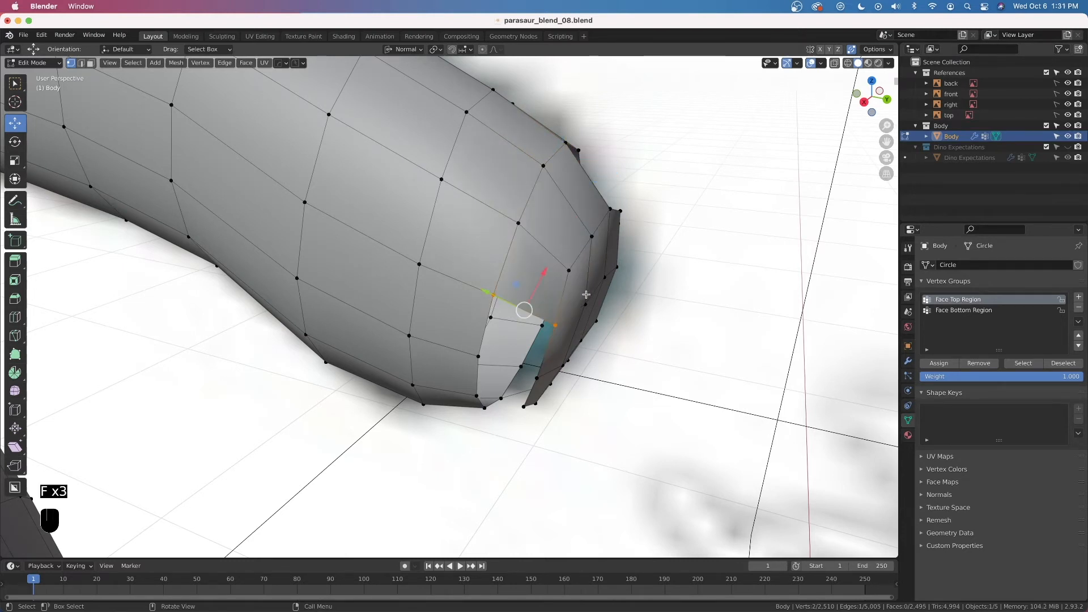
Continue filling faces around the underside of the crest tip between the rim and the end cap
middle_click_drag(585, 295, 585, 267)
scroll(586, 274, "down", 3)
key("grave")
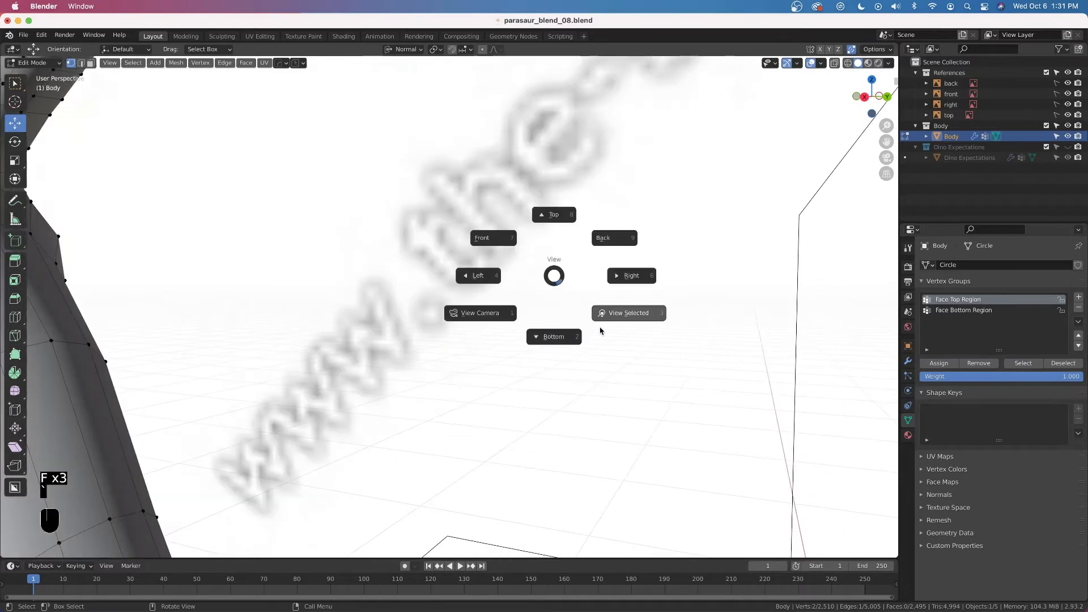
left_click(595, 324)
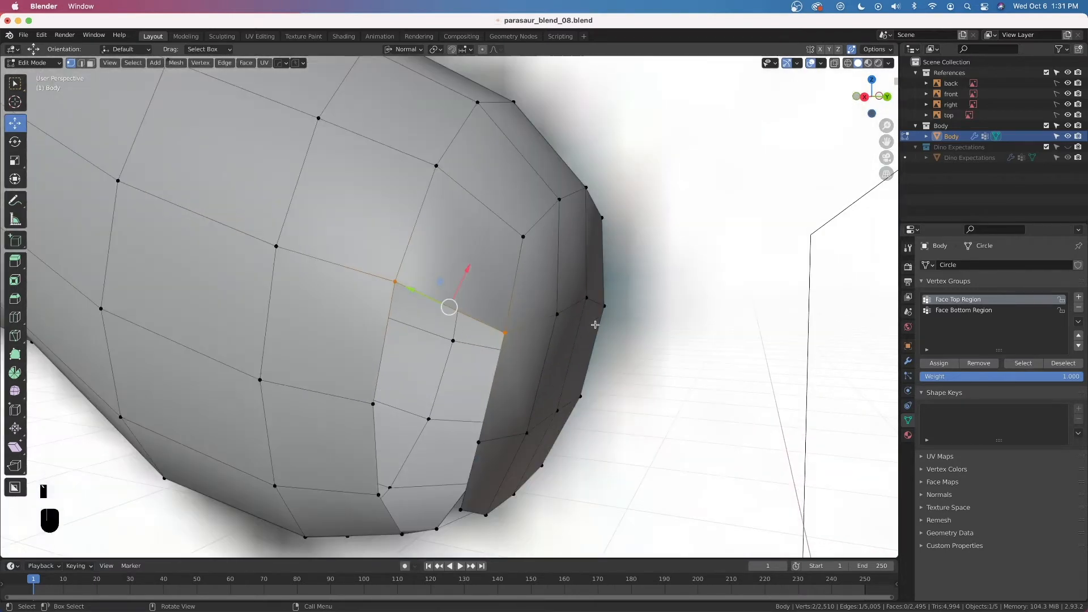
scroll(595, 325, "down", 3)
middle_click_drag(595, 324, 482, 336)
key("f")
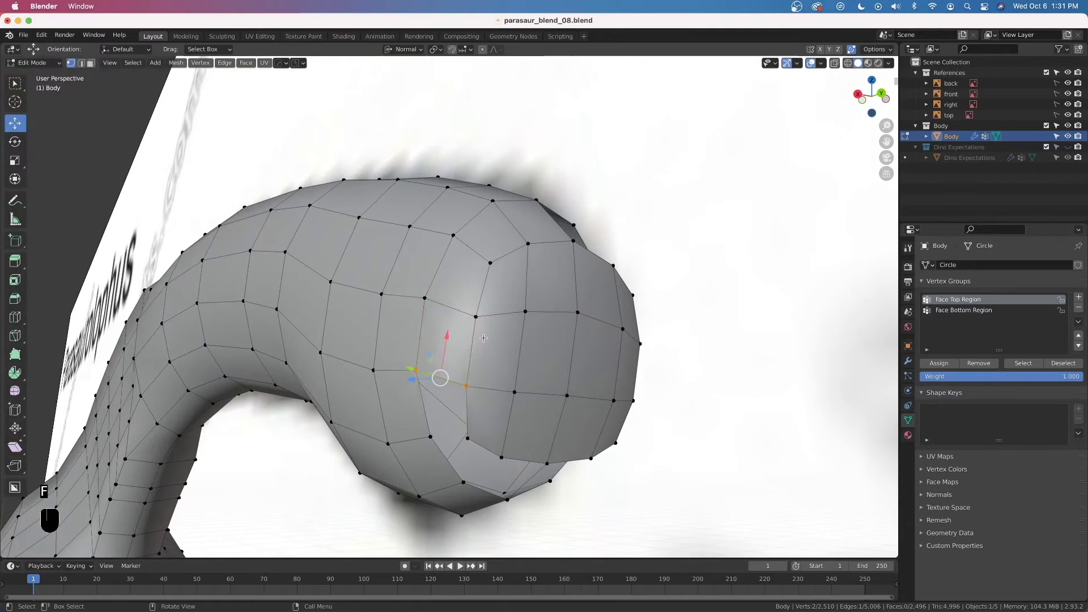
key("f")
key("f")
middle_click_drag(703, 424, 629, 424)
key("f")
key("f")
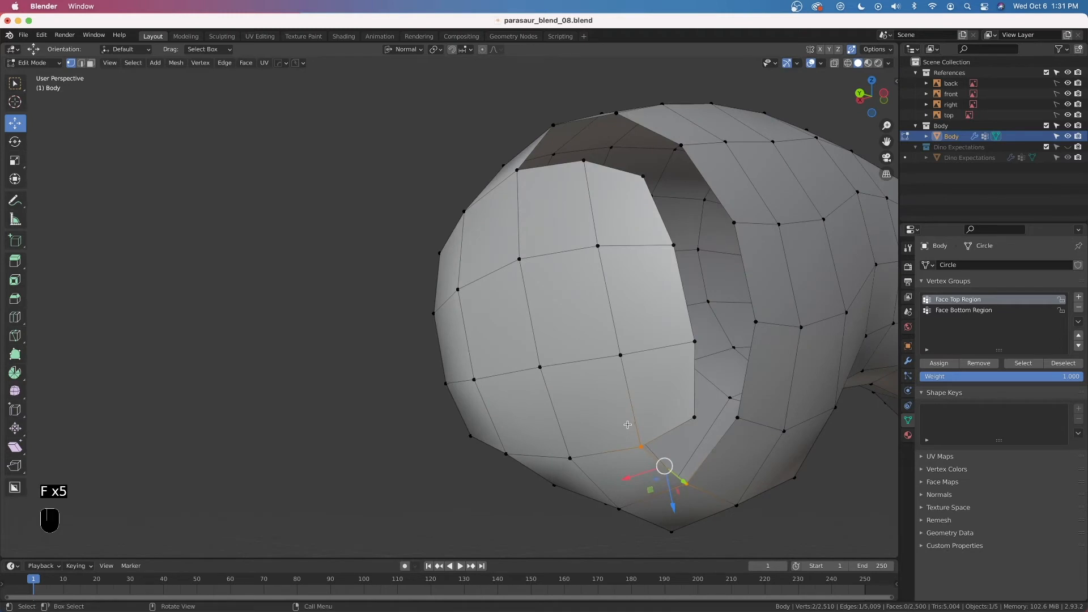
Fill the remaining faces up the opposite side of the crest tip until the gap is completely closed
key("f")
key("f")
key("f")
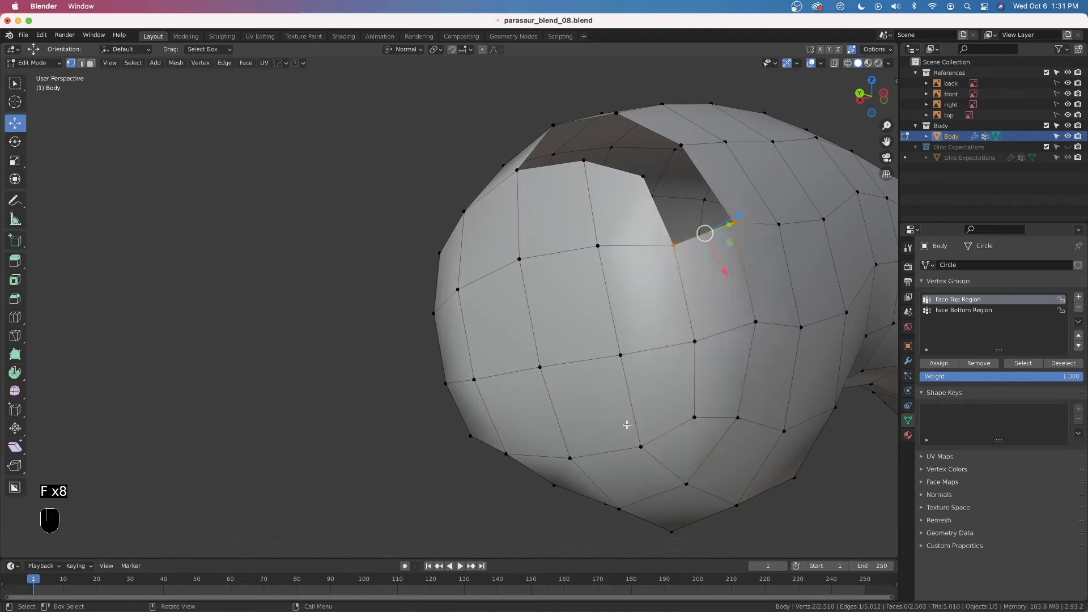
key("f")
key("f")
key("f")
middle_click_drag(605, 418, 731, 405)
left_click(821, 65)
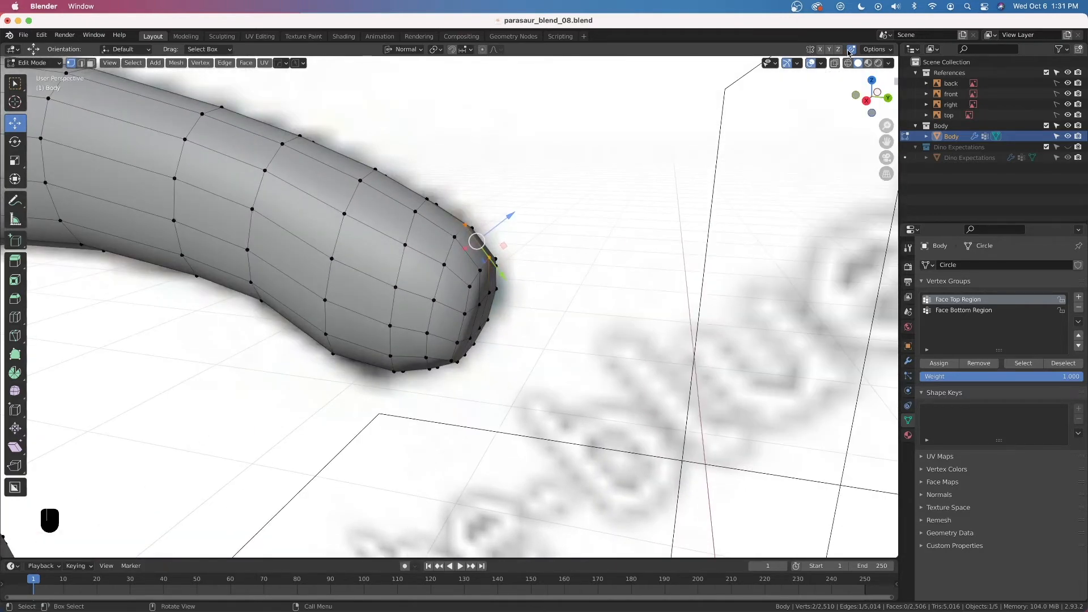
left_click(824, 65)
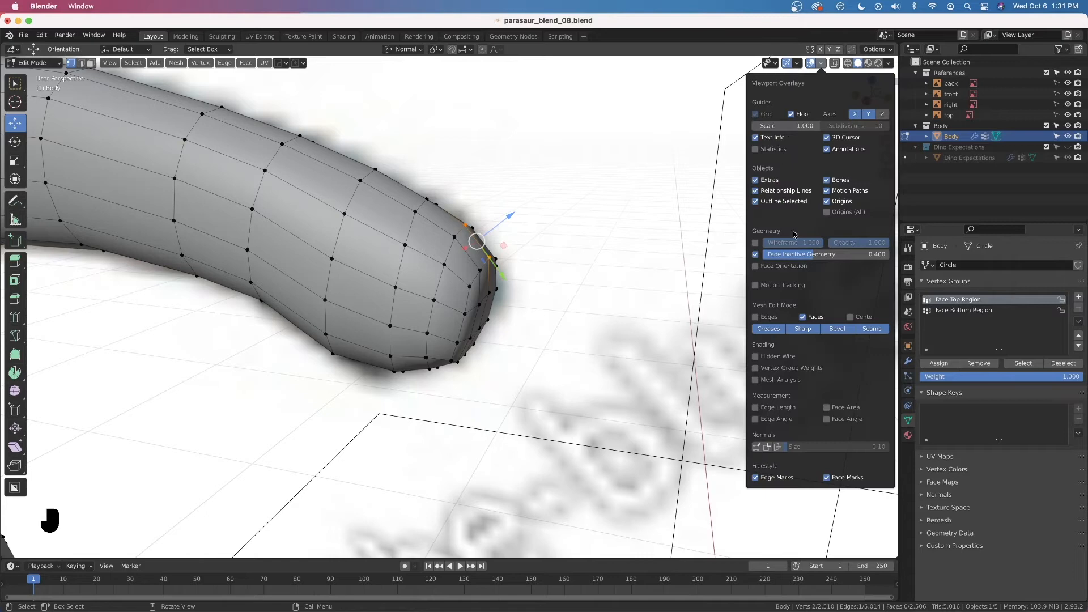
scroll(301, 365, "down", 6)
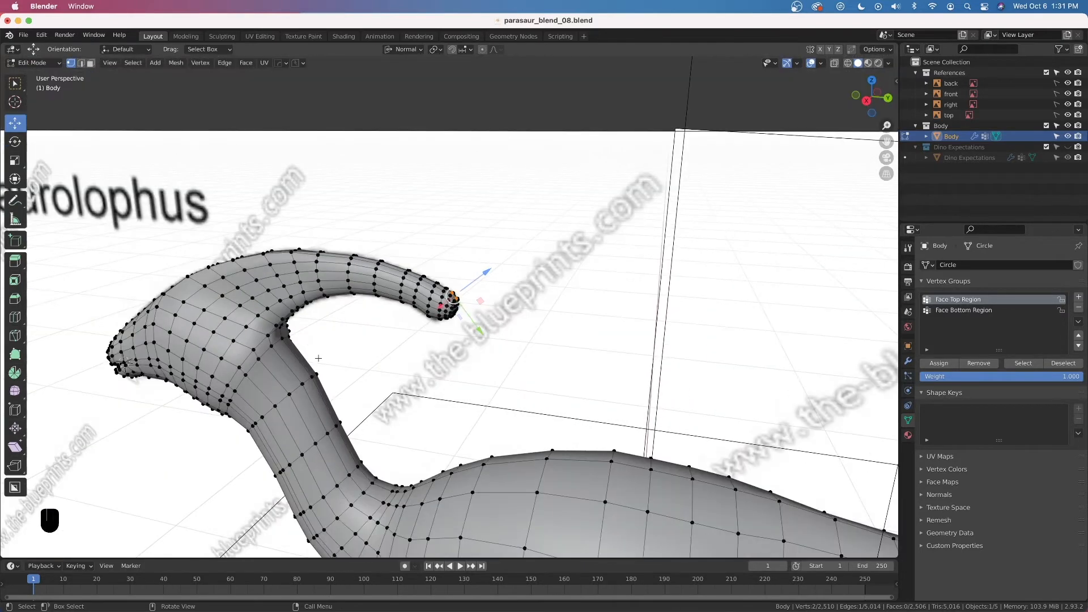
Check the smoothed head and crest in Object Mode, compare them with the right orthographic reference, and re-enter Edit Mode
key("Tab")
middle_click_drag(300, 365, 516, 292)
left_click_drag(516, 292, 494, 308)
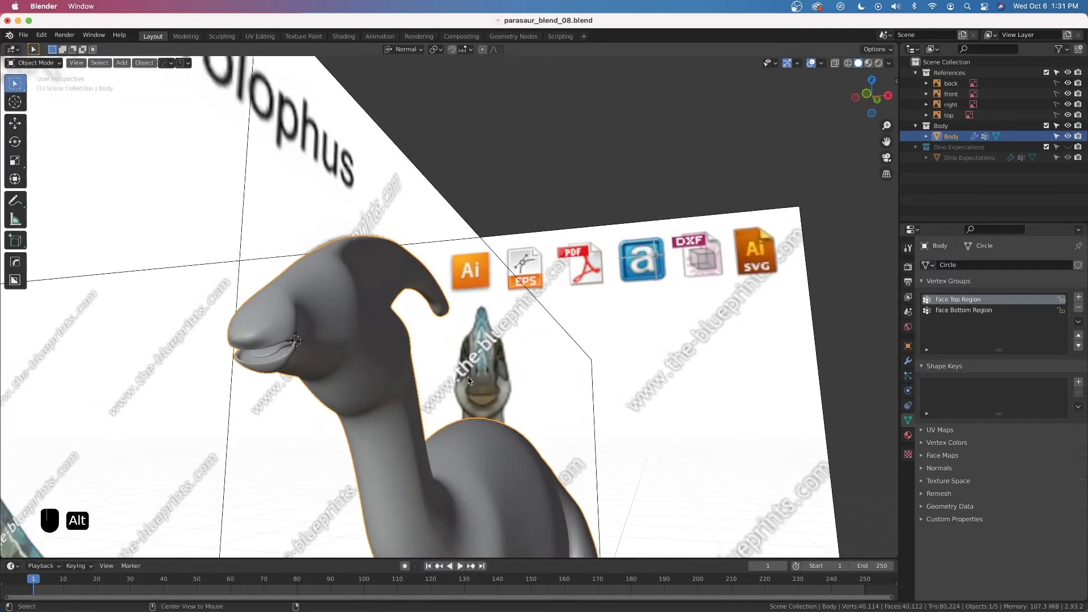
scroll(481, 401, "down", 5)
key("grave")
middle_click_drag(405, 363, 499, 351)
key("grave")
left_click(474, 364)
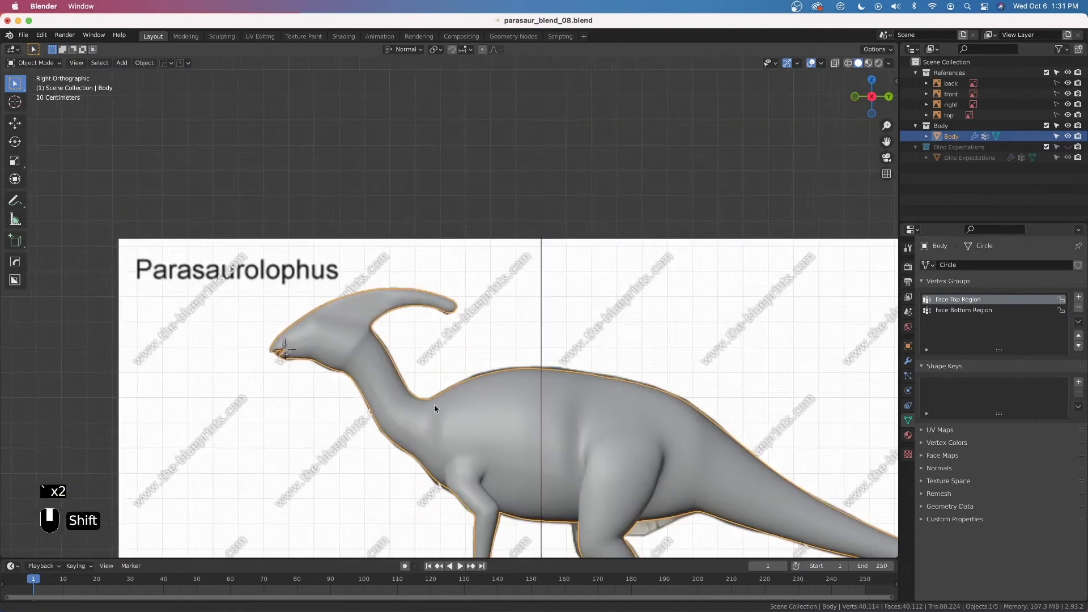
middle_click_drag(437, 413, 553, 359, "shift")
scroll(542, 365, "up", 2)
scroll(541, 365, "up", 3)
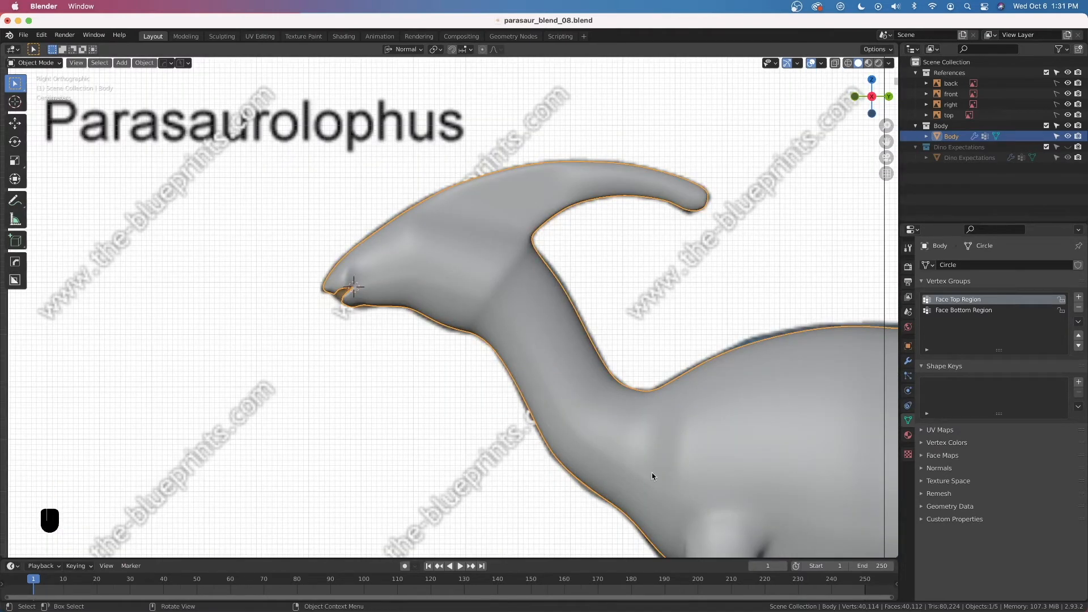
key("Tab")
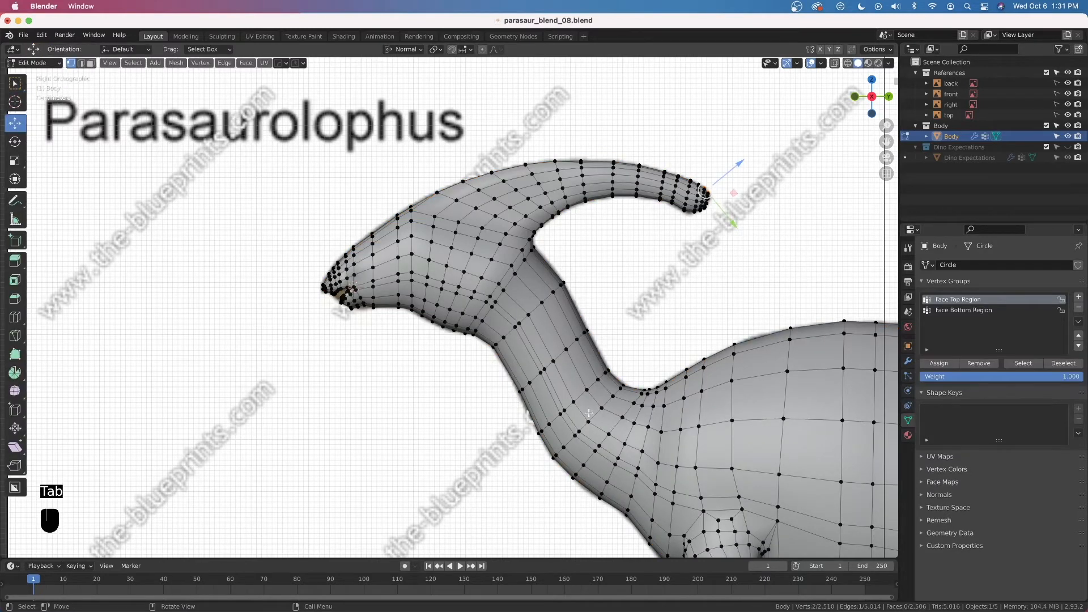
Check the smoothed head in Object Mode, and slide the cheek vertex directly behind the mouth corner upward along its vertical edge in Edit Mode
scroll(256, 209, "up", 1)
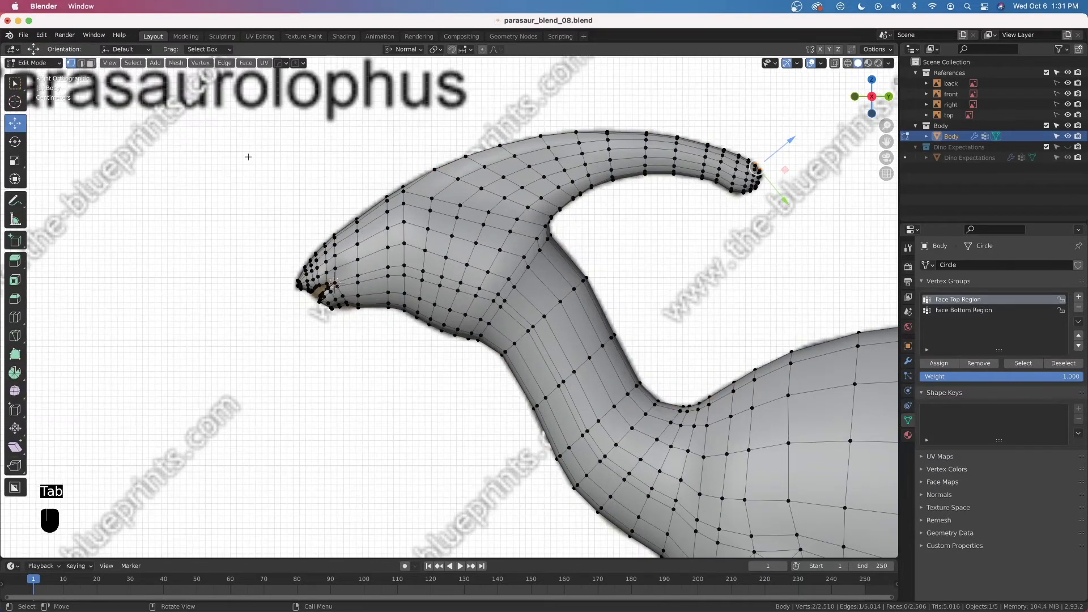
key("Tab")
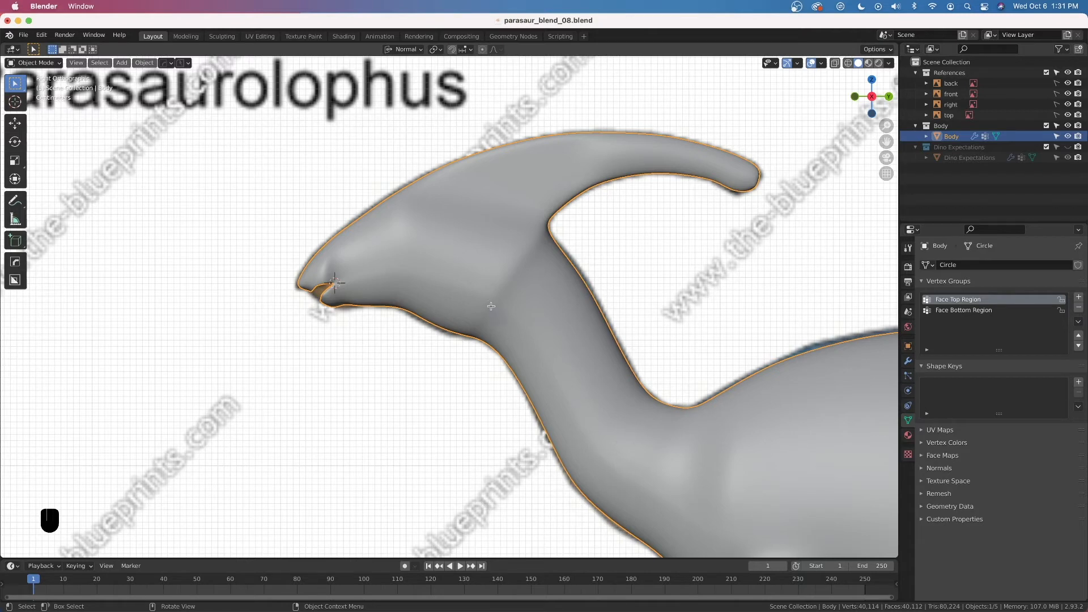
key("Tab")
scroll(436, 288, "up", 1)
scroll(94, 102, "up", 2)
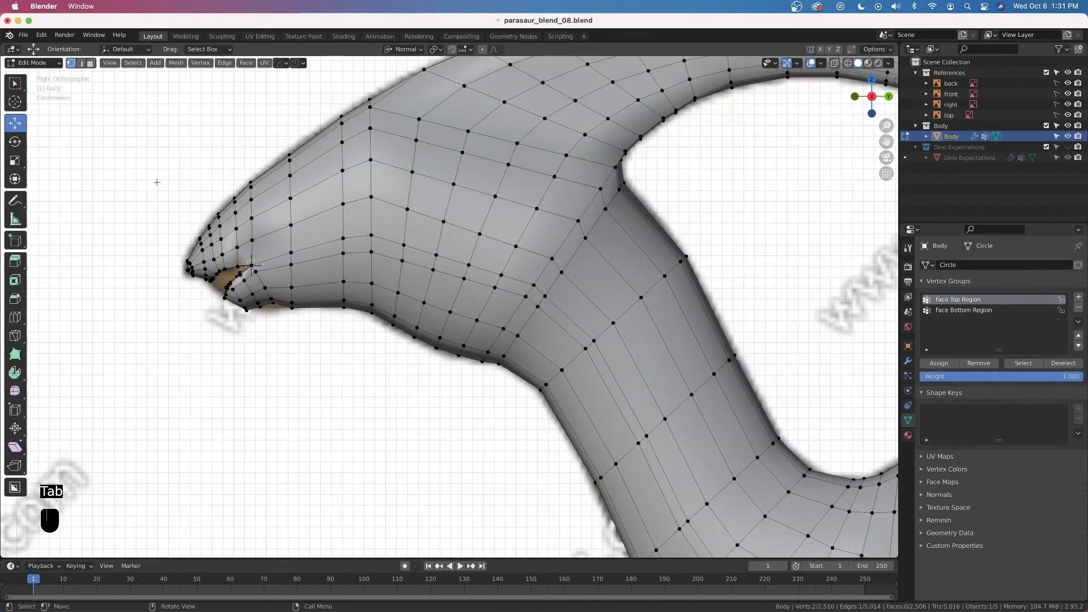
middle_click_drag(213, 198, 337, 211, "shift")
scroll(337, 211, "up", 3)
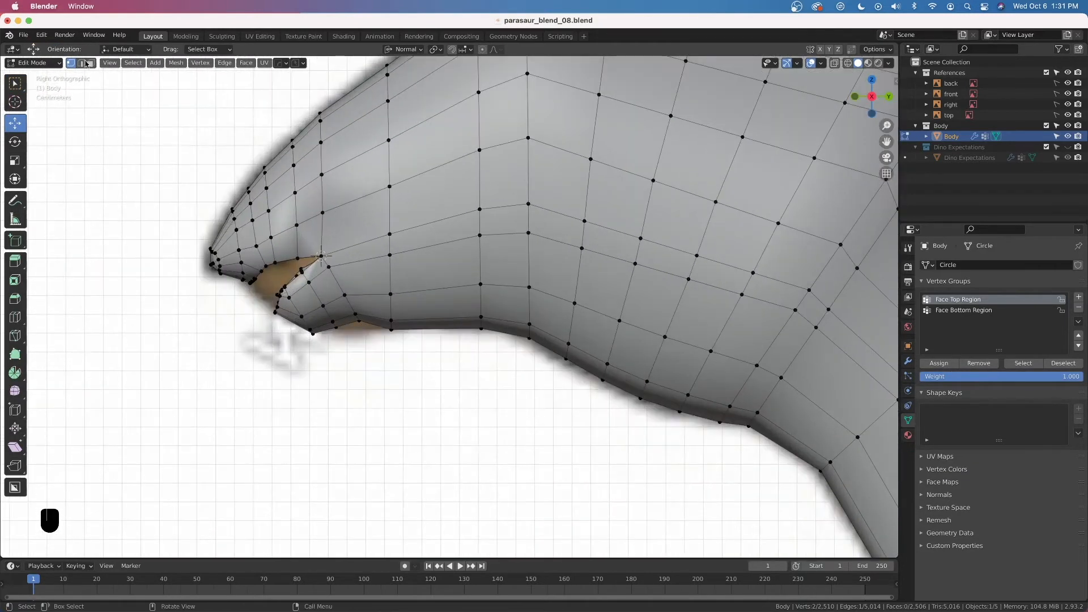
scroll(328, 205, "up", 2)
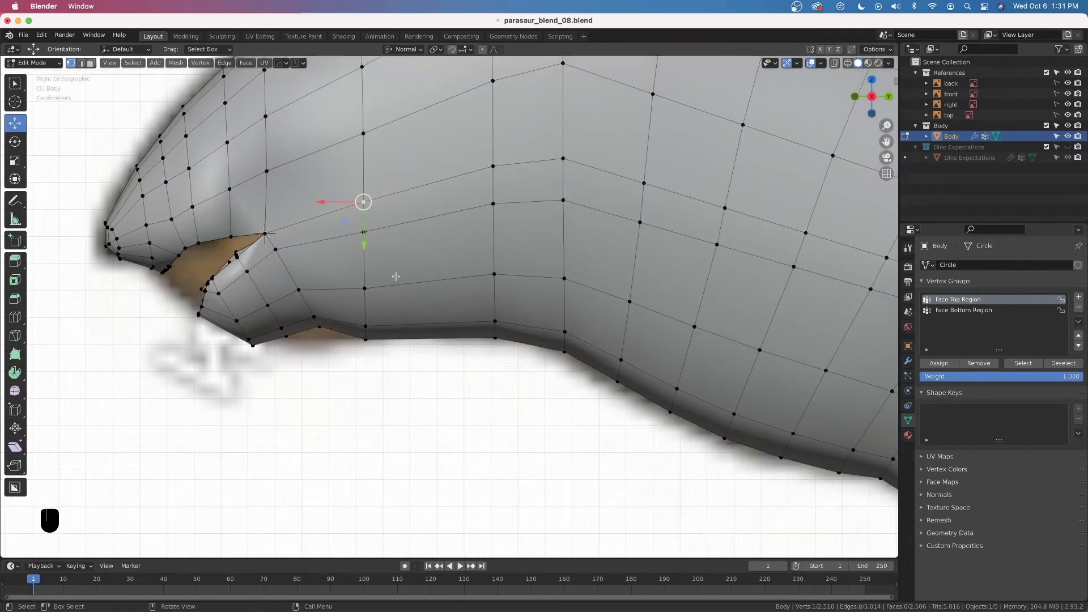
key("g")
key("g")
left_click(439, 290)
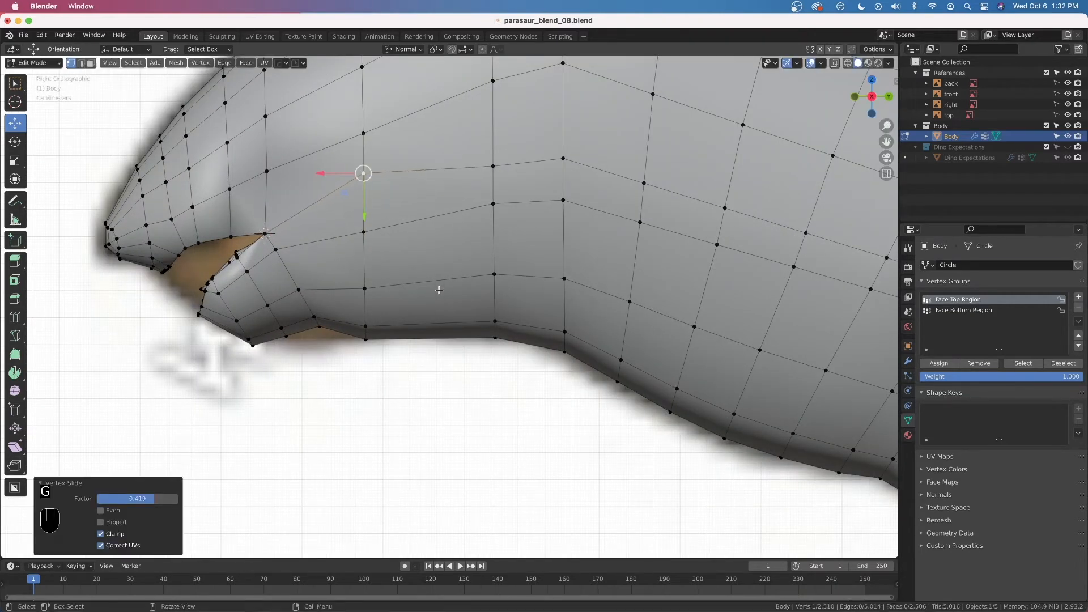
Slide the next two vertices of the same cheek row upward along their vertical edges to even out the face spacing
left_click(493, 167)
key("g")
key("g")
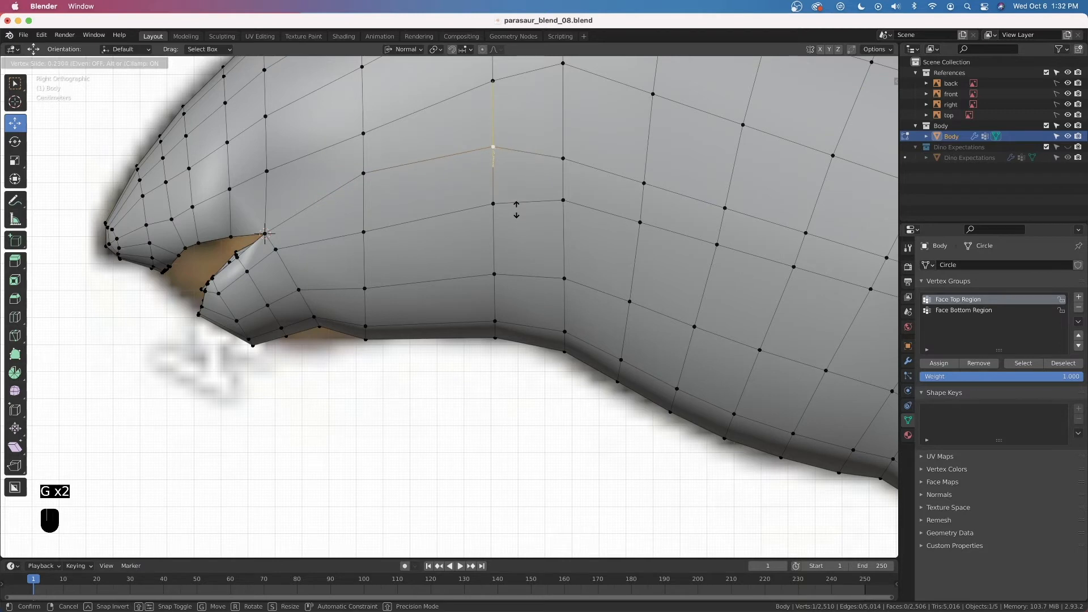
left_click(516, 192)
left_click(562, 158)
key("g")
key("g")
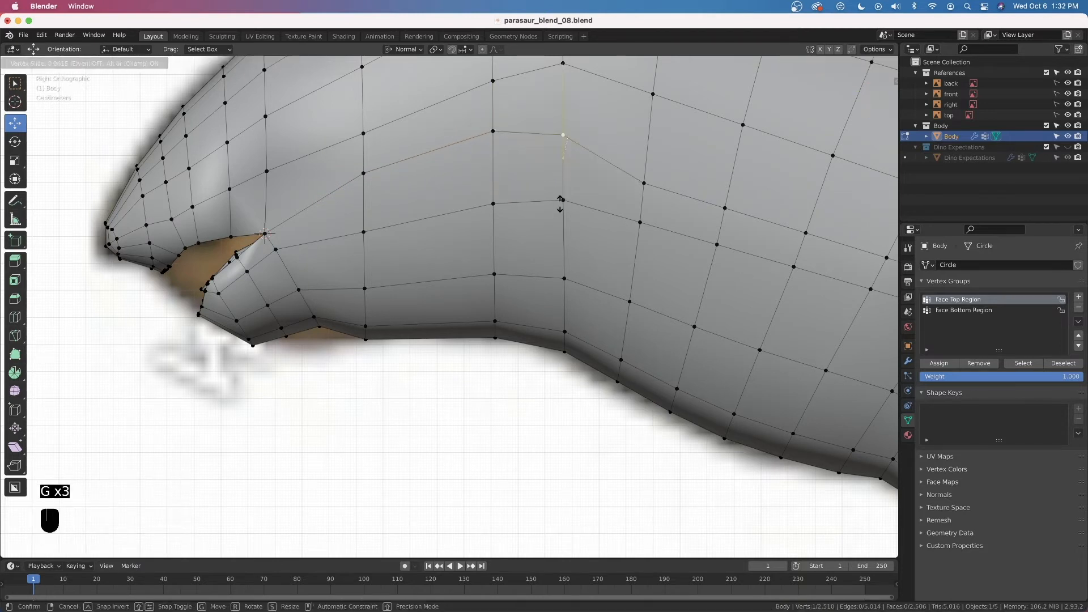
left_click(560, 201)
Slide the following two cheek-row vertices, past the bend toward the jaw, upward along their slanted edges
left_click(644, 183)
key("g")
key("g")
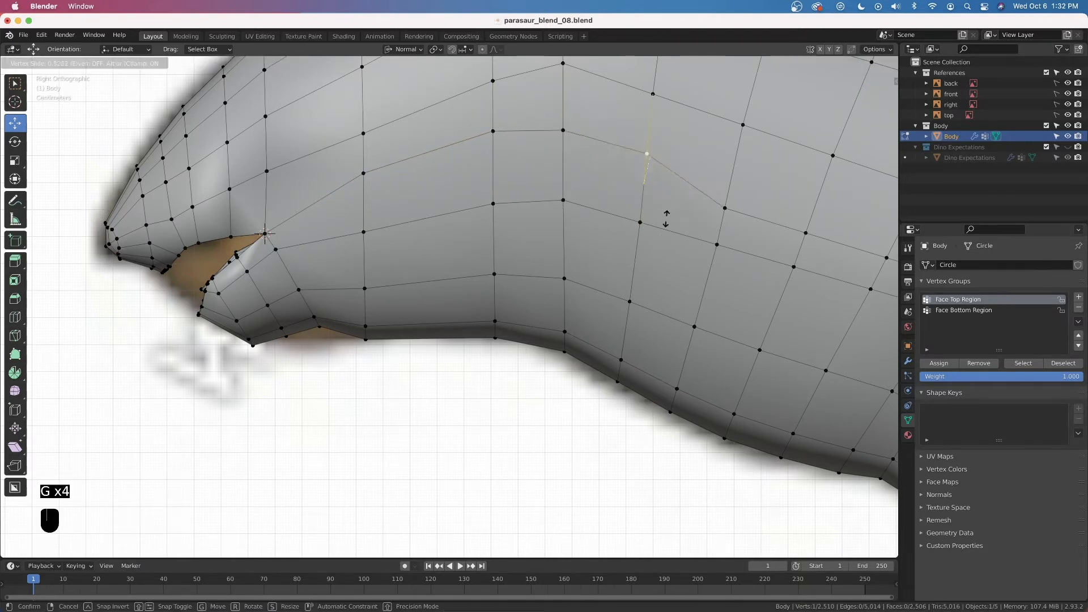
left_click(683, 207)
left_click(724, 208)
key("g")
key("g")
left_click(724, 260)
Slide the next two vertices of the row on the rear cheek up toward the crest along their edges
middle_click_drag(723, 261, 509, 261, "shift")
left_click(590, 235)
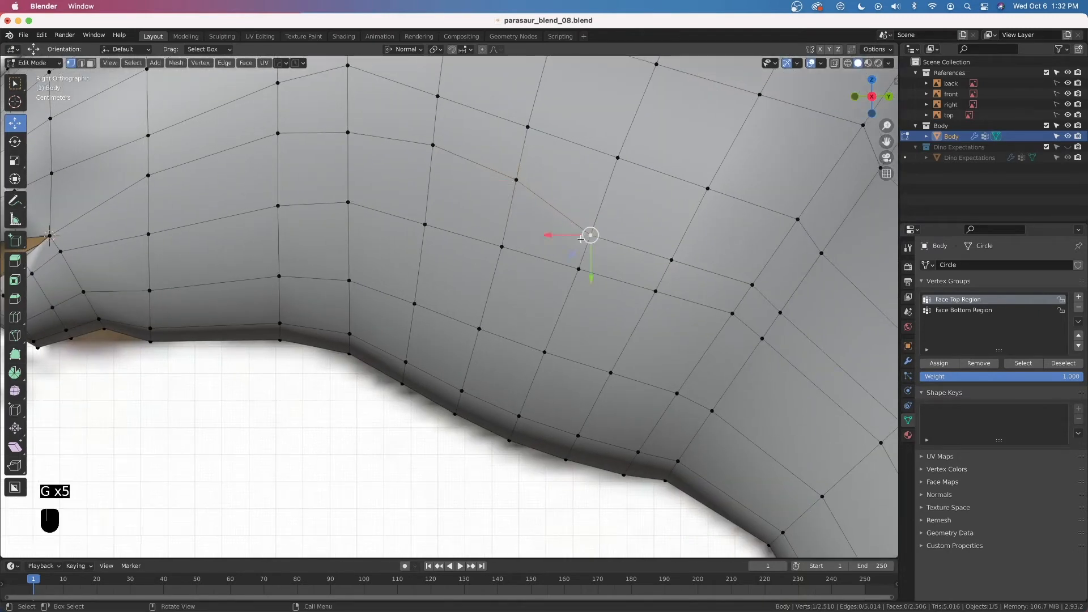
key("g")
key("g")
left_click(621, 310)
left_click(673, 276)
key("g")
key("g")
left_click(677, 306)
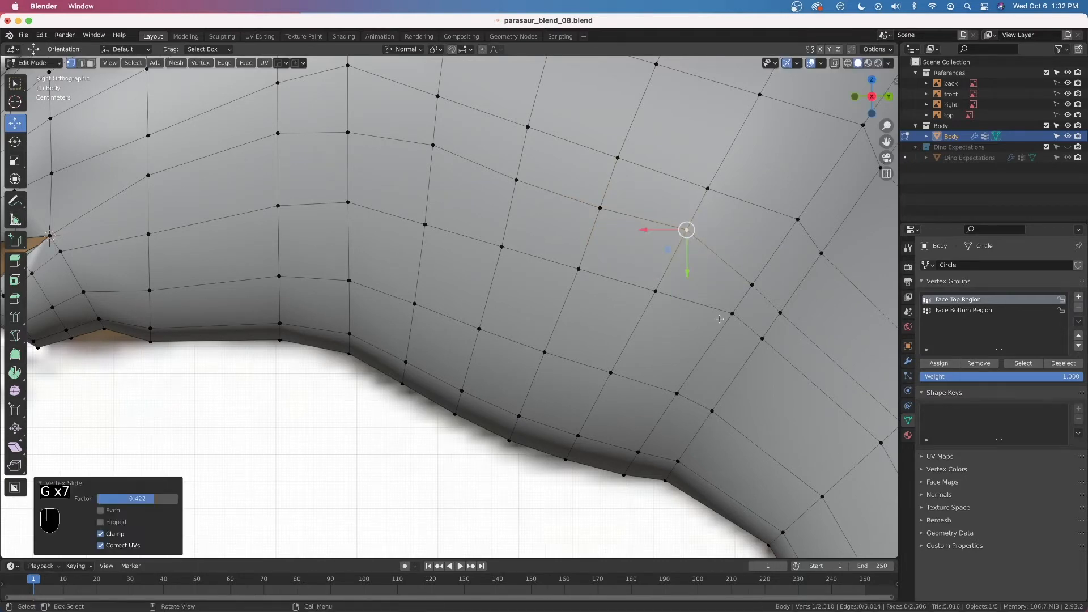
Slide the row's vertices on the two closely spaced loops behind the jaw up toward the crest
middle_click_drag(673, 302, 601, 333, "shift")
key("g")
key("g")
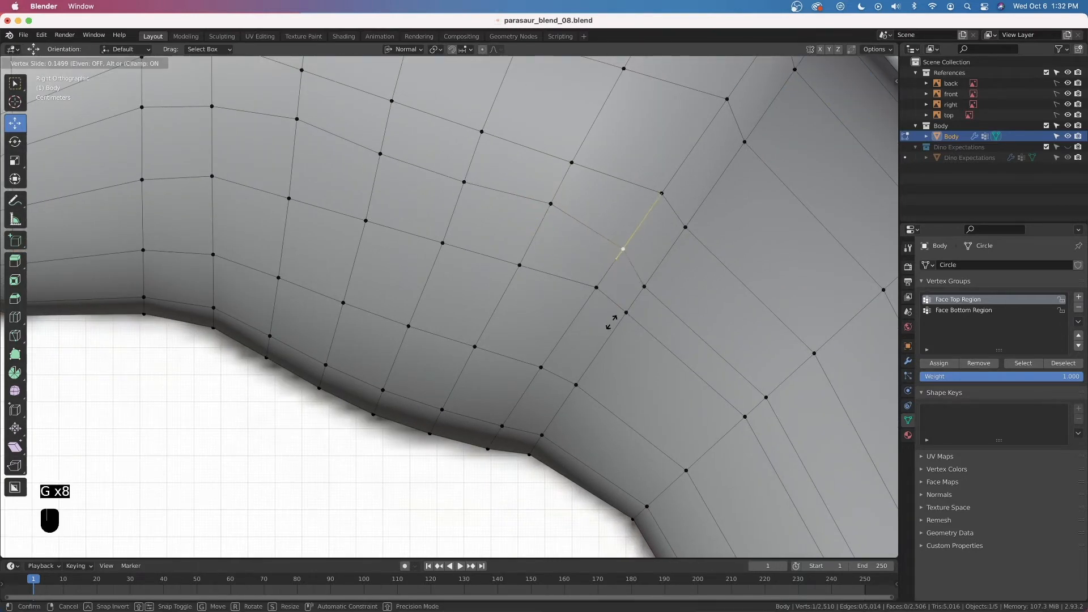
left_click(627, 308)
left_click(626, 312)
left_click(644, 287)
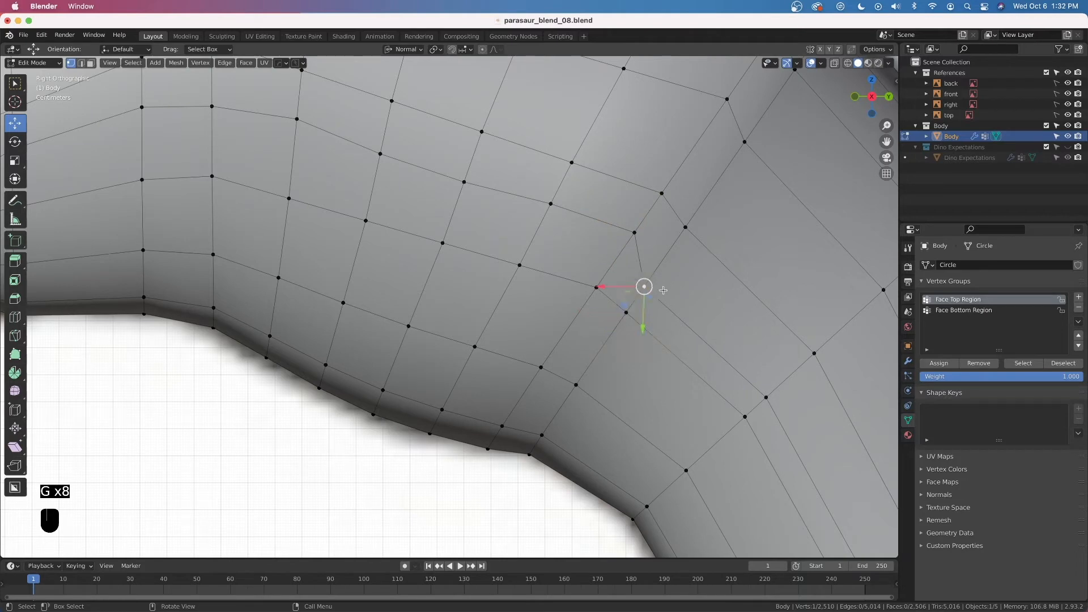
key("g")
left_click(668, 313)
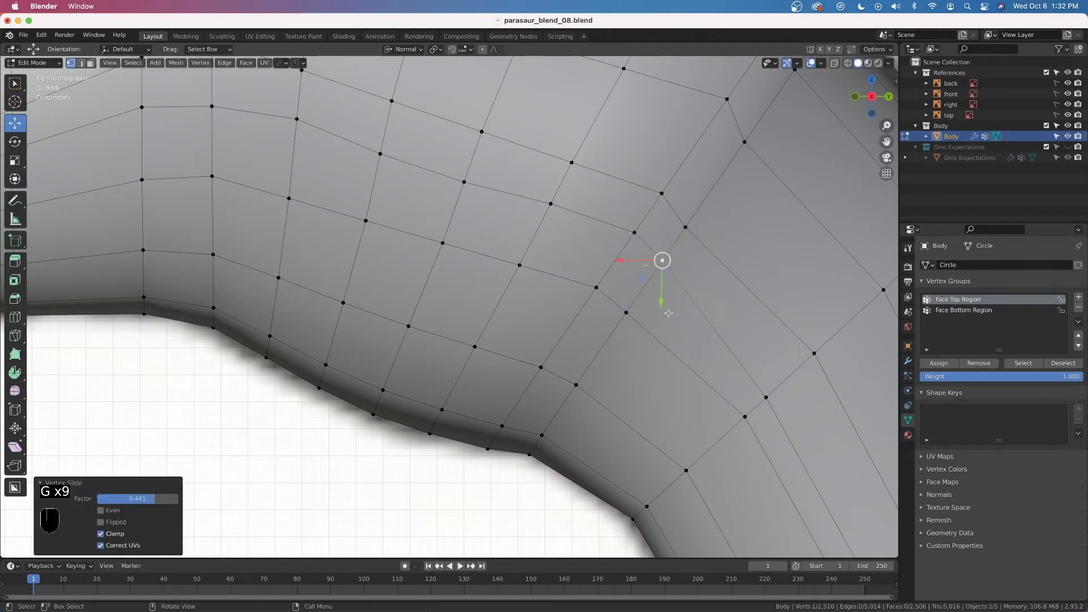
Spread two vertices of the uppermost neck ring, sliding the lower one toward the throat and the upper one toward the nape
left_click(732, 423)
key("g")
key("g")
left_click(718, 439)
scroll(718, 439, "down", 5)
middle_click_drag(671, 420, 564, 336, "shift")
left_click(551, 250)
key("g")
key("g")
left_click(570, 265)
Slide the next higher vertex on each of the two loops behind the jaw up toward the crest
left_click(481, 186)
key("g")
key("g")
left_click(486, 167)
left_click(463, 159)
key("g")
key("g")
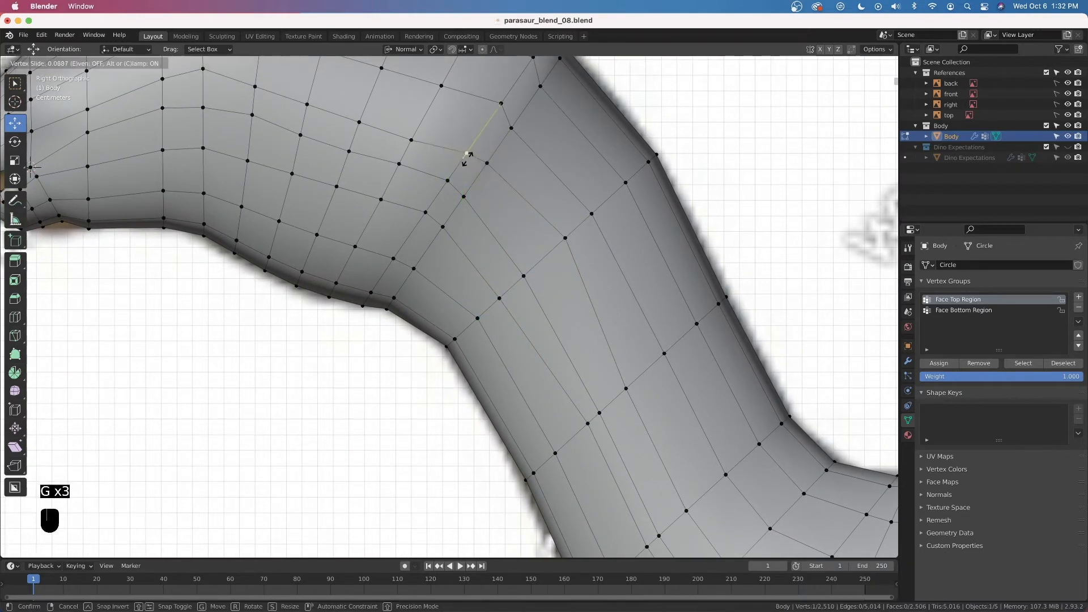
left_click(468, 155)
Slide the first two vertices of the next higher cheek row, just past the cheek bend, upward along their edges
left_click(257, 88)
key("g")
key("g")
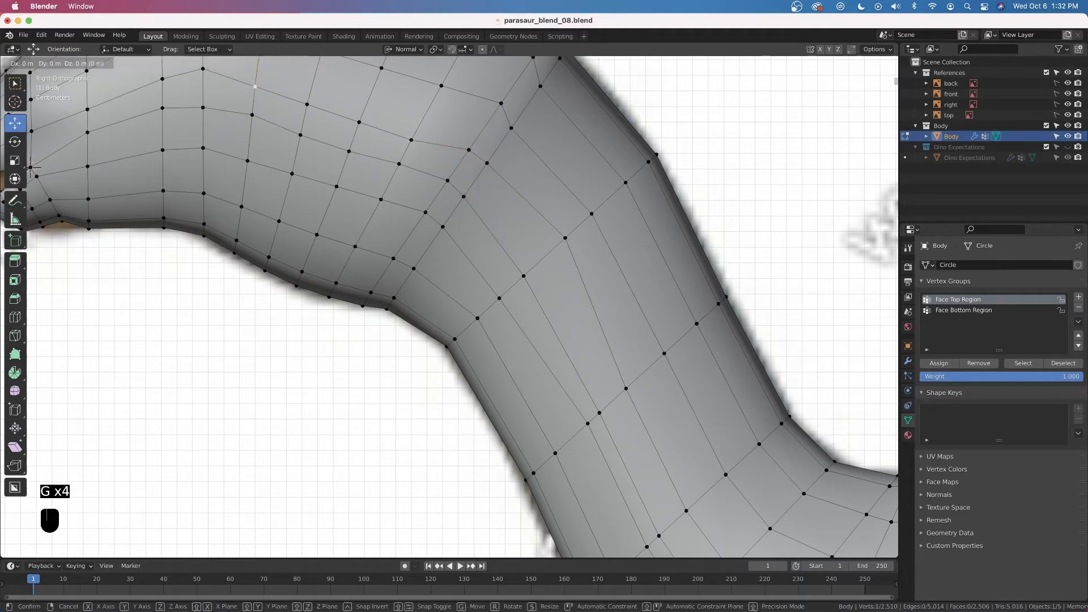
left_click(275, 99)
left_click(308, 107)
key("g")
key("g")
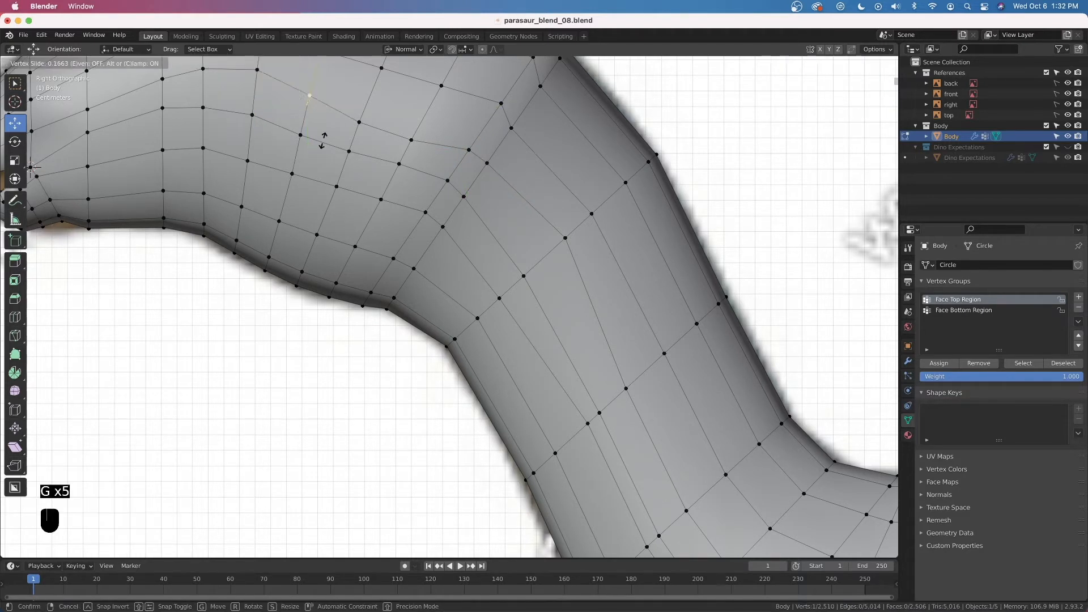
left_click(326, 132)
Slide the remaining two vertices of the higher cheek row, in front of the jaw loops, up toward the crest
left_click(359, 122)
key("g")
key("g")
left_click(367, 103)
left_click(416, 130)
key("g")
key("g")
left_click(425, 179)
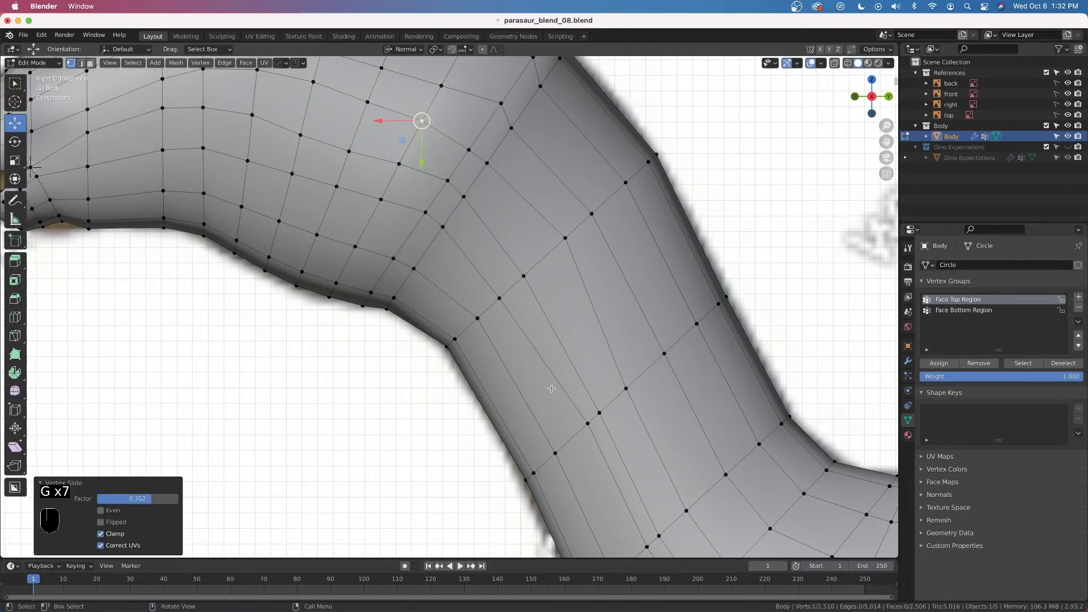
Slide one vertex of the mid-neck ring toward the throat and one middle vertex of the uppermost neck ring toward the nape
left_click(581, 430)
key("g")
key("g")
left_click(536, 325)
left_click(523, 276)
key("g")
key("g")
left_click(555, 305)
Slide the two middle vertices of the mid-neck ring toward the nape to even the ring's spacing
left_click(627, 394)
key("g")
key("g")
left_click(645, 412)
left_click(599, 414)
key("g")
key("g")
left_click(619, 436)
Slide the two middle vertices of the lower-neck ring toward the nape along the ring
middle_click_drag(627, 455, 534, 325, "shift")
left_click(593, 381)
key("g")
key("g")
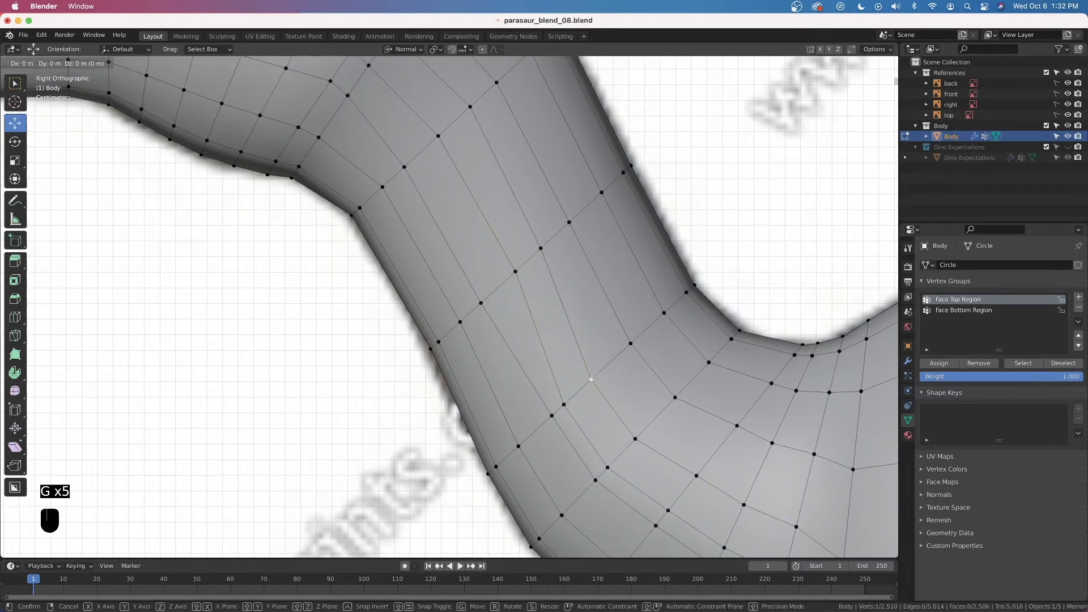
left_click(613, 423)
left_click(564, 404)
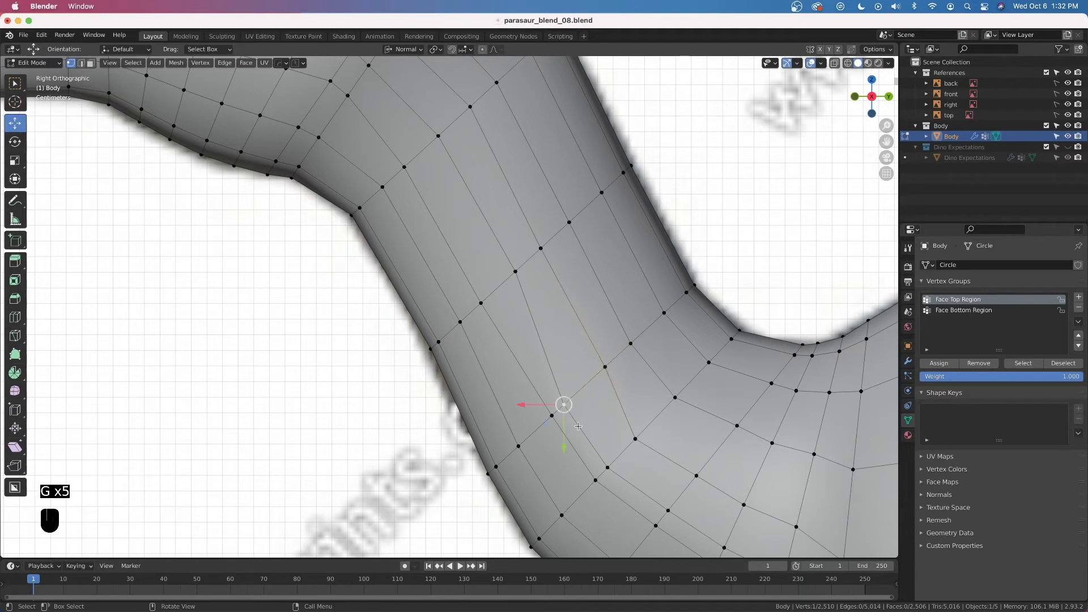
key("g")
key("g")
left_click(593, 418)
Nudge a throat-side vertex of the mid-neck ring toward the nape, and slide two middle vertices of the neck-base ring to even their spacing
left_click(551, 416)
key("g")
key("g")
left_click(560, 432)
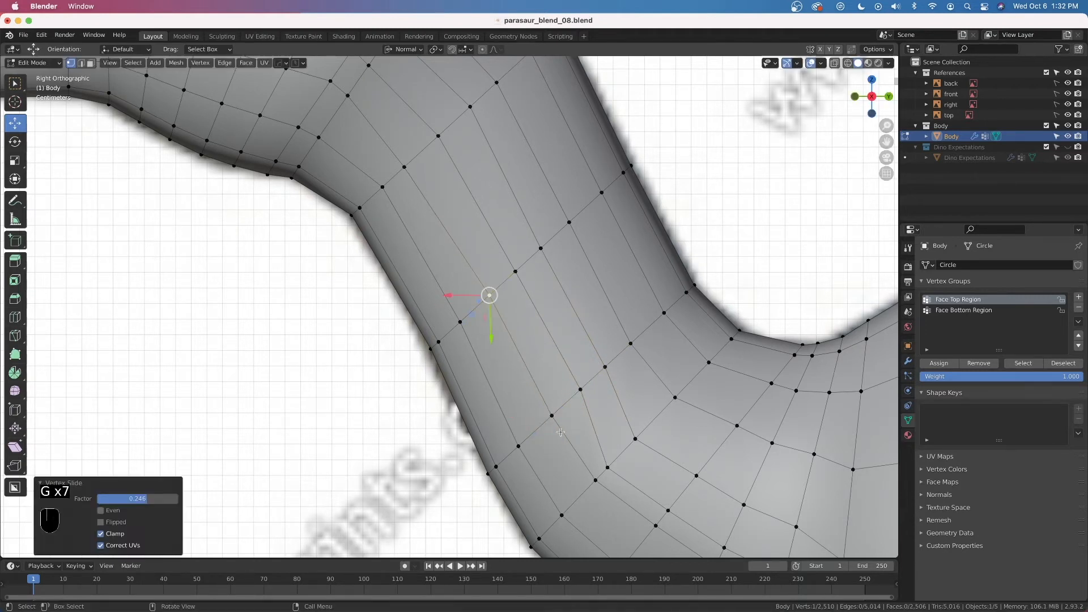
left_click(609, 468)
key("g")
key("g")
left_click(620, 455)
left_click(635, 439)
key("g")
key("g")
left_click(658, 443)
Separate two crowded vertices on the ring just behind the neck base, sliding one toward the chest and the other toward the back
middle_click_drag(658, 443, 551, 406, "shift")
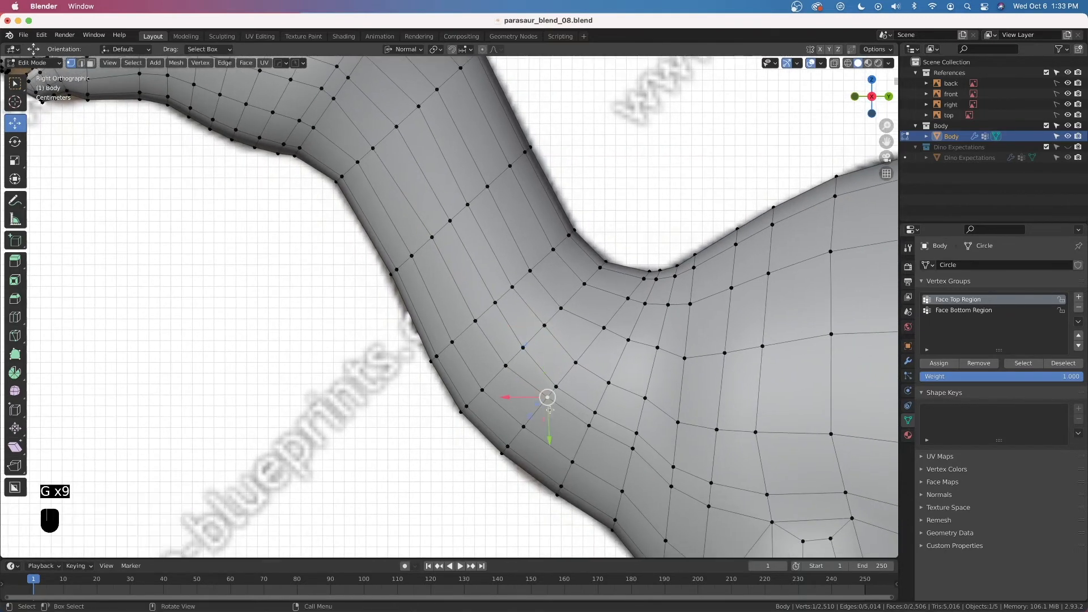
key("g")
key("g")
left_click(543, 421)
key("g")
key("g")
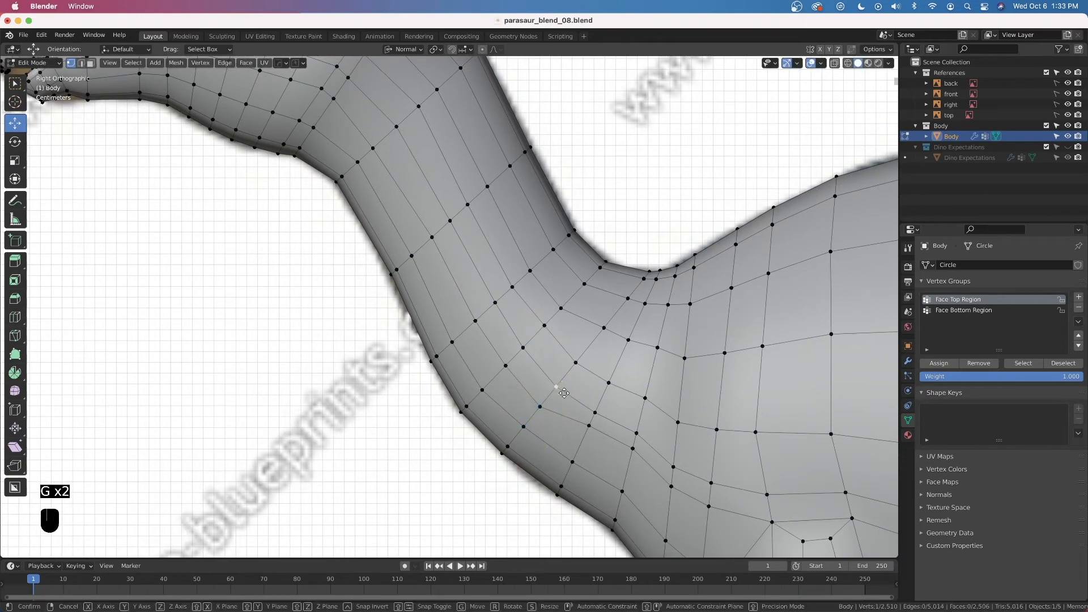
left_click(592, 409)
Separate the two close vertices on the next shoulder ring, sliding one upward and the other down toward the chest
left_click(595, 411)
key("g")
key("g")
left_click(614, 413)
left_click(584, 433)
key("g")
key("g")
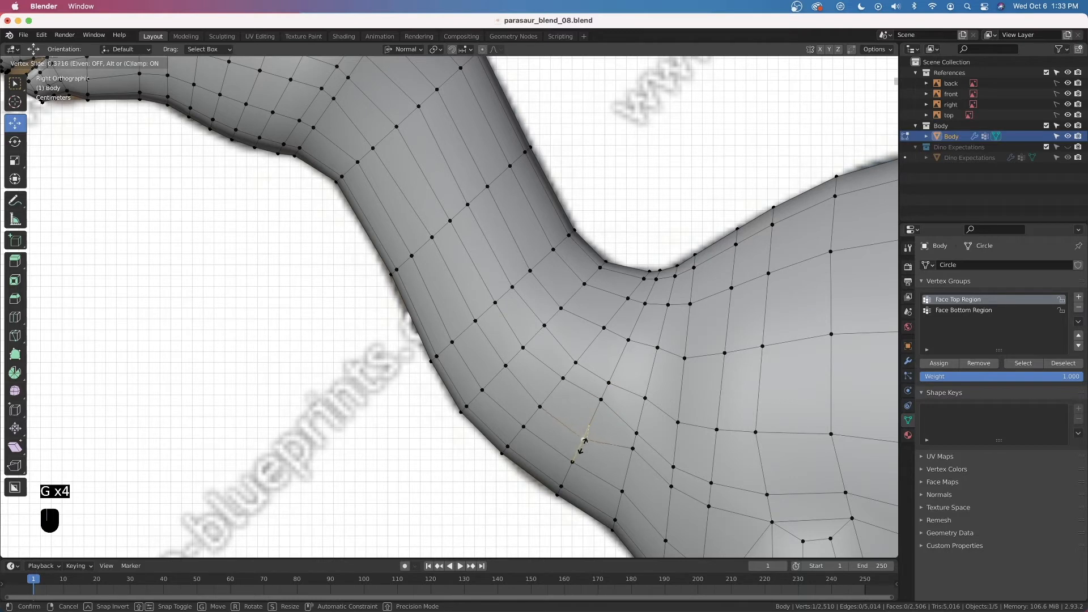
left_click(583, 444)
Slide the next higher vertex on the shoulder ring and on the ring in front of it up toward the back
key("g")
key("g")
left_click(616, 371)
key("g")
key("g")
left_click(594, 359)
Slide the same row's vertices on the next two shoulder rings upward along their vertical edges
middle_click_drag(675, 481, 578, 439, "shift")
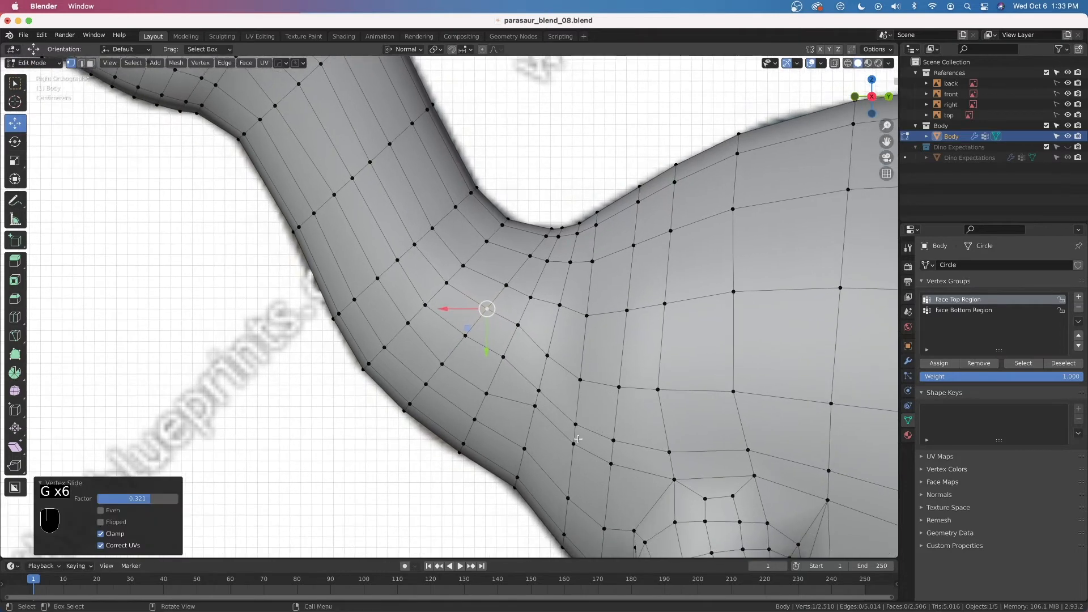
left_click(541, 383)
key("g")
key("g")
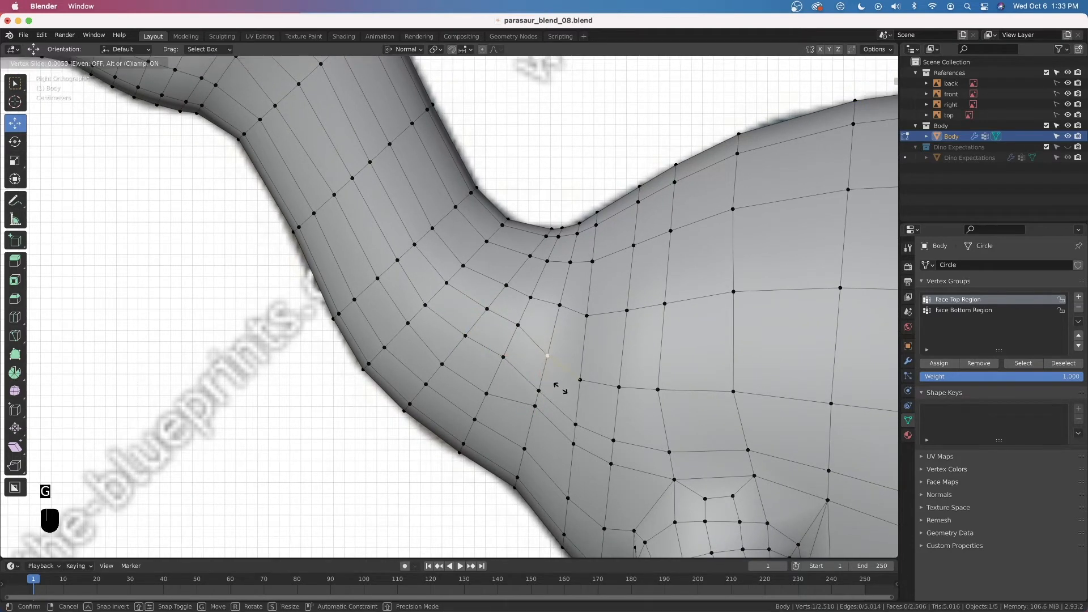
left_click(564, 380)
key("g")
key("g")
left_click(602, 393)
Slide the same row's vertices on the next three shoulder rings upward along their vertical edges
left_click(616, 390)
key("g")
key("g")
left_click(621, 374)
left_click(656, 391)
key("g")
key("g")
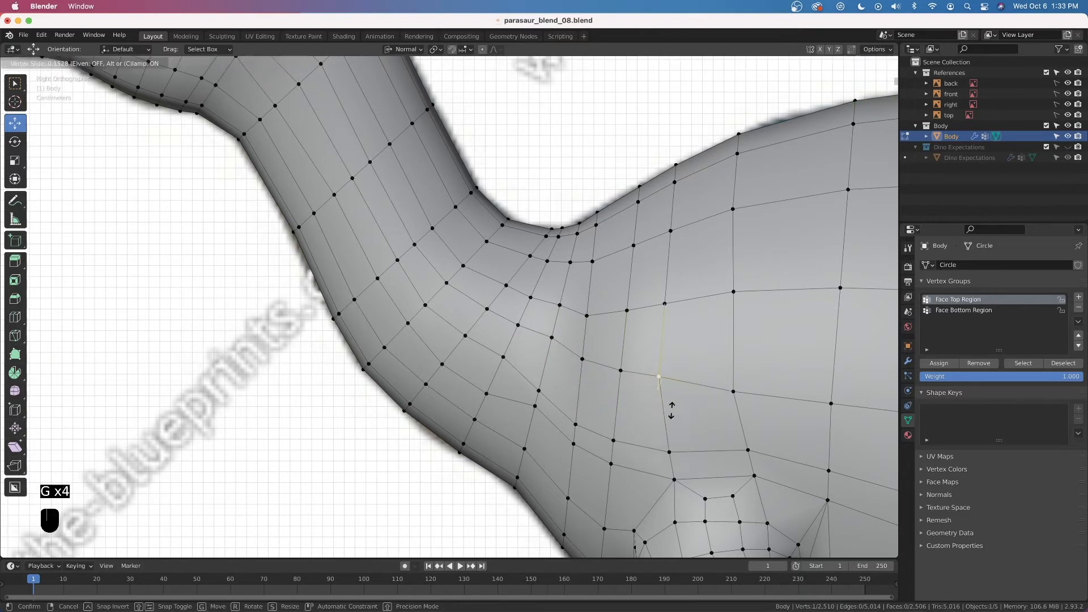
left_click(671, 410)
left_click(734, 391)
key("g")
key("g")
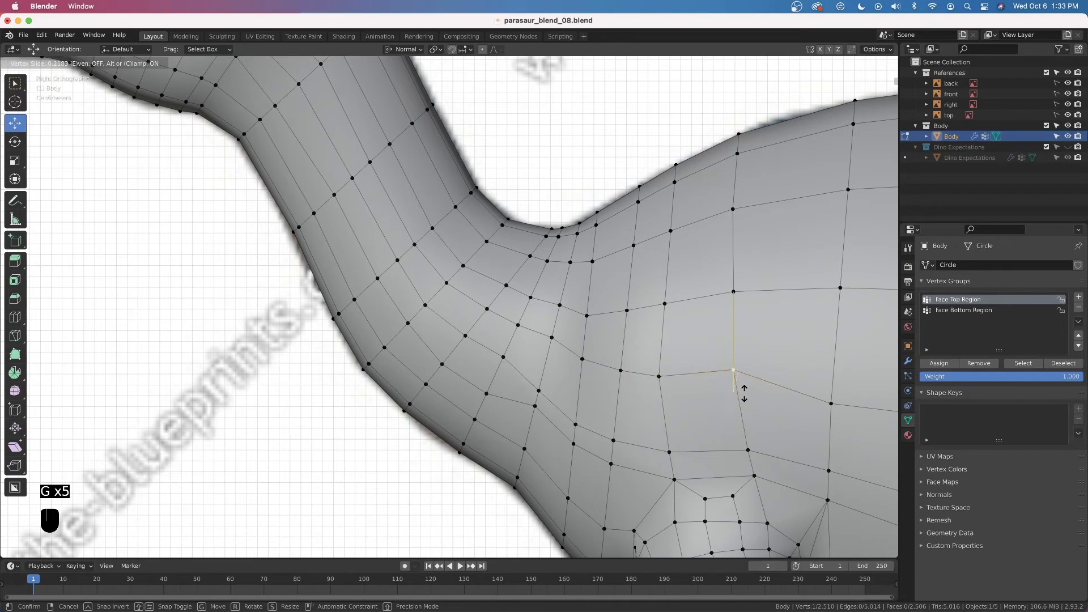
left_click(744, 392)
Separate the two close vertices on the lower neck-base ring, sliding one down toward the chest and the other up toward the back
left_click(536, 405)
key("g")
key("g")
left_click(545, 437)
left_click(540, 388)
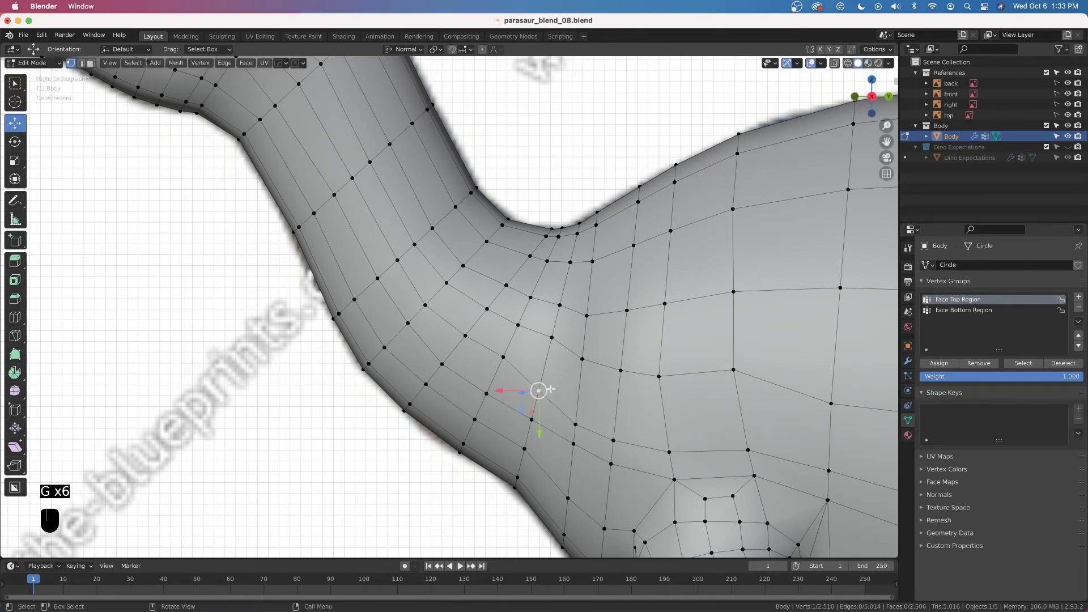
key("g")
key("g")
left_click(560, 380)
Slide the upper vertex of the crowded pair on the next ring back upward to open the gap
left_click(576, 425)
key("g")
key("g")
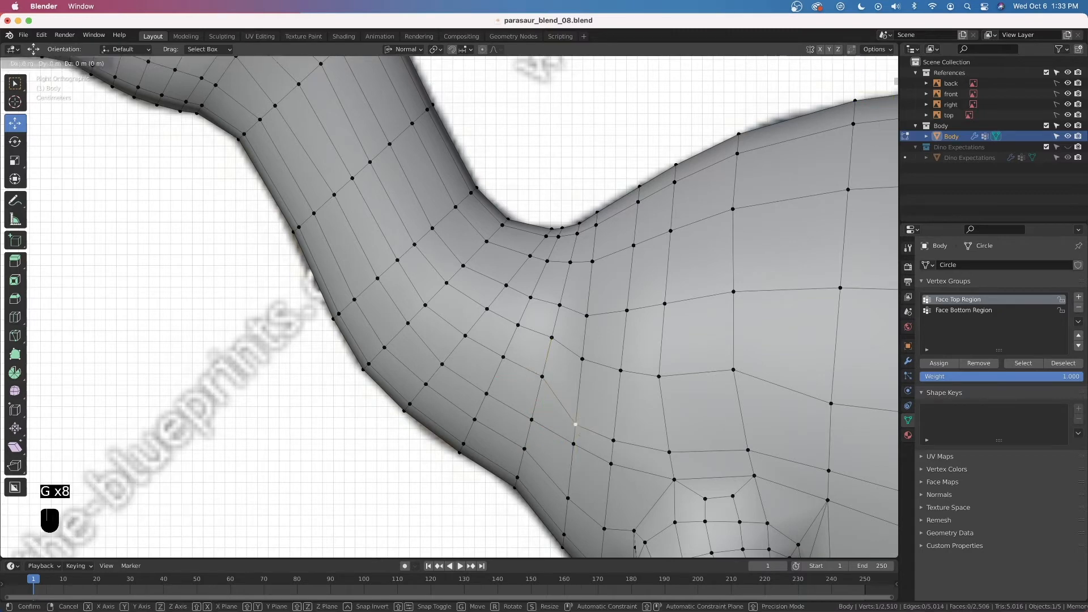
left_click(621, 449)
Slide the mid-shoulder row's vertices on the two rings above the front leg upward to level the row
middle_click_drag(621, 449, 541, 415, "shift")
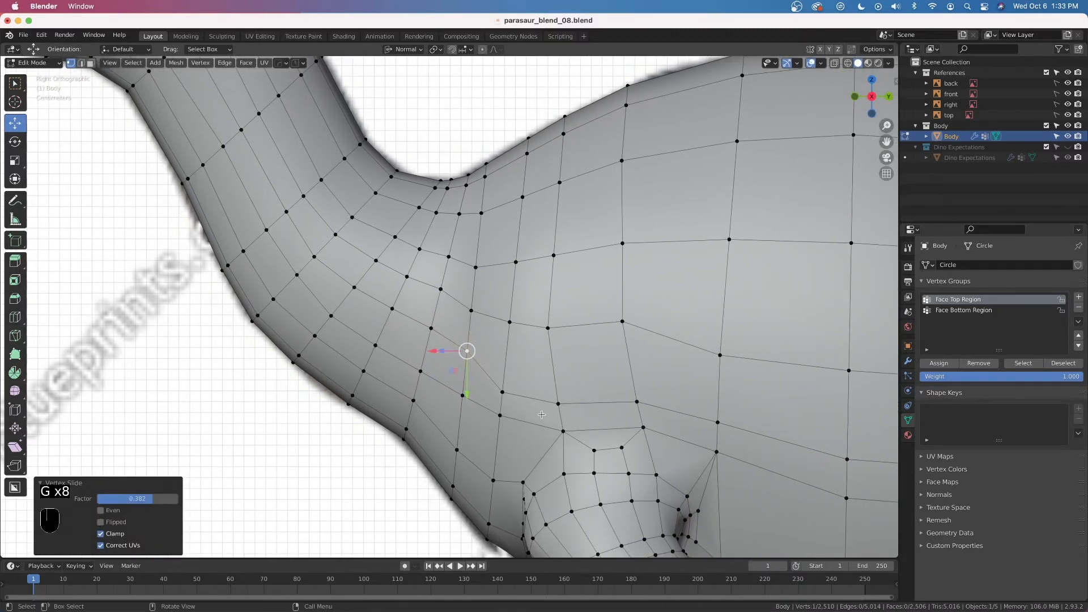
left_click(622, 321)
key("g")
key("g")
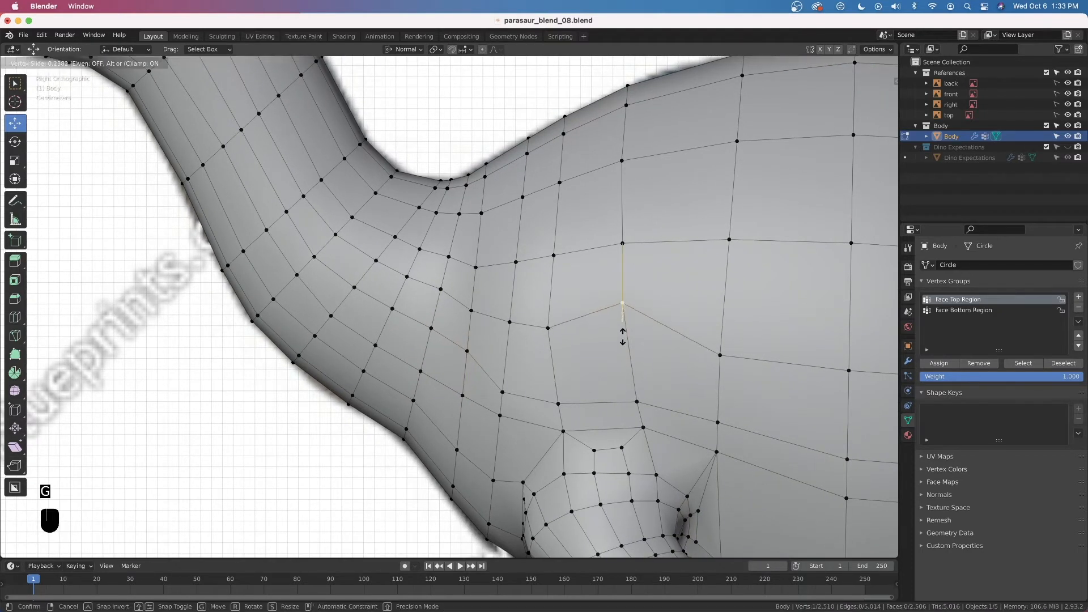
left_click(570, 336)
left_click(547, 328)
key("g")
key("g")
left_click(565, 328)
Adjust the same mid-shoulder row's vertices on the next two rings toward the neck with vertex slides to continue the level line
left_click(510, 322)
key("g")
key("g")
left_click(483, 314)
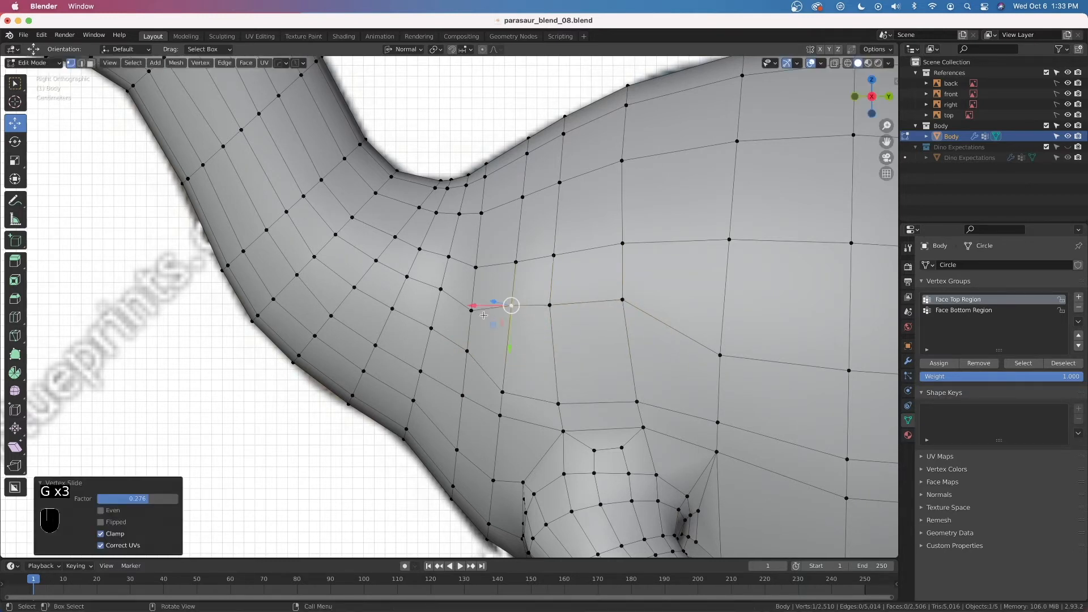
left_click(480, 314)
key("g")
key("g")
left_click(478, 339)
Slide the mid-shoulder row's vertex on the first ring behind the front leg upward into line with the row
left_click(746, 352)
key("g")
key("g")
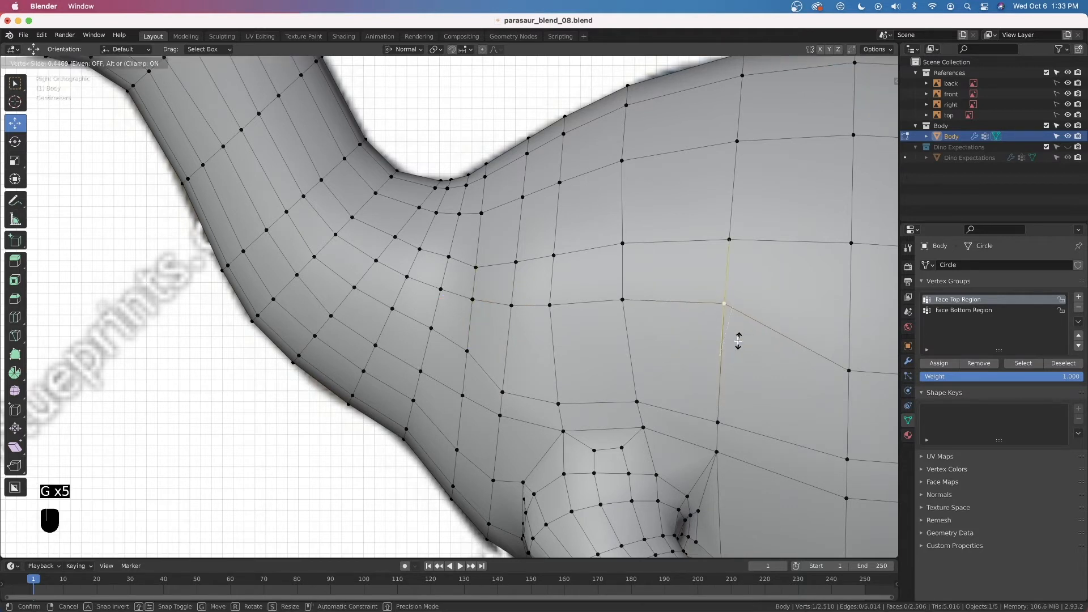
left_click(733, 340)
Slide the three vertices of the next lower row, just above the front leg, upward to even out the spacing
left_click(514, 393)
key("g")
key("g")
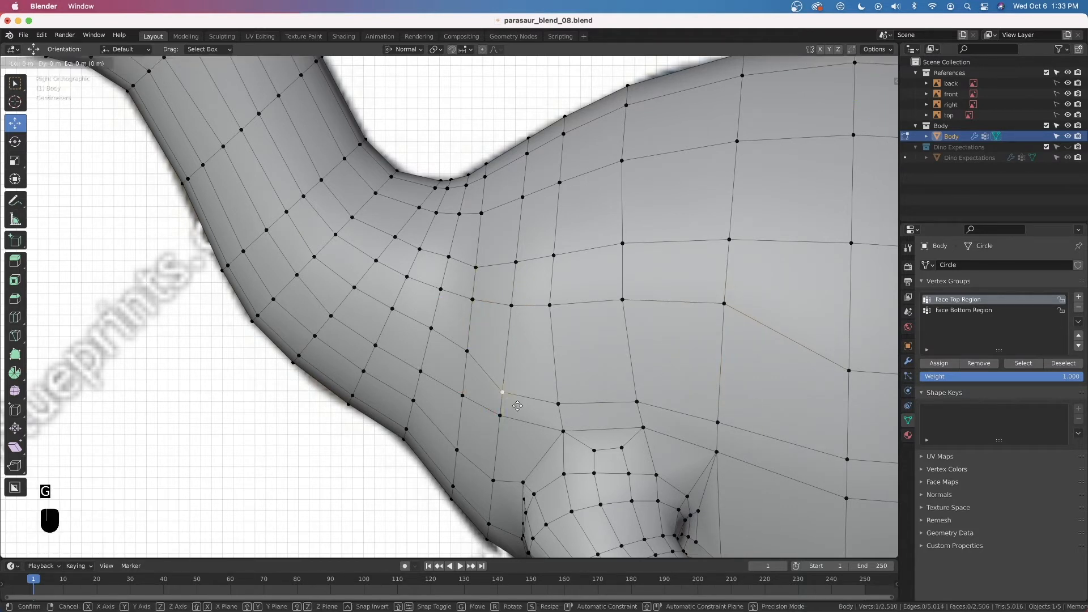
left_click(527, 376)
left_click(555, 404)
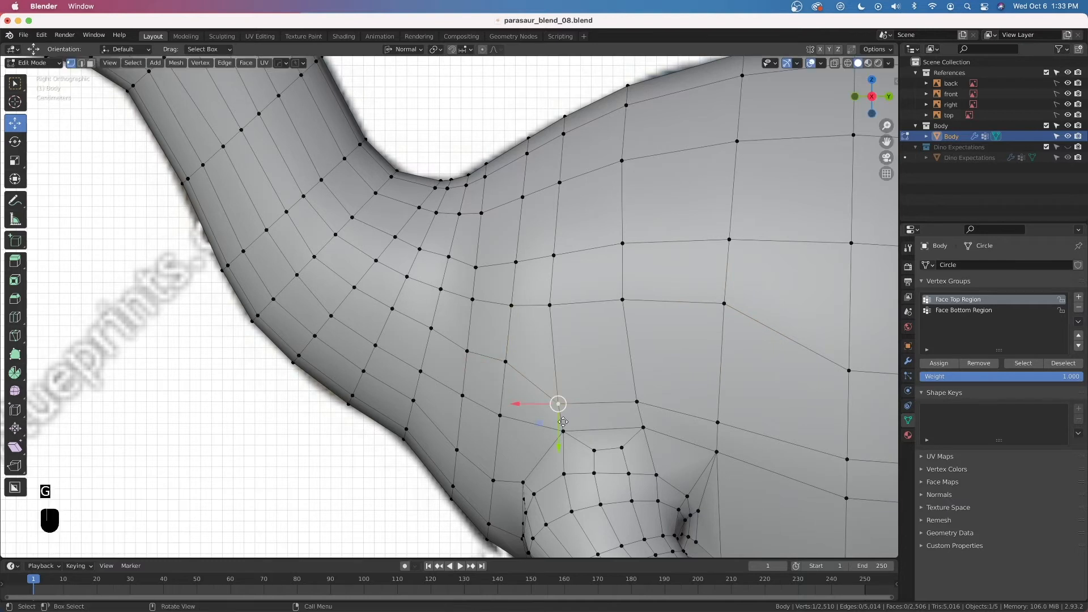
key("g")
key("g")
left_click(564, 382)
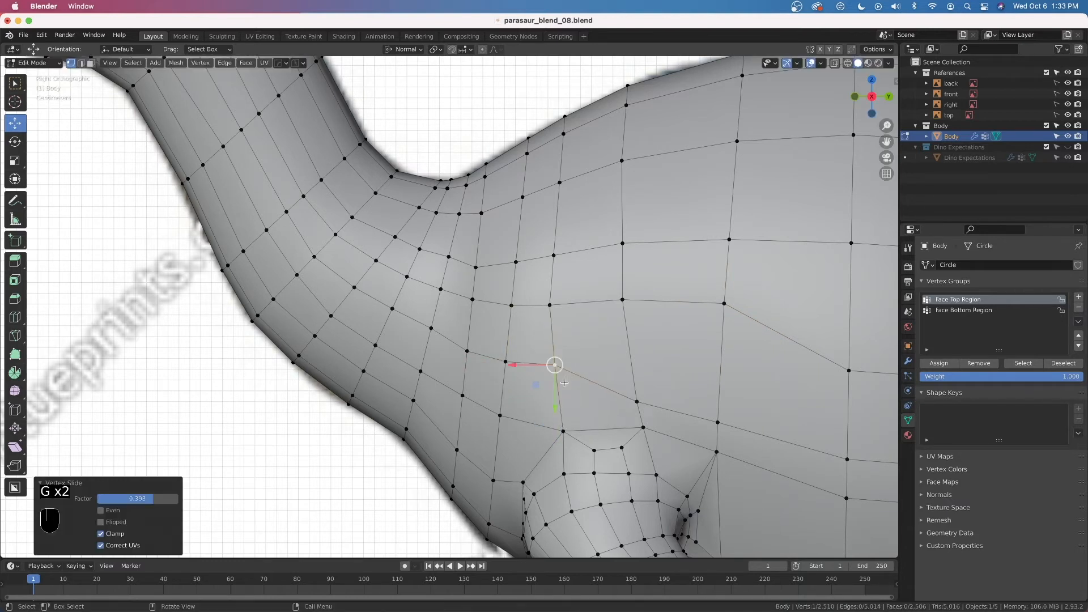
left_click(634, 401)
key("g")
key("g")
left_click(632, 448)
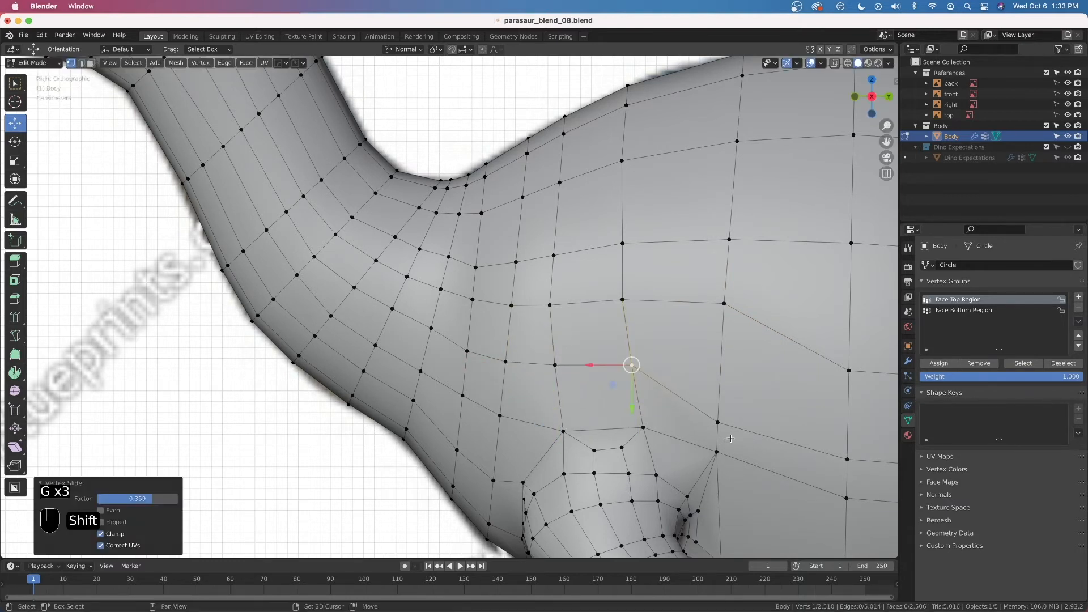
Extend the leveled mid-shoulder row onto the flank by sliding its vertices on the next two torso rings upward
scroll(716, 440, "down", 4)
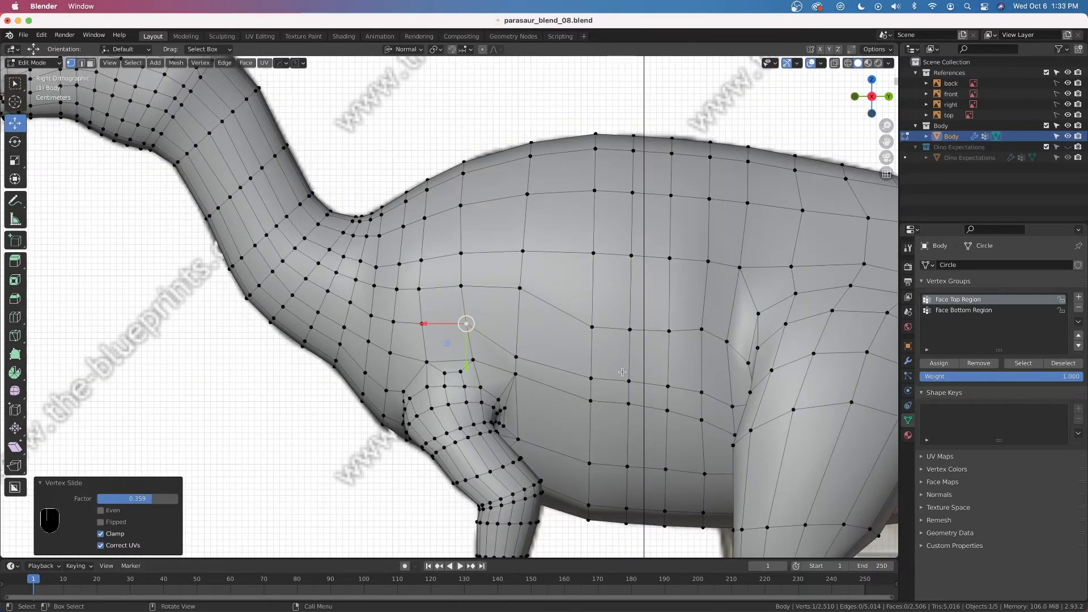
key("g")
key("g")
left_click(615, 365)
left_click(641, 340)
key("g")
key("g")
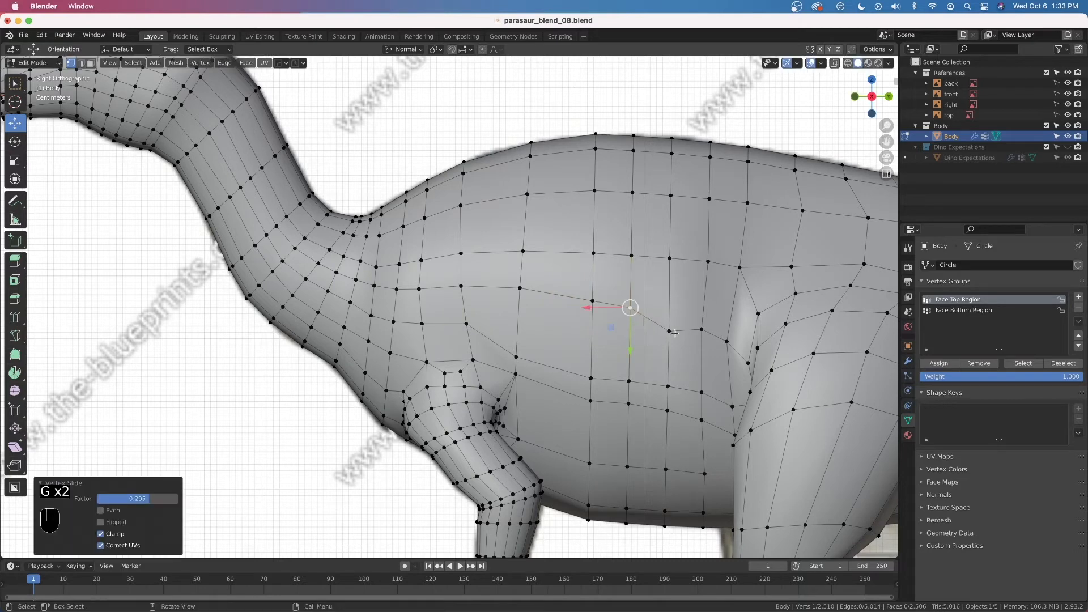
Slide that flank row's vertices on the following two rings, in front of the hind leg, upward
key("g")
left_click(675, 330)
left_click(705, 350)
key("g")
key("g")
left_click(704, 347)
Slide the next lower flank row's vertices on the first two rings behind the front leg upward
left_click(517, 347)
key("g")
key("g")
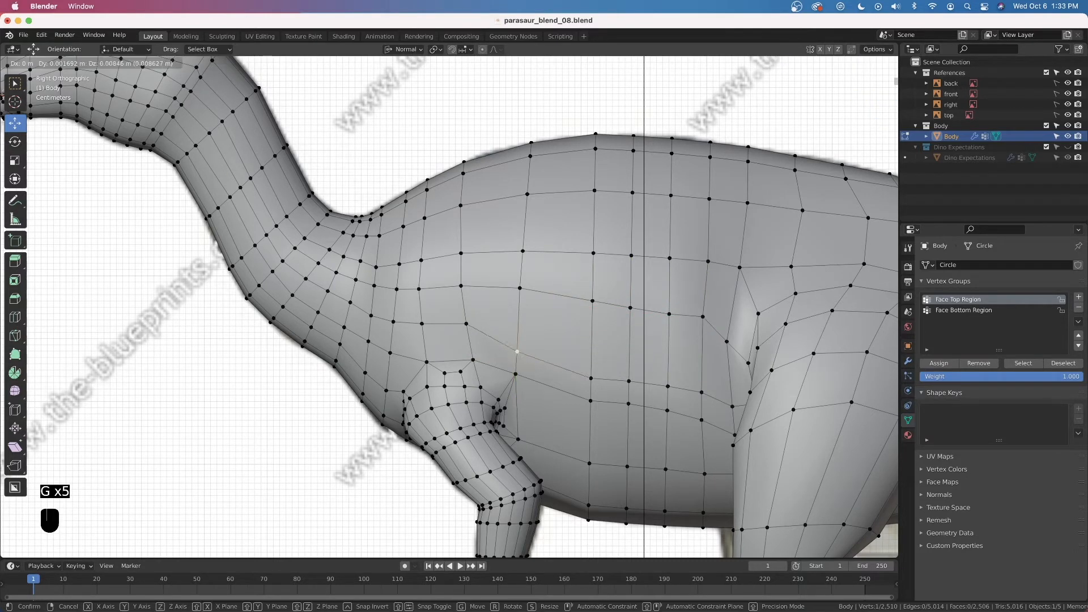
left_click(527, 354)
left_click(589, 376)
key("g")
key("g")
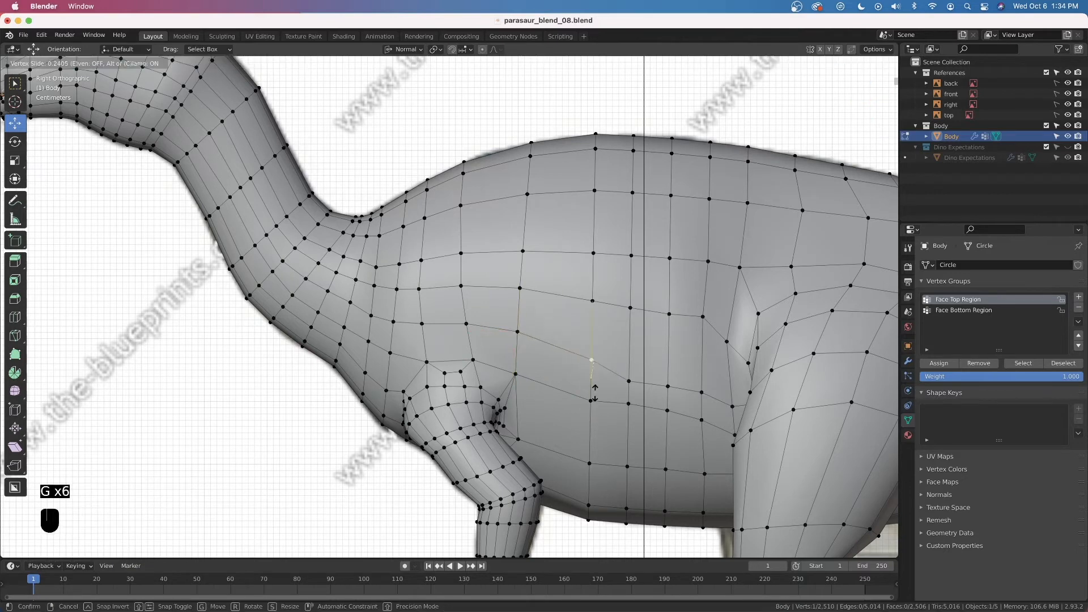
left_click(595, 386)
Slide the lower flank row's vertices on the next three rings toward the hind leg upward to space the rows evenly
left_click(628, 382)
key("g")
key("g")
left_click(629, 404)
left_click(668, 383)
key("g")
key("g")
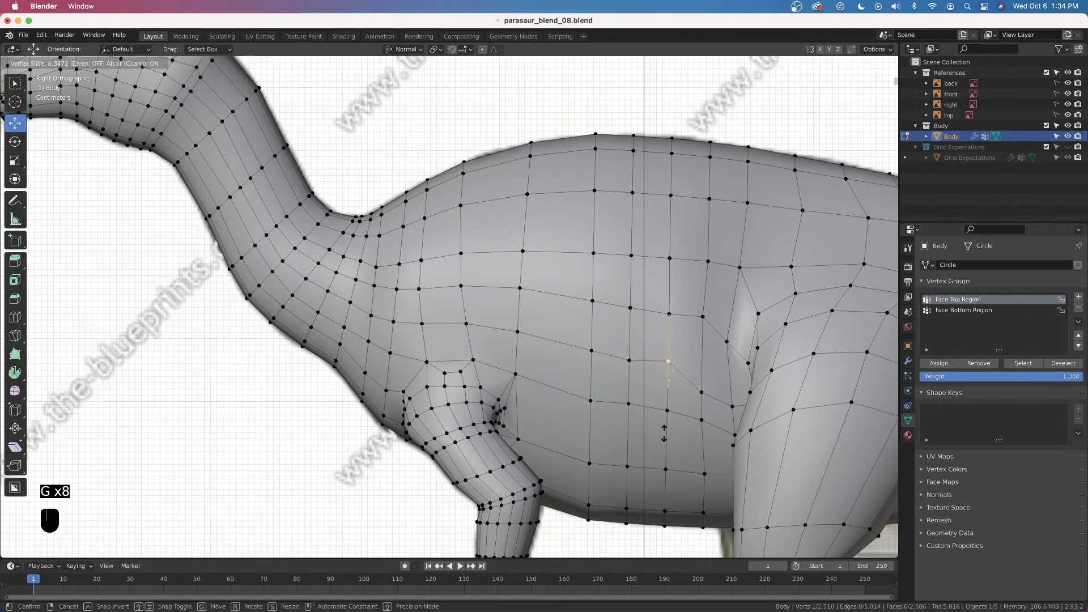
left_click(664, 436)
left_click(701, 391)
key("g")
key("g")
left_click(709, 398)
Examine the smoothed body in Object Mode from the side and from the front
scroll(662, 435, "down", 3)
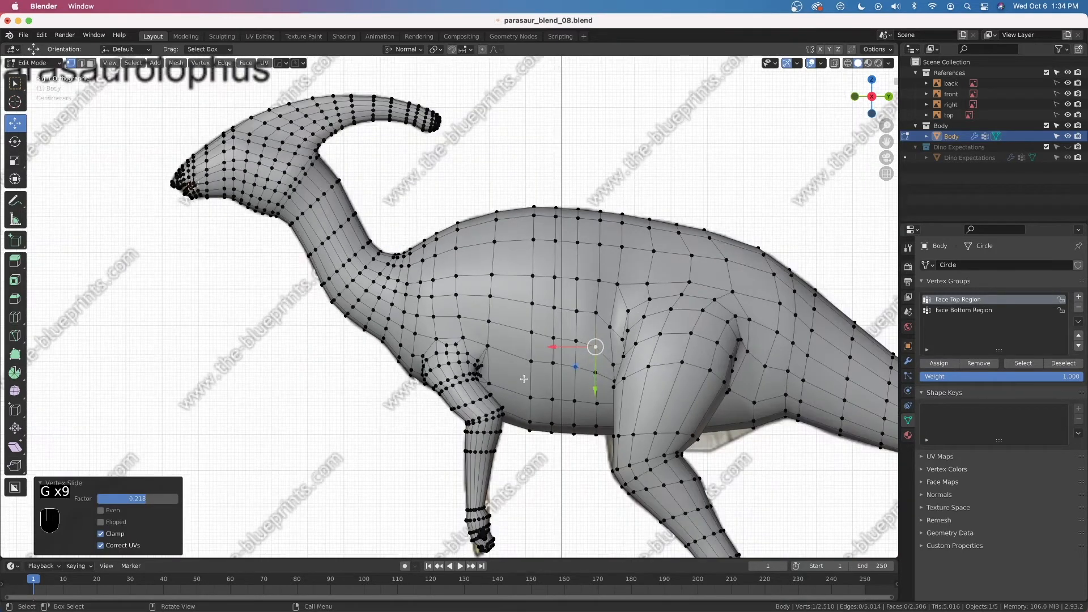
key("Tab")
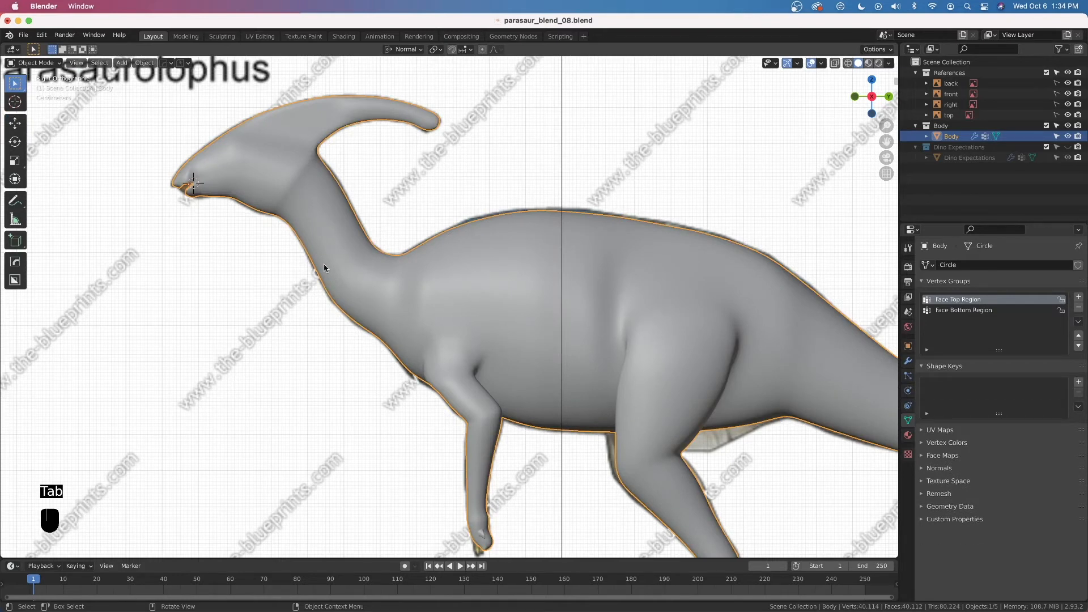
scroll(455, 349, "down", 2)
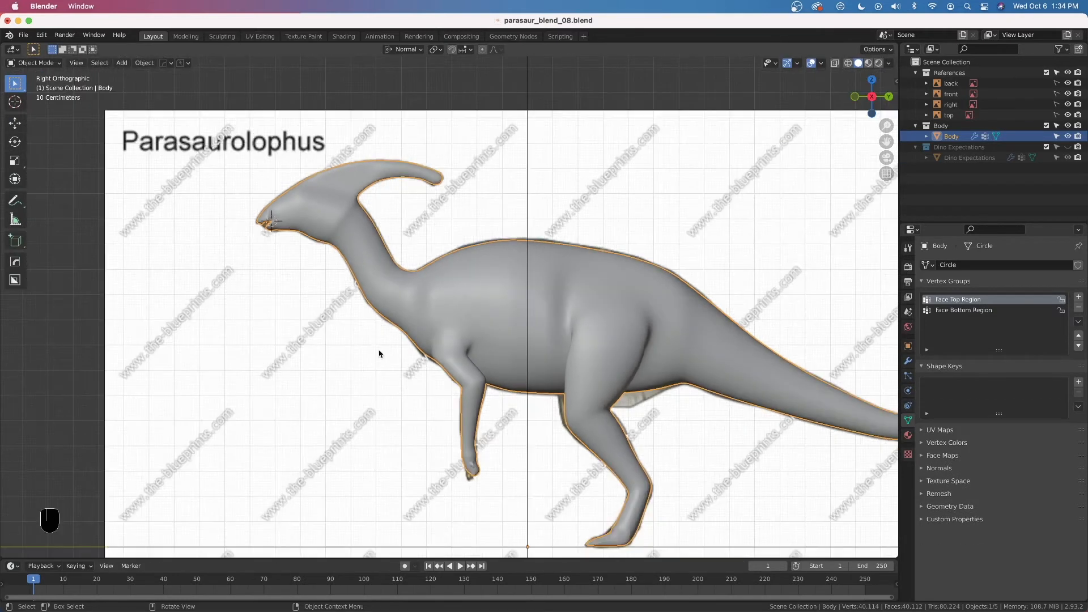
middle_click_drag(408, 362, 599, 221)
scroll(559, 302, "down", 3)
middle_click_drag(532, 304, 431, 316)
scroll(451, 319, "up", 4)
Symmetrize the entire body mesh with the direction set to +X to -X
key("Tab")
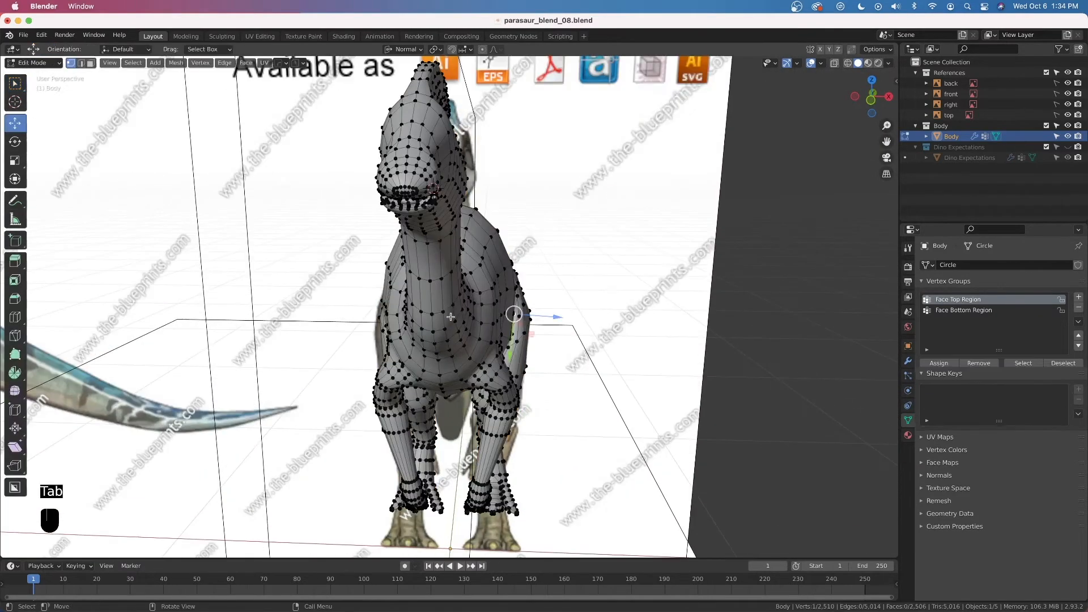
key("a")
key("a")
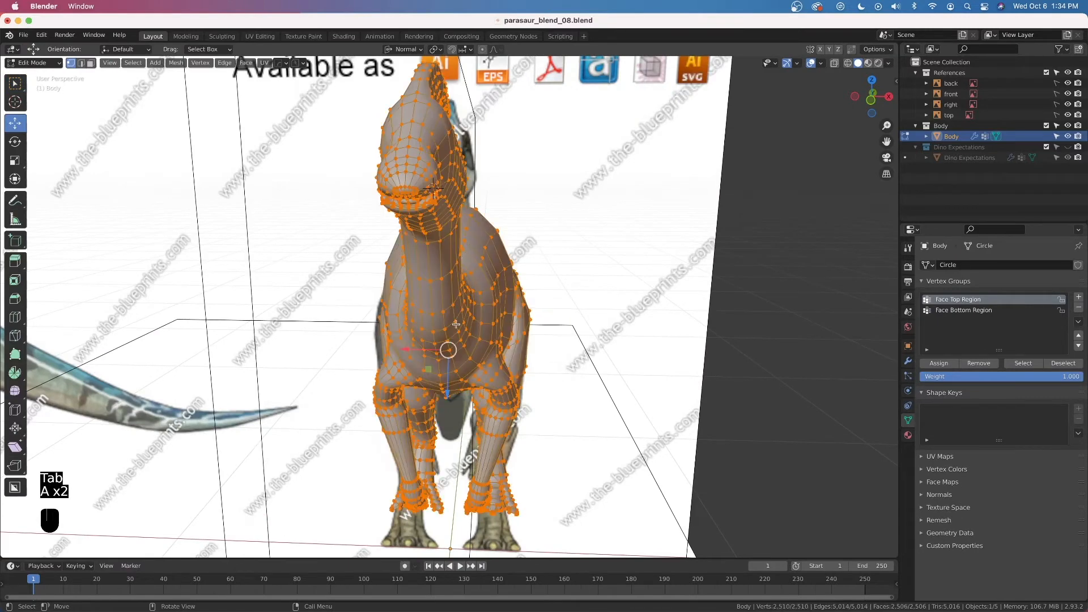
key("q")
mouse_move(400, 320)
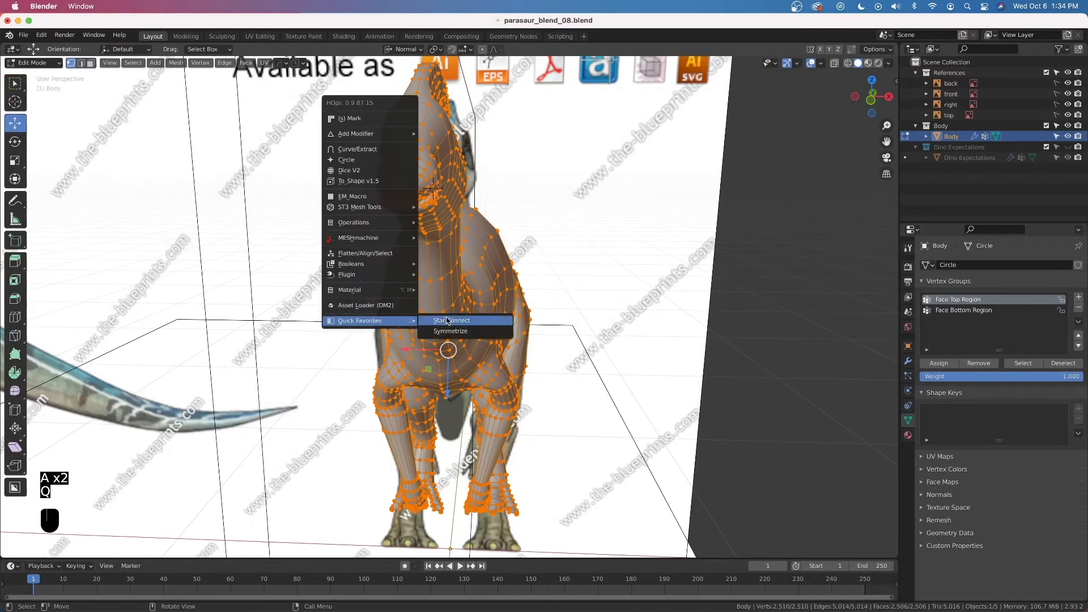
left_click(487, 319)
middle_click_drag(512, 323, 410, 304)
scroll(410, 304, "up", 3)
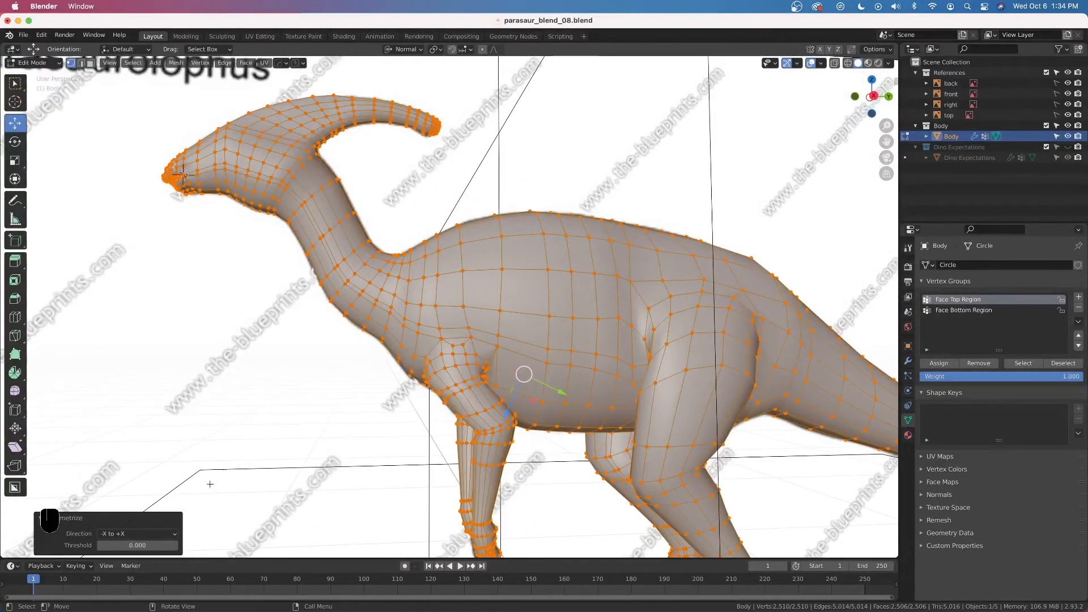
left_click(159, 531)
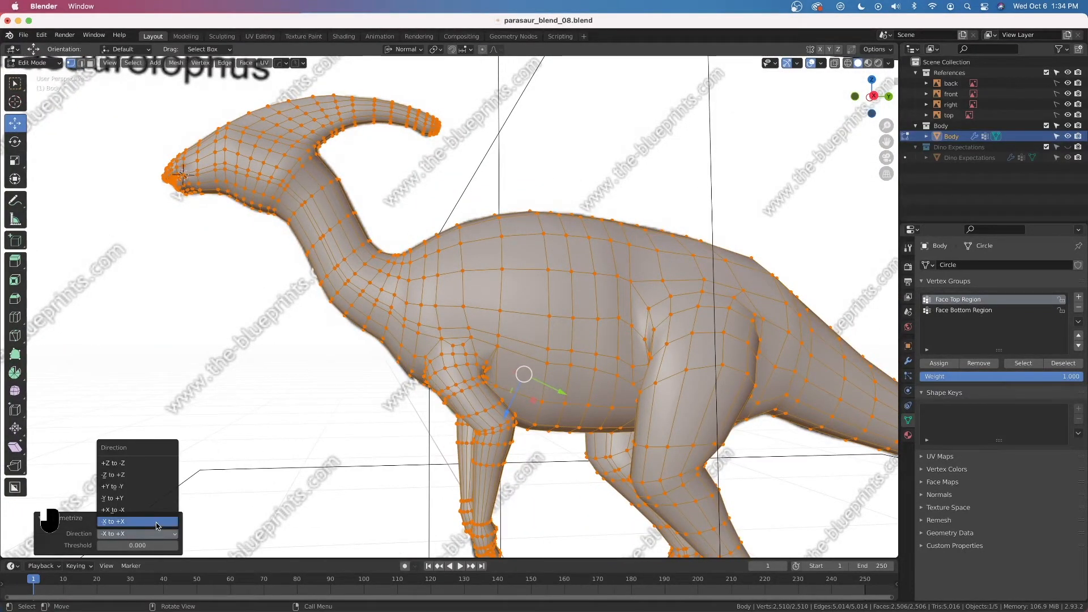
left_click(148, 509)
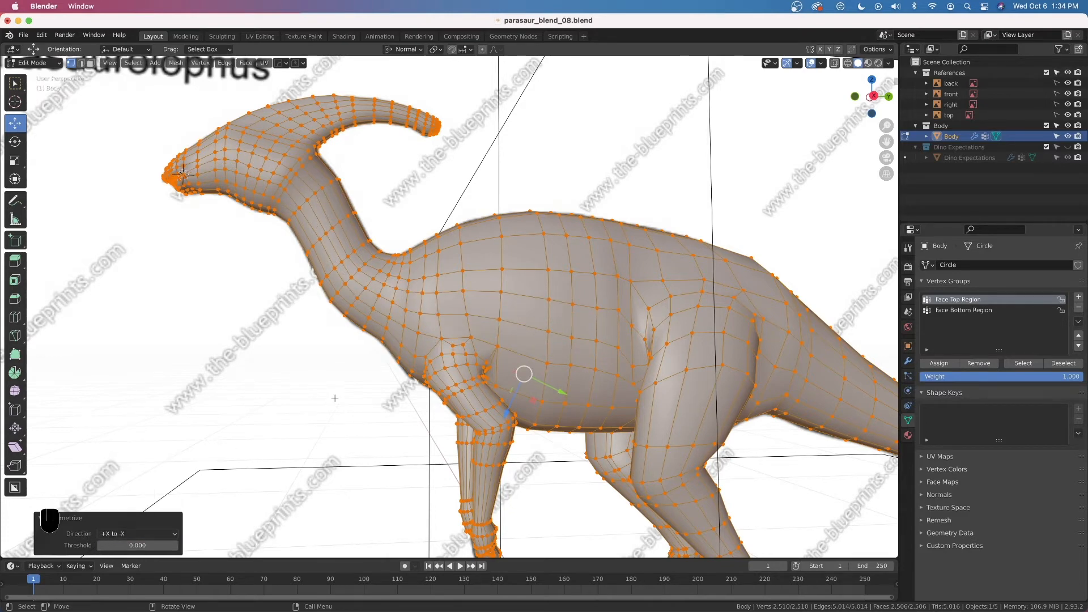
Check the mirrored body in Object Mode, return to the right orthographic view and save the file
middle_click_drag(357, 248, 549, 348)
key("Tab")
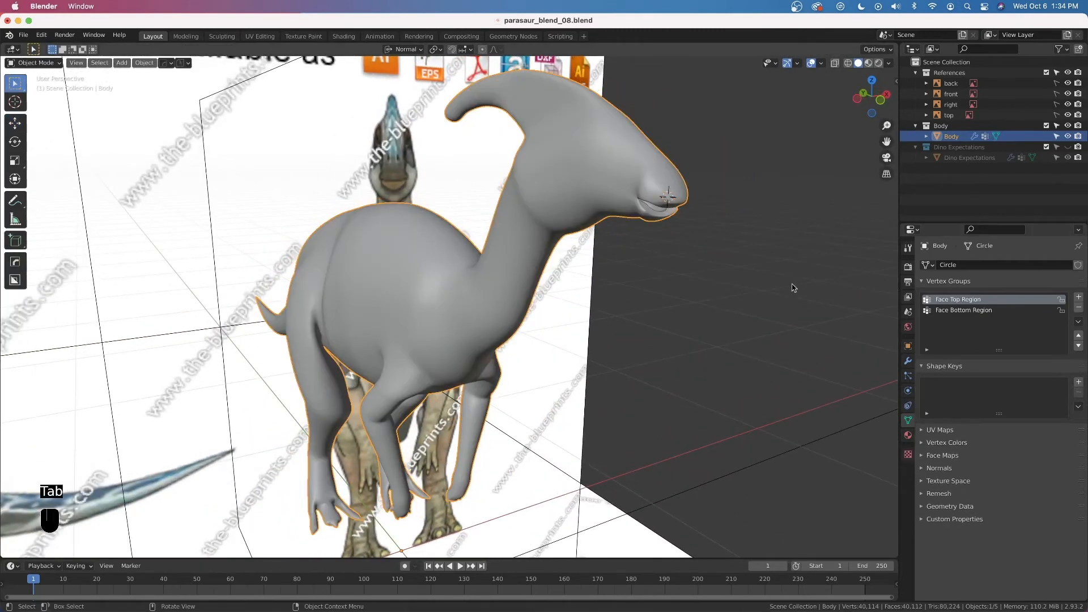
key("grave")
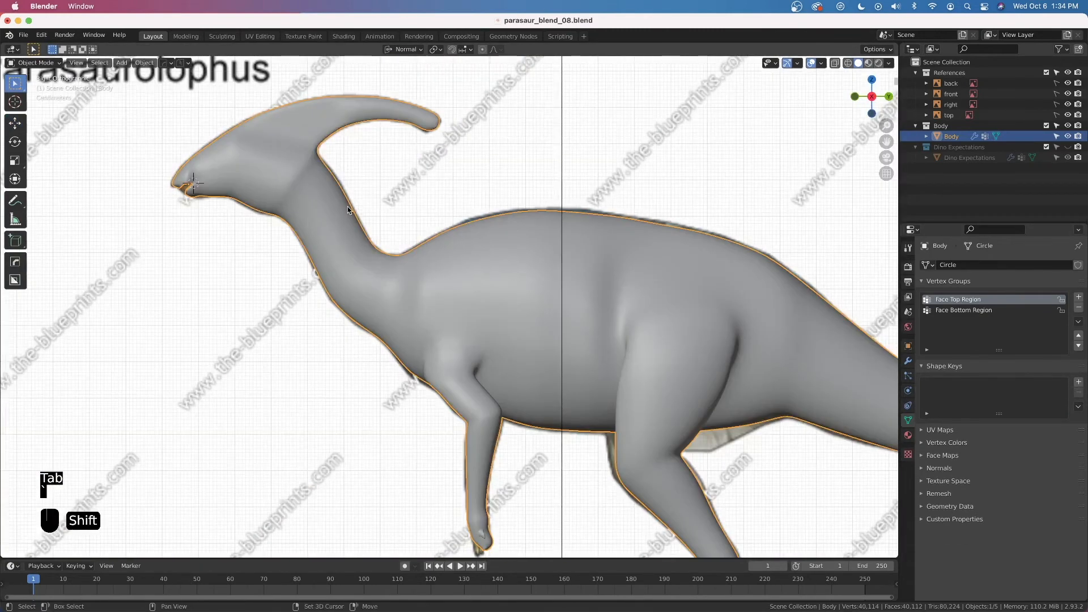
middle_click_drag(348, 205, 420, 240, "shift")
key("super+s")
Compare the head mesh with the side blueprint using X-ray, and inspect the head's shape from several angles
middle_click_drag(334, 301, 419, 363, "shift")
scroll(373, 294, "up", 2)
middle_click_drag(373, 293, 391, 311, "shift")
scroll(458, 265, "up", 4)
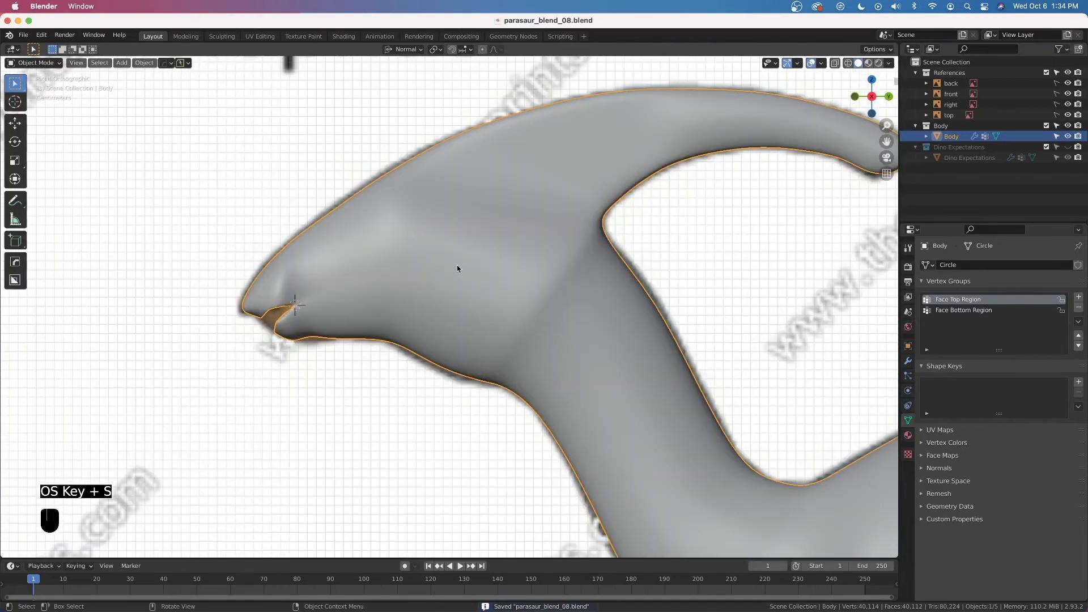
key("Tab")
key("alt+z")
middle_click_drag(455, 262, 488, 286, "shift")
scroll(492, 288, "up", 1)
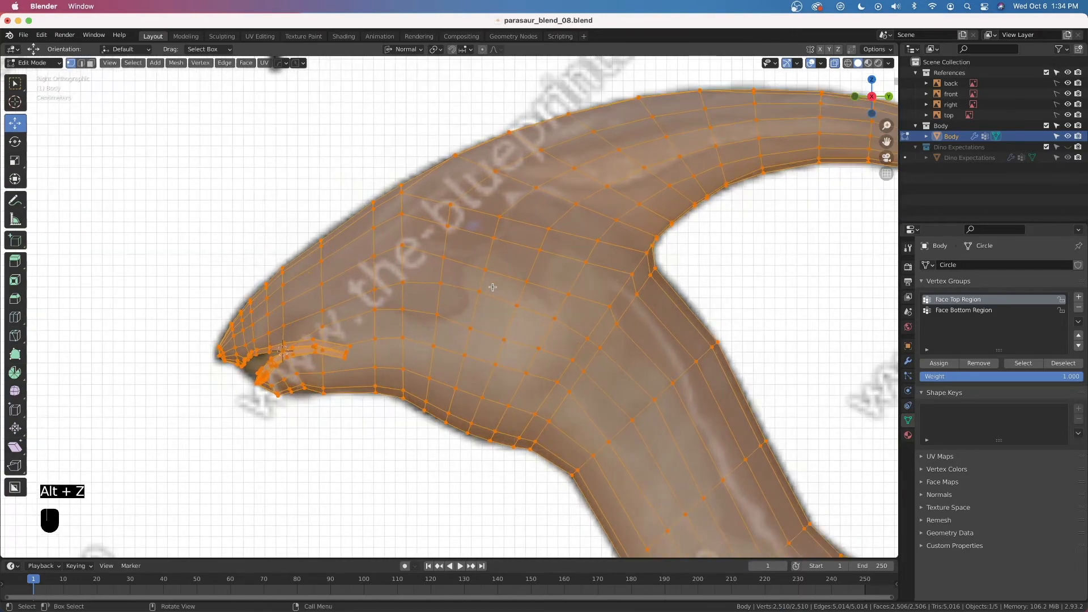
middle_click_drag(503, 262, 658, 328, "shift")
scroll(517, 325, "down", 1)
key("alt+z")
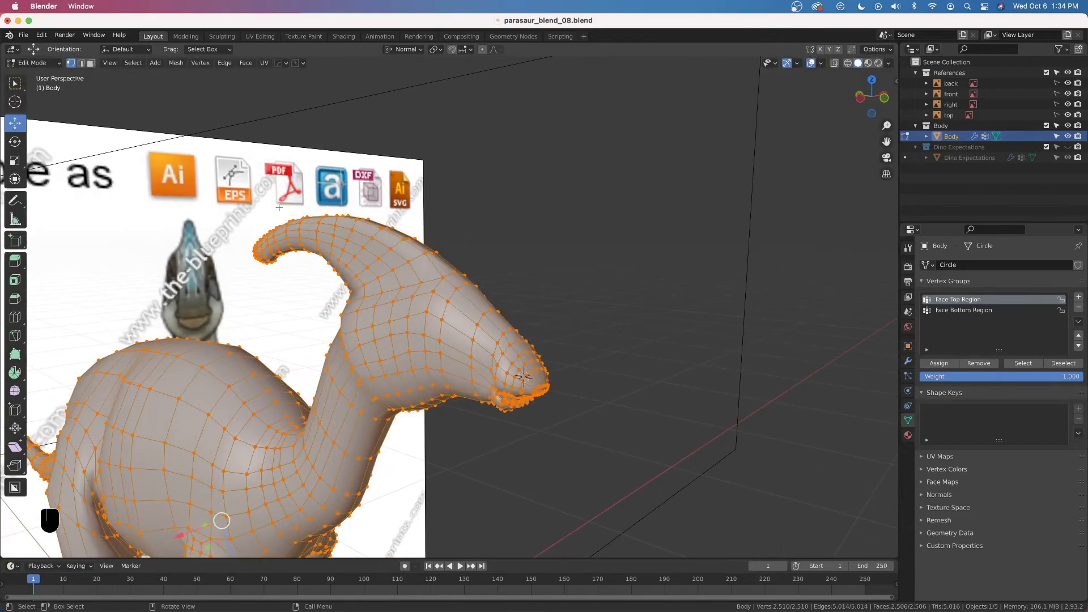
middle_click_drag(447, 284, 297, 299)
scroll(331, 337, "up", 1)
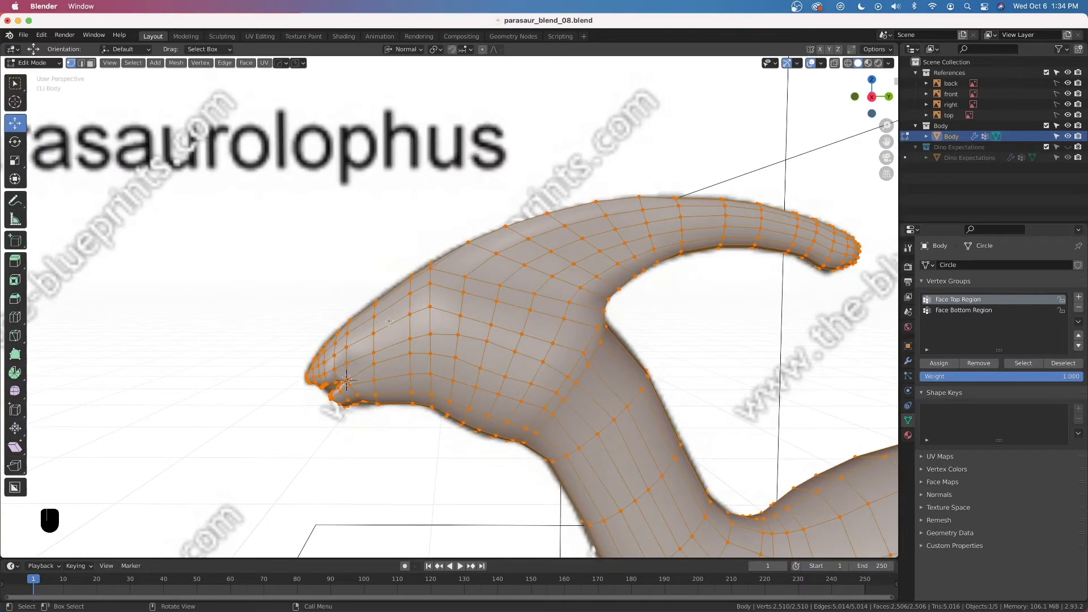
Try to shift the two vertices on top of the snout along their normal Z to refine the profile
key("grave")
left_click_drag(363, 290, 384, 311)
key("g")
key("z")
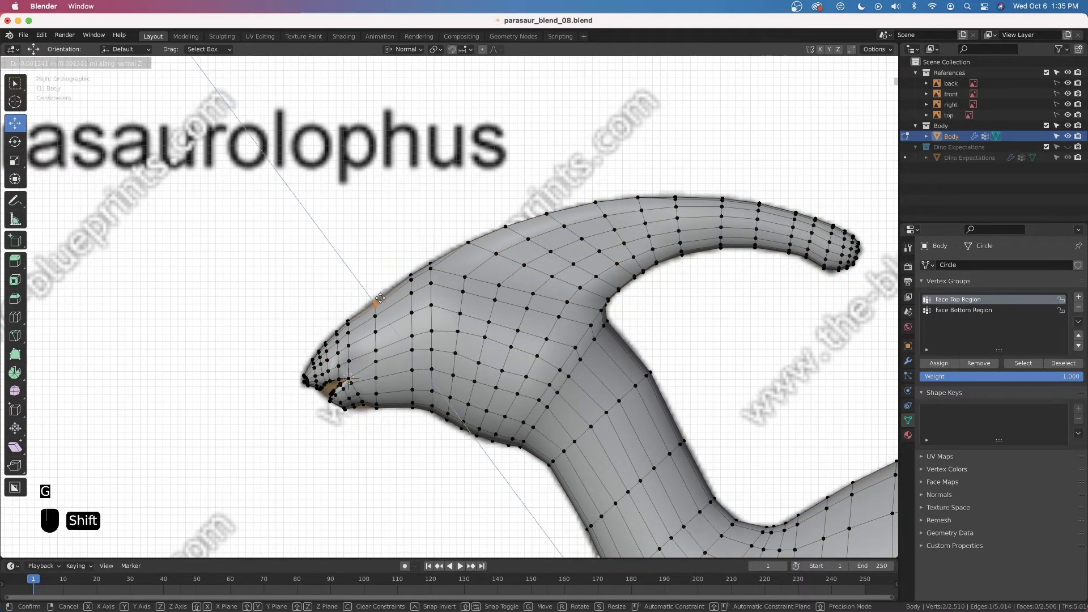
left_click(377, 358)
key("Tab")
middle_click_drag(374, 359, 391, 342)
key("grave")
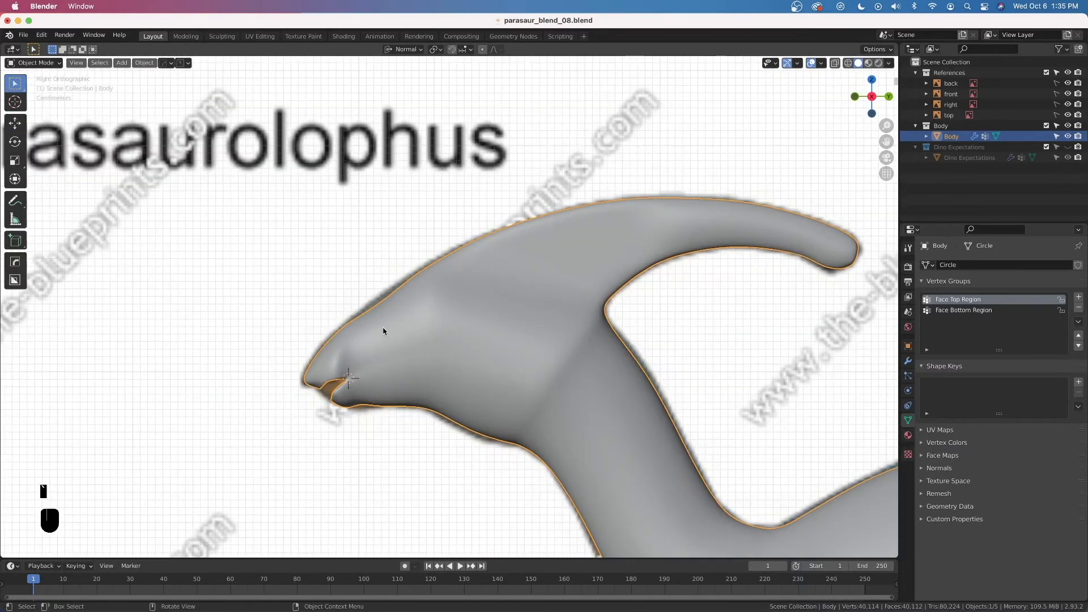
key("super+z")
scroll(382, 327, "up", 2)
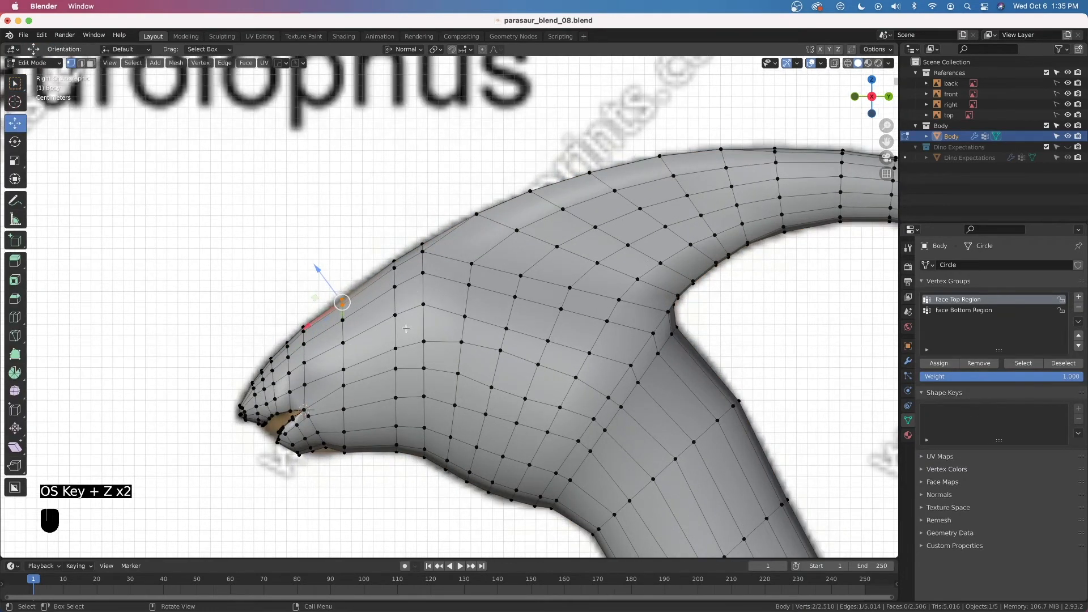
With X-ray on, select the single face over the blueprint's eye and rotate it slightly
key("alt+z")
scroll(476, 334, "up", 1)
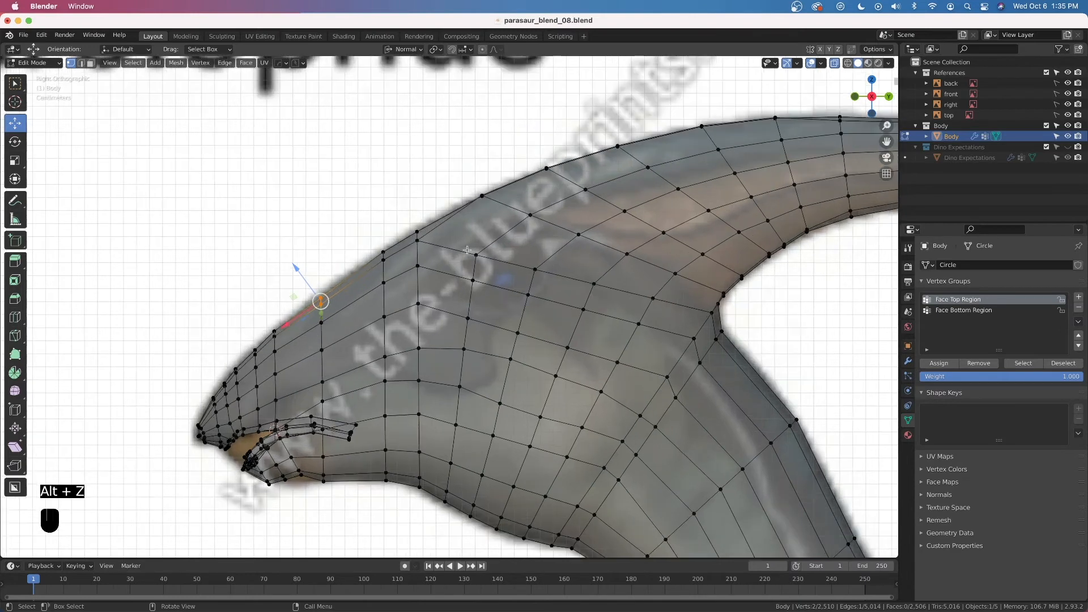
left_click(90, 63)
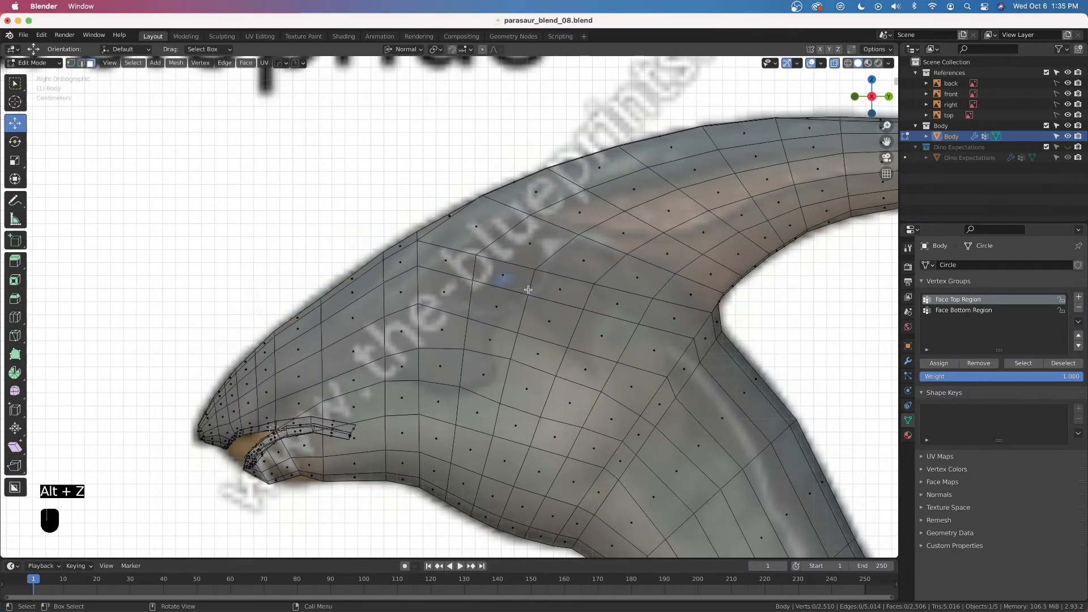
left_click(502, 274)
key("r")
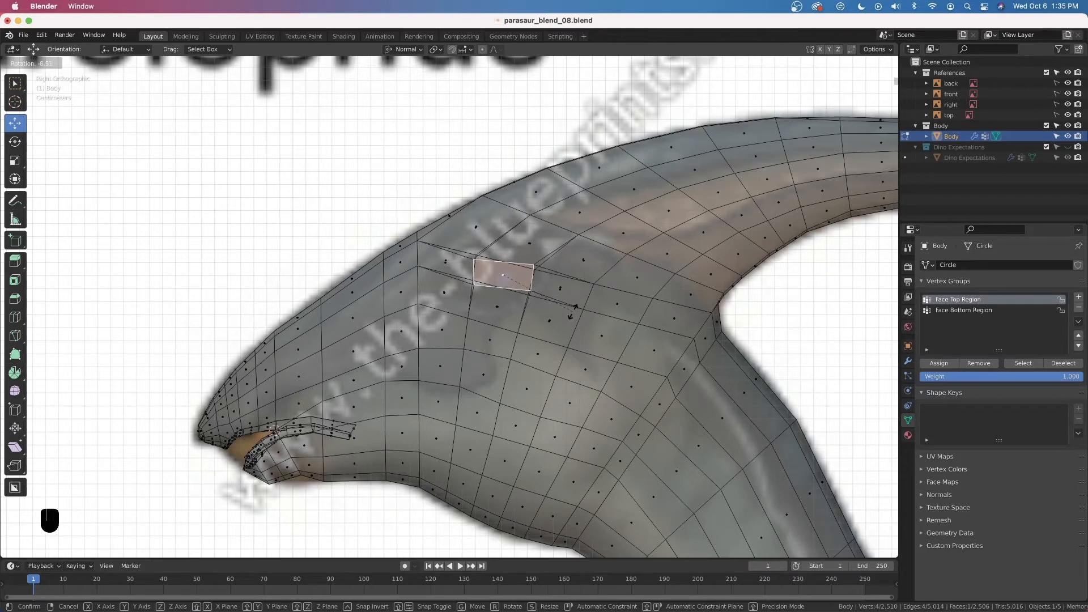
left_click(572, 310)
Move the eye face's vertices down about 0.0037 m and rotate them by about -14.3° to level the face over the eye
left_click(71, 63)
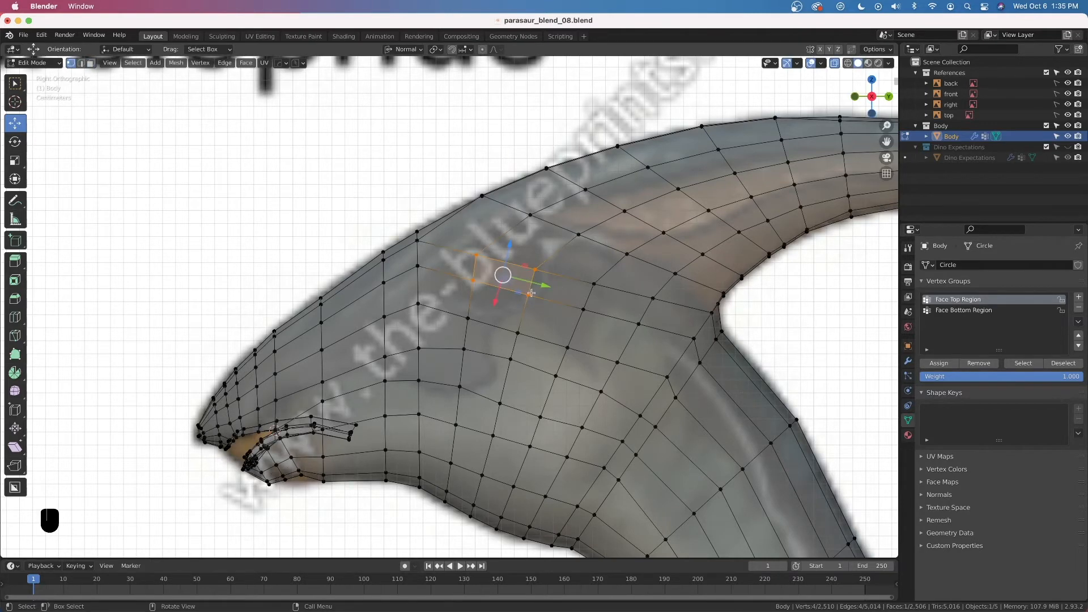
key("g")
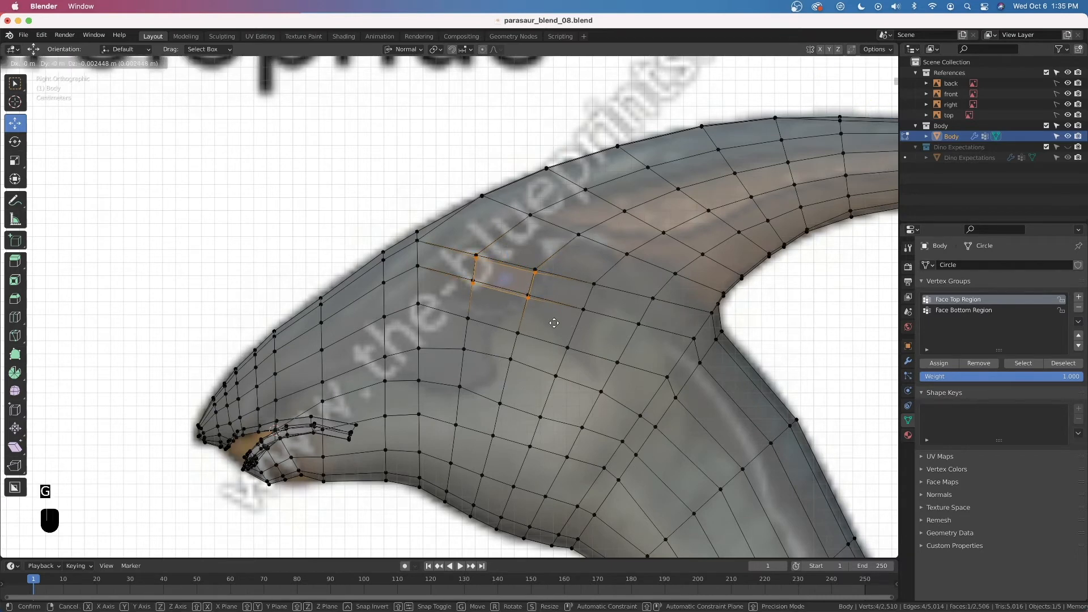
left_click(554, 324)
key("r")
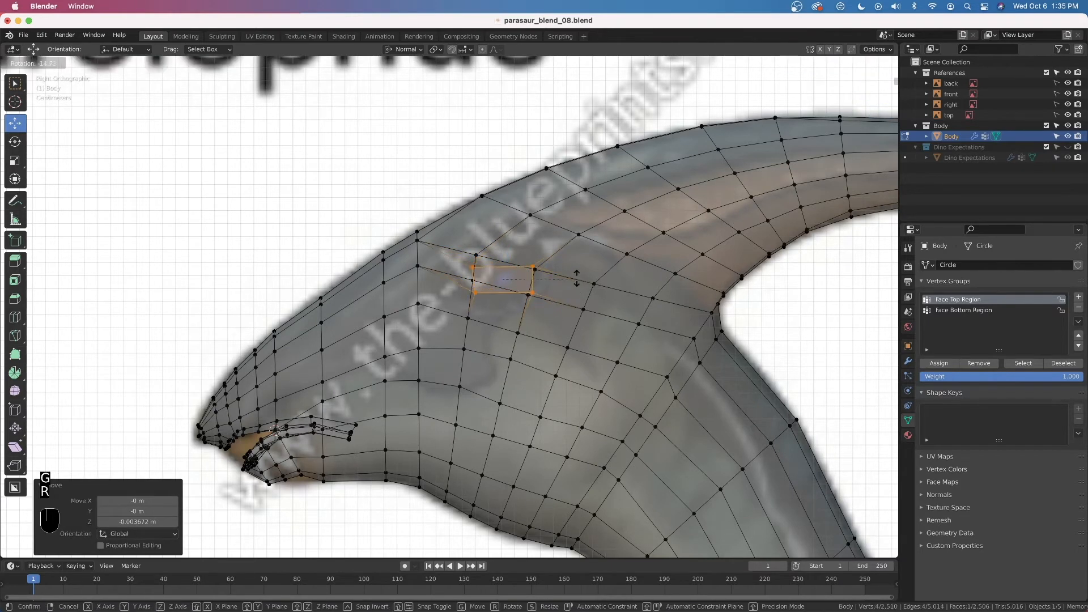
left_click(575, 279)
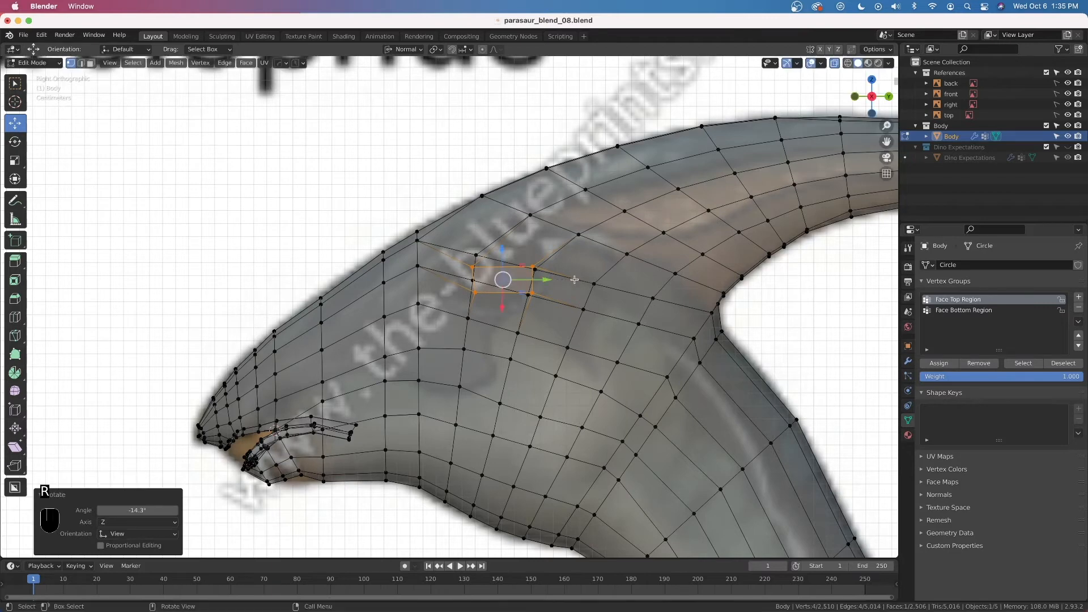
Narrow the eye face by scaling it to about 0.607 along its normal Y axis
key("s")
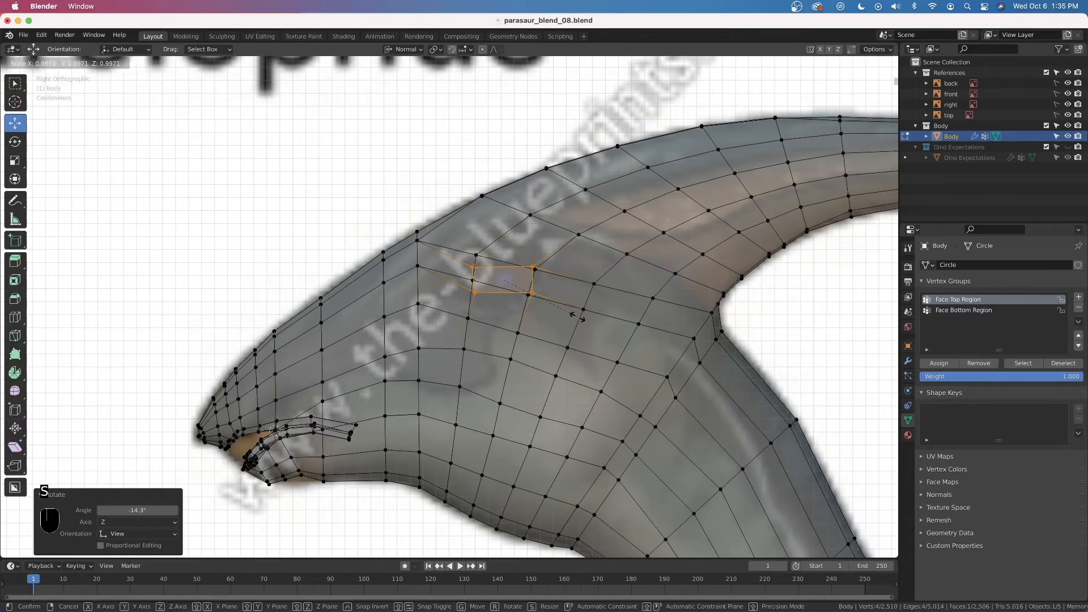
key("y")
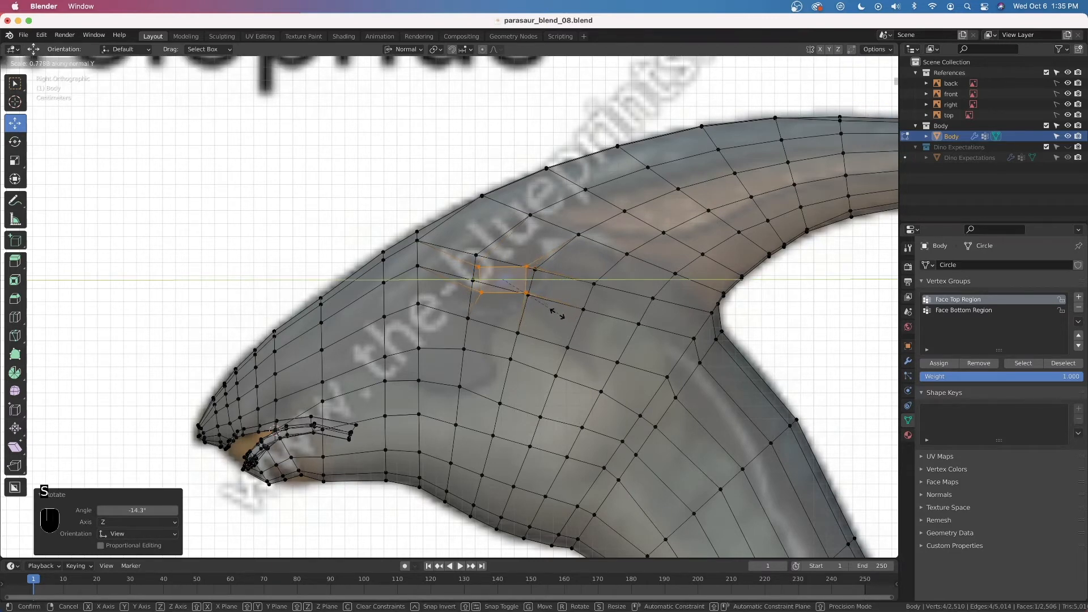
left_click(545, 313)
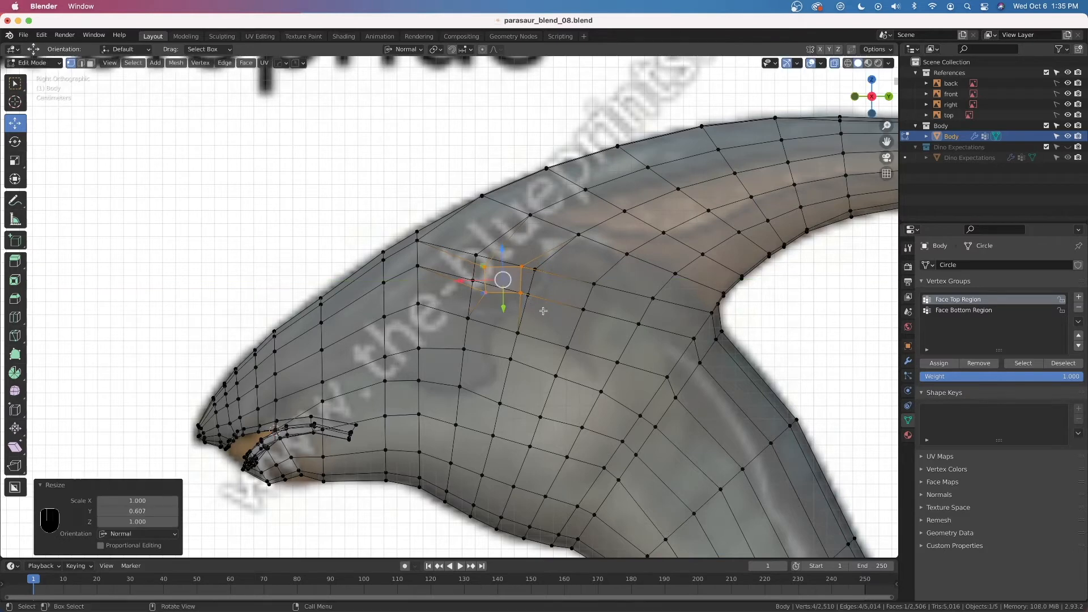
scroll(549, 320, "up", 4)
key("s")
key("z")
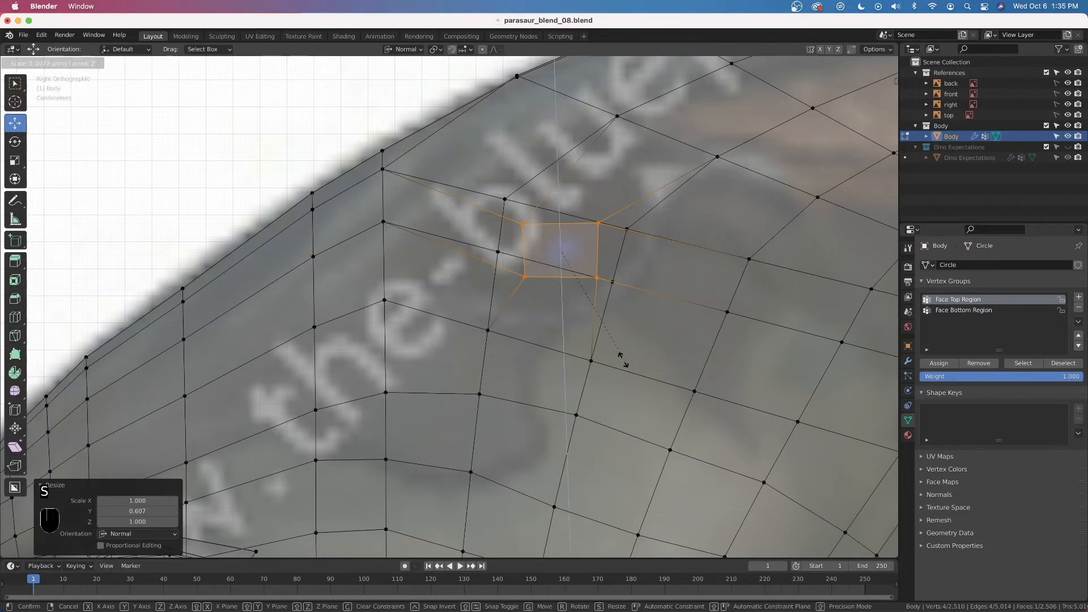
key("Escape")
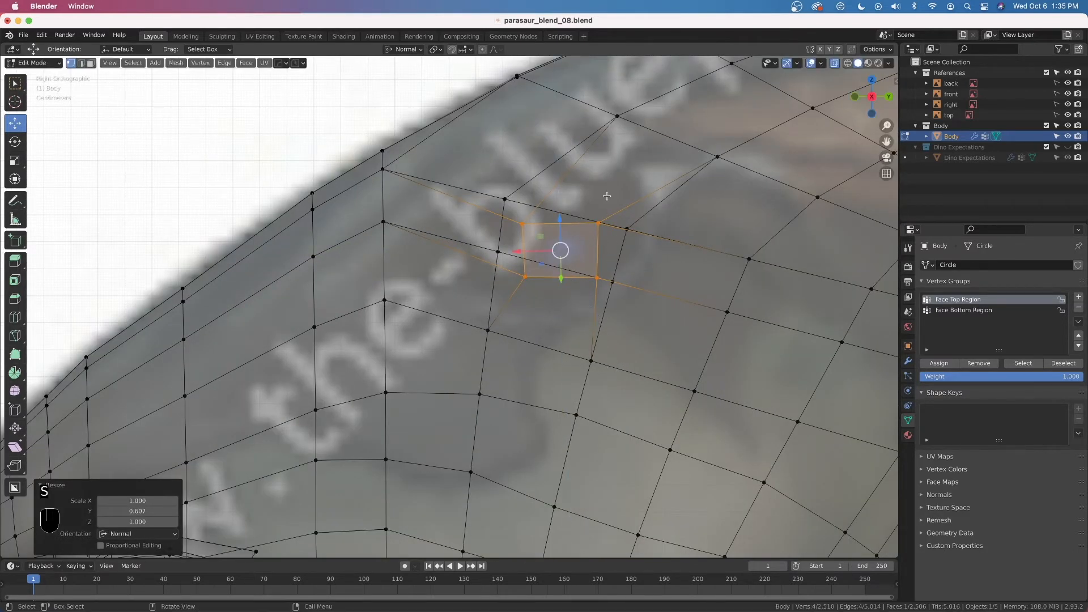
Reselect the four corner vertices of the eye face and scale them by about 1.167 along normal Y
left_click(600, 222)
left_click(513, 223, "shift")
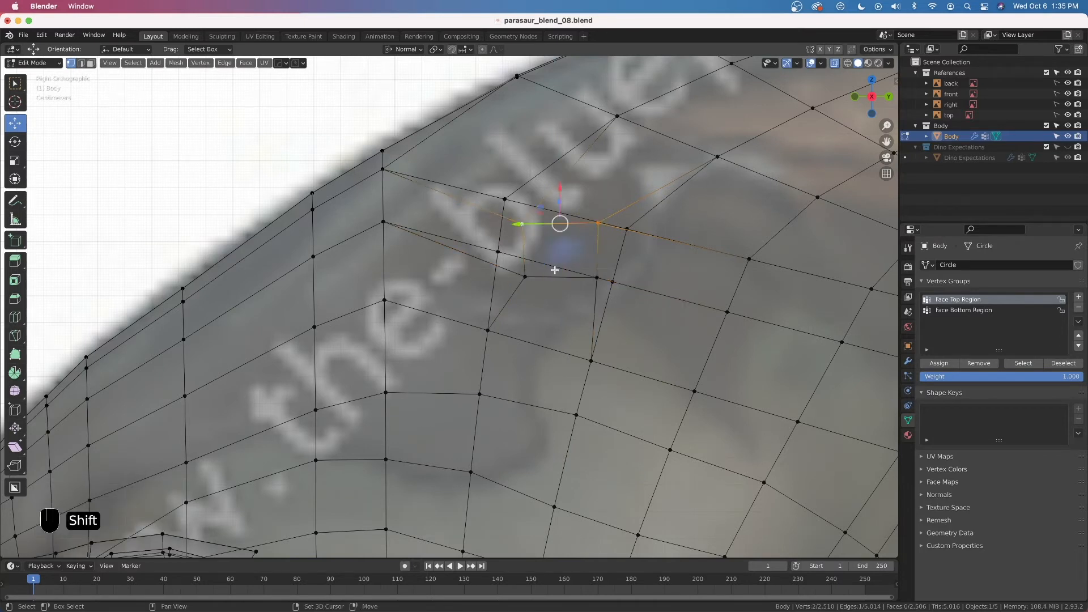
left_click(595, 277, "shift")
left_click(526, 279, "shift")
key("s")
key("y")
left_click(616, 288)
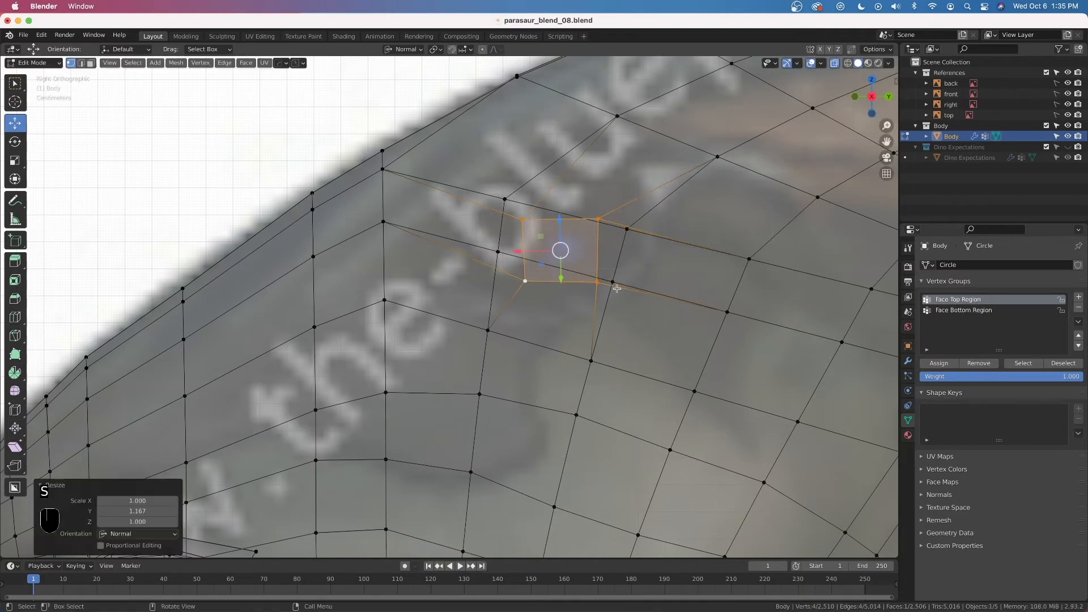
Set the transform orientation to Global and enlarge the eye face along Y, plus by about 1.17 along Z
left_click(404, 50)
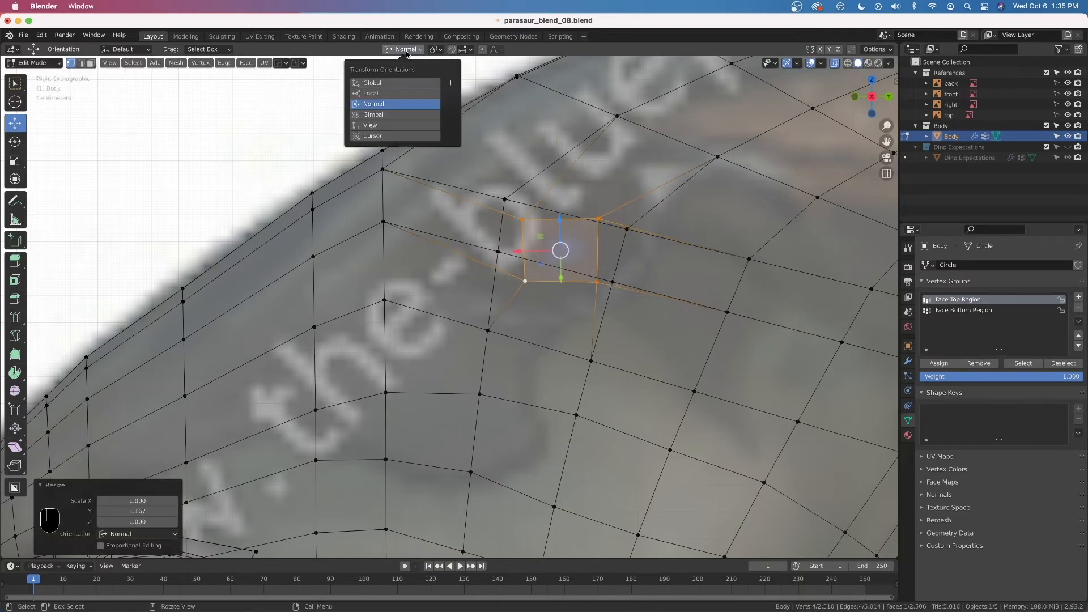
left_click(399, 82)
key("s")
key("y")
left_click(620, 306)
key("s")
key("z")
left_click(643, 310)
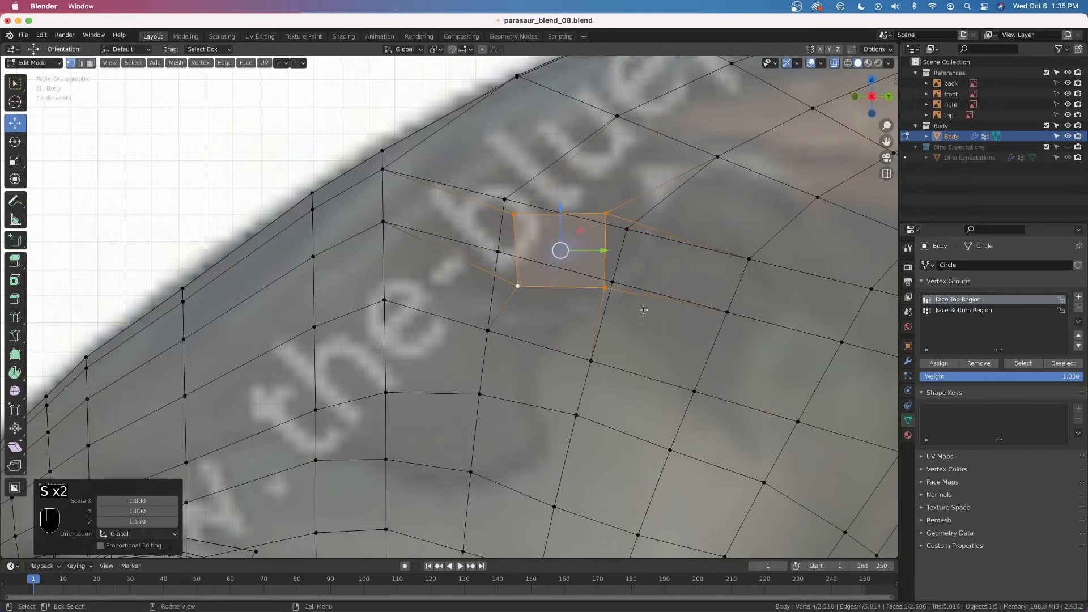
Inset the eye face by about 0.007 m and nudge the inner face to centre it over the blueprint's eye
key("i")
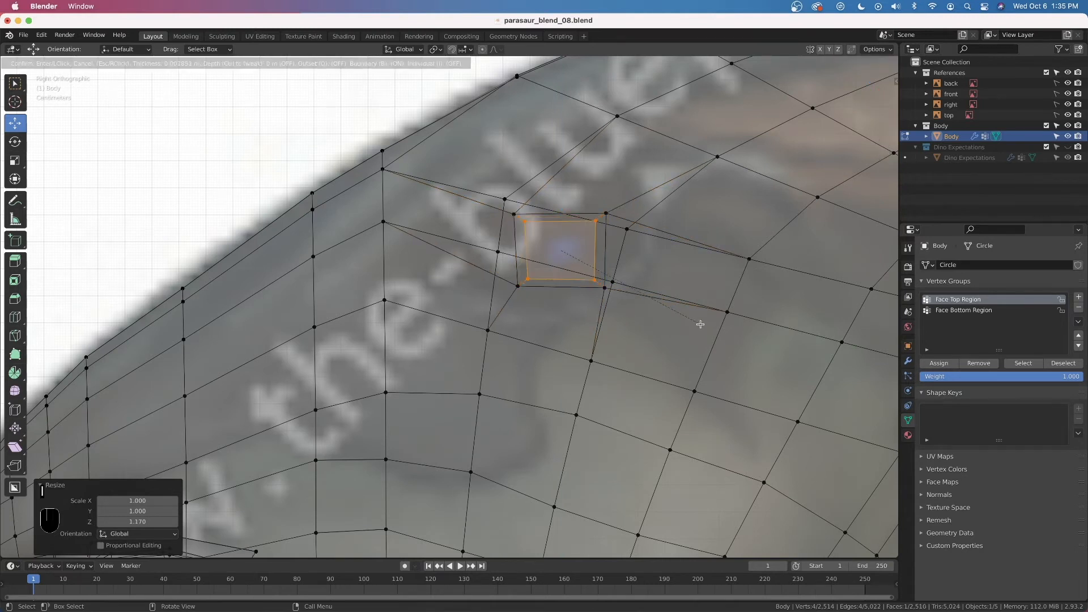
key("shift")
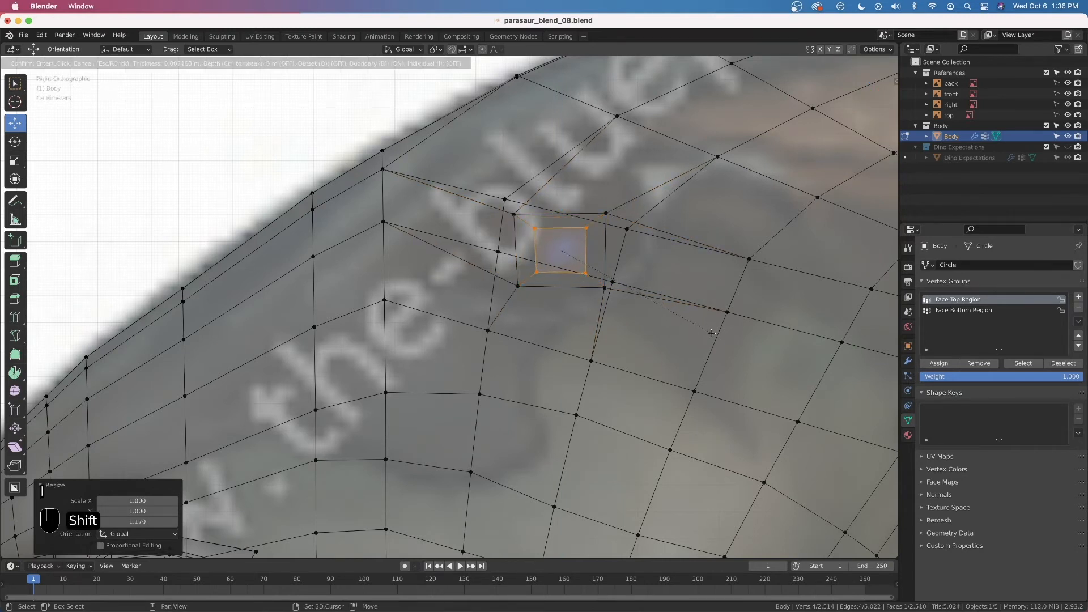
left_click(712, 334)
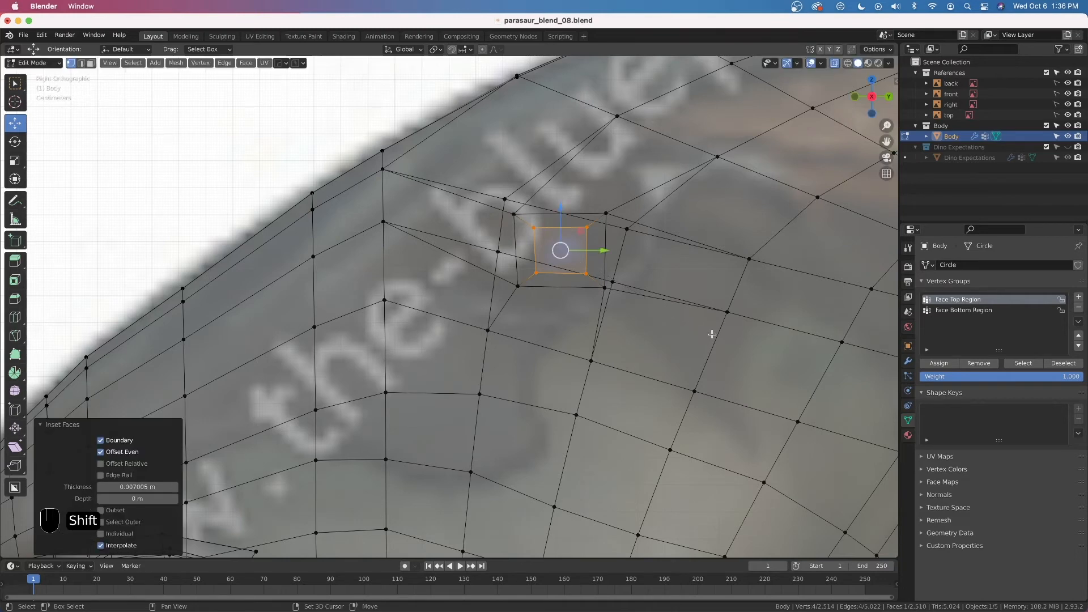
key("g")
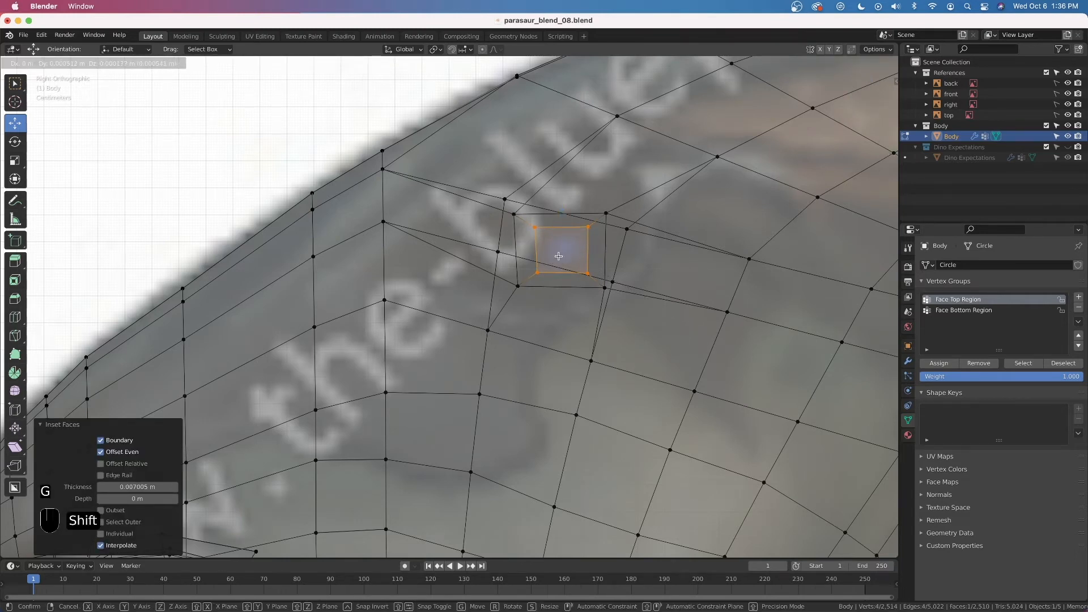
left_click(559, 256)
Compare the eye face's placement with the side blueprint, toggling X-ray and Object Mode at several zoom levels
key("alt+z")
scroll(553, 285, "down", 3)
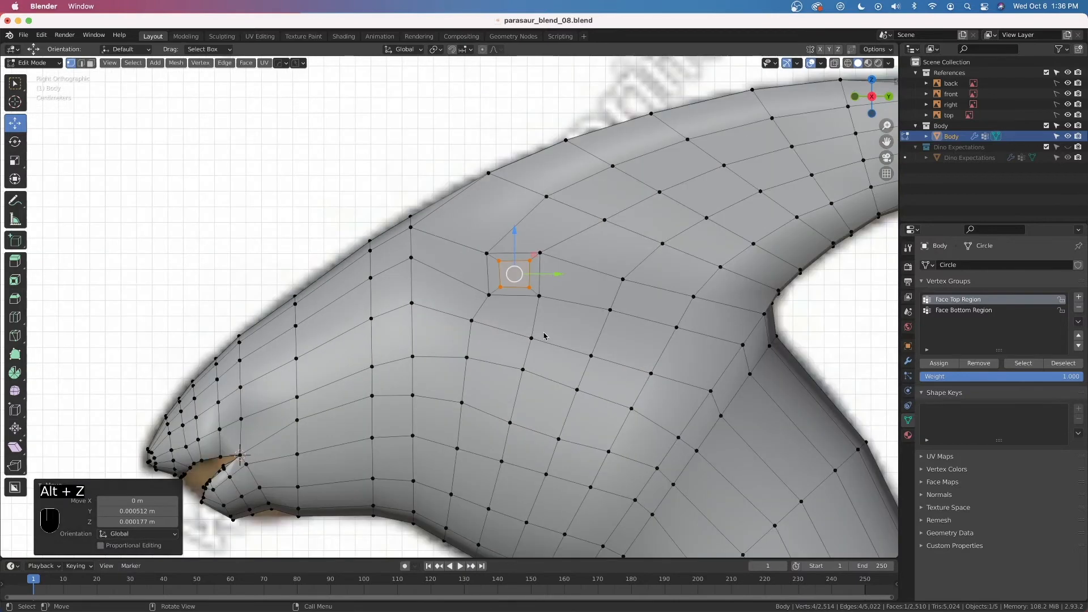
key("Tab")
scroll(542, 334, "down", 6)
key("Tab")
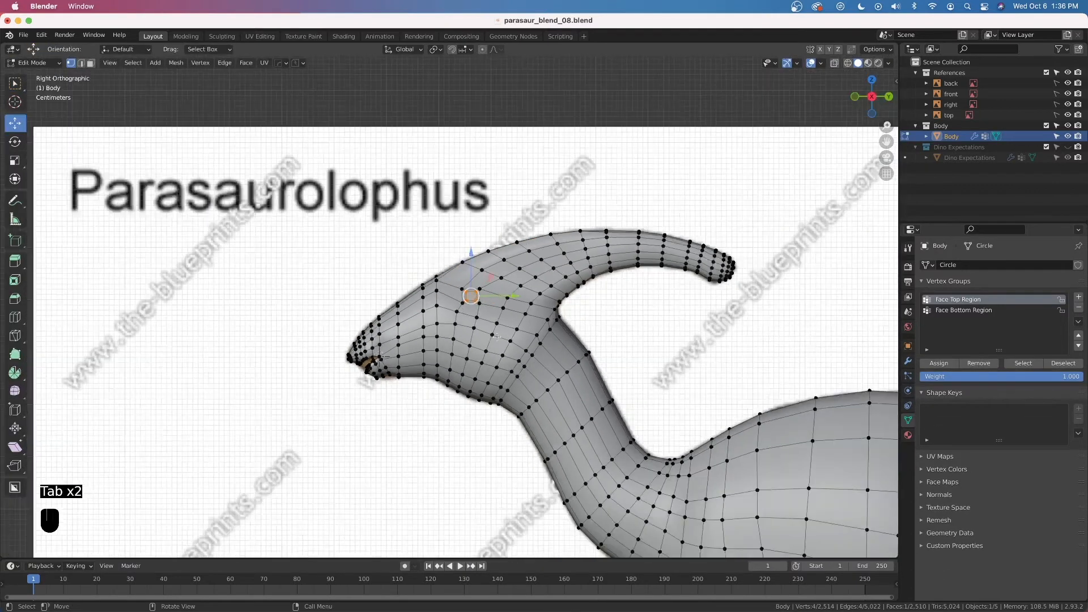
scroll(494, 338, "up", 4)
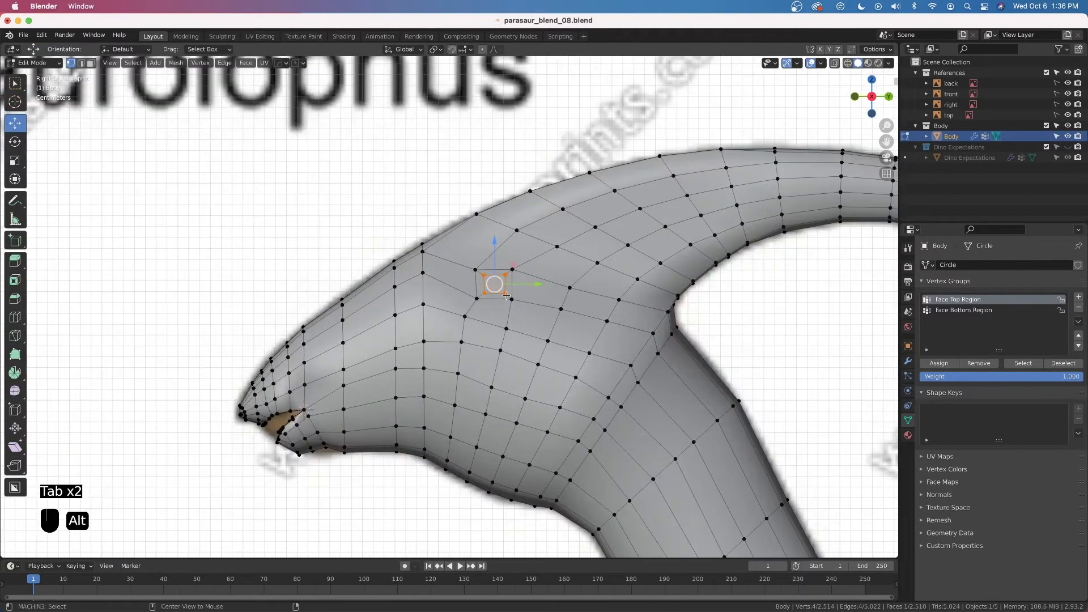
key("alt+z")
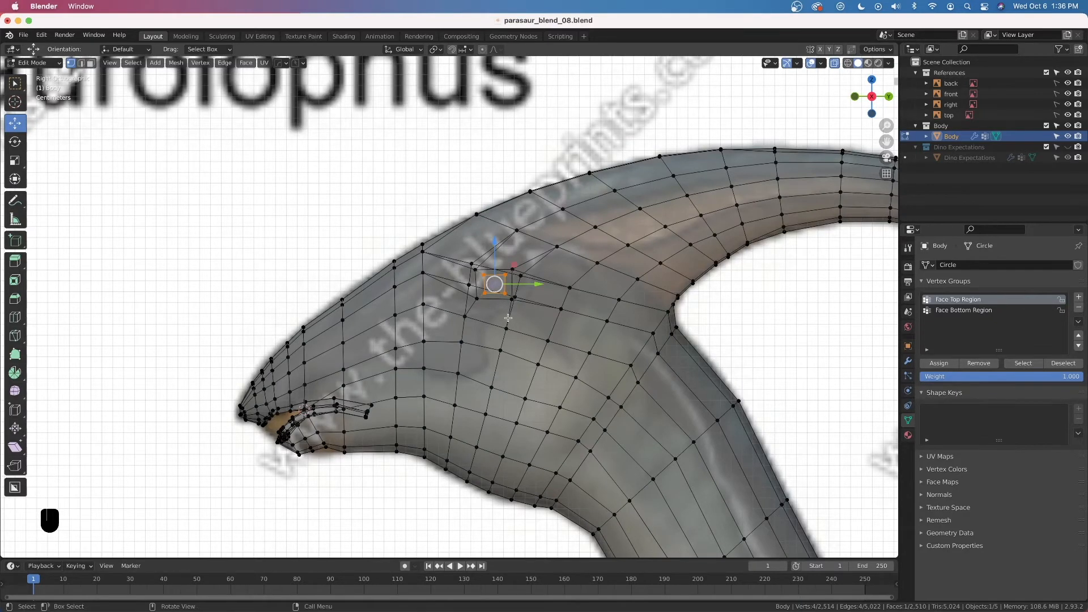
key("Tab")
scroll(508, 325, "down", 3)
key("z")
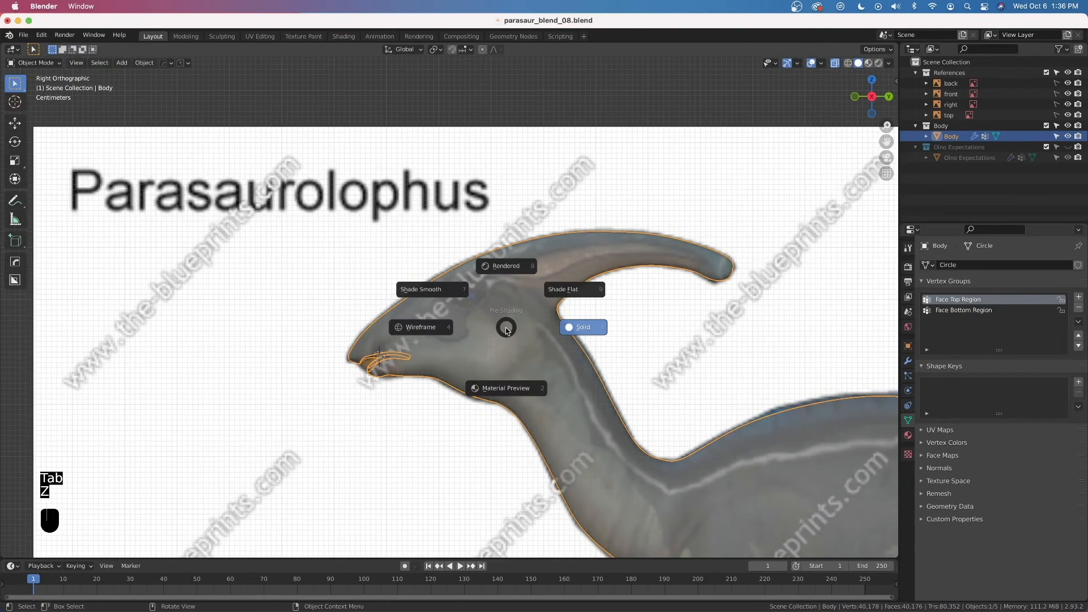
key("Escape")
key("alt+z")
scroll(506, 329, "up", 3)
scroll(504, 331, "down", 5)
middle_click_drag(447, 346, 476, 340)
scroll(477, 340, "up", 2)
scroll(476, 339, "up", 2)
key("Tab")
key("grave")
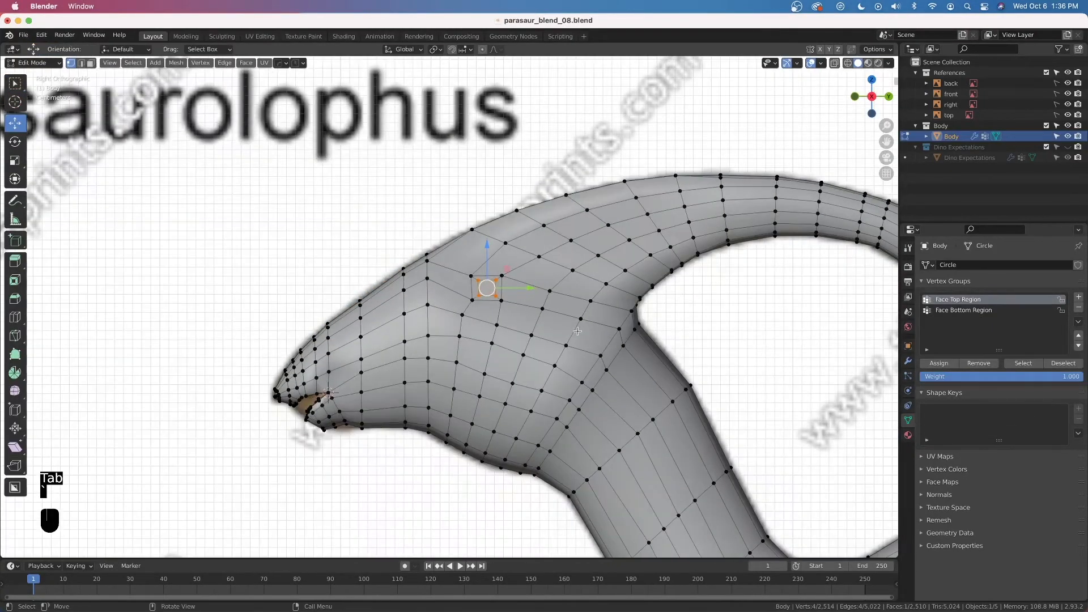
Try deleting the four vertices of the inner eye face to open a hole, and undo the deletion
key("alt+z")
scroll(576, 331, "up", 3)
middle_click_drag(576, 331, 502, 339, "shift")
scroll(502, 338, "up", 3)
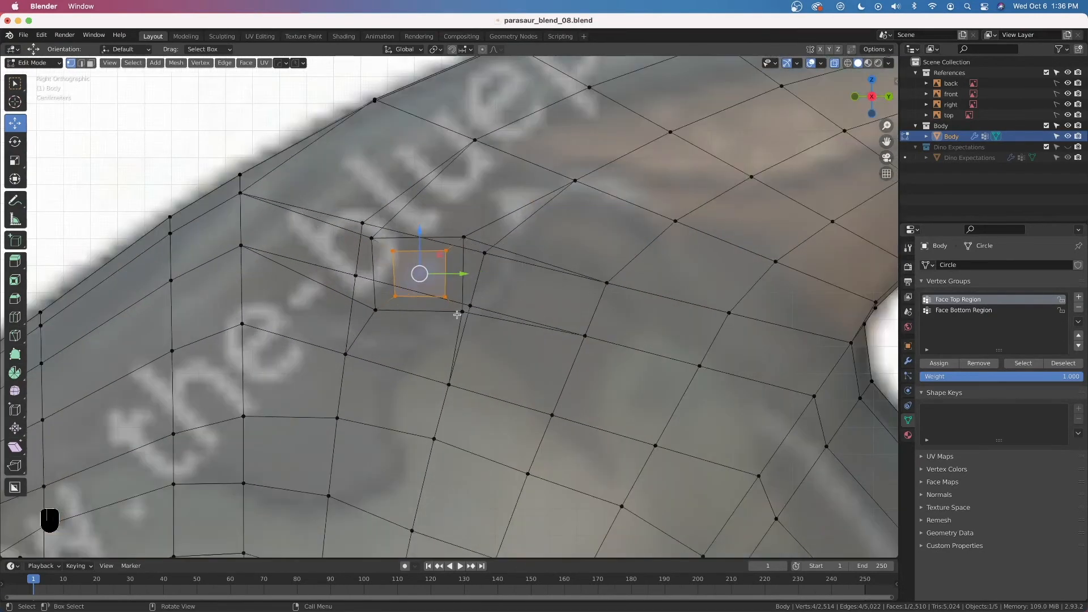
key("x")
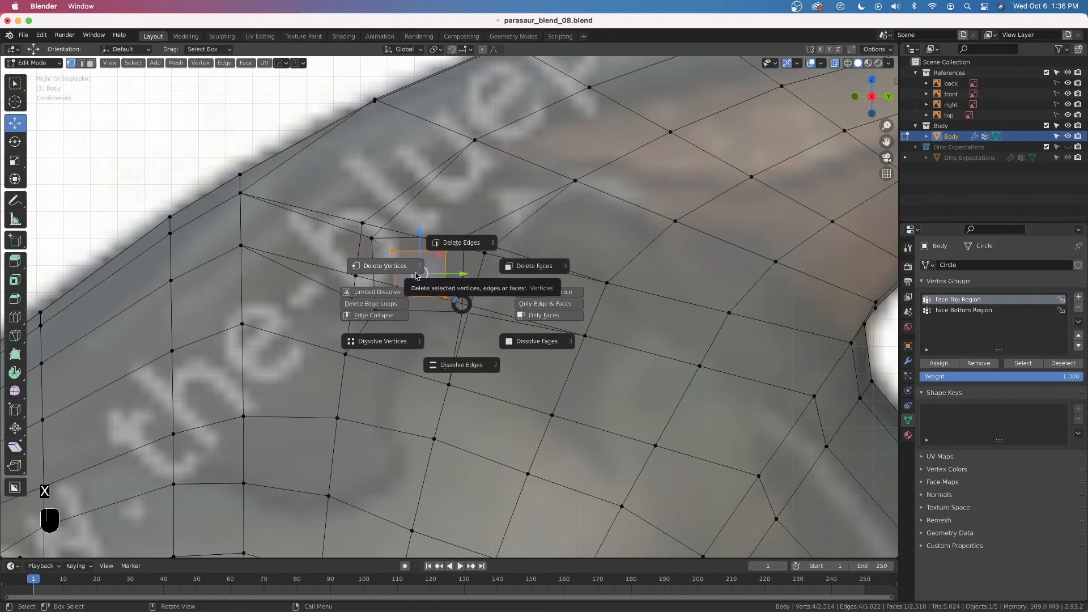
left_click(416, 276)
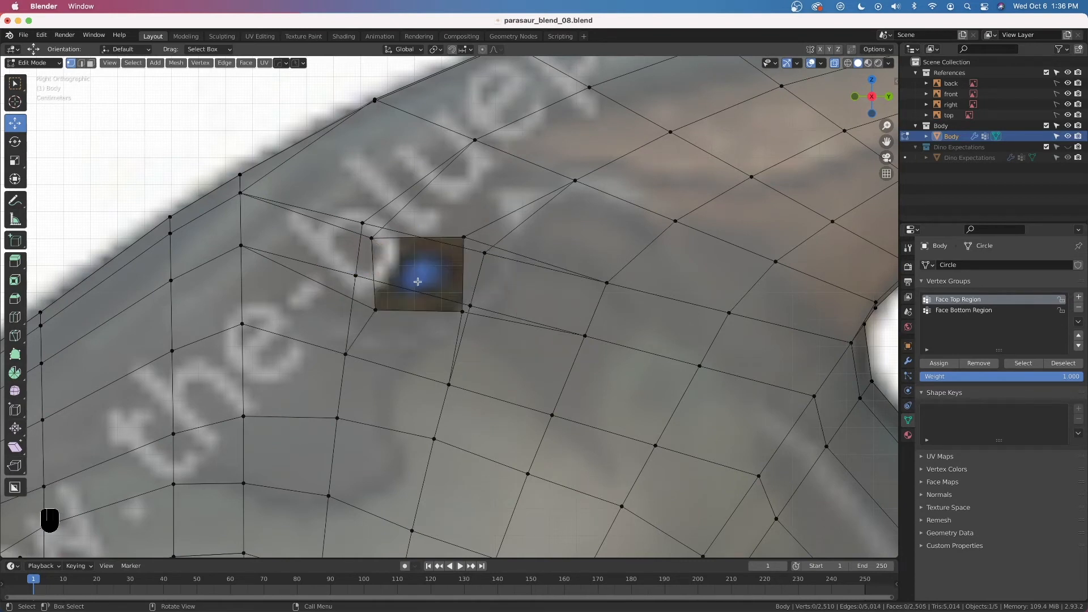
key("super+z")
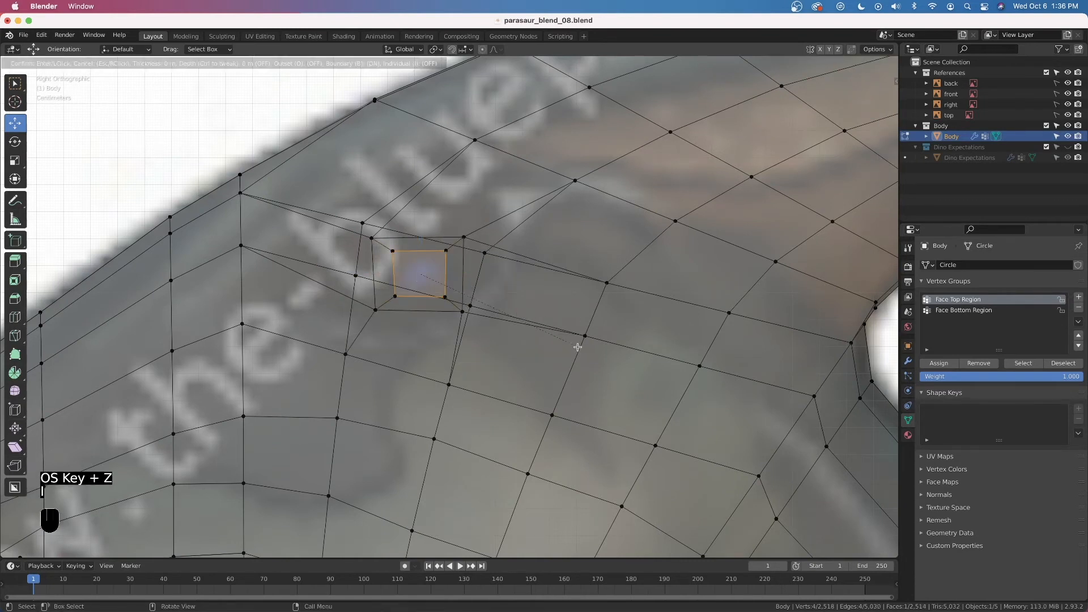
Inset the inner eye face by about 0.0045 m and delete the new vertices to open a smaller eye hole
key("i")
left_click(572, 349)
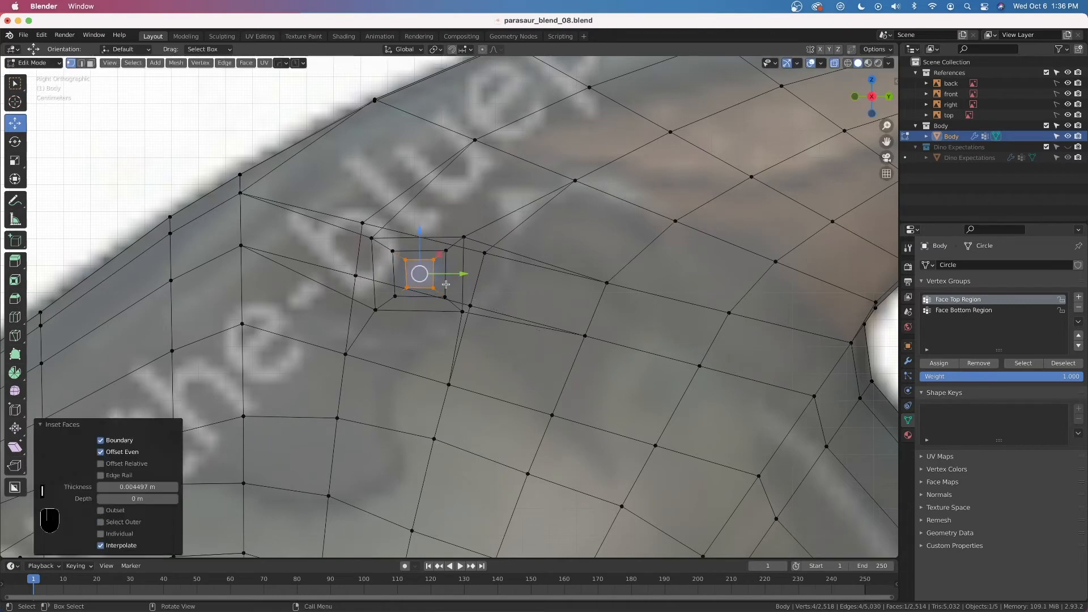
key("x")
left_click(400, 255)
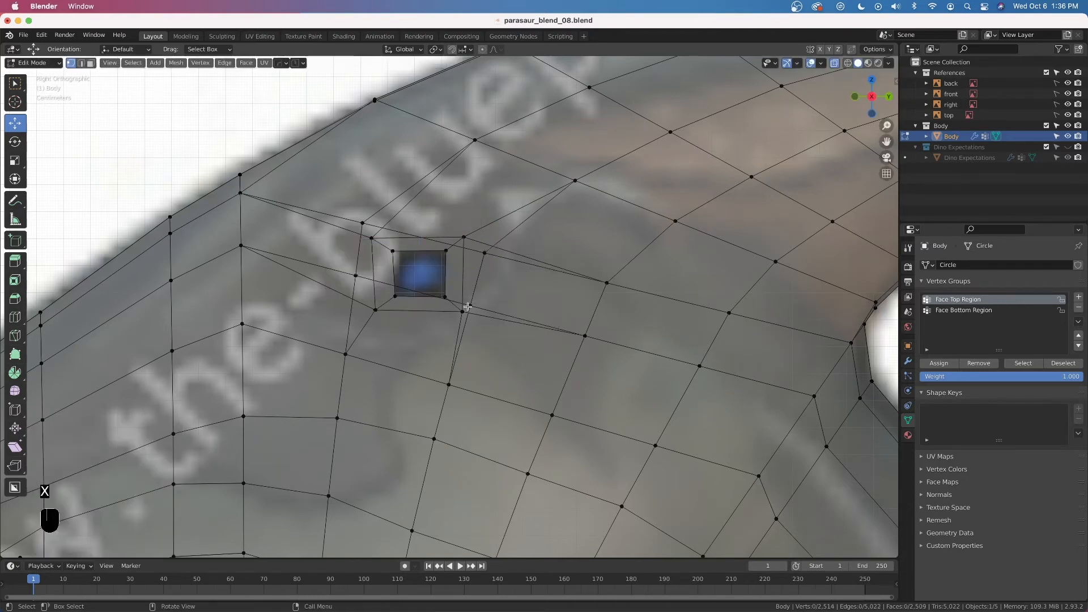
Examine the smoothed head with its eye hole in Object Mode from several angles
key("alt+z")
scroll(453, 308, "down", 6)
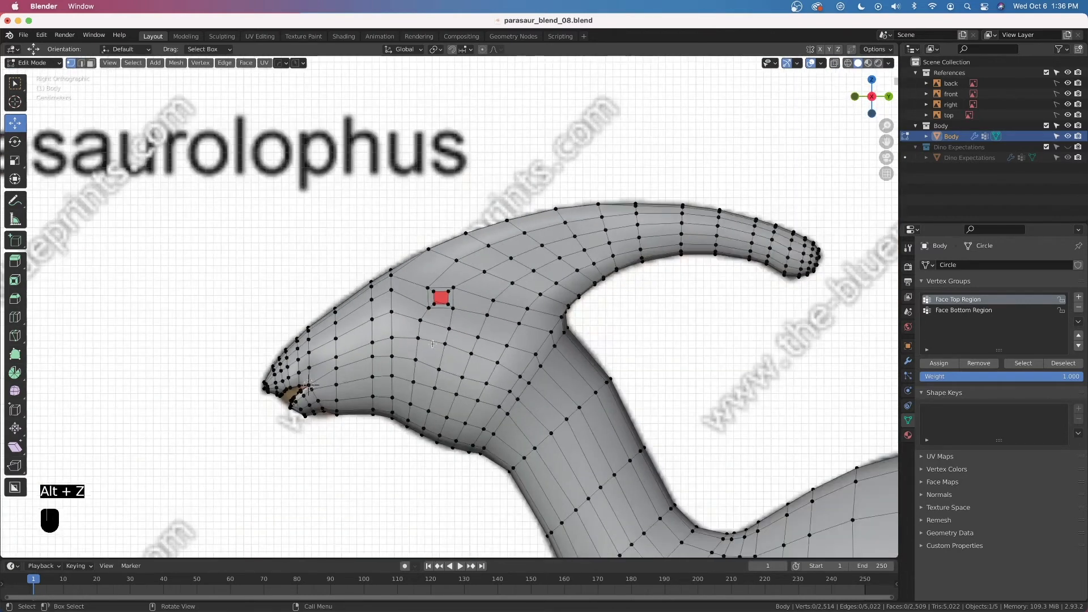
key("Tab")
middle_click_drag(433, 347, 493, 343)
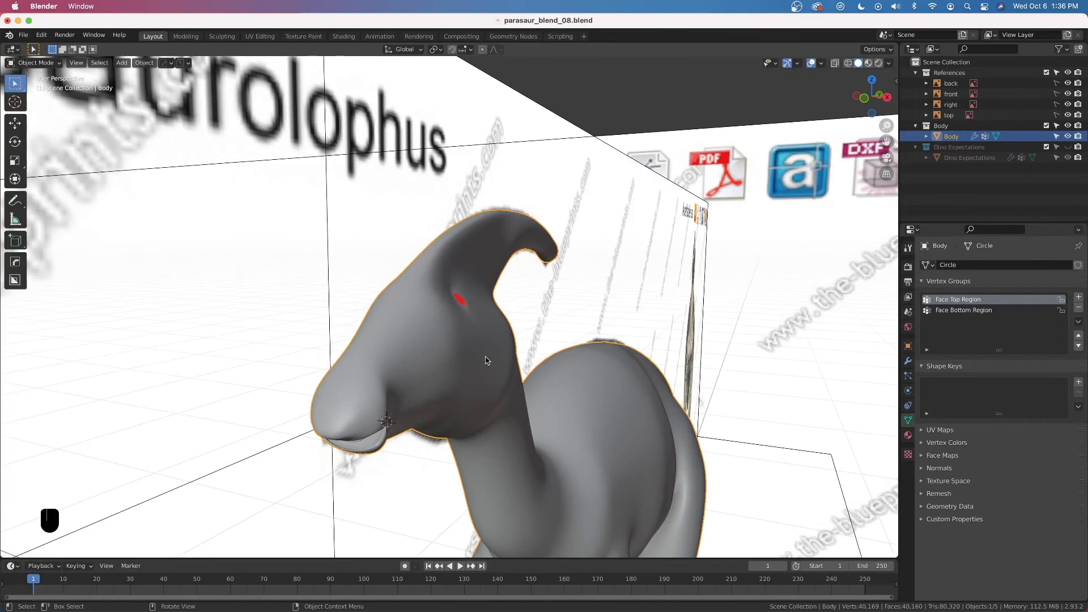
scroll(482, 338, "up", 3)
middle_click_drag(502, 336, 628, 279)
middle_click_drag(671, 244, 583, 250)
Undo the eye hole's vertex deletion and second inset, returning to the inner eye face in Edit Mode
key("super+z")
key("super+z")
middle_click_drag(469, 325, 435, 349)
scroll(435, 349, "up", 4)
key("super+z")
key("super+z")
key("super+z")
key("super+z")
key("super+z")
key("super+z")
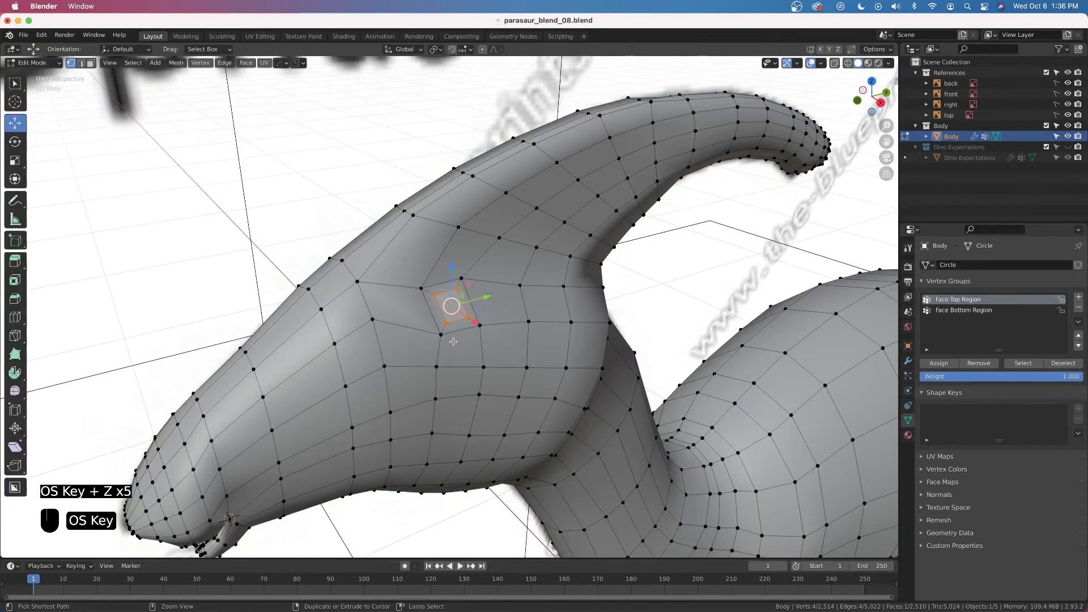
Undo the first inset of the eye face and the preceding vertex adjustments around it
key("super+z")
key("super+z")
key("super+z")
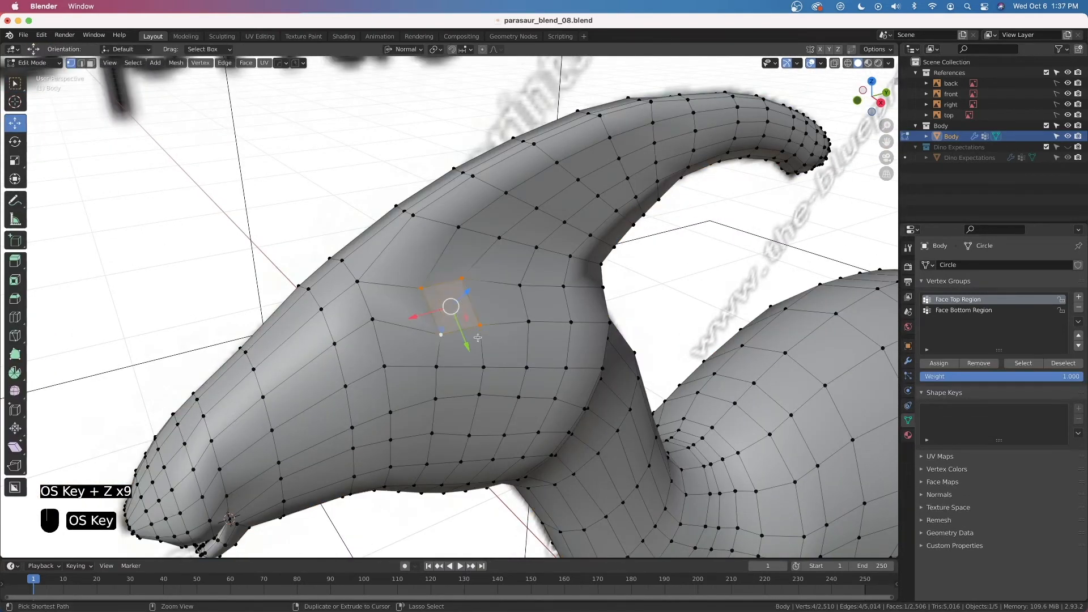
key("super+z")
key("super+z")
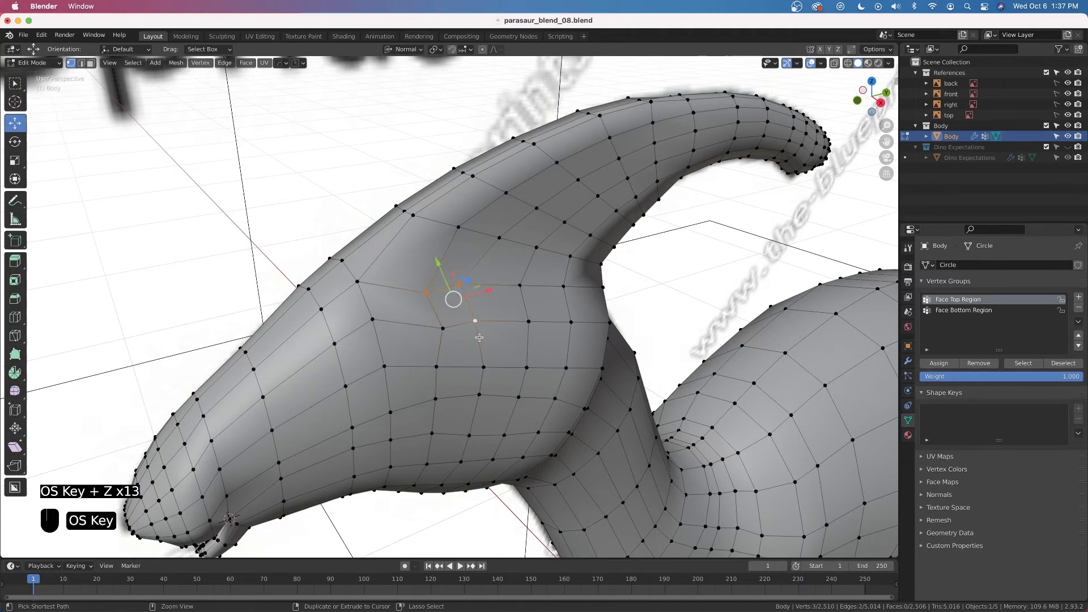
key("super+z")
key("super+z")
key("super+z")
key("super+z")
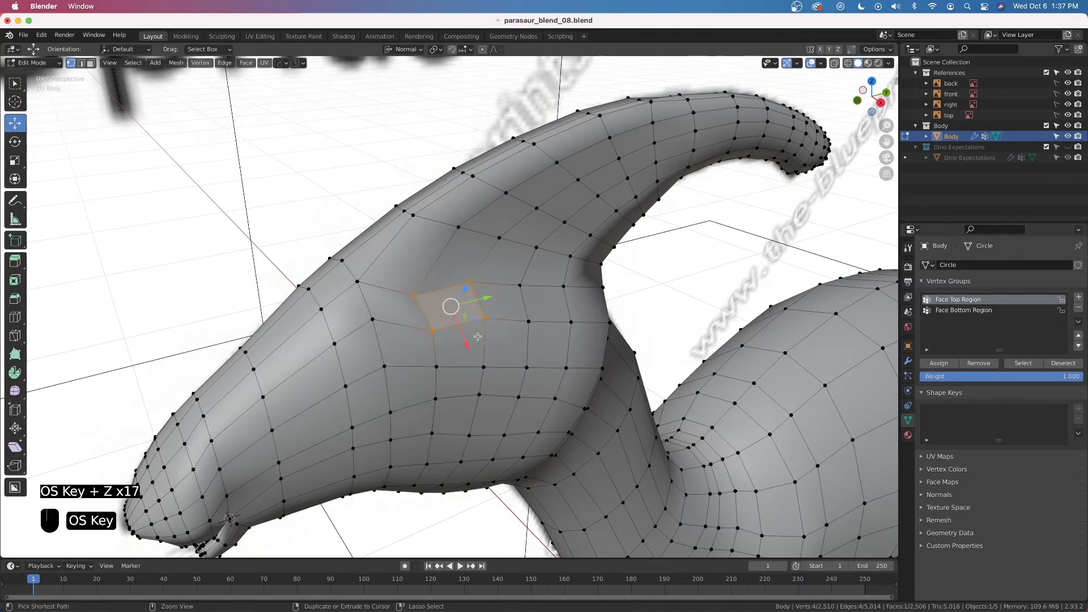
key("super+z")
View the head from the front and save the file
scroll(478, 337, "down", 3)
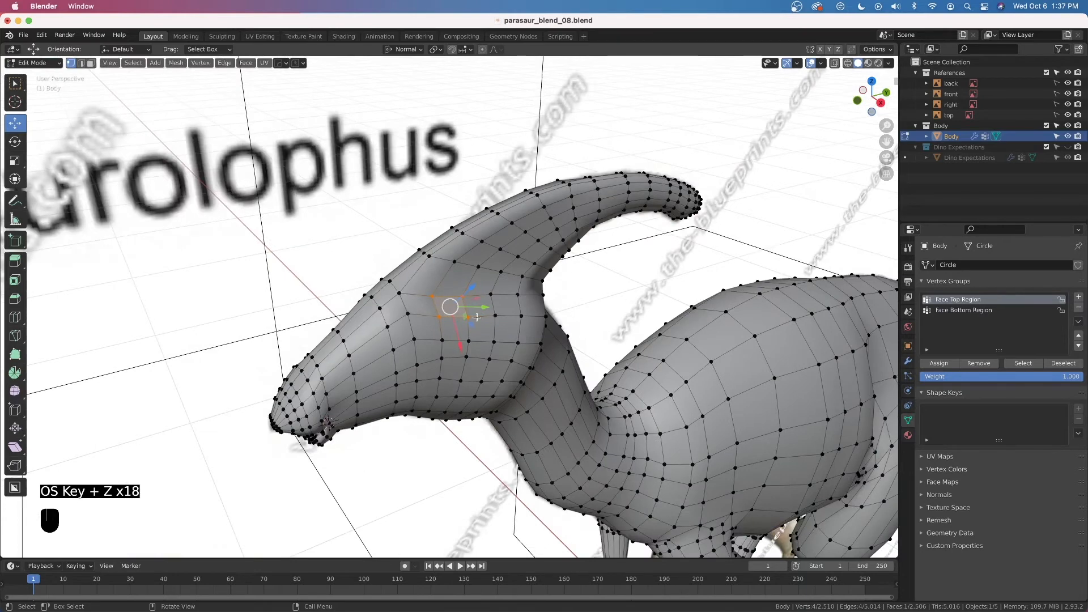
key("grave")
left_click(440, 248)
scroll(459, 304, "up", 2)
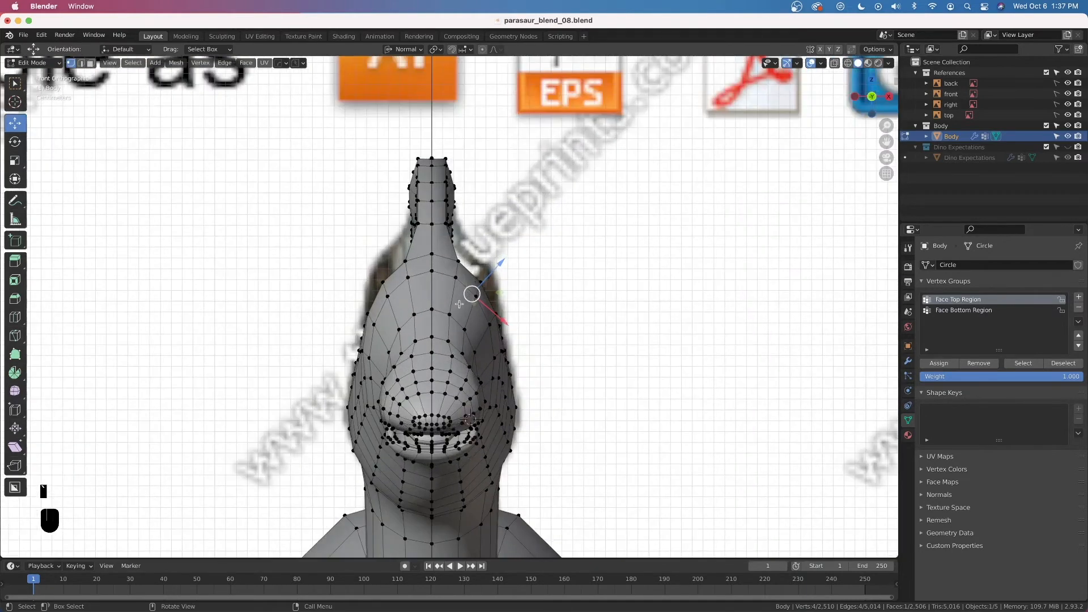
key("super")
key("super+s")
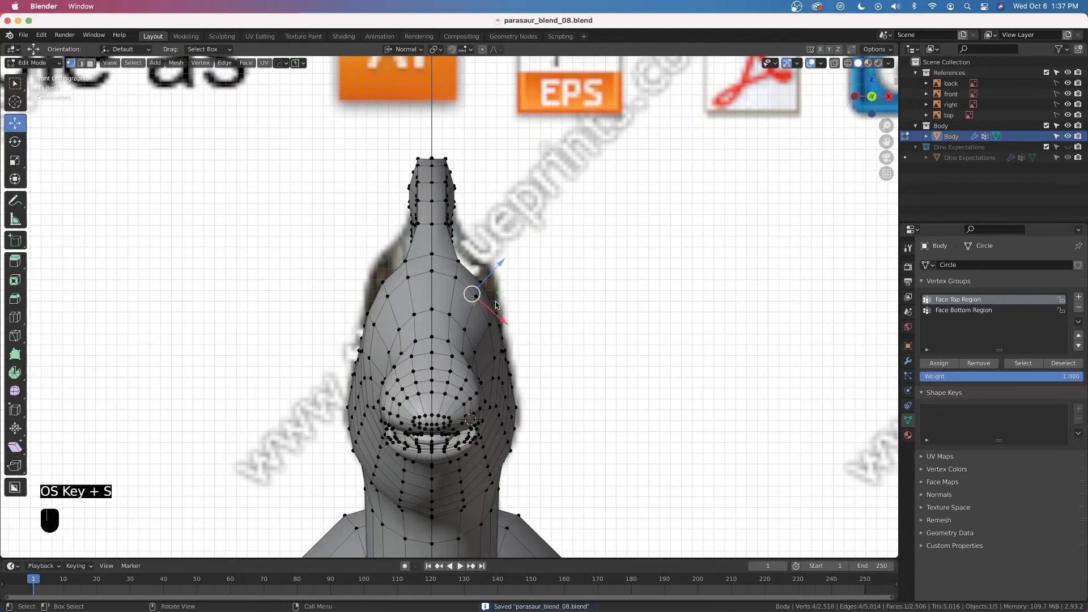
Switch the transform orientation to Global and enable proportional editing
scroll(543, 300, "down", 1)
mouse_move(549, 304)
middle_mouse_down()
mouse_move(529, 308)
mouse_move(540, 307)
middle_mouse_up()
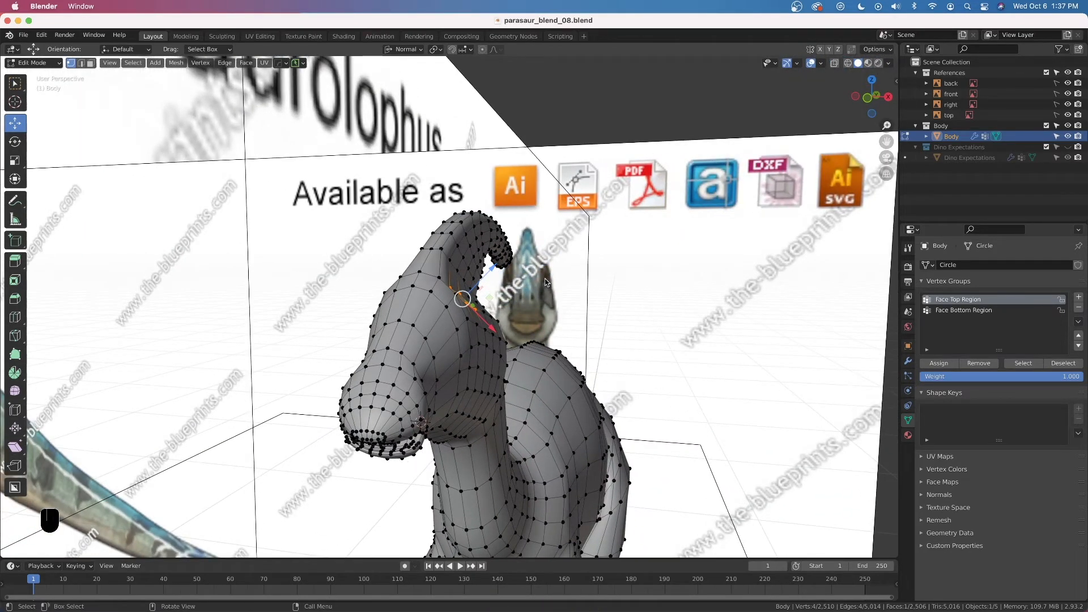
key("grave")
left_click(390, 300)
middle_click_drag(470, 321, 429, 332)
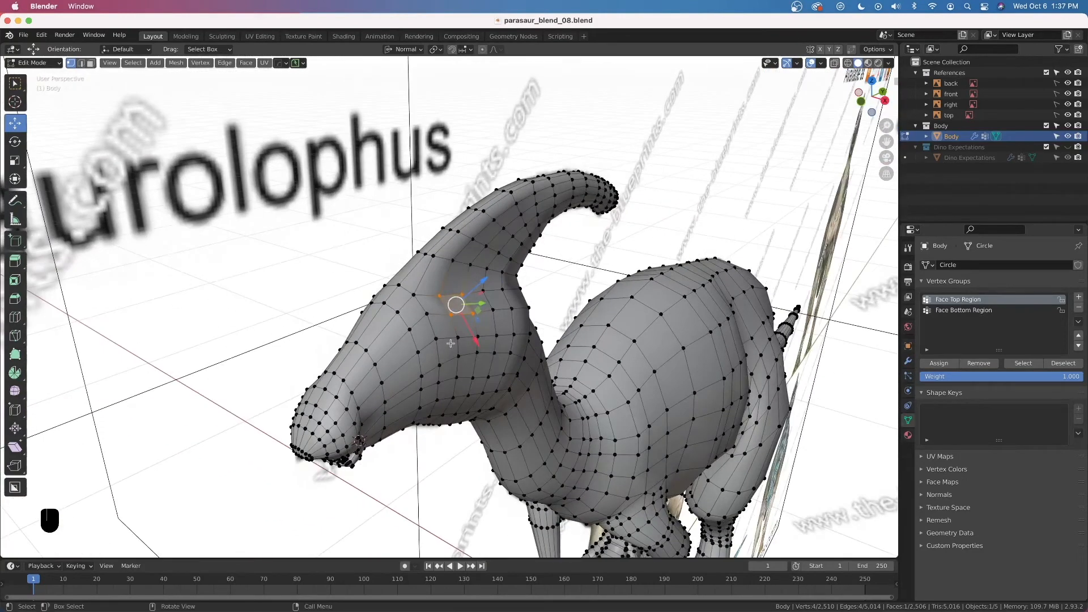
left_click(404, 49)
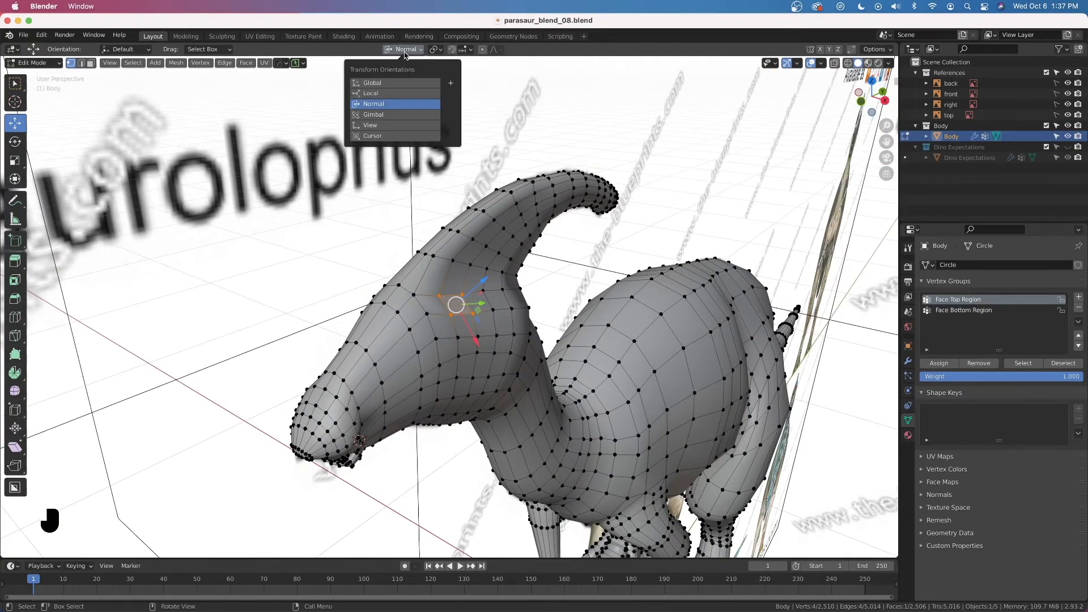
left_click(397, 84)
left_click(483, 50)
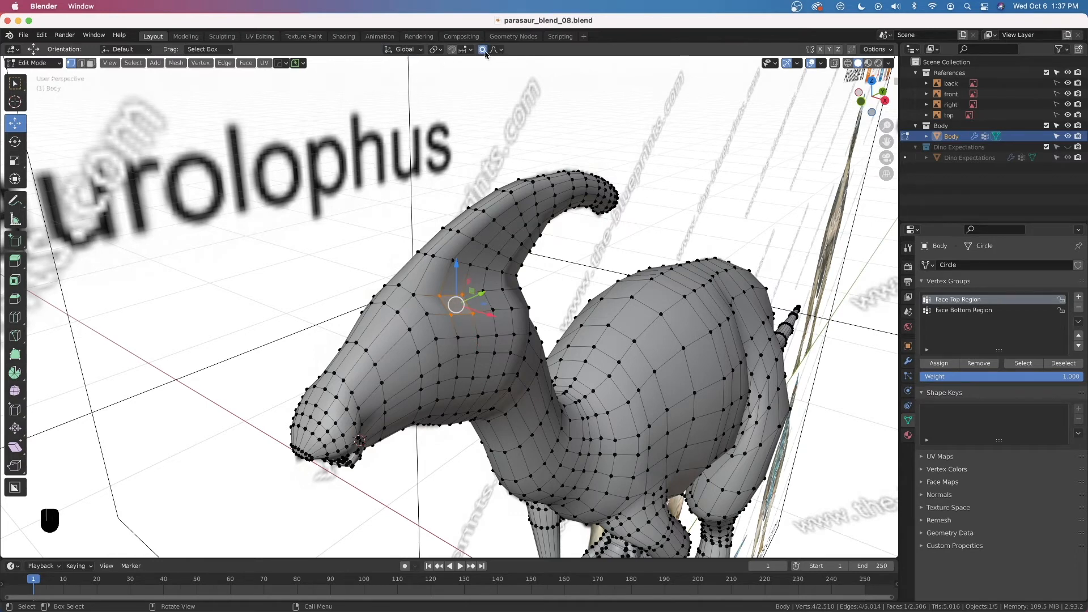
In front view, raise the eye face about 0.032 m along Z, with a proportional size of about 0.041
key("grave")
left_click(480, 194)
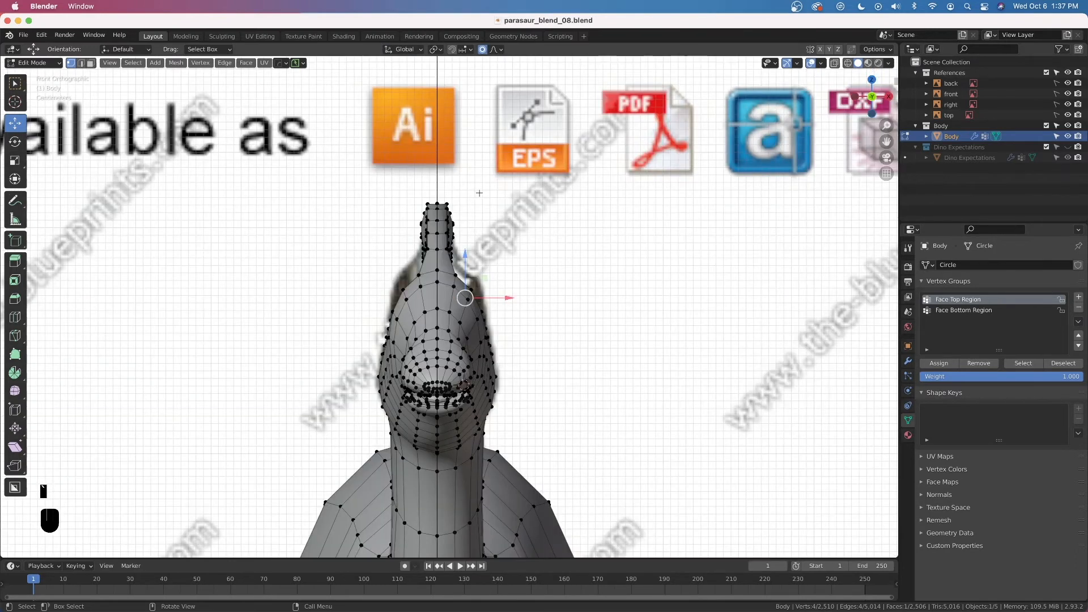
left_click_drag(470, 258, 478, 231)
scroll(473, 245, "down", 4)
middle_click_drag(509, 307, 474, 329)
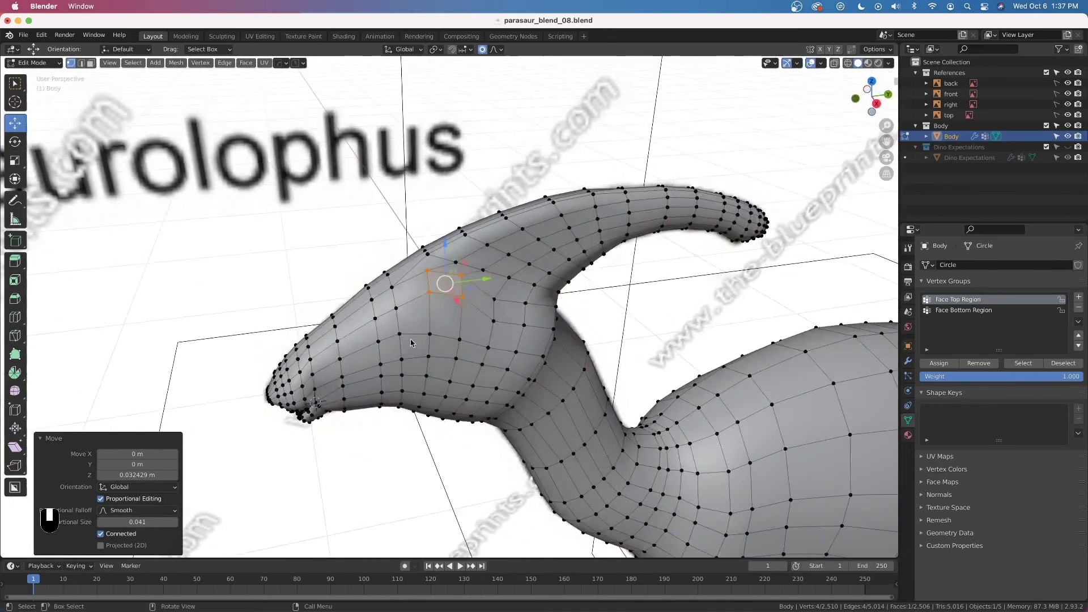
Raise single vertices behind the eye face by about 0.008 m and 0.012 m along Z, with proportional size 0.050
left_click(493, 315)
left_click_drag(497, 285, 529, 260)
scroll(503, 260, "down", 2)
left_click(525, 302)
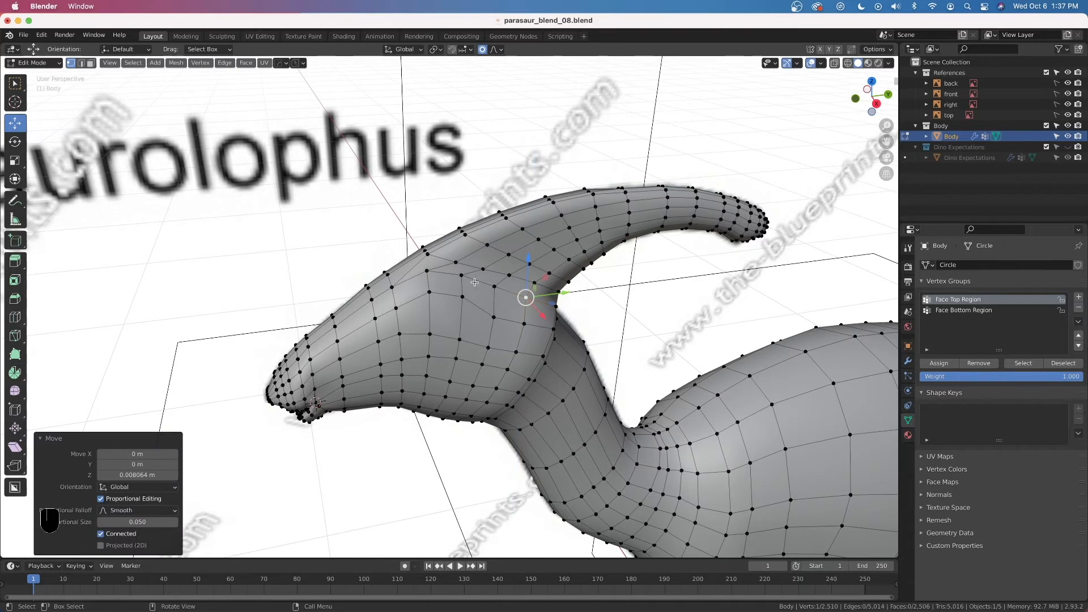
middle_click_drag(611, 328, 567, 275)
left_click(483, 302)
left_click_drag(483, 268, 531, 302)
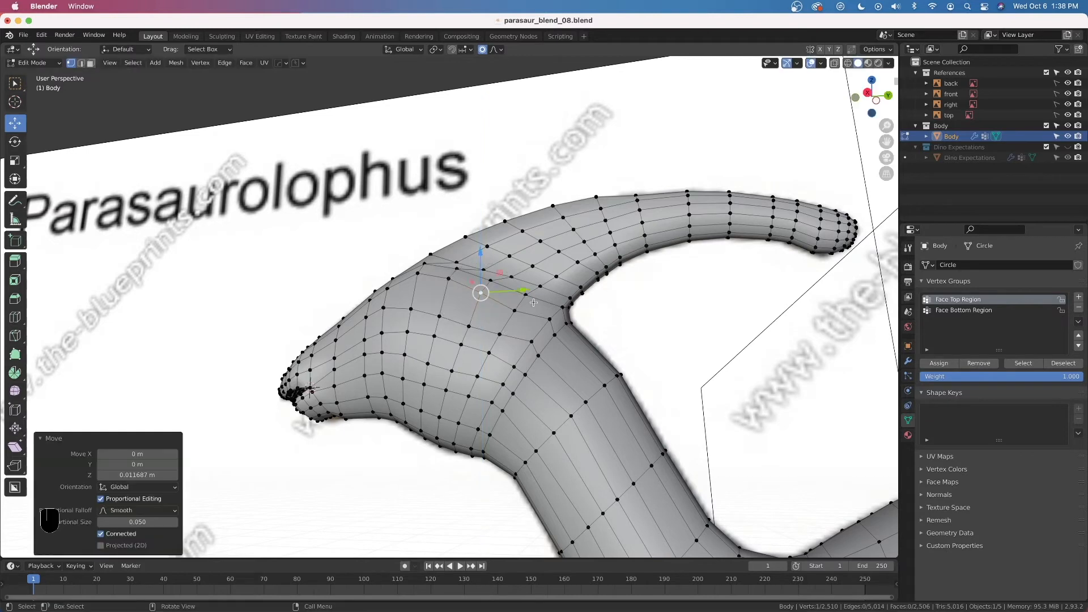
Raise the neighbouring vertex on the side of the head along Z, finishing with a nudge of about 0.0008 m
left_click(521, 310)
left_click_drag(513, 281, 512, 274)
middle_click_drag(513, 274, 584, 316)
left_click_drag(505, 264, 506, 262)
Move the side-of-head vertex below the eye outward about 0.001 m along X to follow the front blueprint
key("grave")
left_click(457, 254)
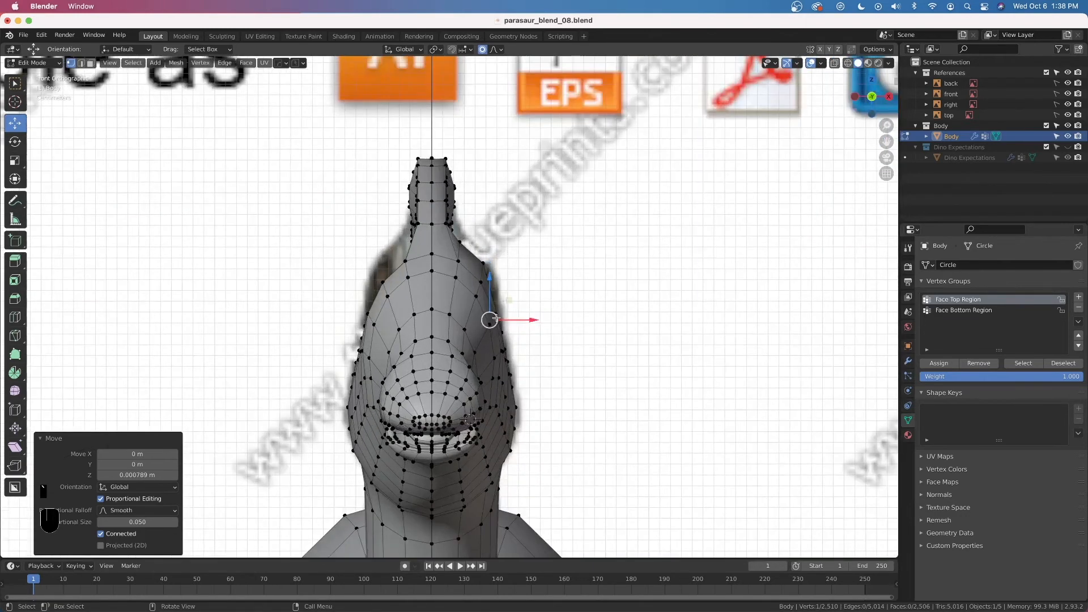
middle_click_drag(522, 340, 492, 341)
left_click(486, 338)
left_click(459, 331)
key("grave")
left_click(425, 316)
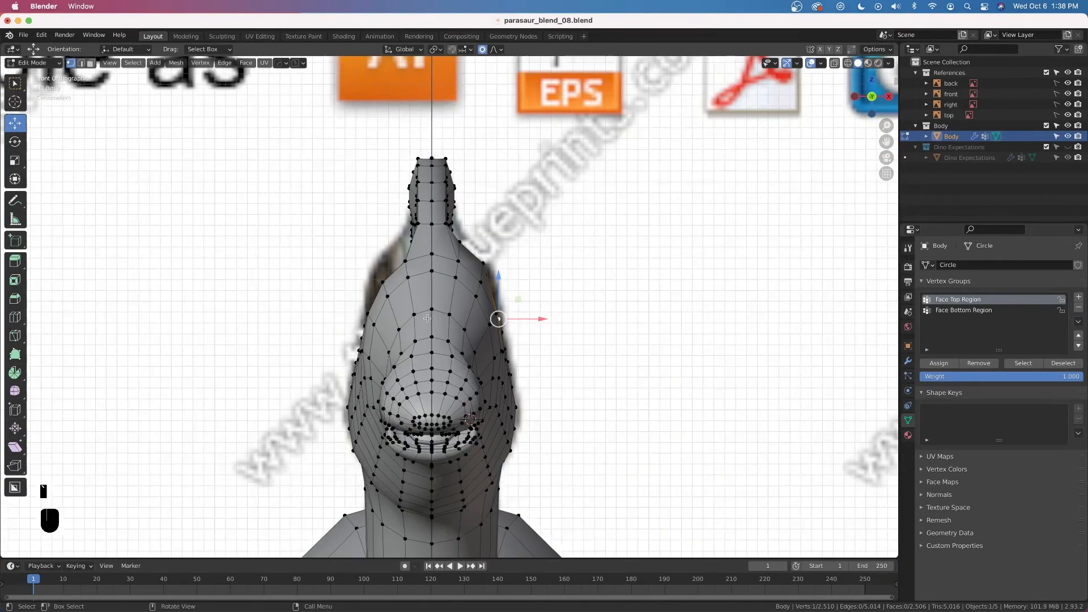
left_click_drag(530, 320, 533, 321)
Select the vertex path running across the eye face's lower edge and edge-slide it downward by a factor of about 0.19
middle_click_drag(532, 321, 406, 327)
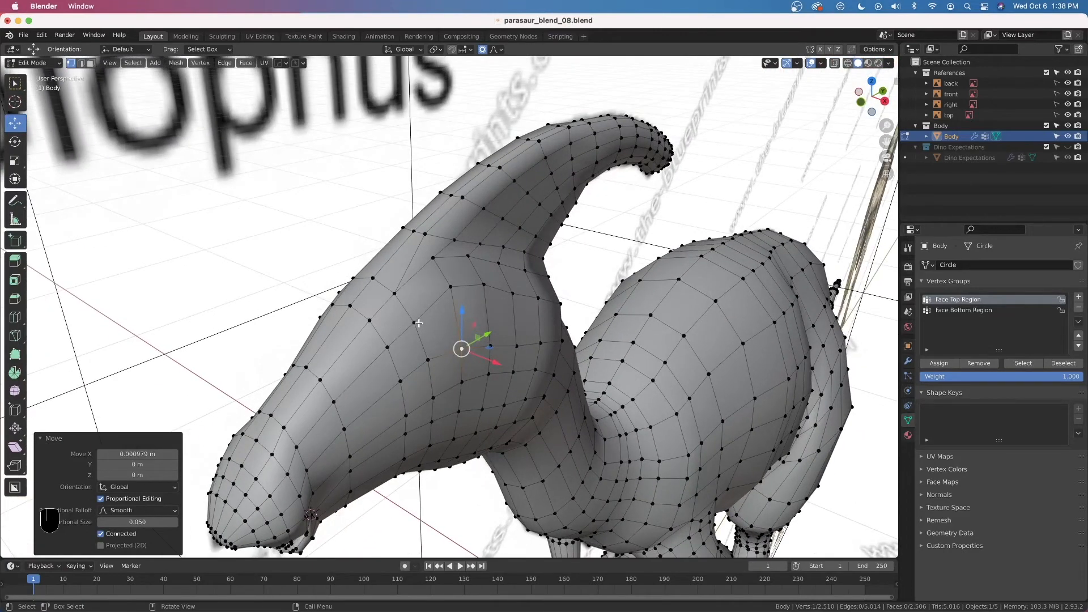
left_click(414, 322)
left_click(538, 297, "ctrl")
key("g")
key("g")
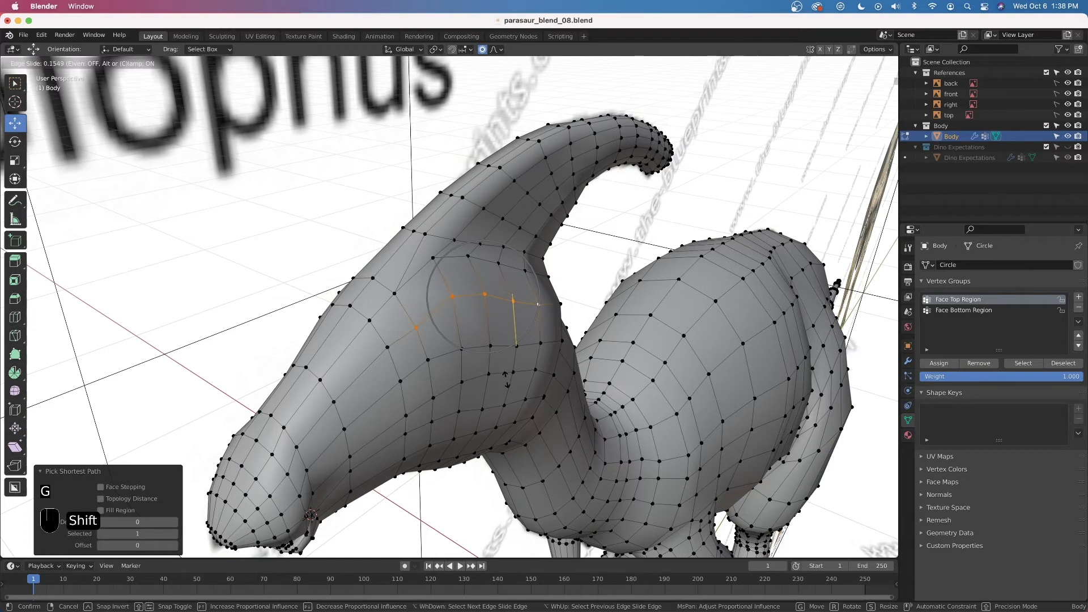
left_click(506, 395)
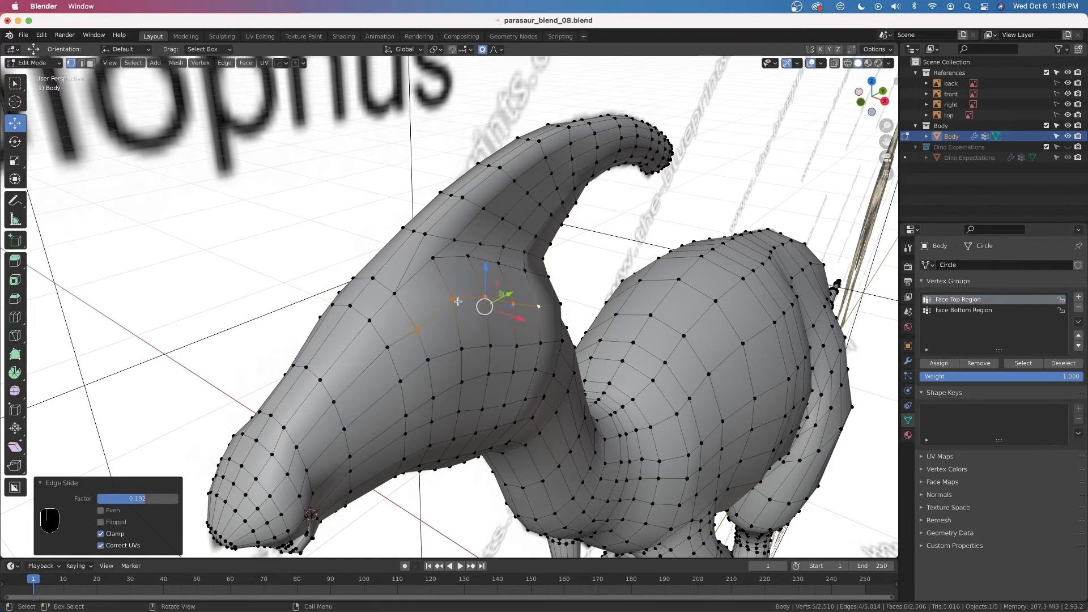
Raise the slid vertex path along Z by about 0.007 m and 0.006 m, and nudge up the vertex near the crest's base
key("KP_1")
left_click_drag(491, 265, 492, 253)
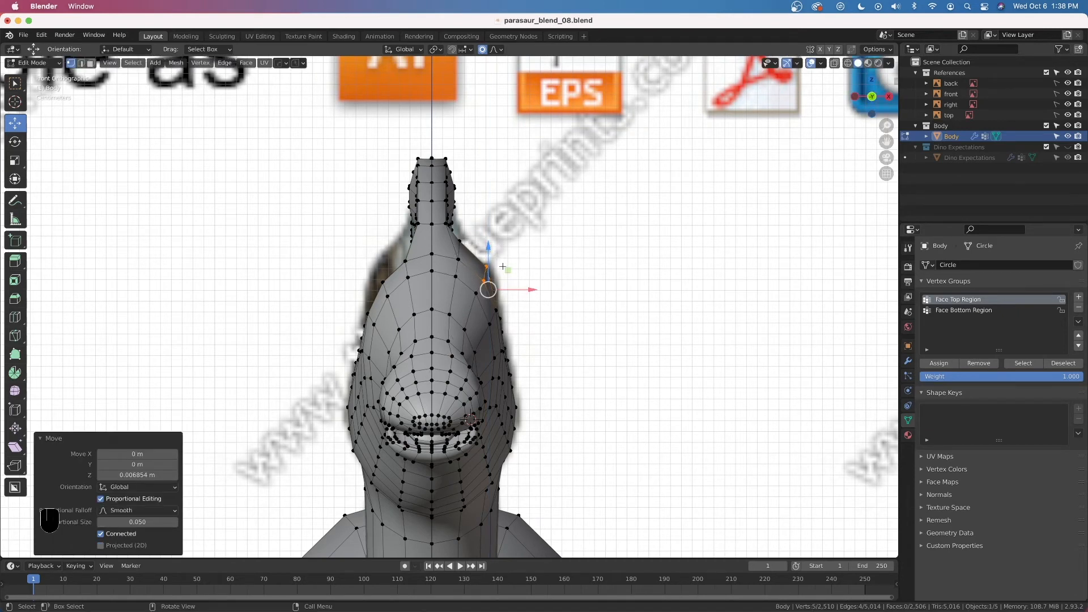
left_click_drag(488, 248, 491, 239)
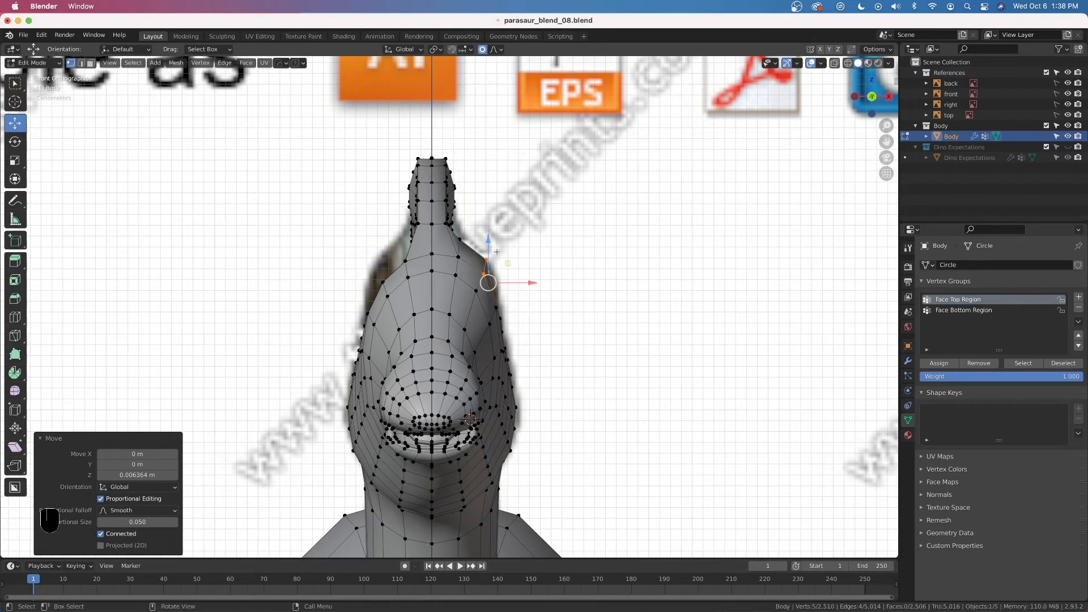
left_click(460, 238)
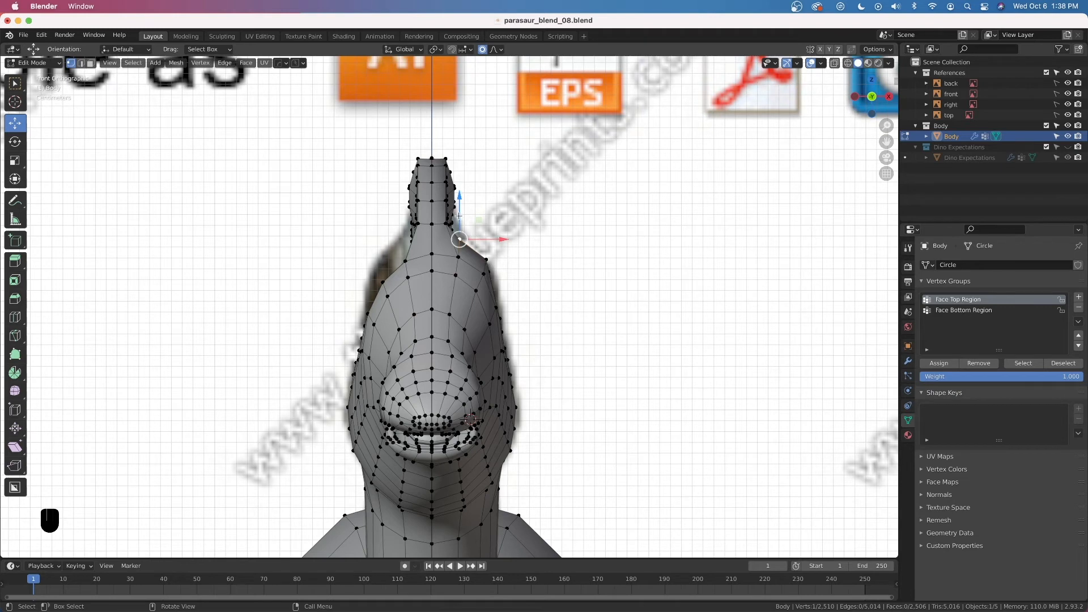
left_click_drag(462, 203, 448, 210)
Try moving the vertex at the crest's side outward along X, and undo the move
left_click(450, 218)
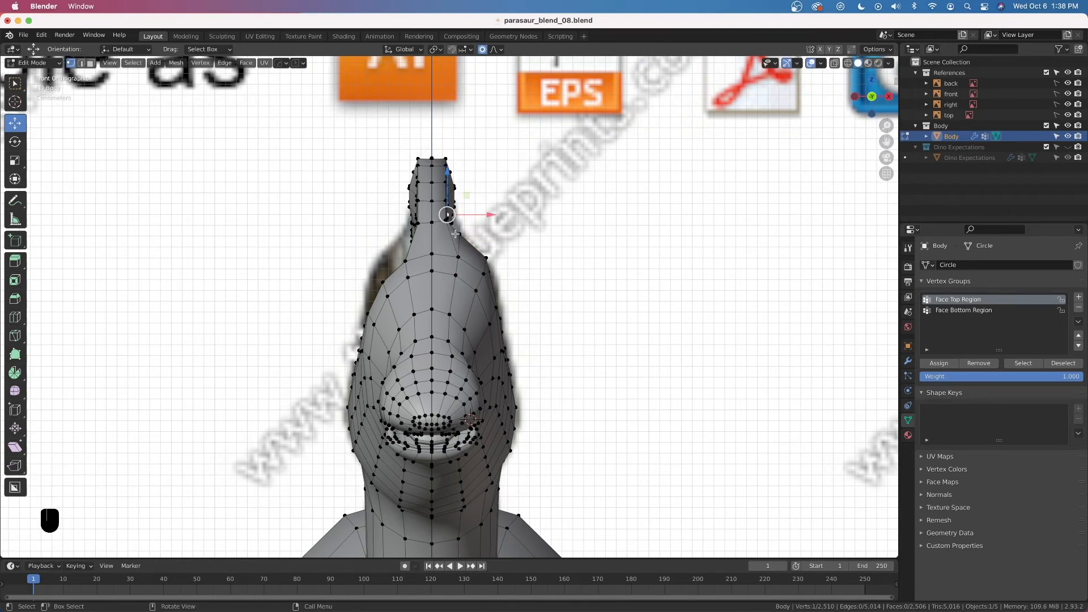
left_click_drag(475, 214, 479, 216)
key("super+z")
Select two neighbouring edge loops on the lower crest and fatten them by about 0.0032 m against the front blueprint
middle_click_drag(479, 217, 481, 212)
left_click(482, 210, "alt")
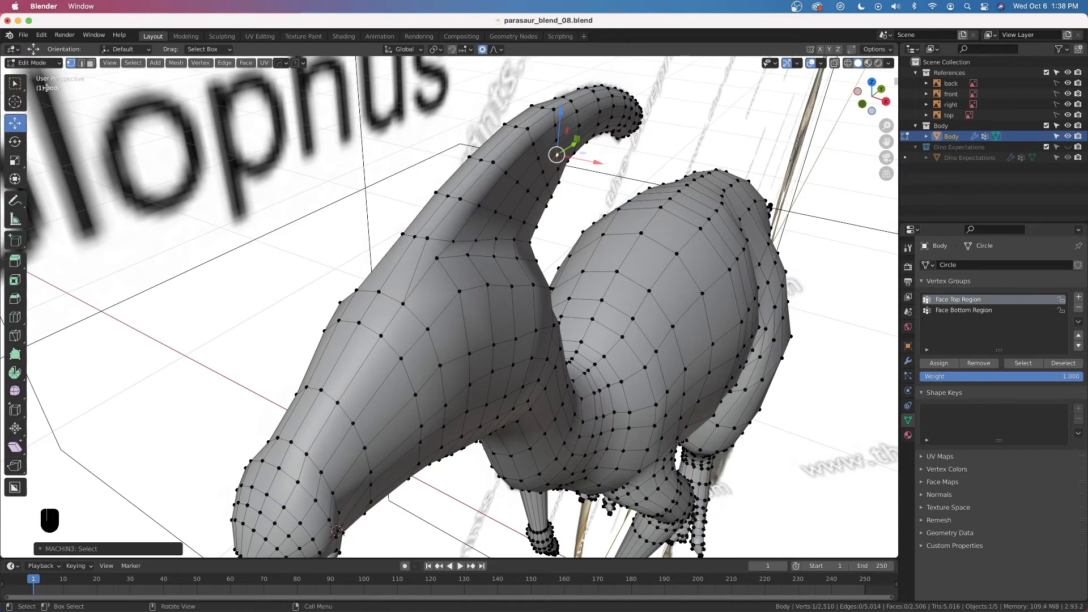
key("alt+a")
left_click(14, 85)
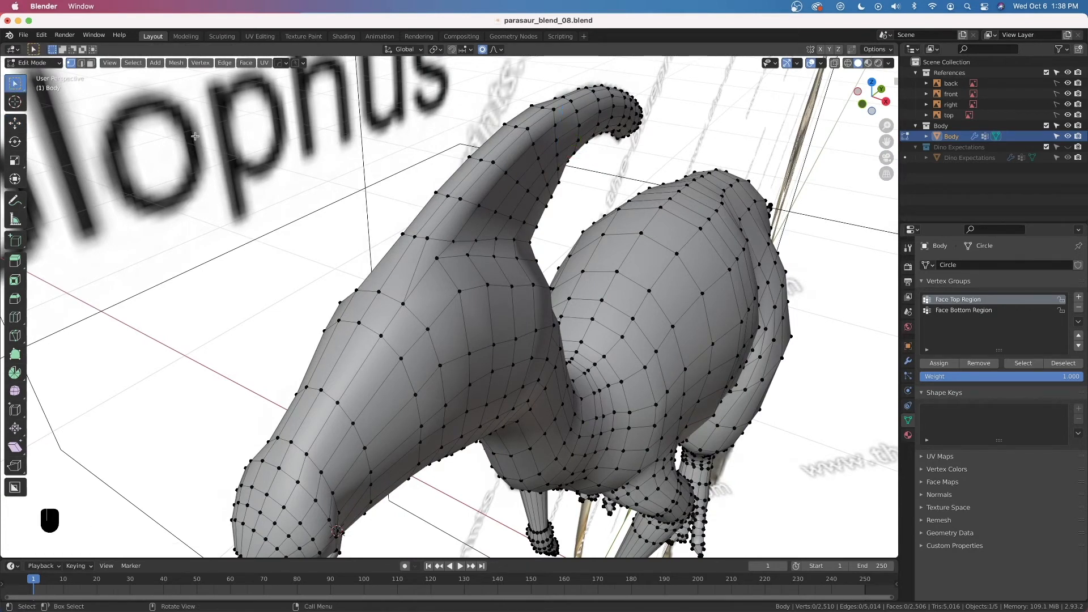
left_click(488, 211, "alt")
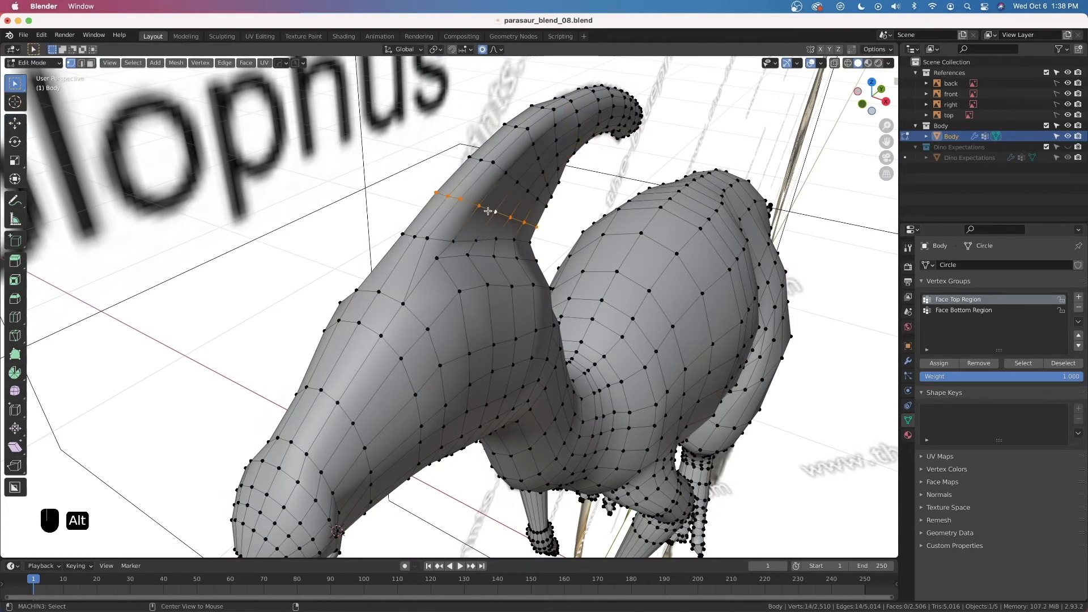
left_click(511, 179, "alt+shift")
key("KP_1")
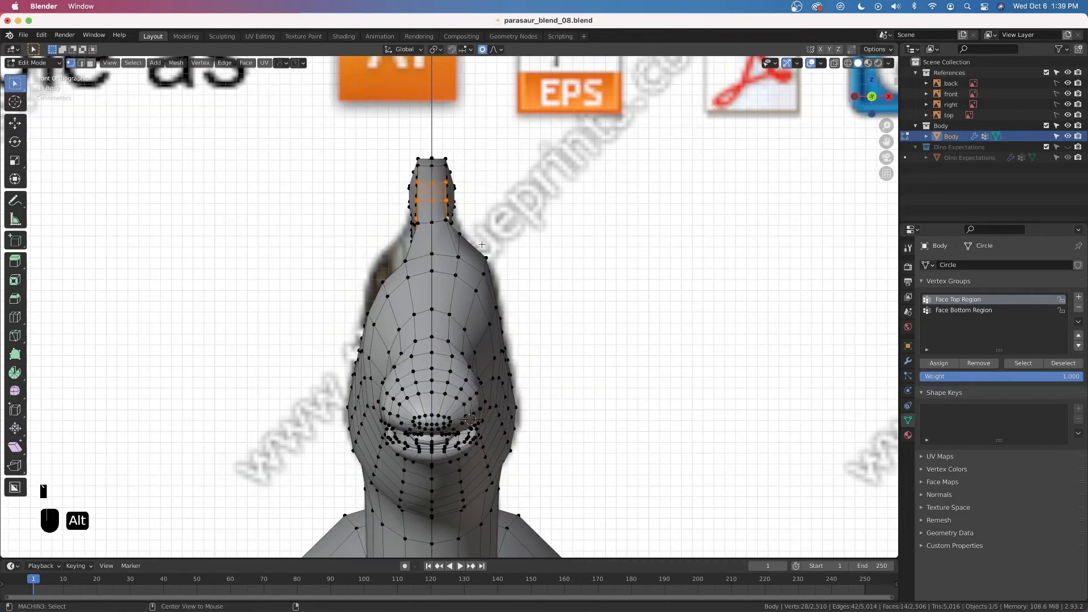
key("alt+s")
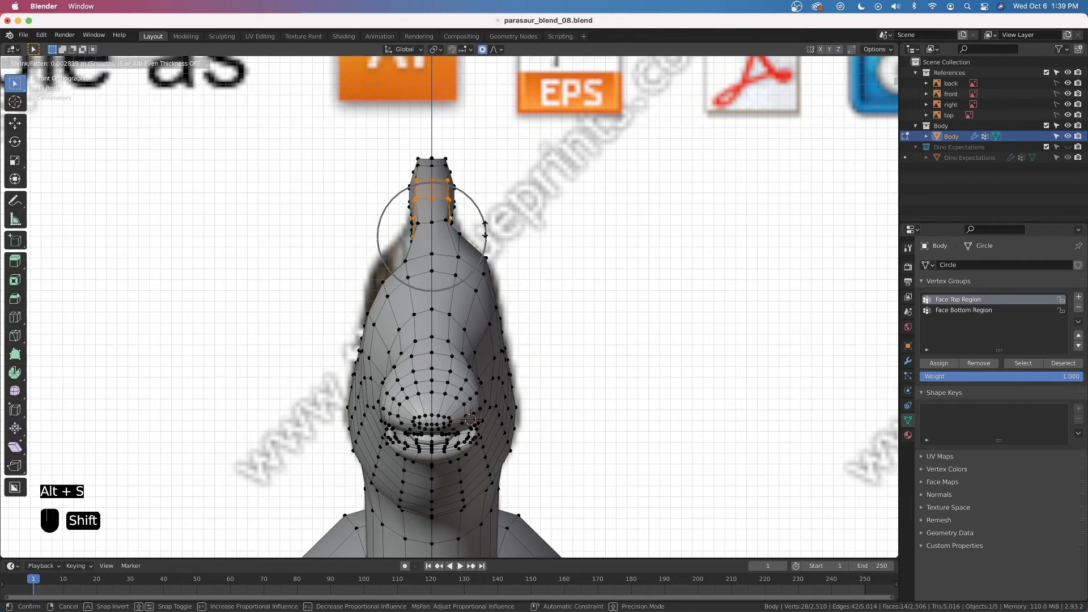
left_click(483, 227)
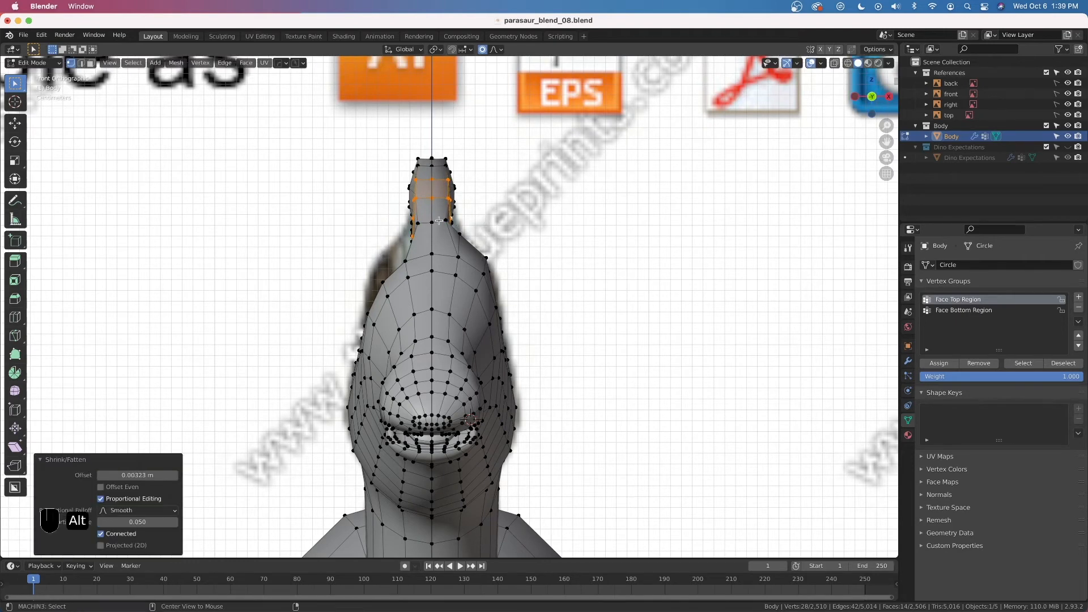
Select the vertex path running around the crest's base and fatten it by about 0.0026 m against the front blueprint
left_click(486, 229, "alt")
middle_click_drag(528, 244, 481, 251)
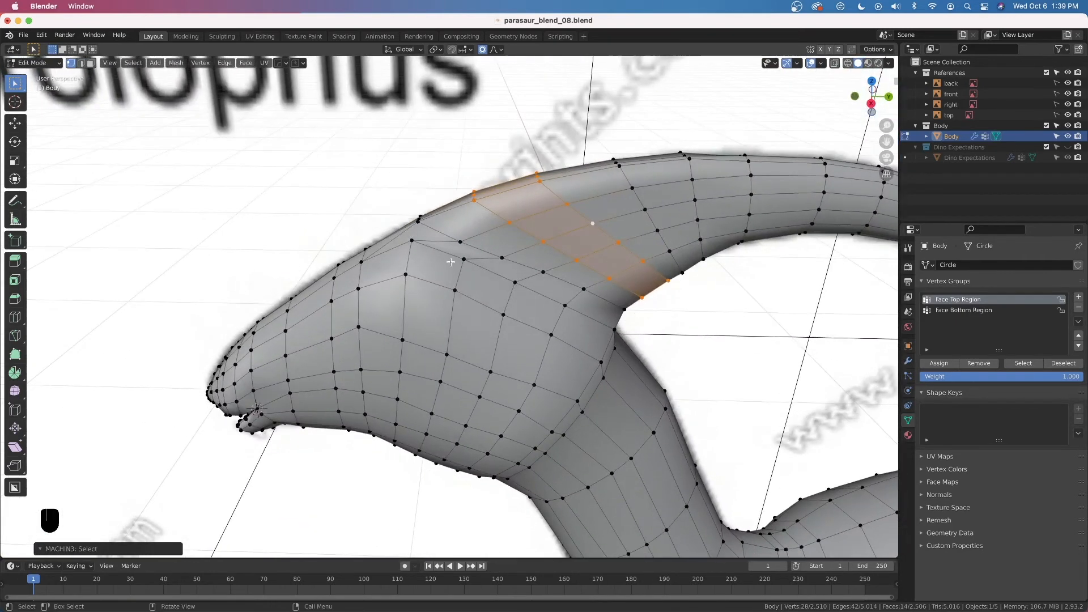
left_click(481, 249)
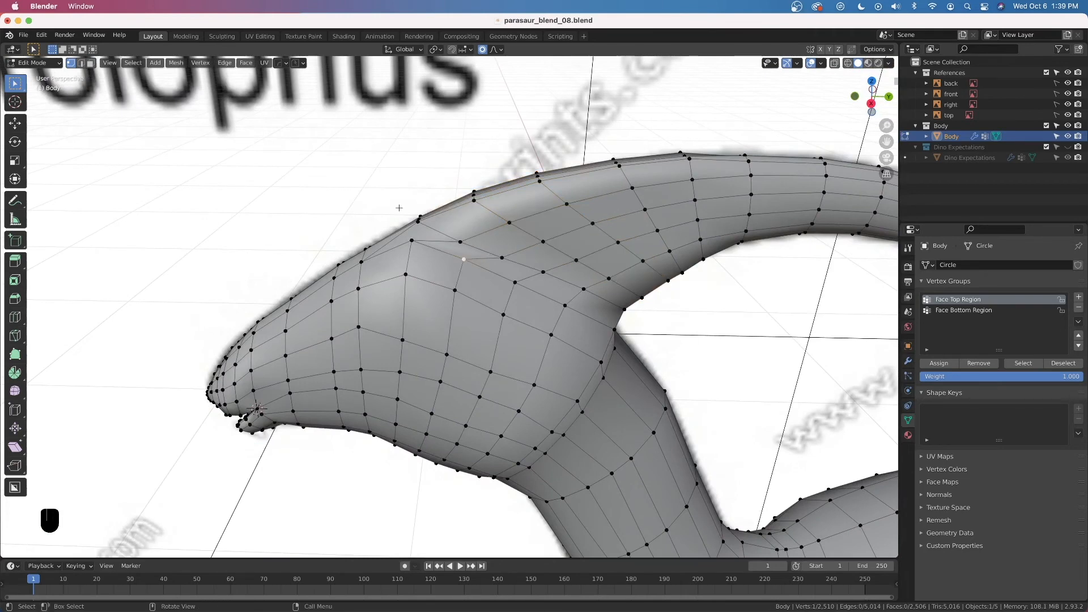
middle_click_drag(412, 237, 466, 227)
left_click(409, 263, "ctrl")
left_click(336, 259, "ctrl")
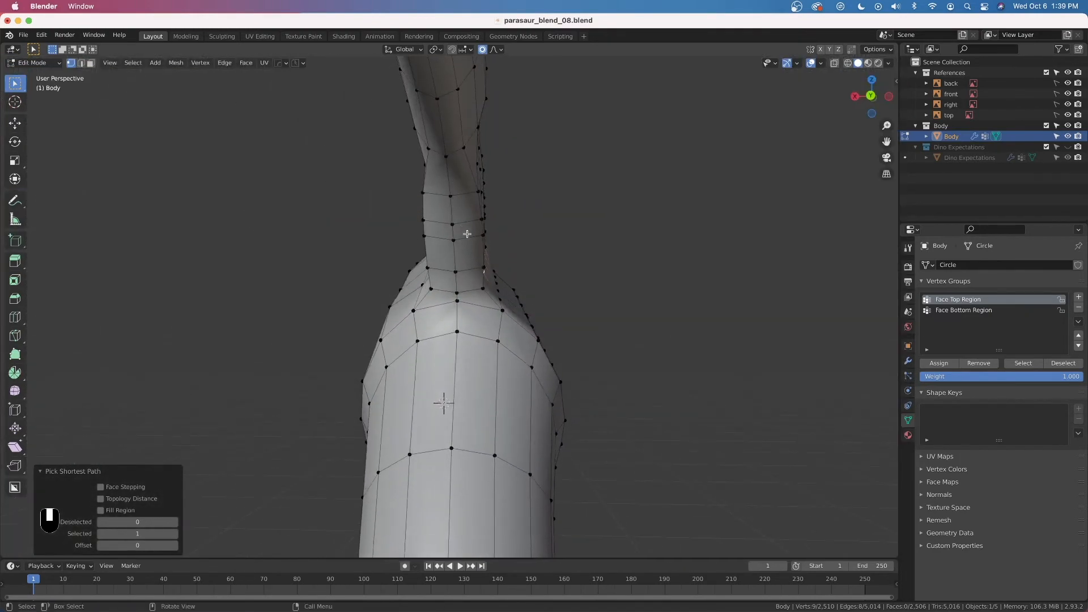
left_click(456, 293, "ctrl")
middle_click_drag(457, 292, 495, 278)
left_click(497, 276, "ctrl")
key("grave")
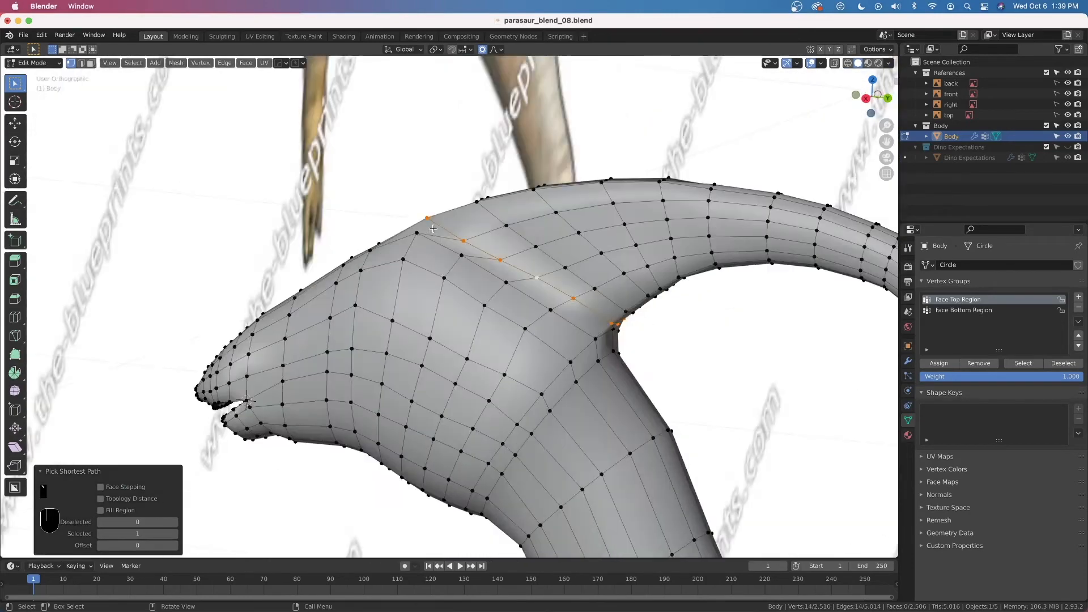
key("KP_1")
key("alt+s")
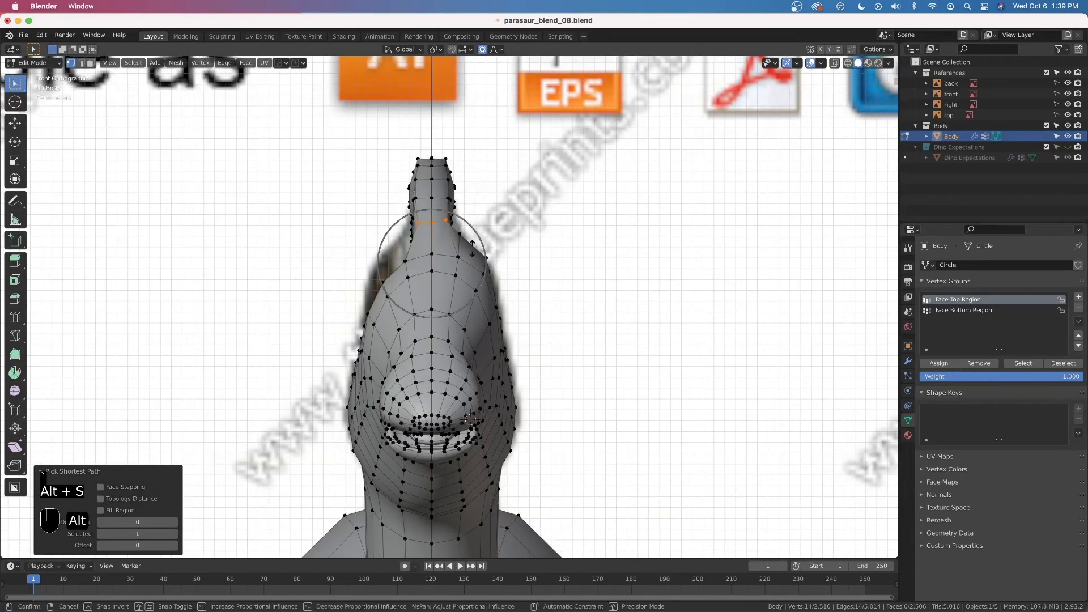
key("shift")
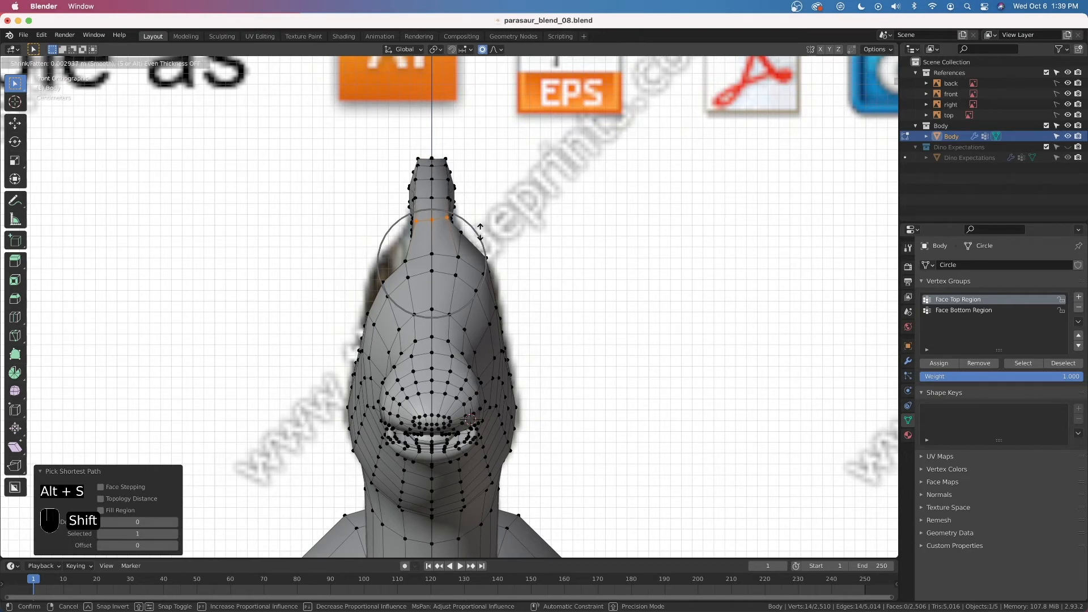
left_click(481, 233)
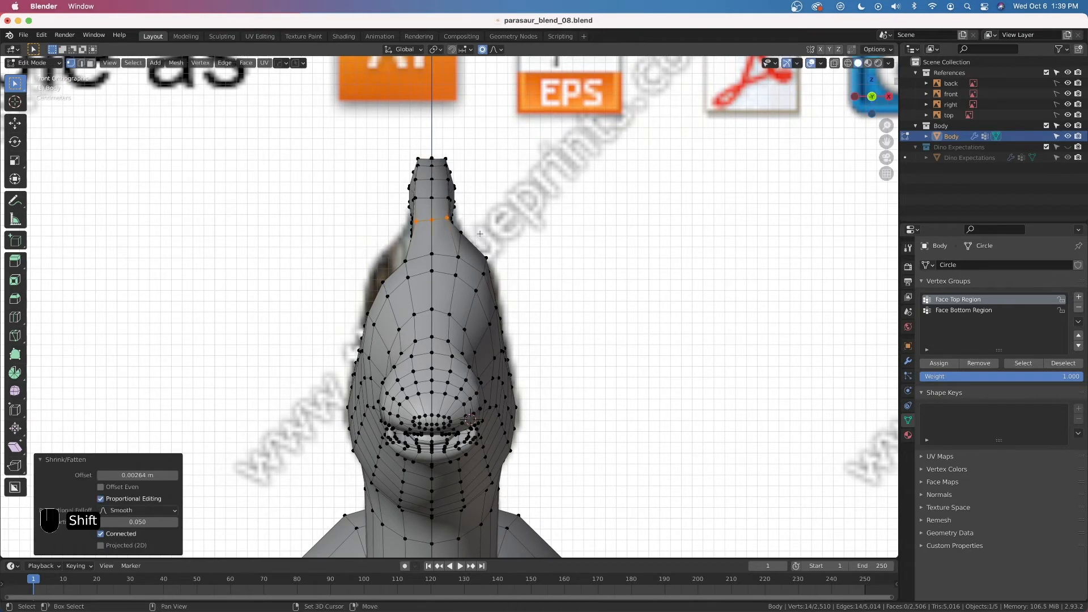
Try moving three side vertices of the lower crest outward along X by about 0.0049 m, and undo the move
left_click(447, 220)
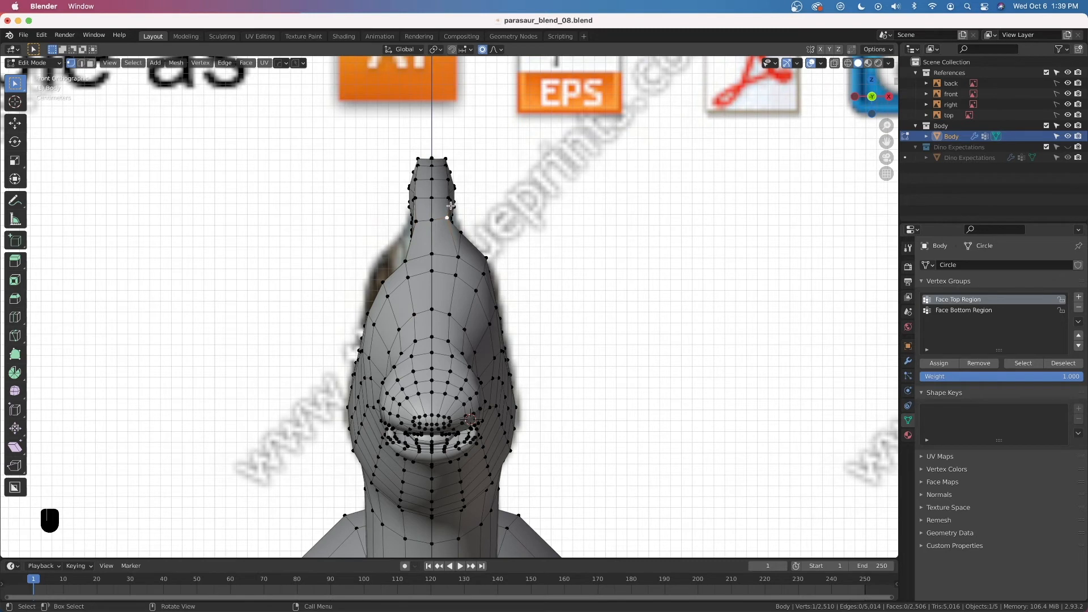
left_click(446, 198)
left_click(444, 183, "shift")
left_click(445, 220, "shift")
left_click(15, 122)
left_click_drag(488, 200, 495, 209)
scroll(494, 207, "down", 2)
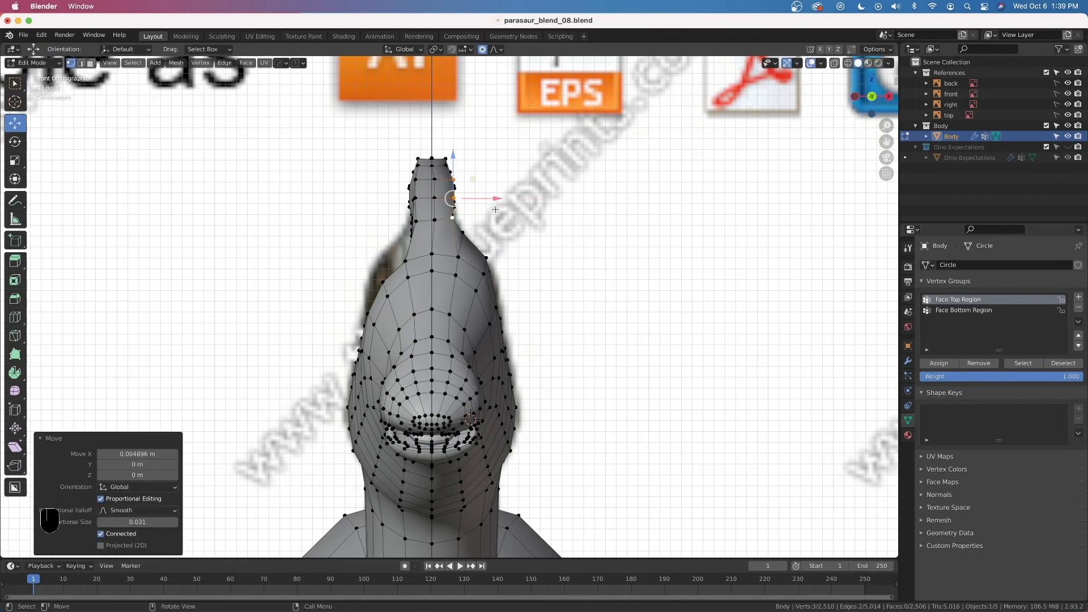
key("super+z")
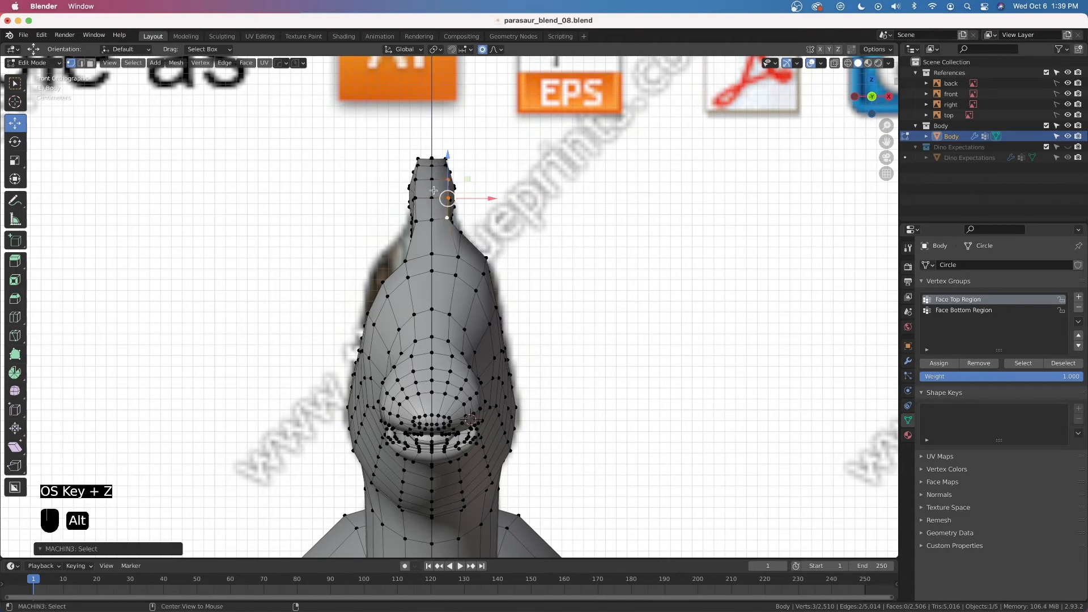
Select the edge loop along the body's centre line and hide it
left_click(432, 219)
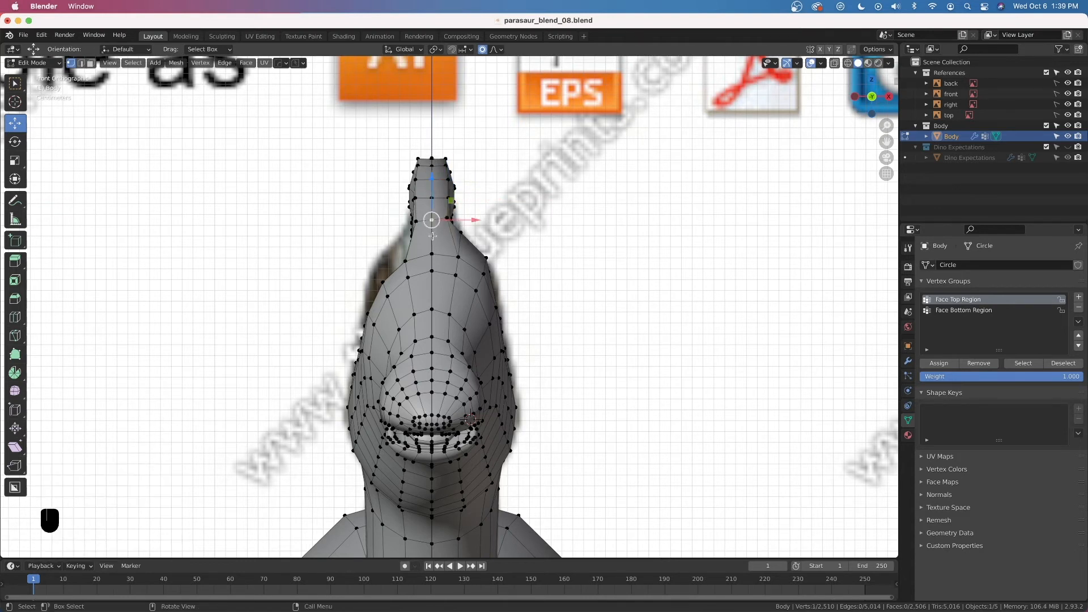
left_click(431, 220, "alt")
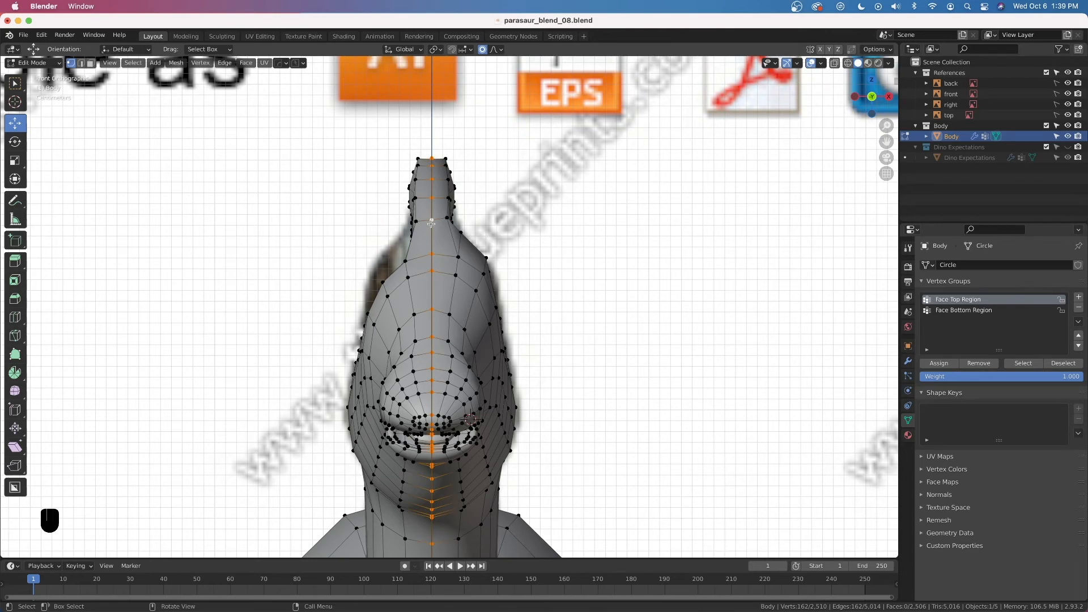
key("h")
Select the four-vertex path beside the hidden centre line on the lower crest and move it outward along X by about 0.0024 m
left_click(452, 221)
middle_click_drag(452, 220, 434, 251)
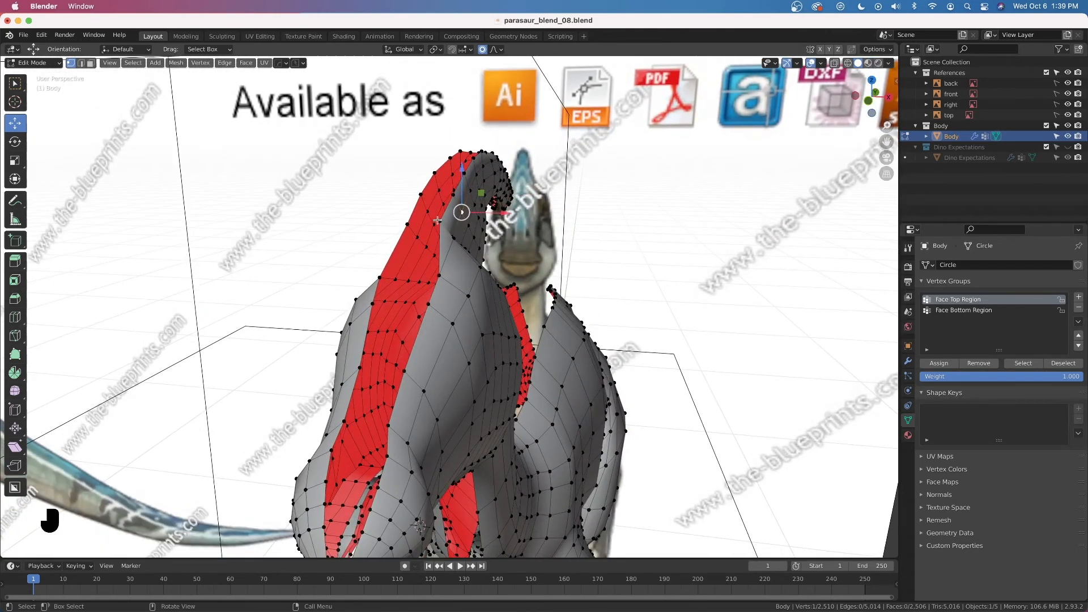
left_click(469, 163, "ctrl")
middle_click_drag(478, 174, 551, 166)
left_click(445, 222)
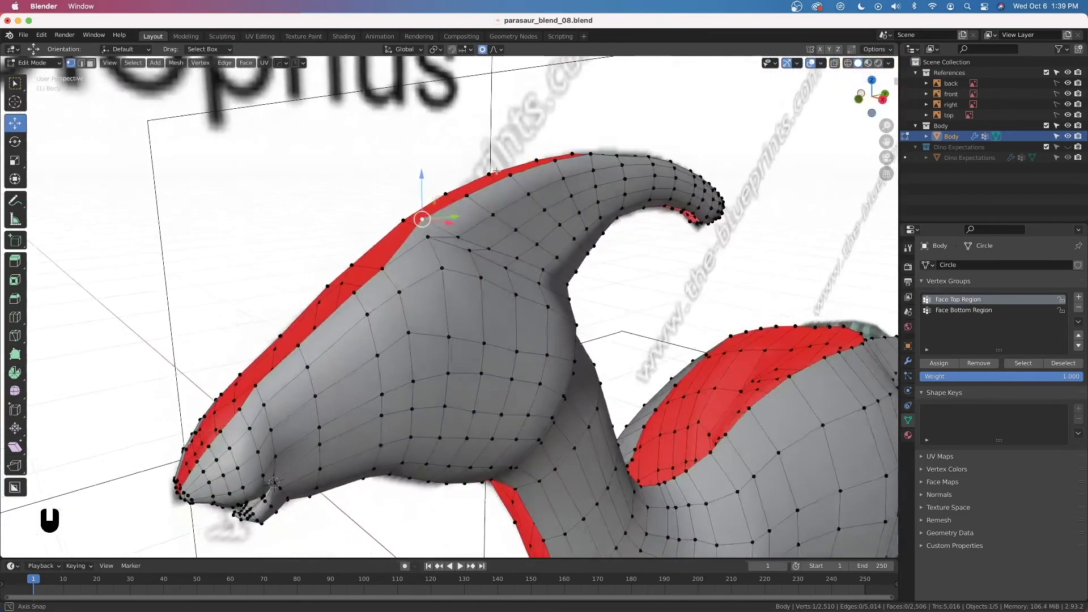
left_click(554, 162, "ctrl")
key("grave")
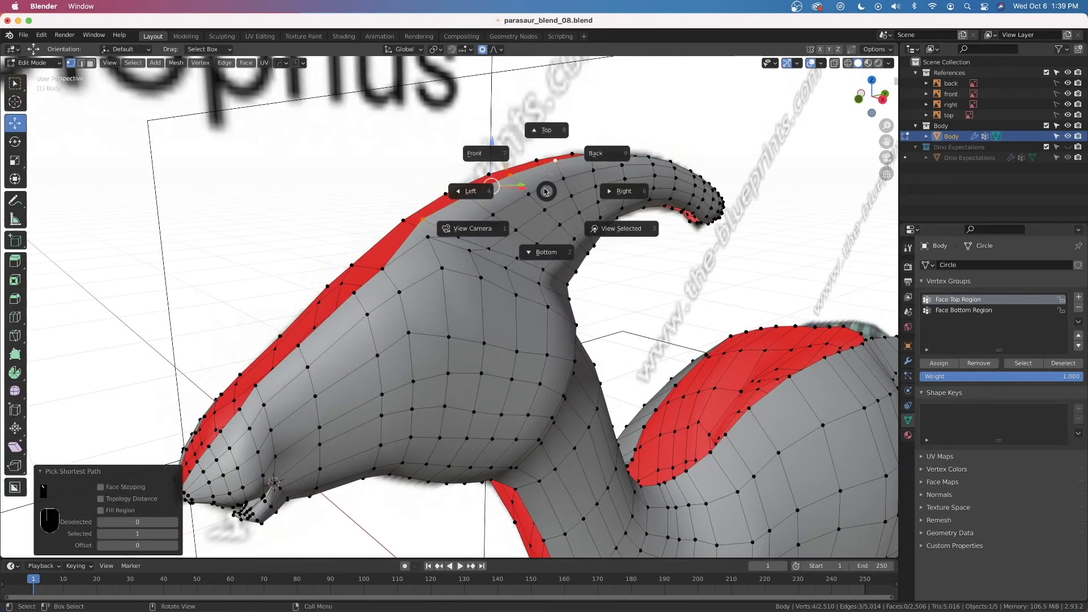
left_click(507, 162)
left_click_drag(495, 190, 488, 201)
scroll(499, 192, "down", 5)
scroll(502, 192, "up", 1)
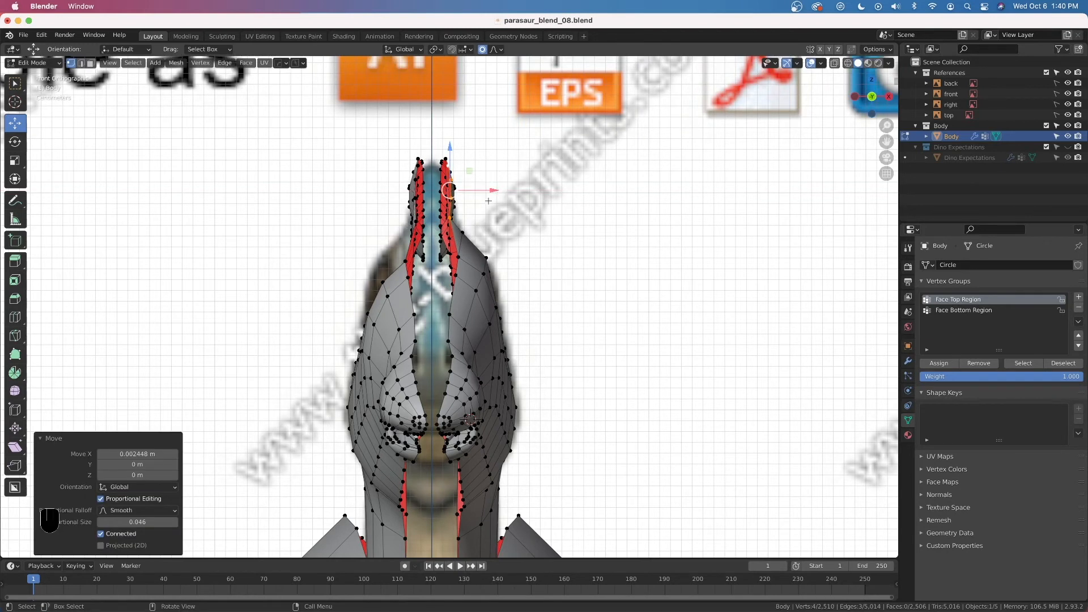
Move the single vertex at the front of the crest's base slightly outward along X
left_click(450, 221)
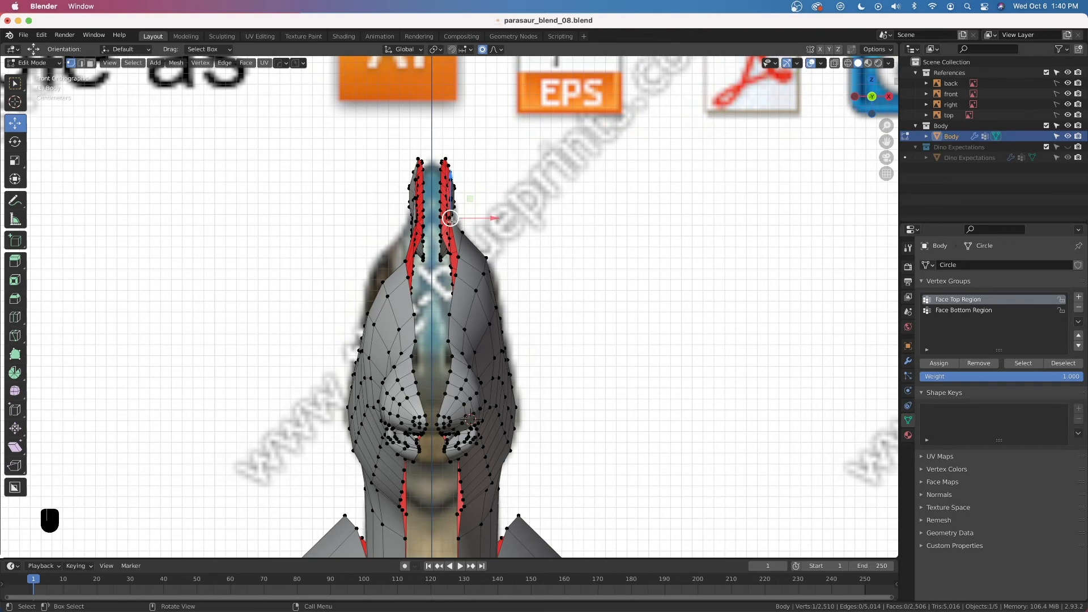
middle_click_drag(550, 218, 456, 240)
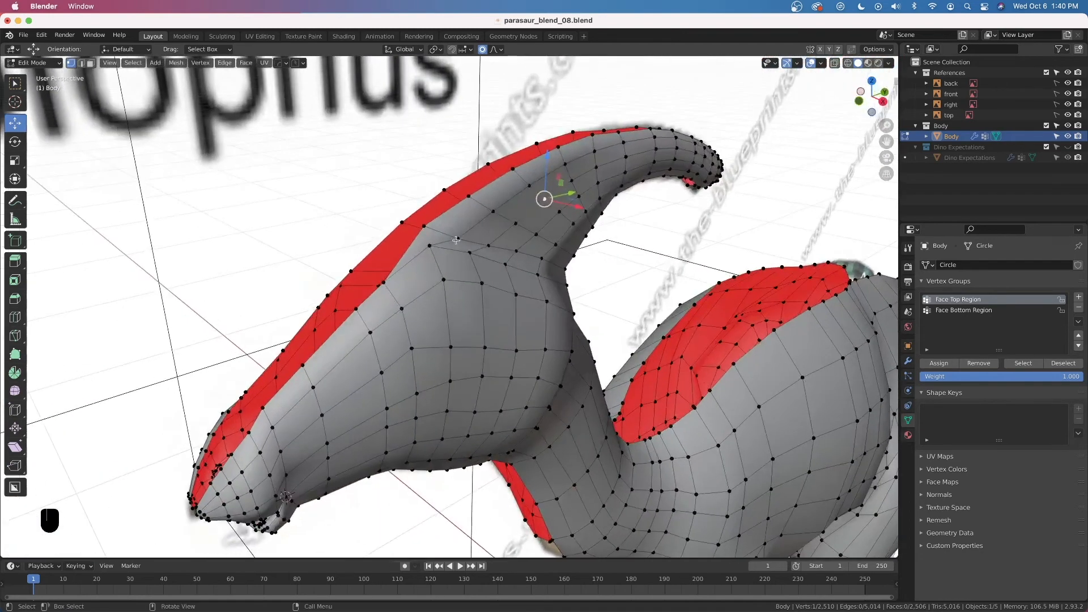
key("grave")
left_click(423, 222)
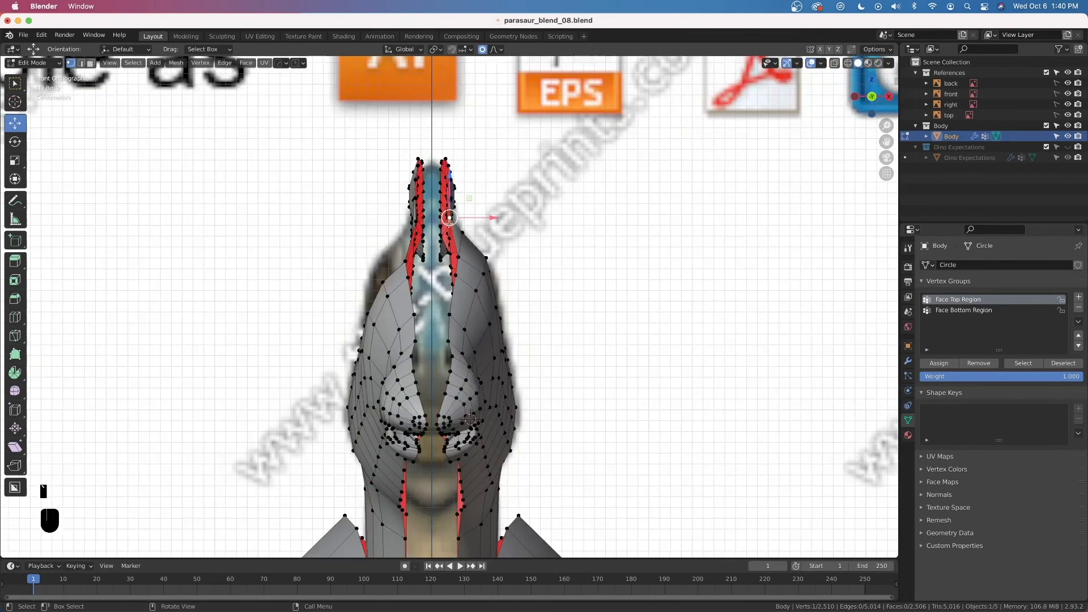
left_click_drag(475, 218, 485, 220)
Vertex-slide two neighbouring vertices on the side of the head, below the crest base, upward to even out the row
middle_click_drag(538, 317, 422, 324)
left_click(446, 330)
key("g")
key("g")
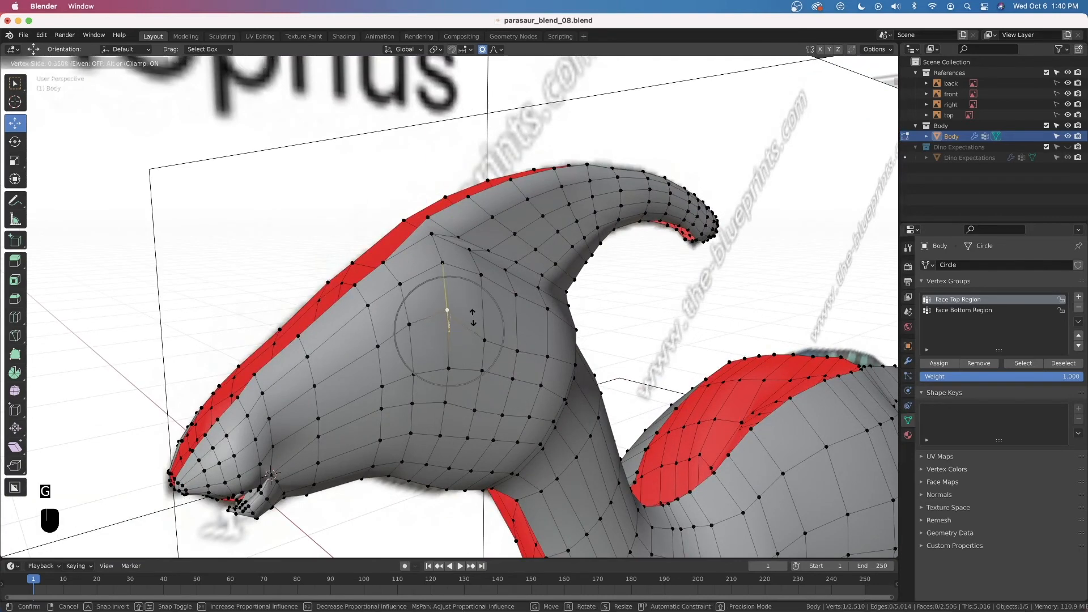
left_click(472, 312)
key("g")
key("g")
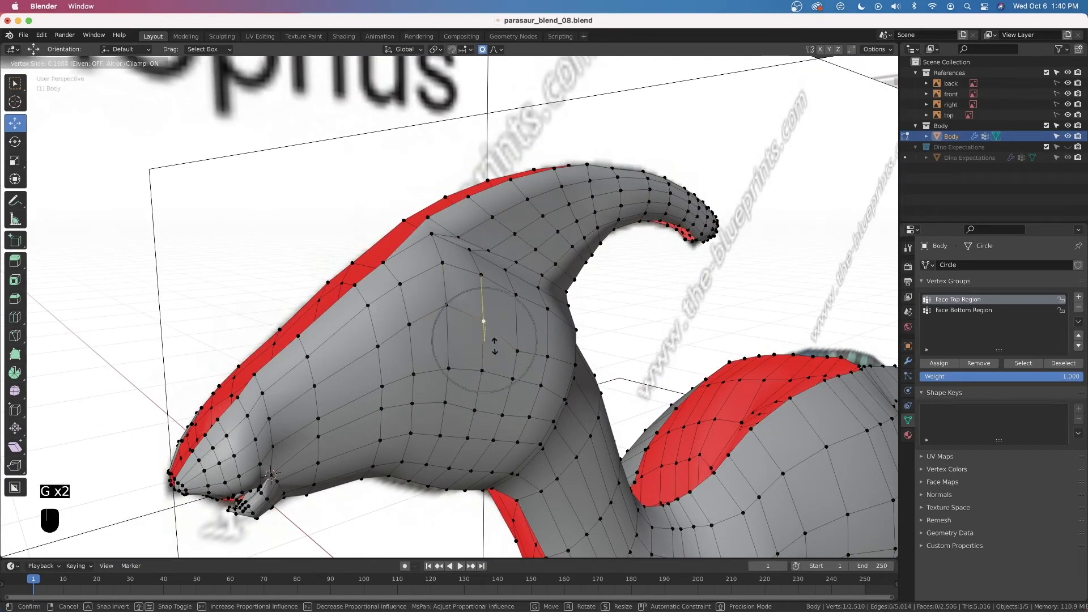
left_click(507, 352)
Vertex-slide the next vertex toward the back of that row upward by a factor of about 0.29, and refine the row by 0.16
key("g")
left_click(508, 347)
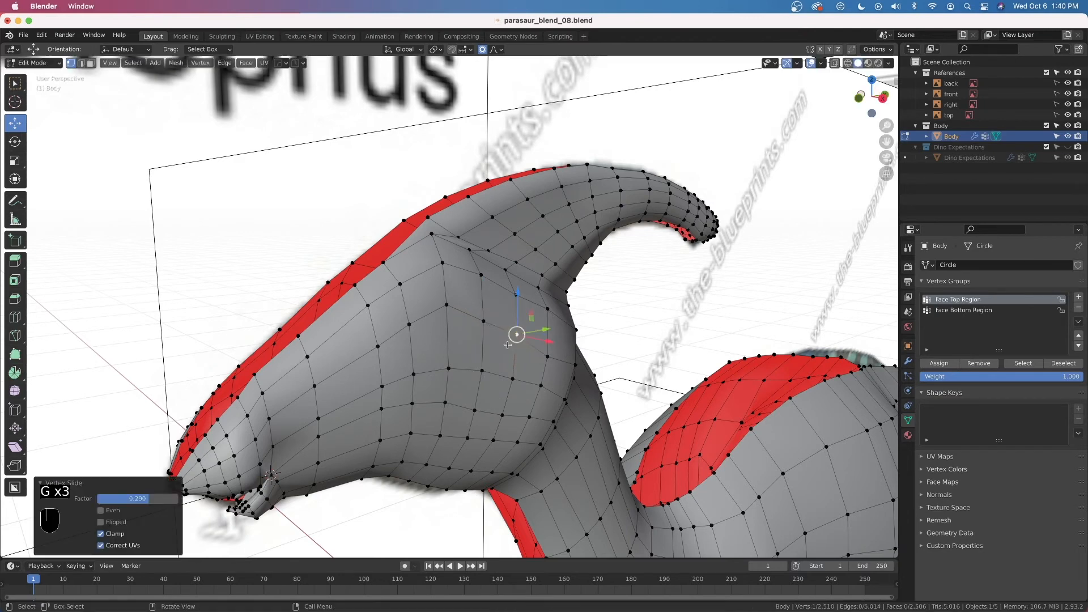
key("g")
left_click(489, 330)
key("g")
left_click(524, 346)
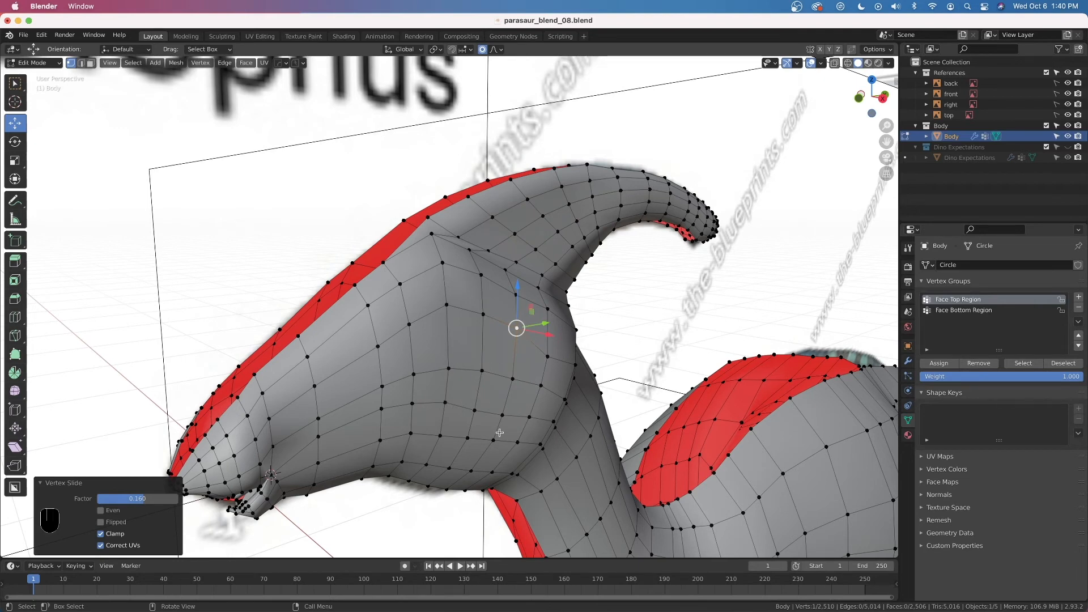
Move the upper outline vertex on the side of the head outward along X by about 0.0034 m against the front blueprint
key("KP_1")
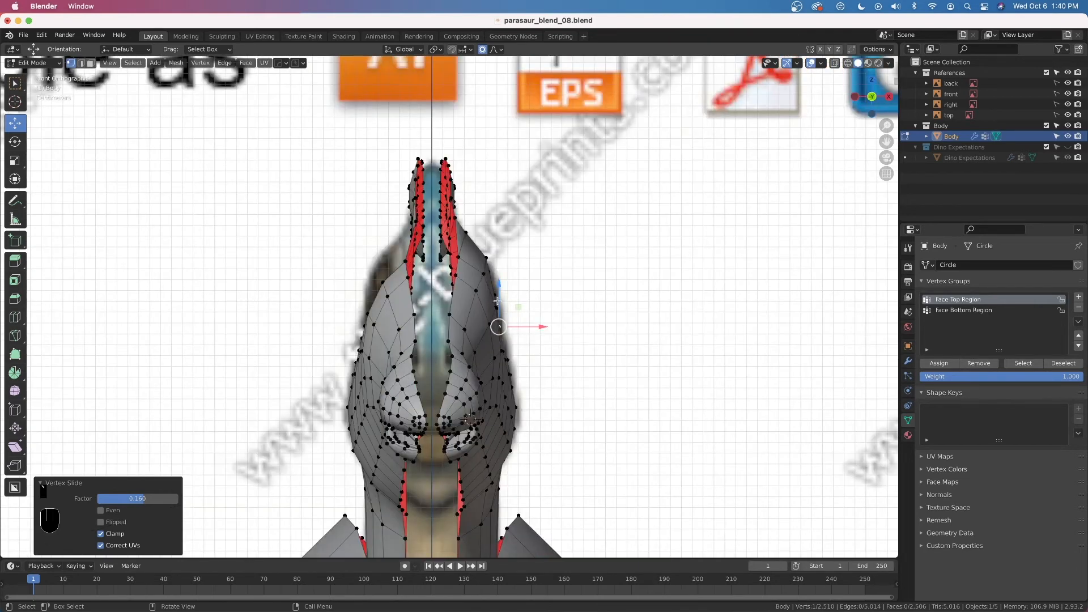
left_click(497, 301)
key("g")
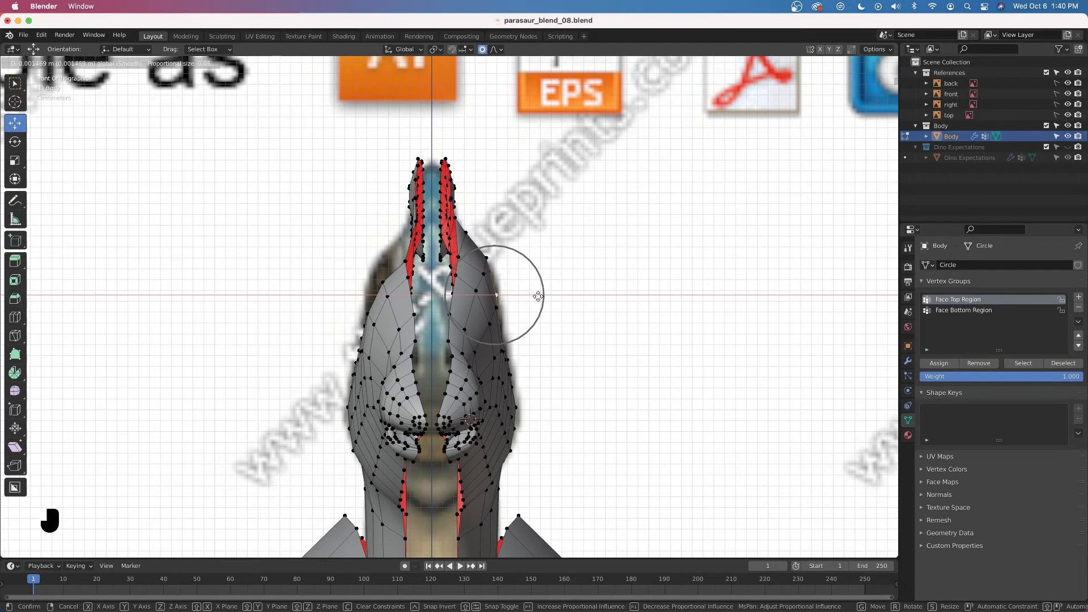
left_click(540, 296)
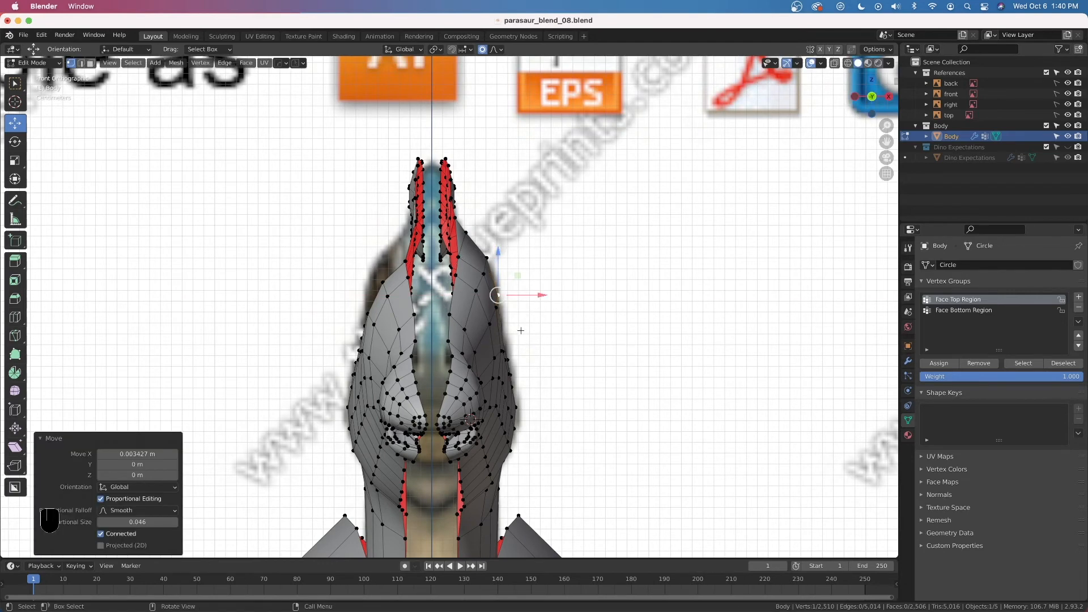
Try vertex-sliding a vertex in the next lower row on the side of the head upward by about 0.356, and undo it
middle_click_drag(512, 348, 462, 369)
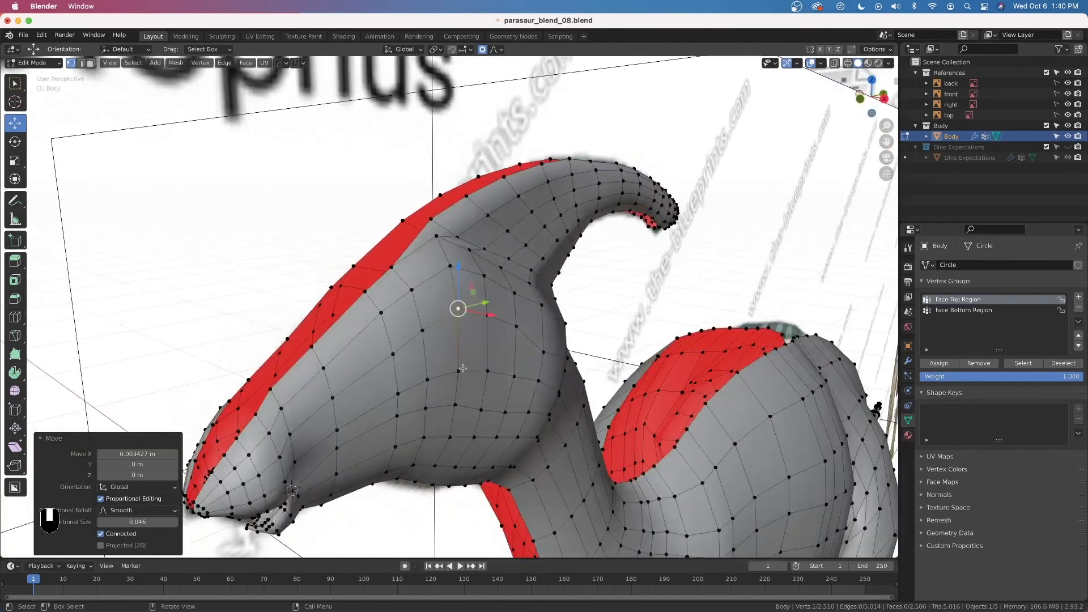
left_click(461, 370)
key("g")
key("g")
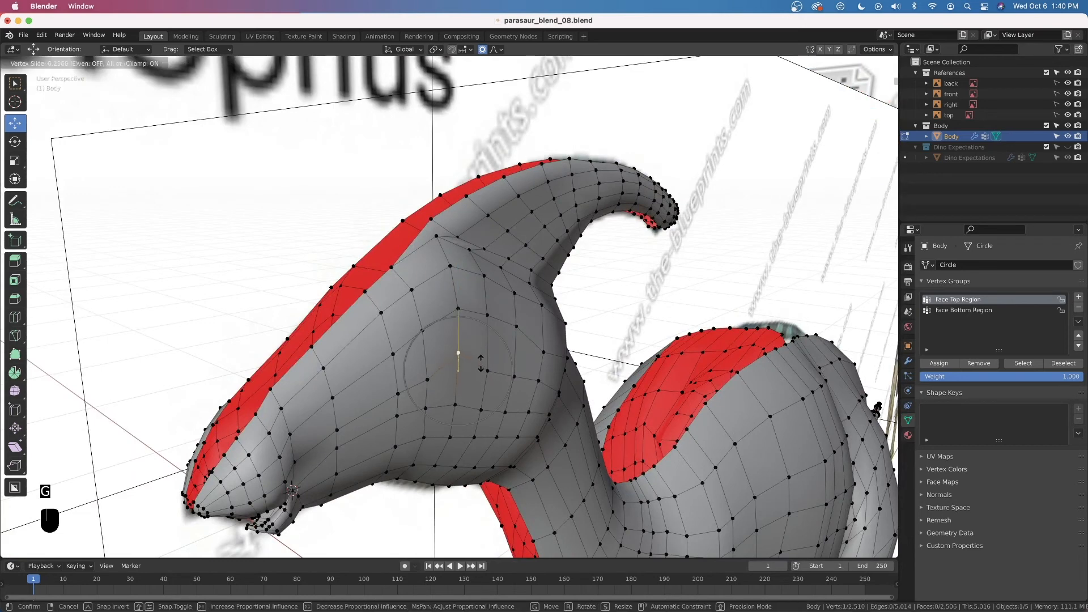
left_click(480, 367)
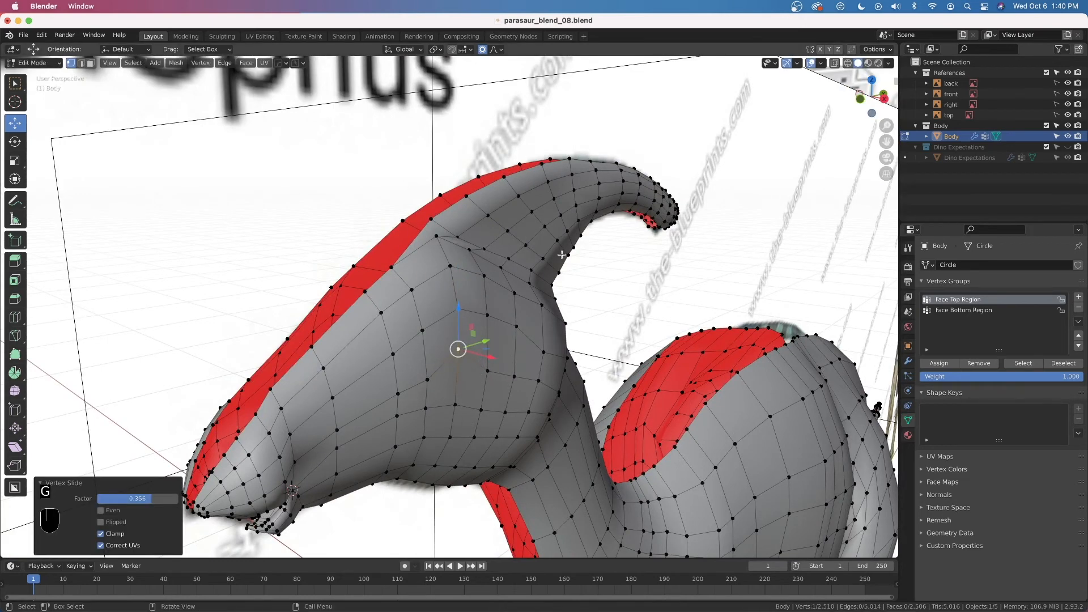
key("super+z")
Turn off proportional editing and vertex-slide three neighbouring vertices in the next lower row of the head's side upward
key("o")
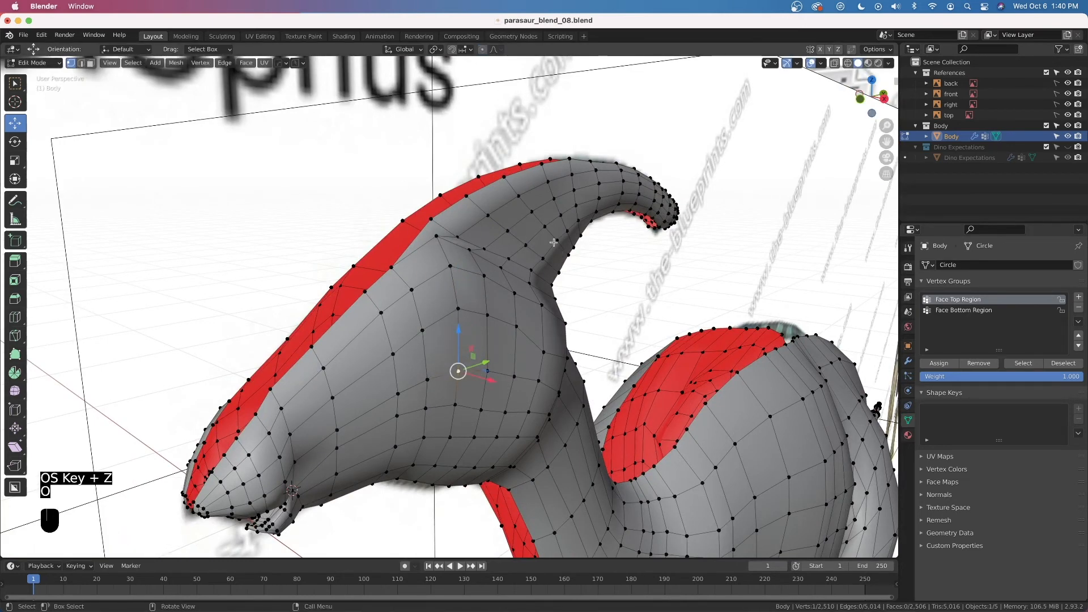
key("g")
key("g")
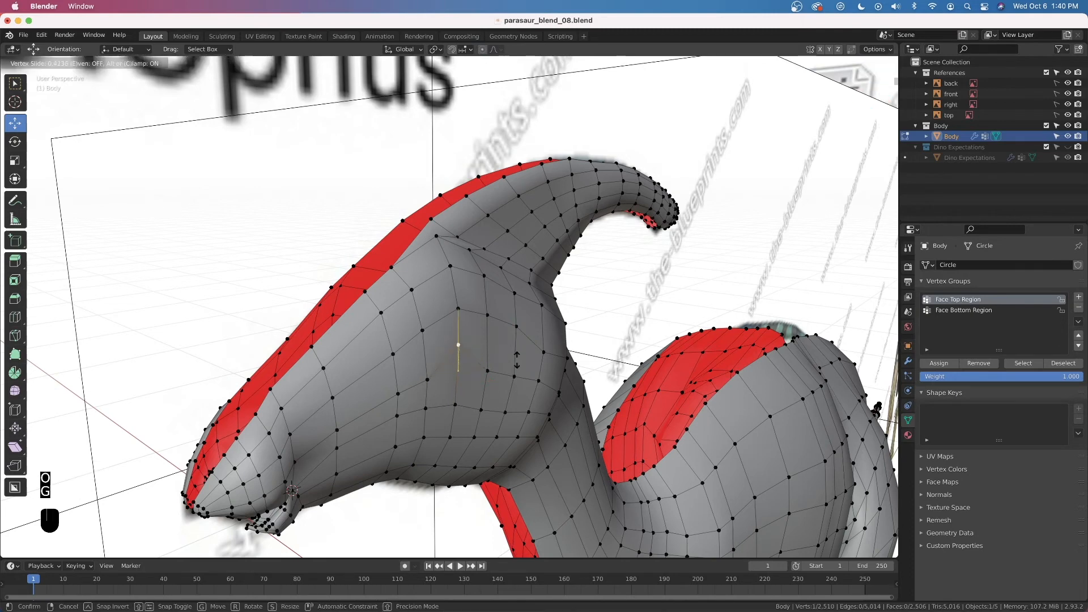
left_click(502, 368)
key("g")
key("g")
left_click(507, 383)
left_click(516, 378)
key("g")
key("g")
left_click(524, 376)
Vertex-slide the two vertices further toward the snout in the same row upward, the frontmost by a factor of about 0.16
left_click(426, 385)
key("g")
key("g")
left_click(425, 375)
left_click(398, 393)
key("g")
left_click(401, 384)
Turn proportional editing back on and move the head's side outline vertex in the adjusted row outward along X
key("KP_1")
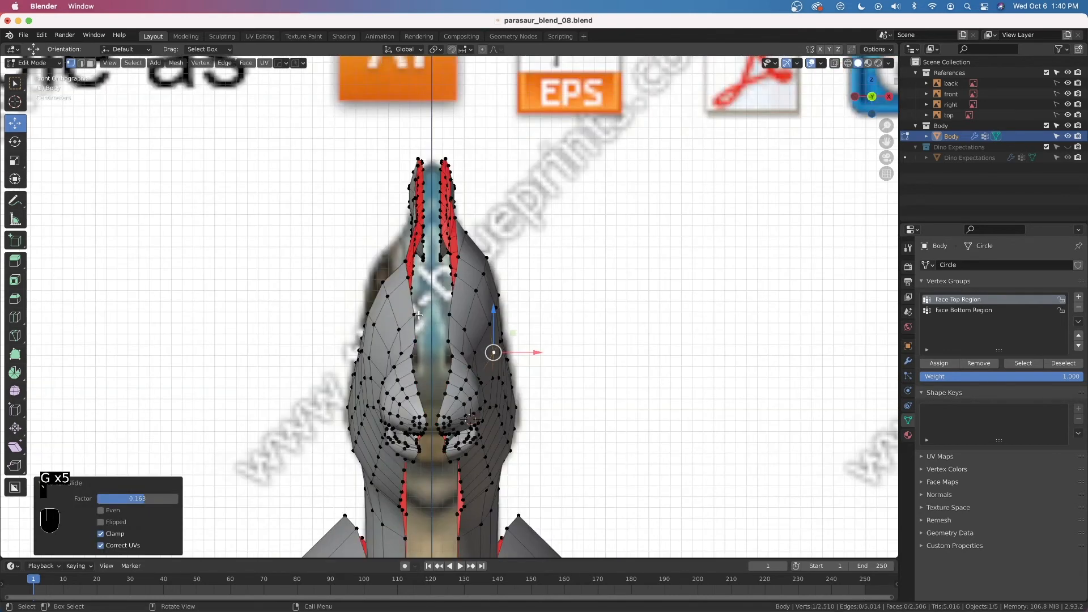
left_click(504, 340)
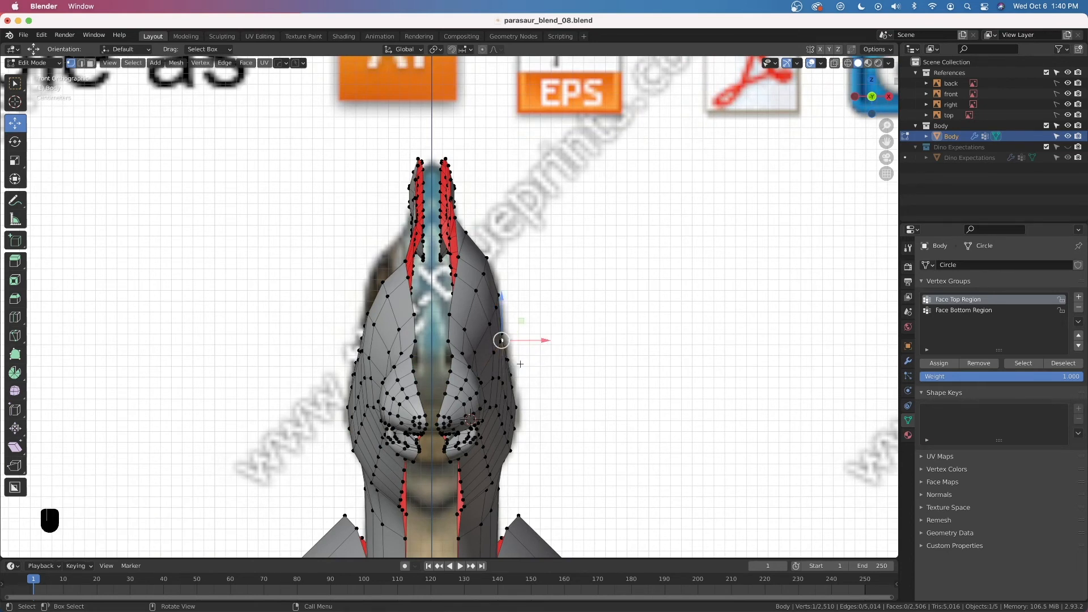
left_click(483, 49)
left_click_drag(538, 343, 546, 342)
Select the vertex near the back of the head's side and move it outward along X by about 0.001 m
middle_click_drag(547, 342, 514, 361)
left_click(514, 362)
key("grave")
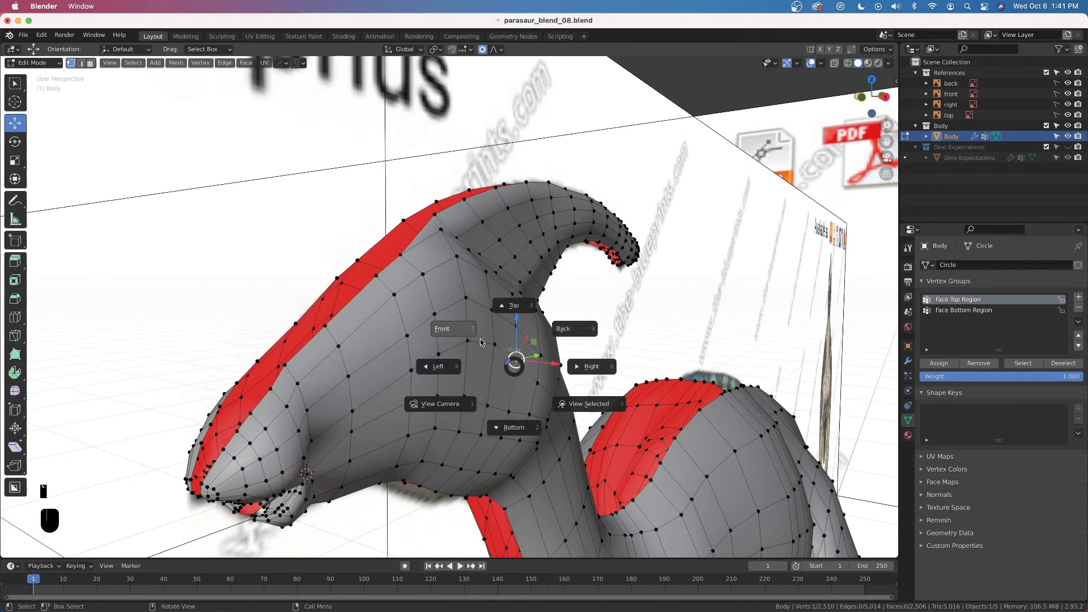
left_click(479, 340)
left_click_drag(529, 361, 539, 360)
scroll(539, 361, "down", 4)
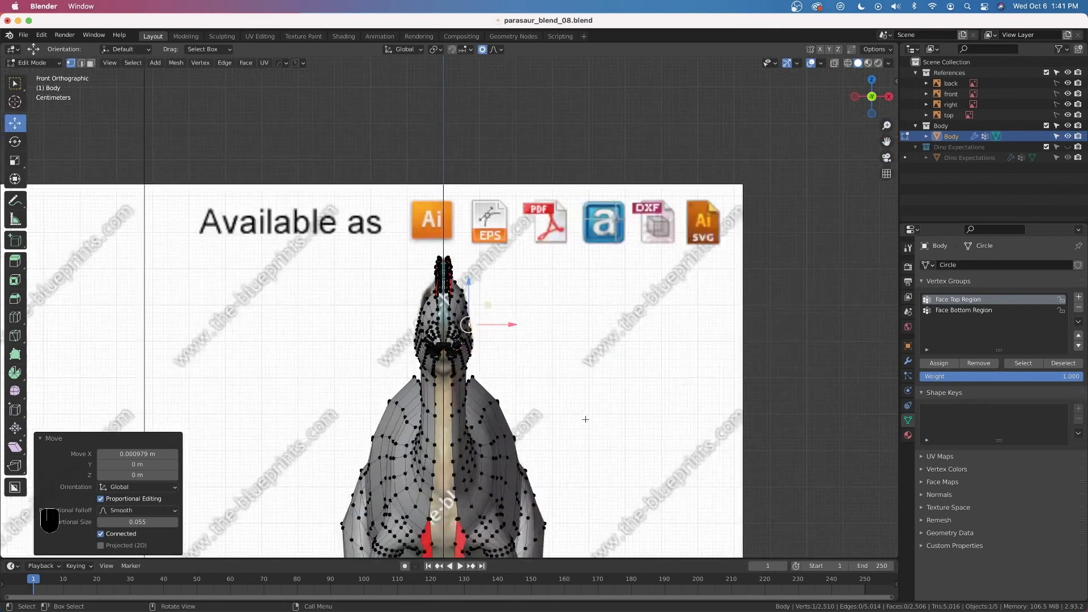
Reveal the hidden geometry, select the whole body mesh and symmetrize it from +X to -X
key("alt+h")
scroll(585, 419, "up", 2)
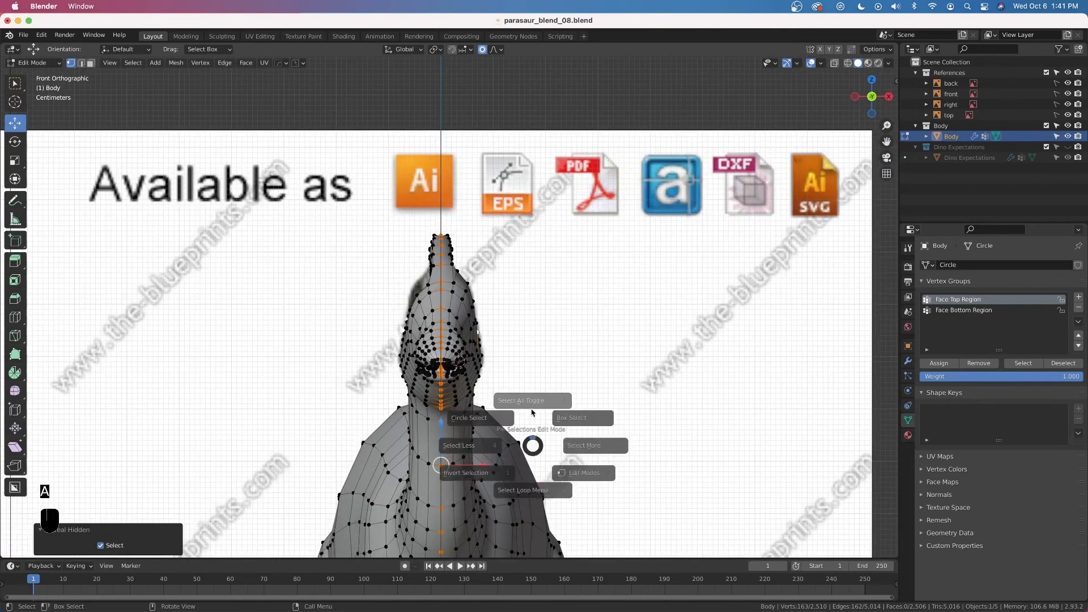
key("a")
key("a")
scroll(525, 442, "down", 3)
key("q")
mouse_move(526, 443)
left_click(593, 453)
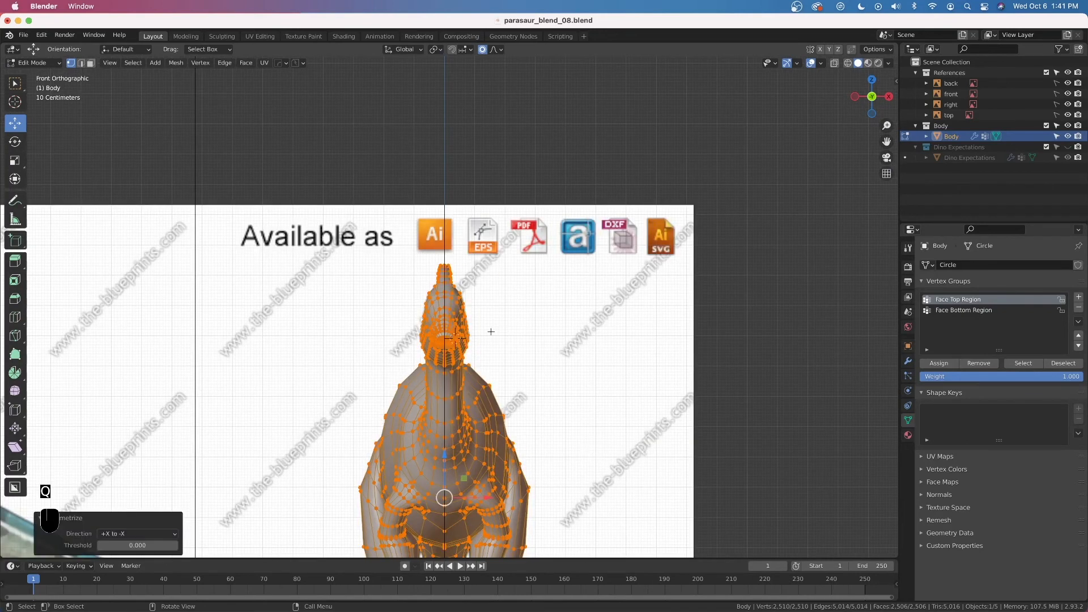
Merge the body's overlapping vertices by distance with a merge distance of 0.0001 m
scroll(431, 321, "up", 5)
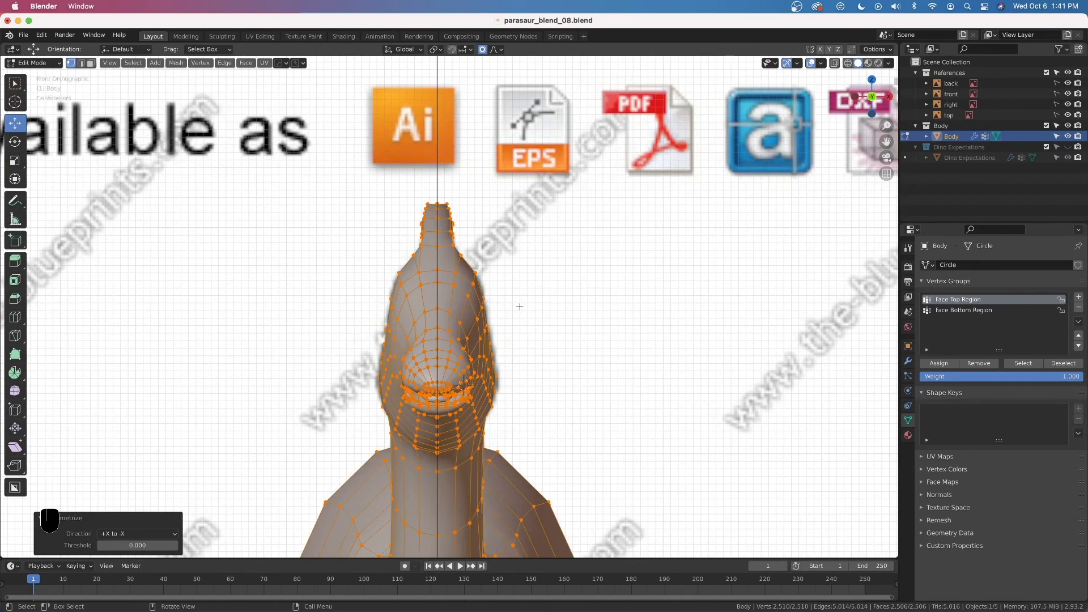
key("m")
key("m")
left_click(460, 267)
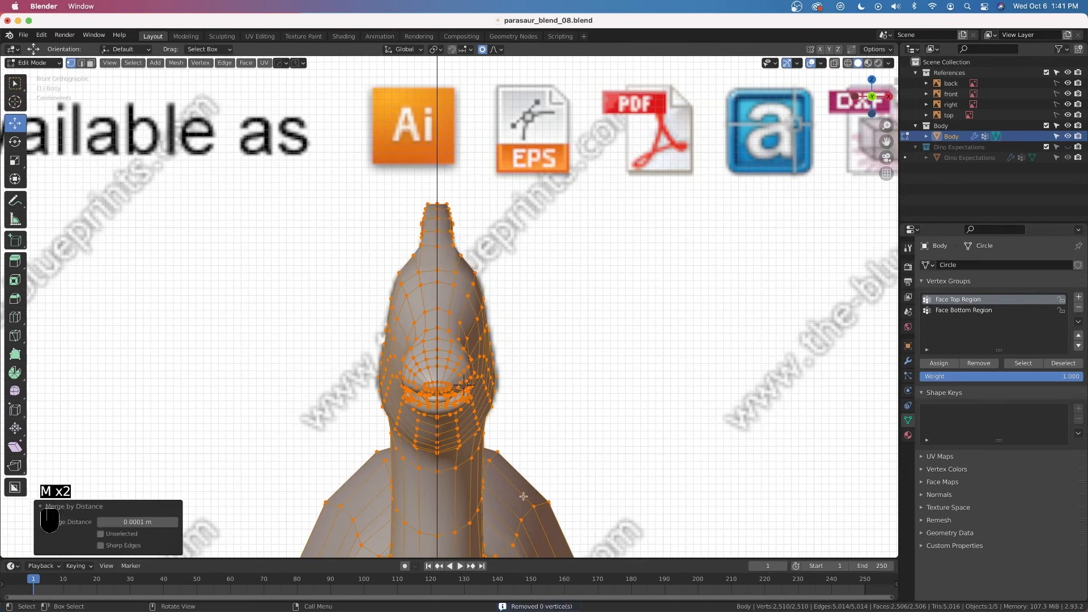
Deselect everything and vertex-slide the vertex just below the crest base on the head's -X side slightly downward
middle_click_drag(517, 438, 447, 320)
scroll(446, 283, "up", 3)
middle_click_drag(446, 283, 433, 267)
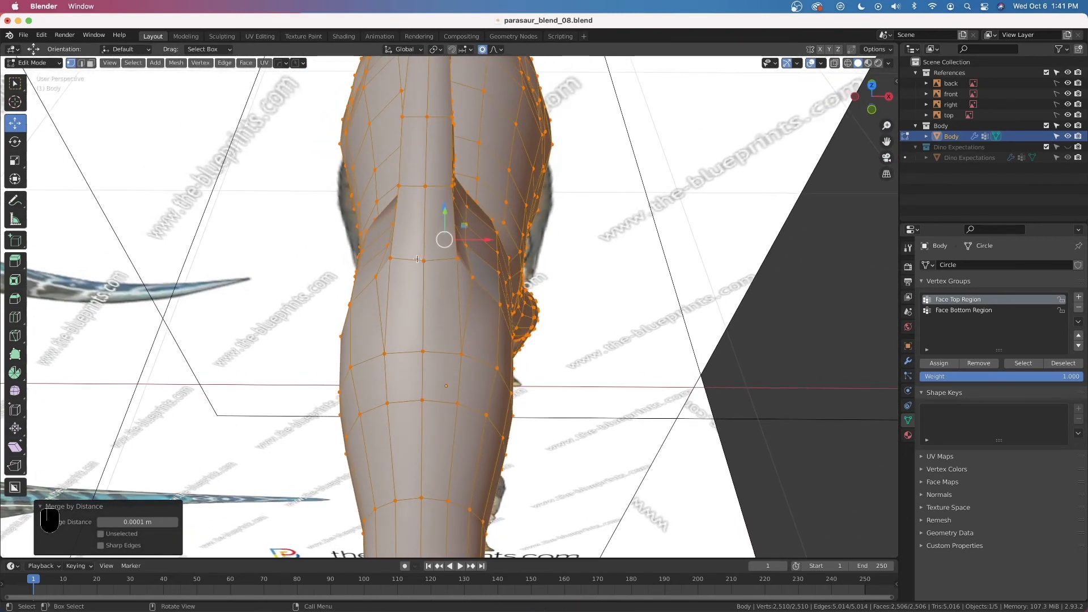
middle_click_drag(421, 177, 627, 313)
key("alt+a")
scroll(482, 300, "up", 5)
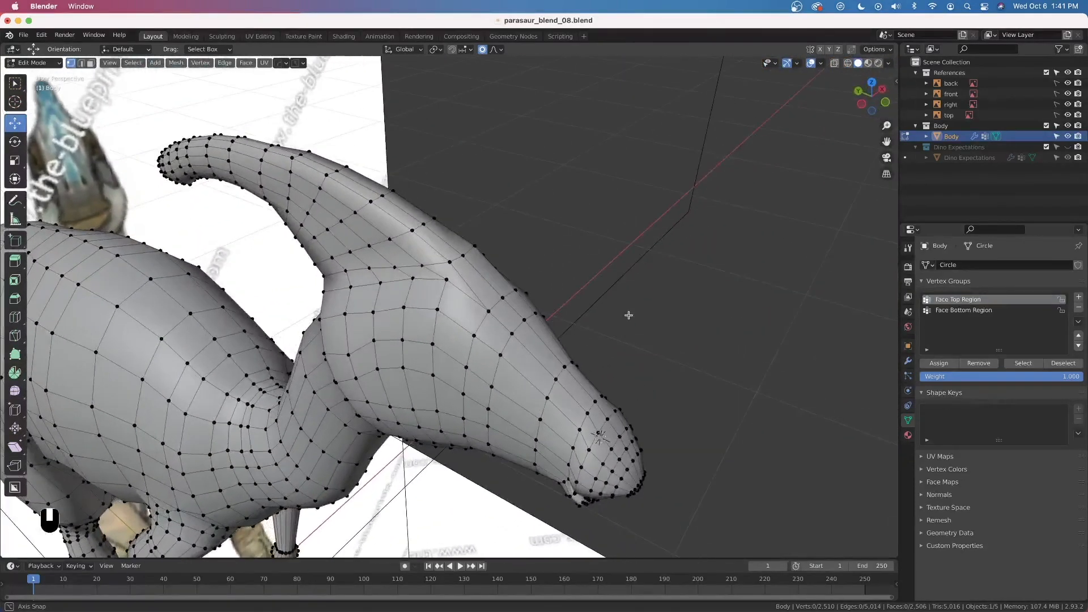
scroll(448, 285, "up", 3)
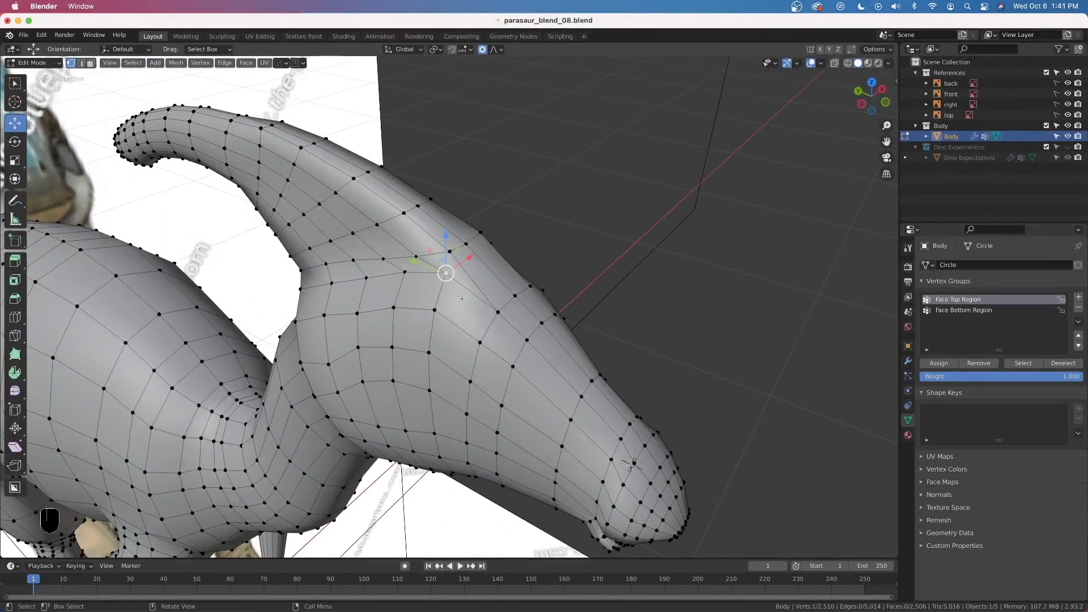
key("g")
key("g")
left_click(458, 307)
On the head's +X side, vertex-slide the three neighbouring vertices just below the crest base downward, the rearmost by a factor of about 0.045
middle_click_drag(508, 284, 419, 283)
left_click(425, 264)
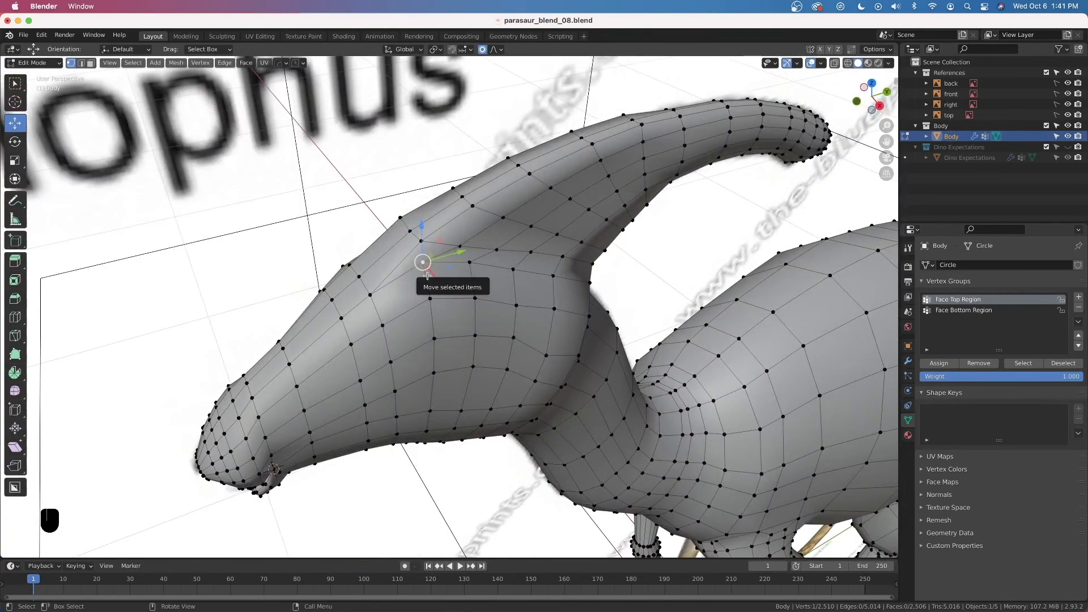
key("g")
key("g")
left_click(432, 282)
key("g")
key("g")
left_click(516, 273)
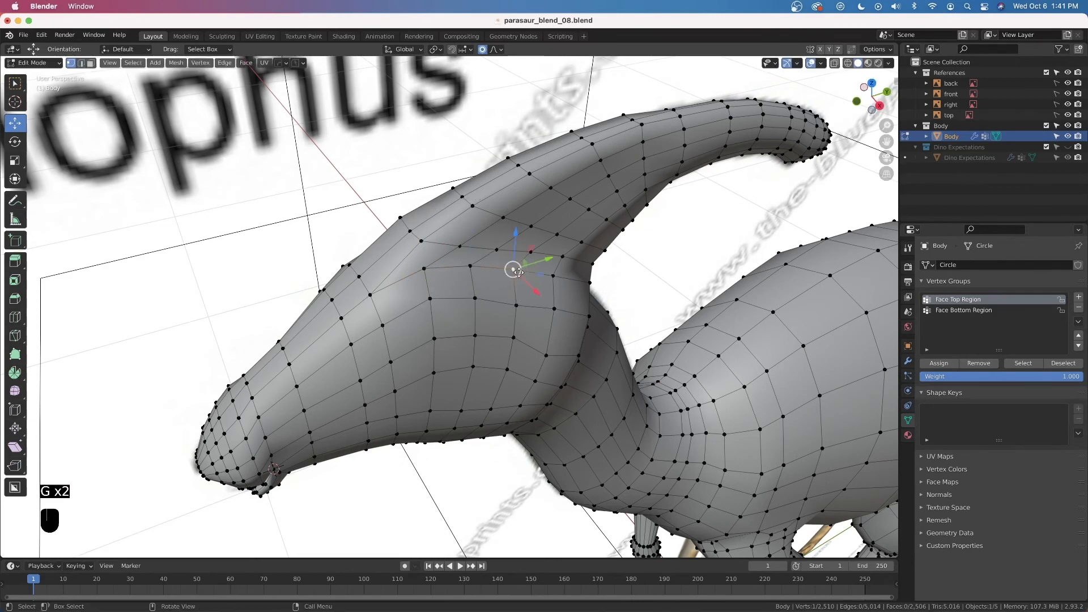
key("g")
key("g")
left_click(519, 276)
Show the model in the top orthographic view and save the file
scroll(547, 362, "down", 8)
key("grave")
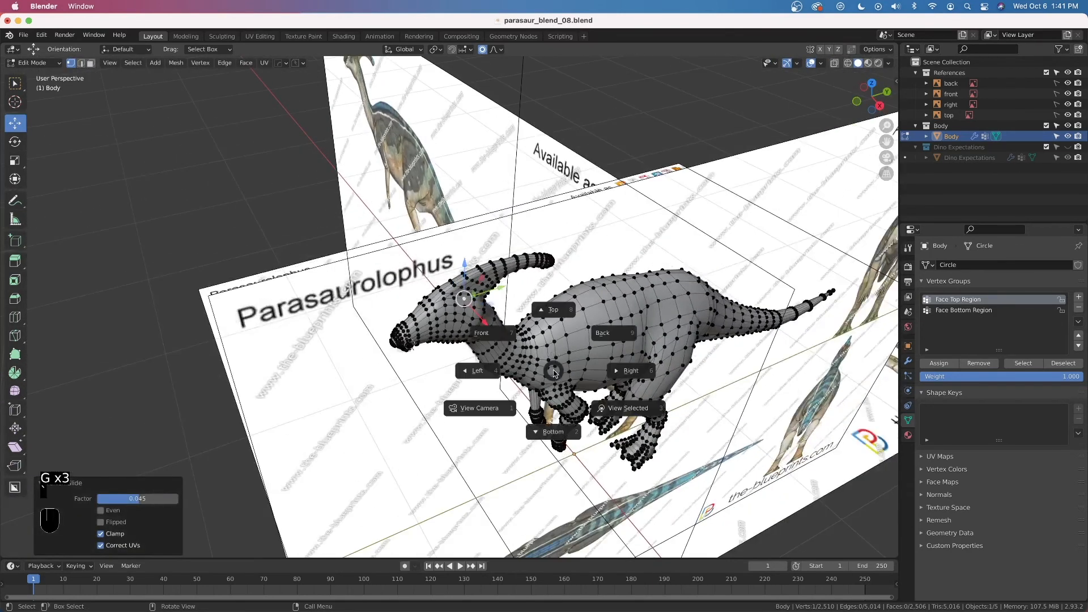
left_click(566, 311)
middle_click_drag(561, 203, 548, 293, "shift")
key("super+s")
scroll(548, 295, "up", 2)
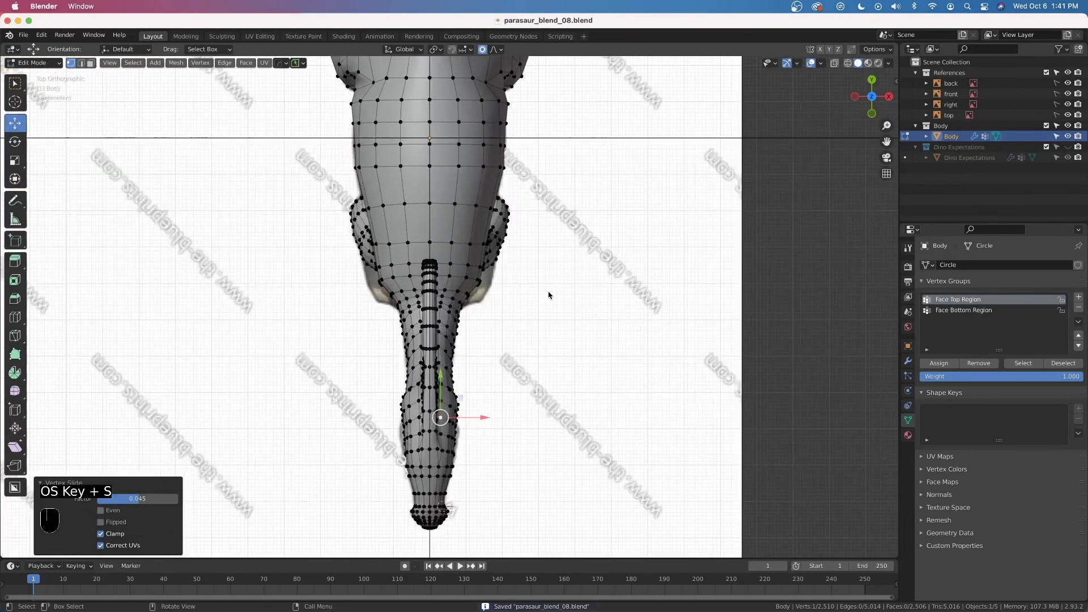
Examine the shoulder and upper front leg from above and from the front against the blueprint outline
left_click(487, 278)
scroll(491, 338, "up", 4)
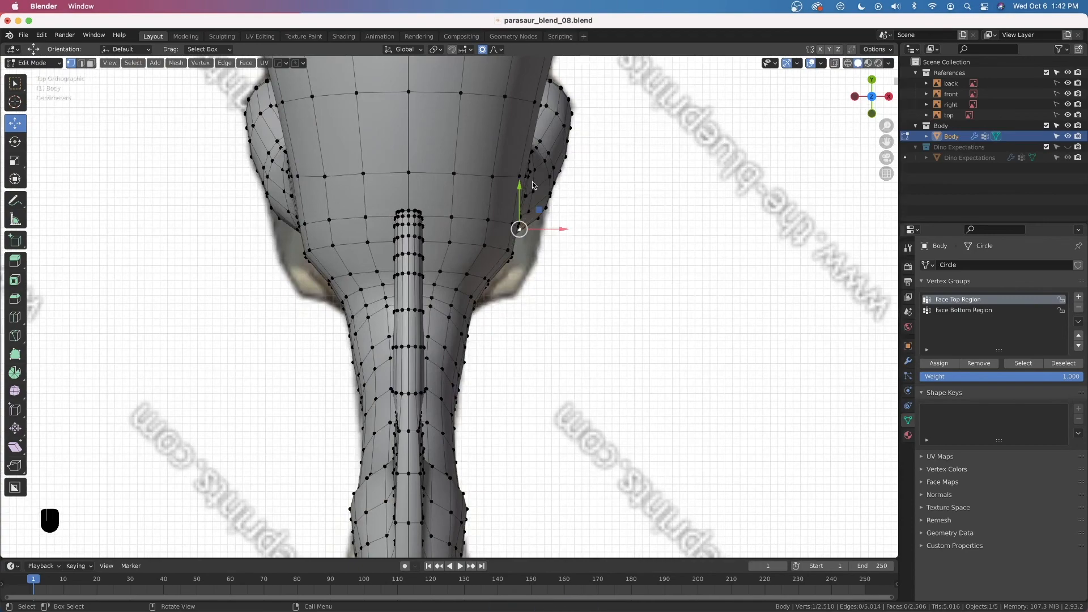
scroll(548, 293, "down", 4)
middle_click_drag(548, 293, 454, 218)
middle_click_drag(535, 337, 521, 182, "shift")
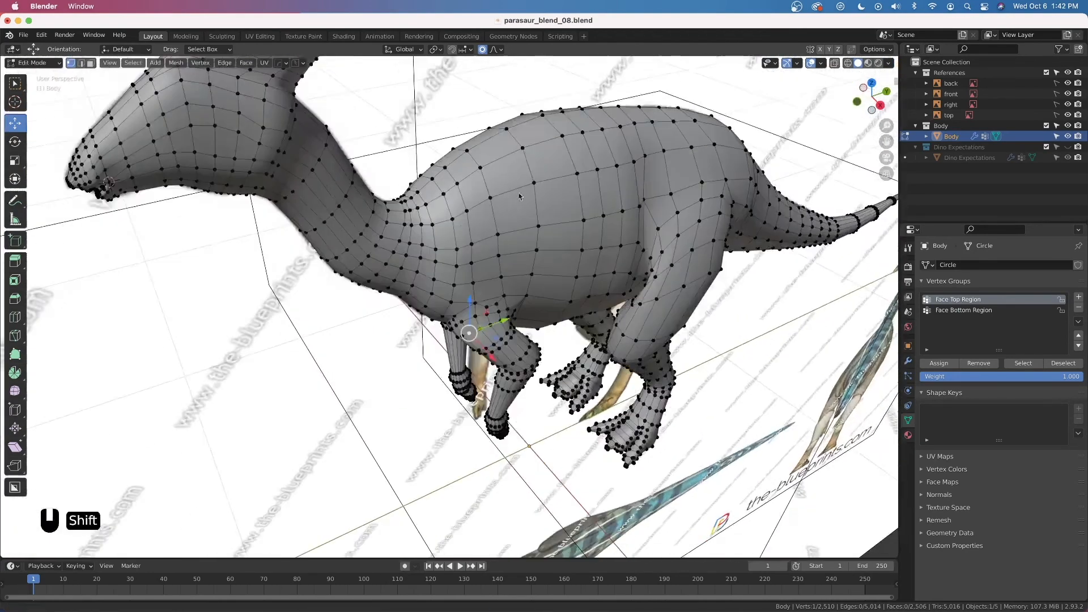
scroll(521, 182, "up", 4)
middle_click_drag(424, 524, 346, 409)
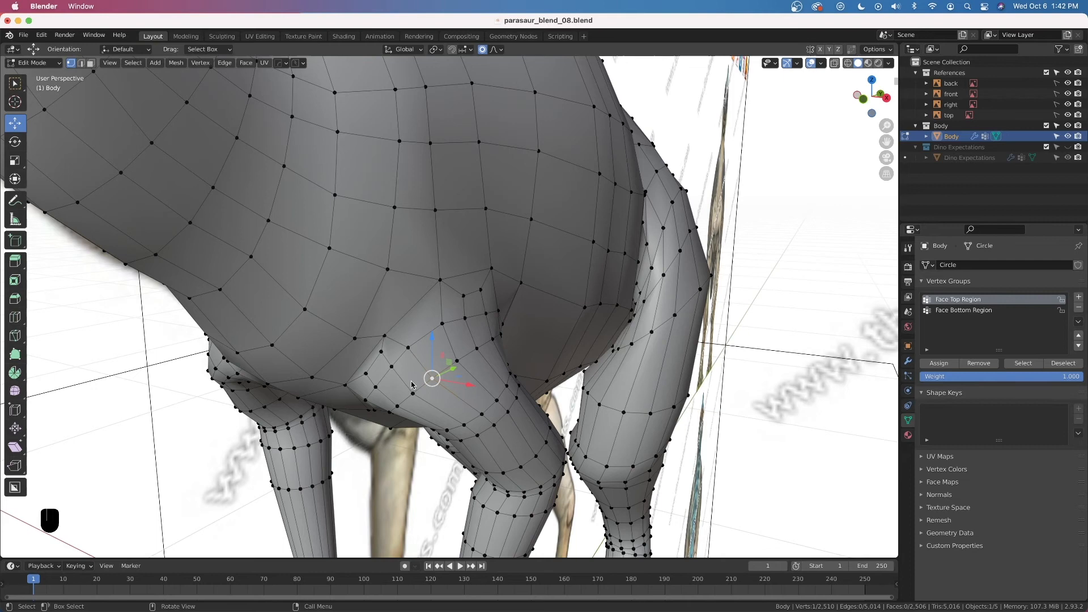
Select the vertex at the front of the +X upper front leg and move it forward along Y by about 0.007 m with proportional editing
left_click(397, 371)
scroll(435, 380, "up", 4)
key("grave")
scroll(457, 432, "down", 12)
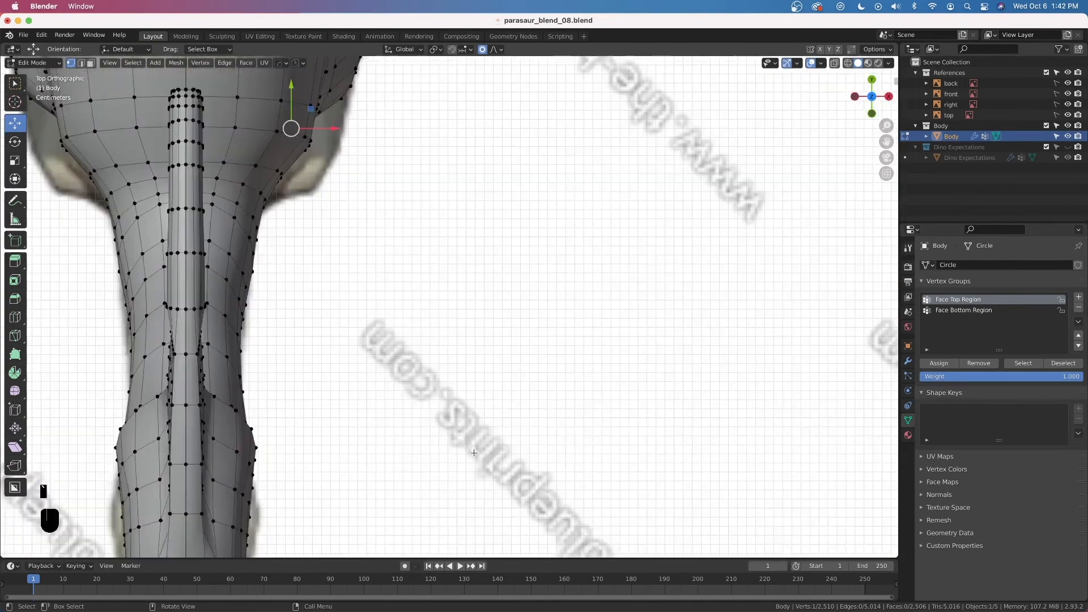
scroll(477, 455, "up", 5)
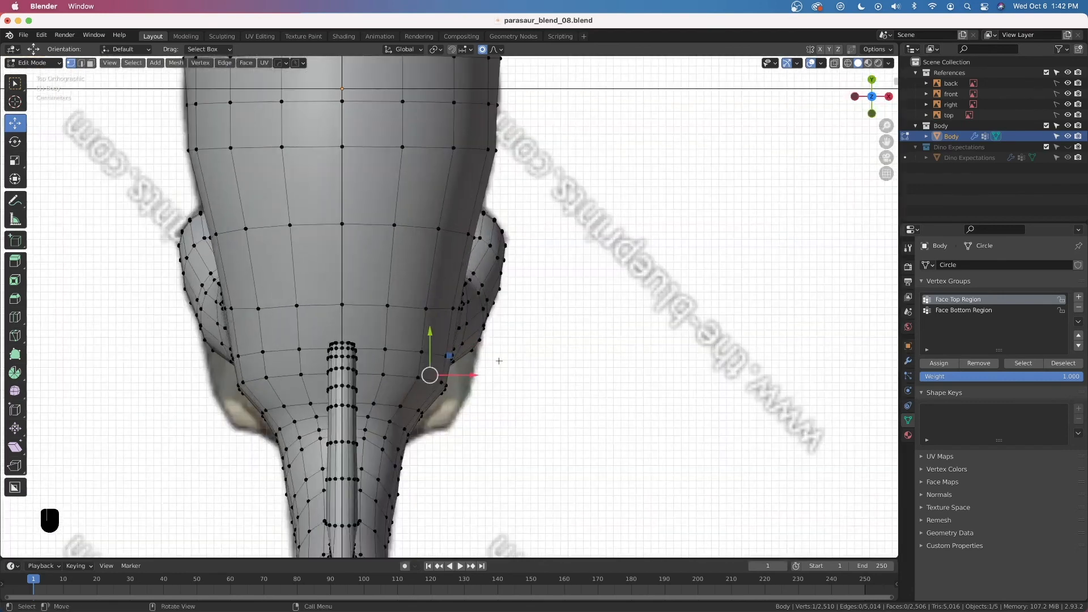
middle_click_drag(517, 347, 531, 298, "shift")
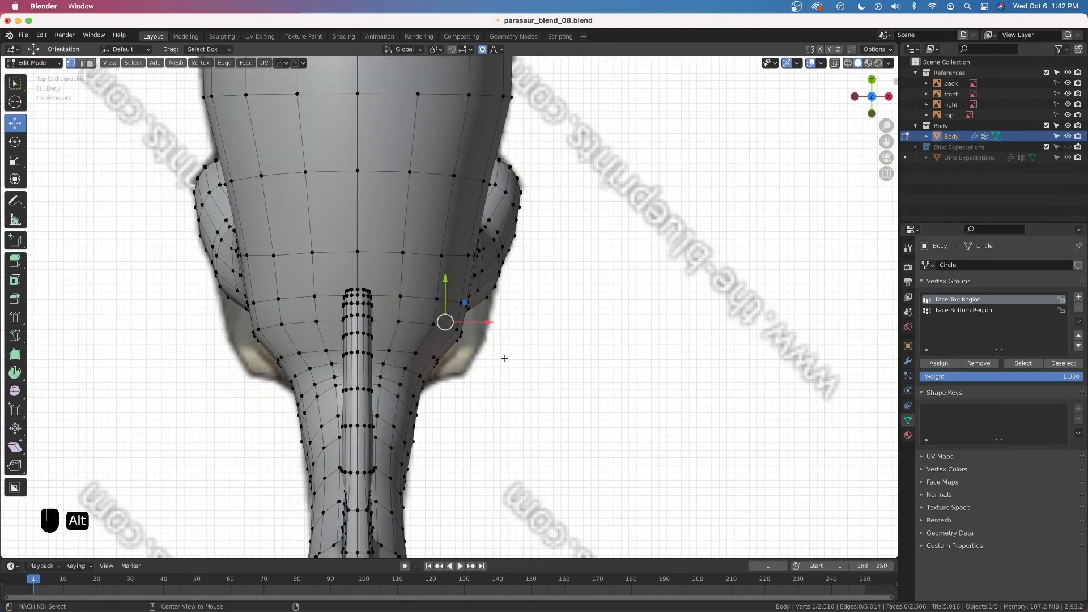
key("alt+z")
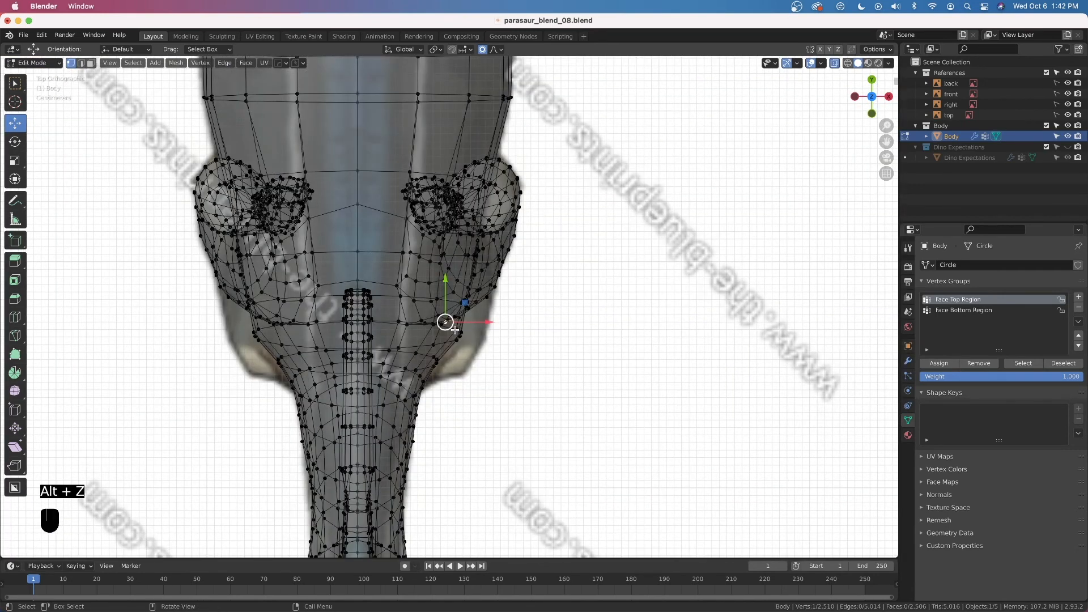
key("alt+z")
scroll(459, 340, "down", 5)
middle_click_drag(476, 369, 433, 220)
scroll(452, 357, "up", 6)
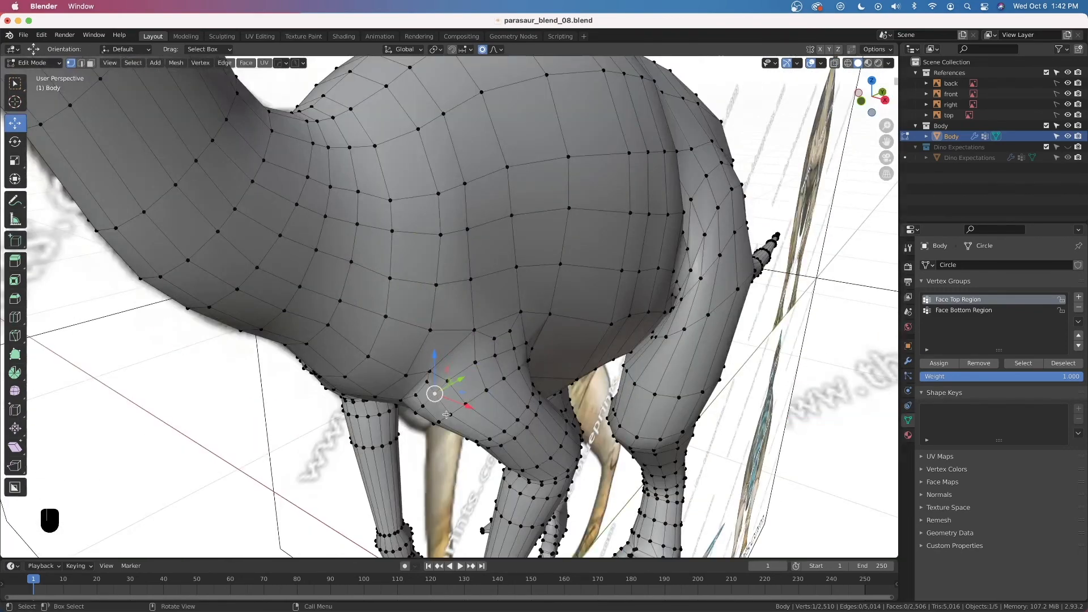
key("grave")
left_click(456, 352)
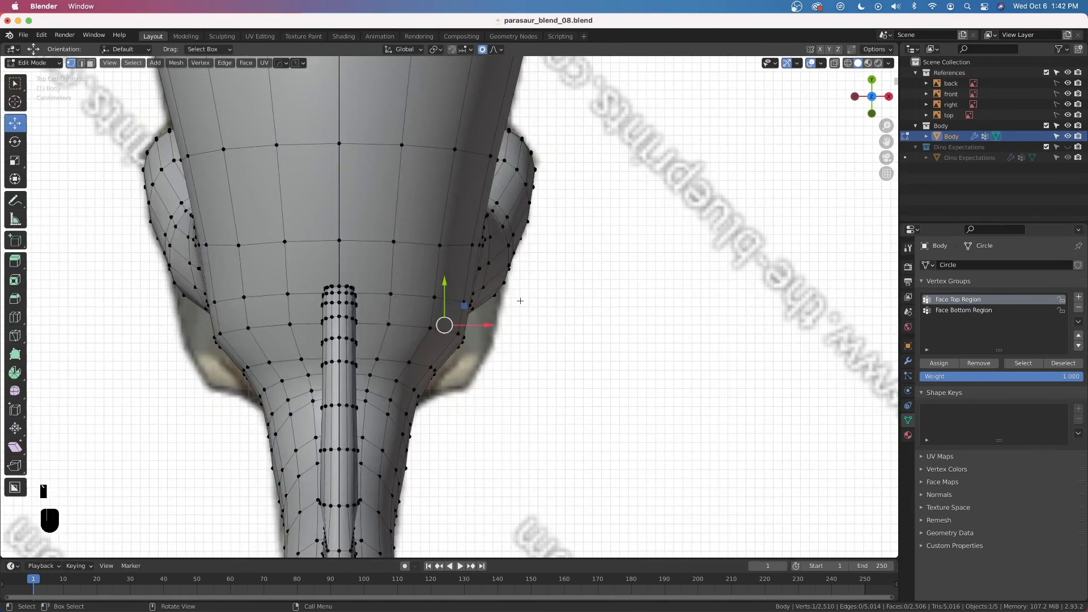
scroll(469, 353, "down", 2)
key("alt+z")
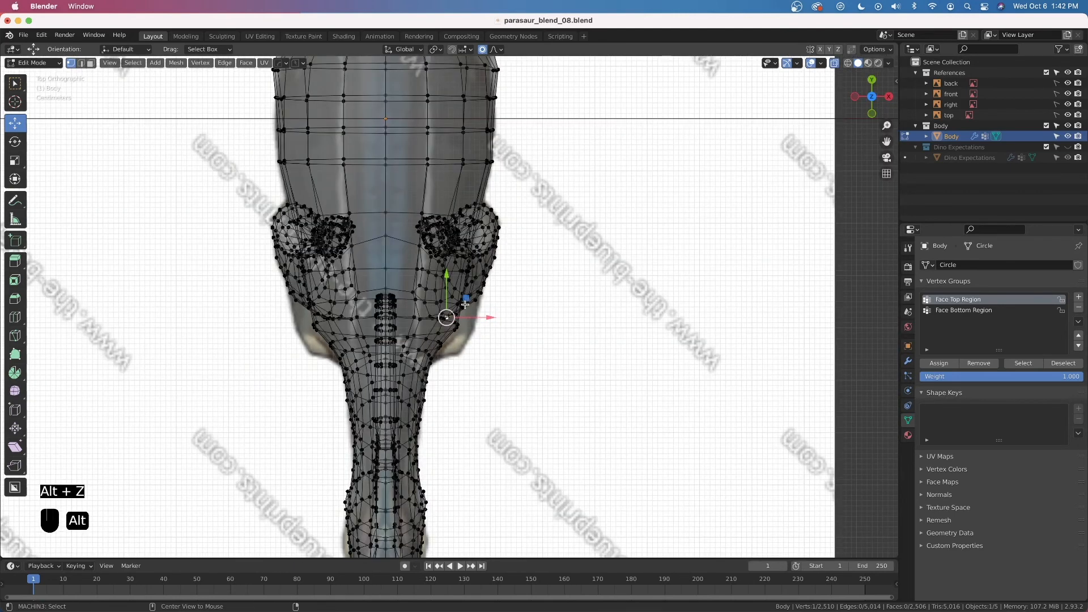
key("alt+z")
left_click_drag(446, 281, 451, 308)
scroll(448, 290, "down", 10)
scroll(452, 300, "down", 3)
middle_click_drag(450, 307, 466, 407)
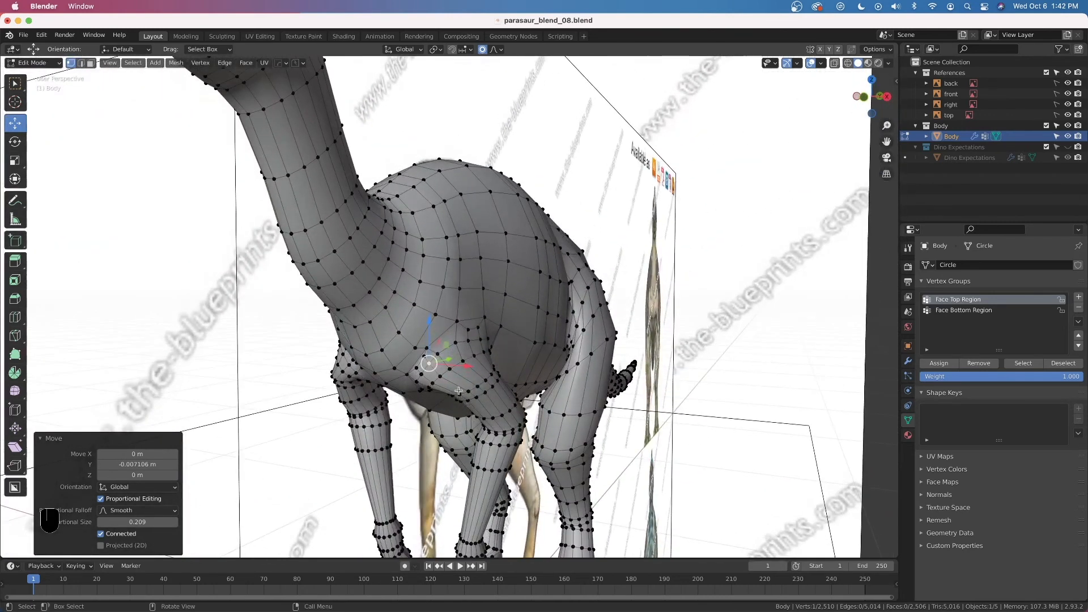
Select the lower front vertex of the same upper leg and move it forward along Y by about 0.032 m with proportional size 0.209
left_click(457, 392)
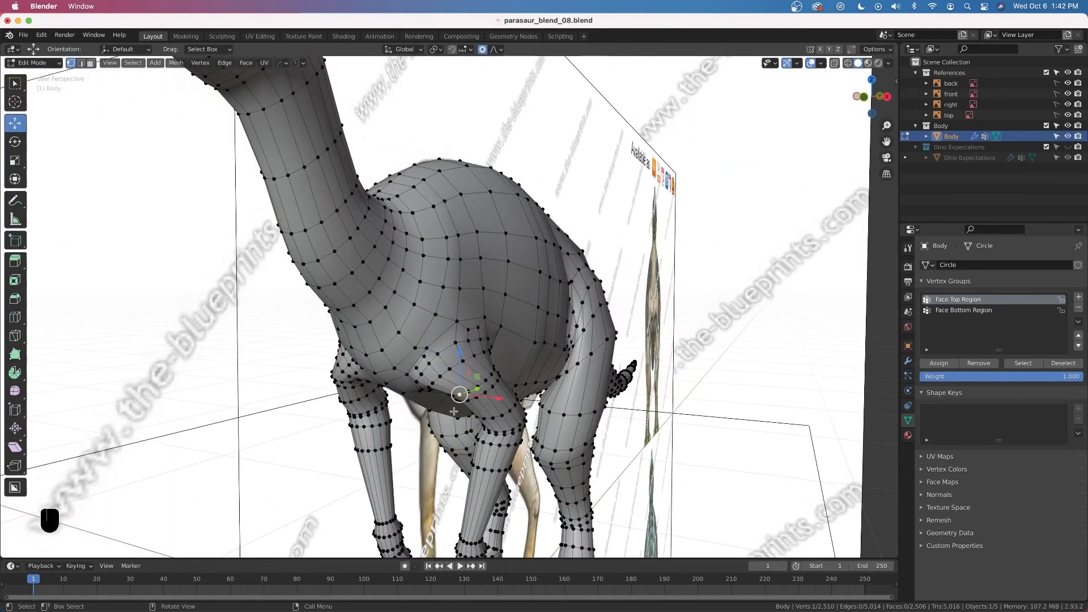
key("grave")
left_click(460, 348)
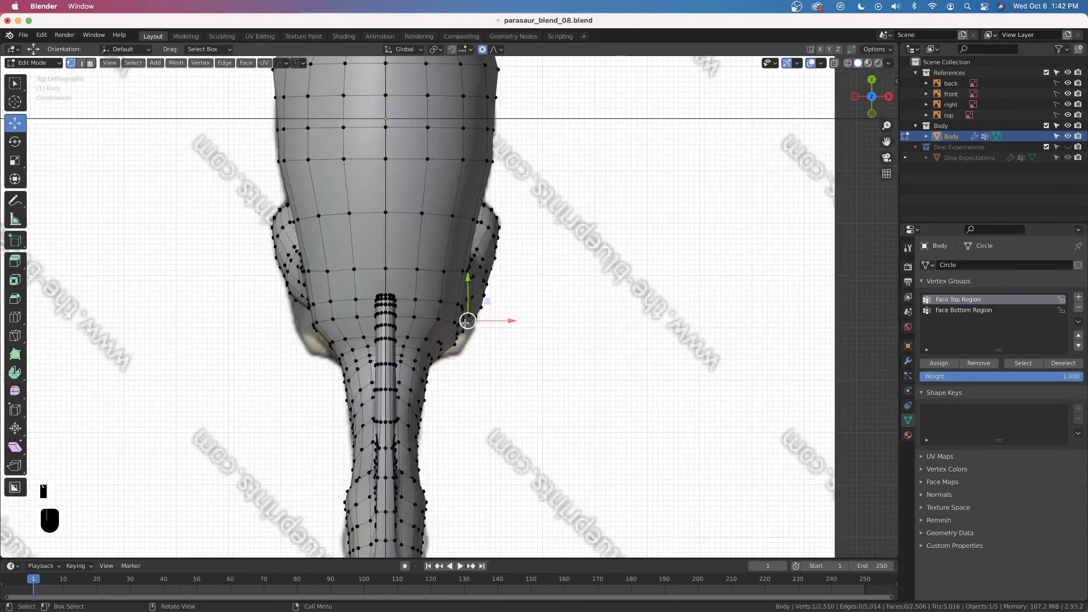
left_click_drag(465, 287, 470, 290)
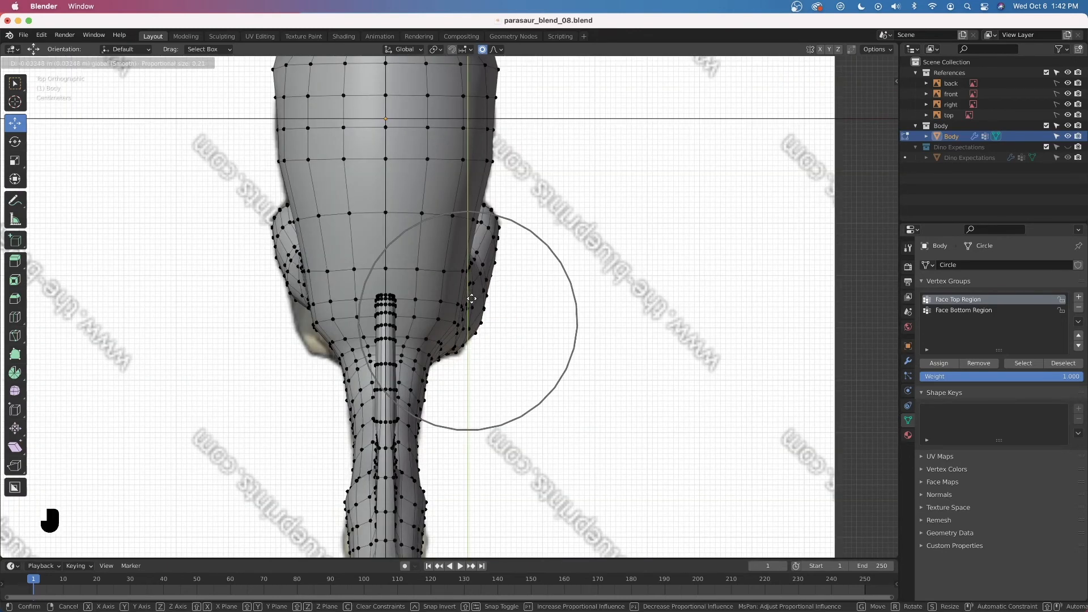
left_click_drag(472, 298, 472, 299)
middle_click_drag(472, 298, 464, 374)
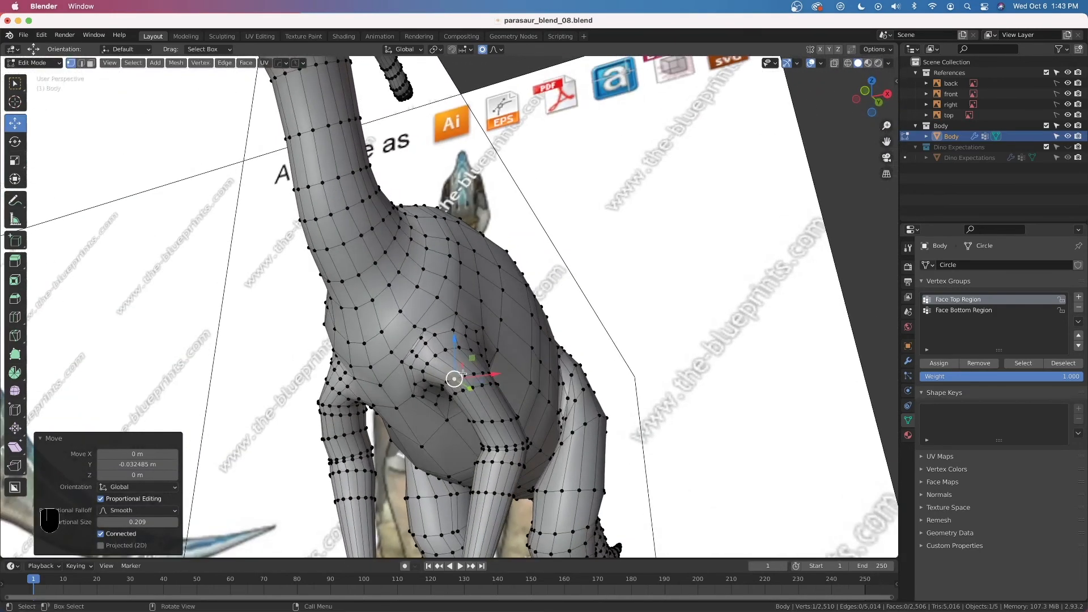
Move the adjacent lower vertex of the upper front leg forward along Y by about 0.017 m, using a proportional size of 0.098
left_click(464, 390)
key("KP_7")
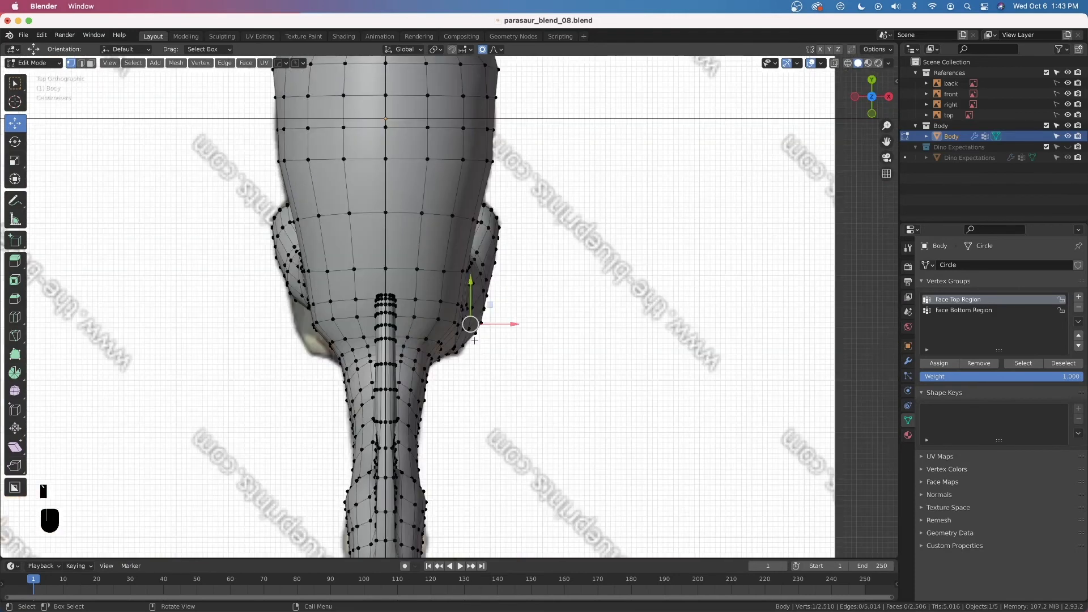
left_click_drag(471, 289, 476, 298)
scroll(474, 293, "up", 4)
scroll(476, 296, "up", 3)
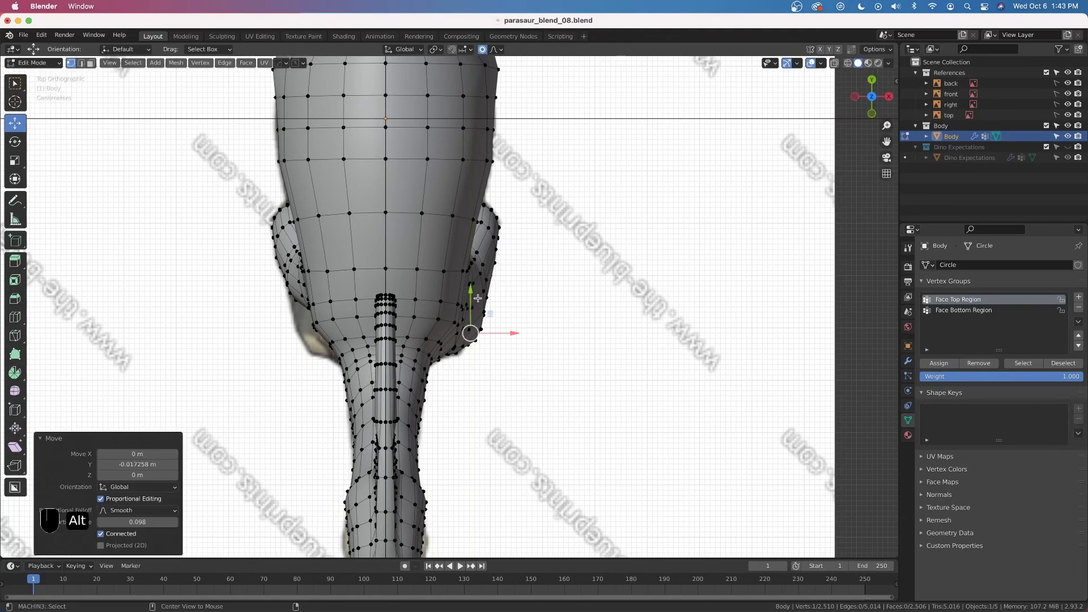
key("alt+z")
scroll(469, 363, "up", 2)
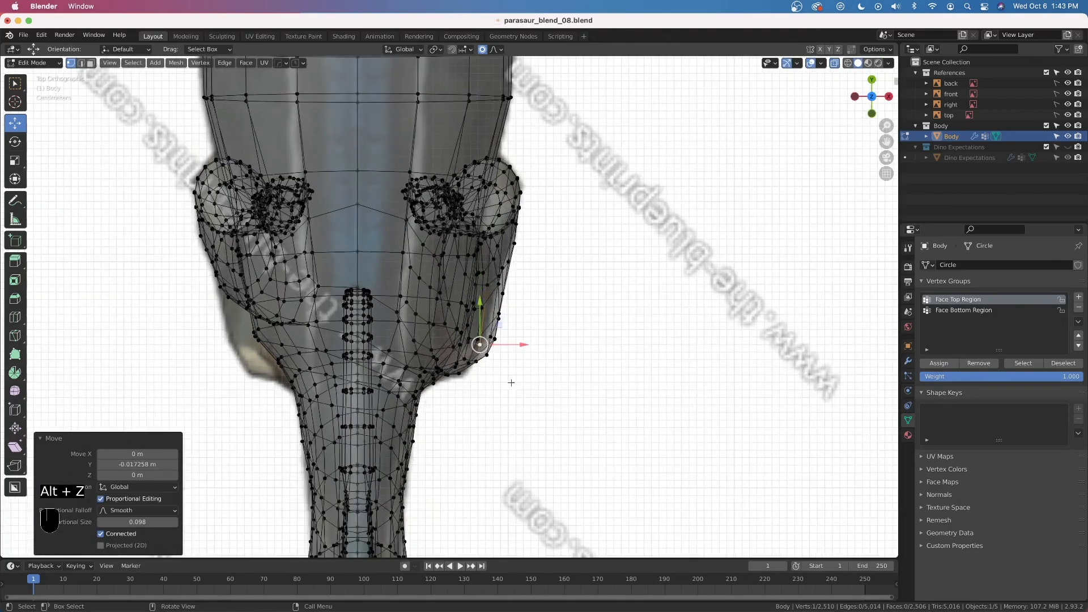
scroll(492, 304, "down", 3)
key("alt+z")
Select the outer vertex near the upper front leg's front and move it inward along X by about 0.011 m in see-through display
middle_click_drag(489, 306, 501, 336)
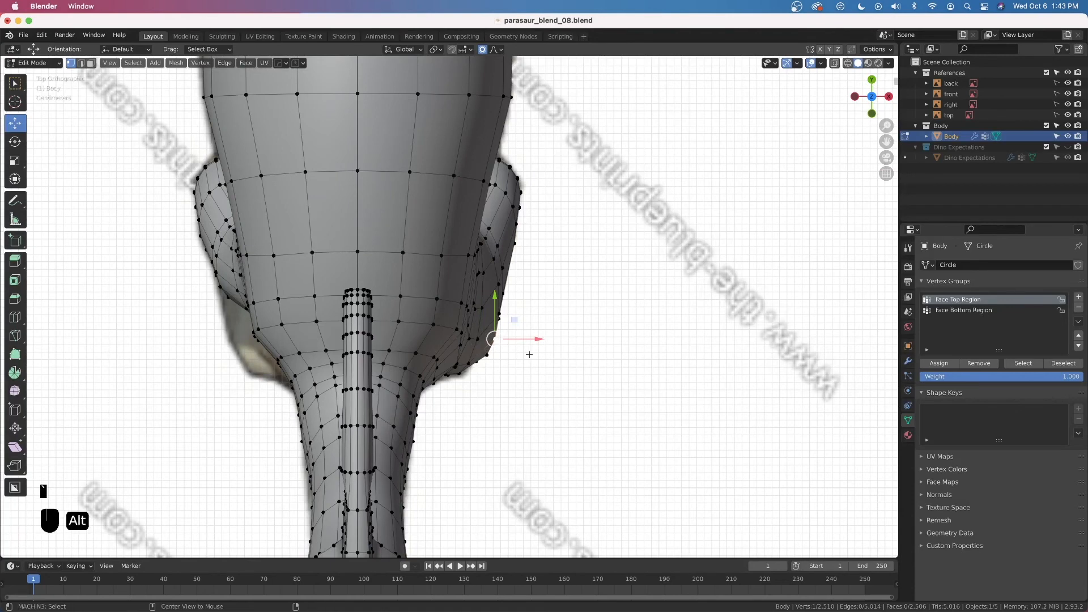
key("alt+z")
left_click_drag(539, 342, 530, 349)
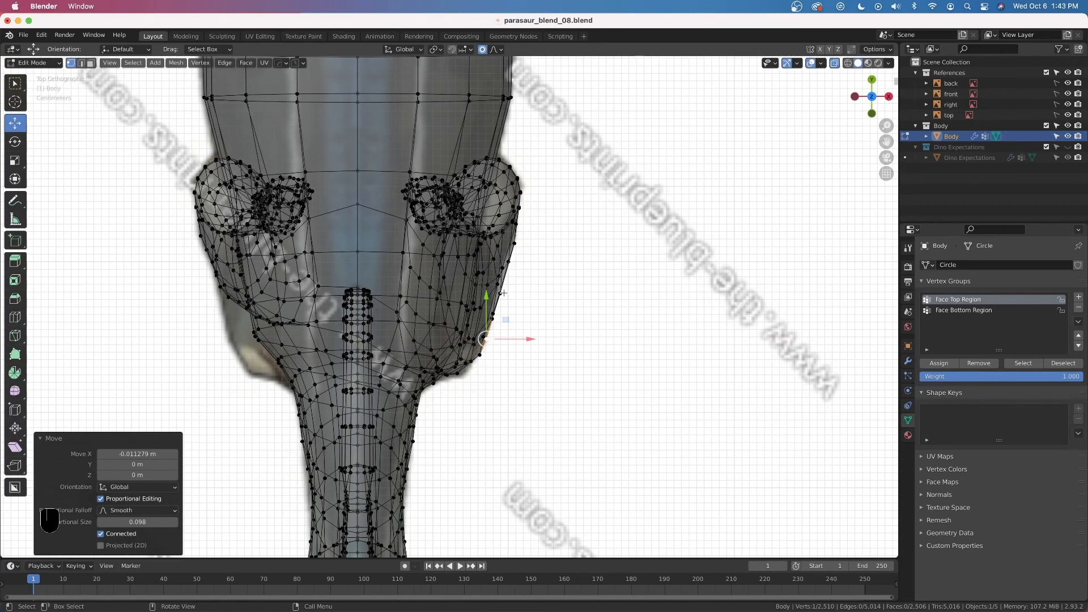
Move the next two outline vertices further back on the front leg inward along X, the rear one by about 0.004 m
left_click(502, 293)
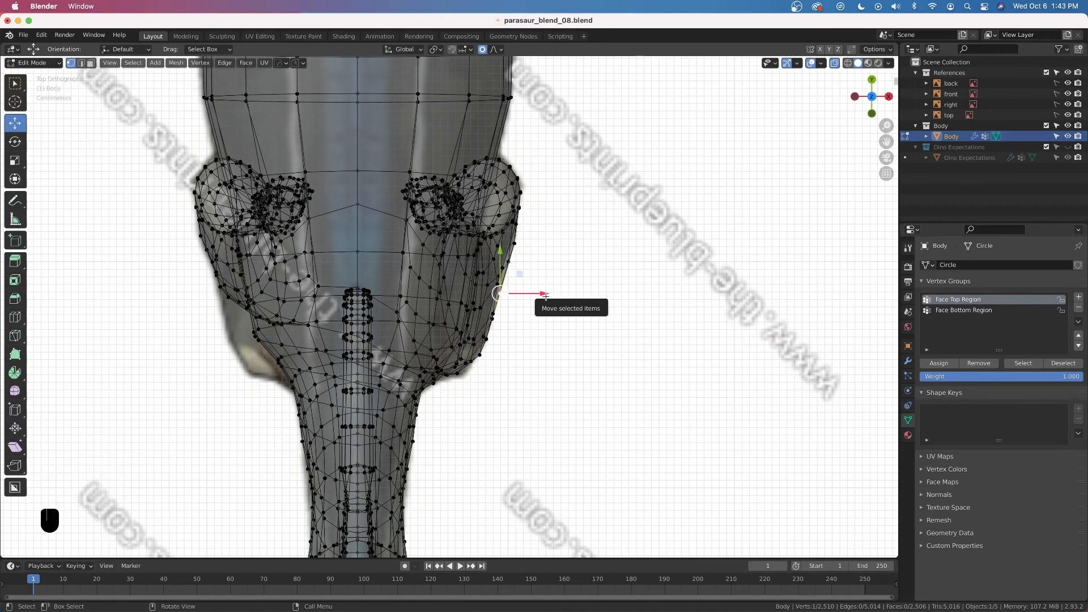
left_click_drag(543, 294, 537, 296)
left_click(518, 247)
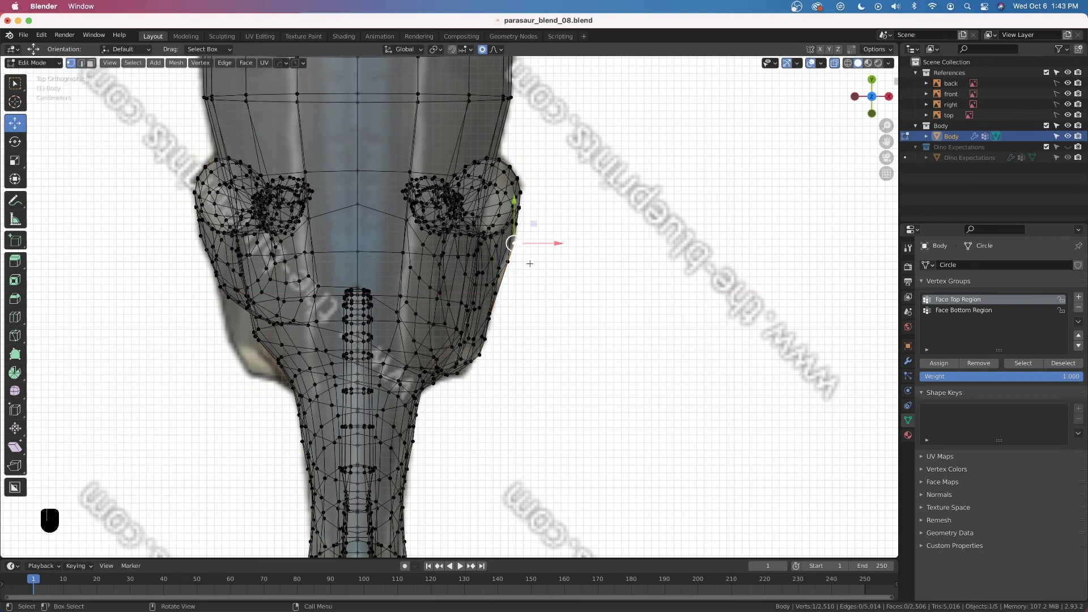
left_click_drag(544, 242, 548, 243)
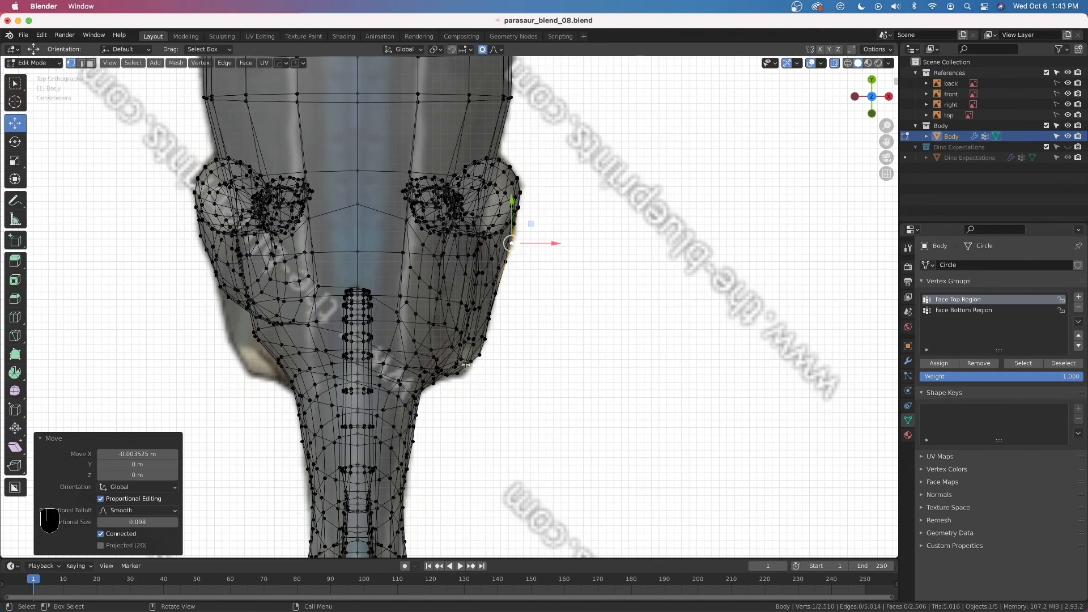
scroll(465, 365, "down", 8)
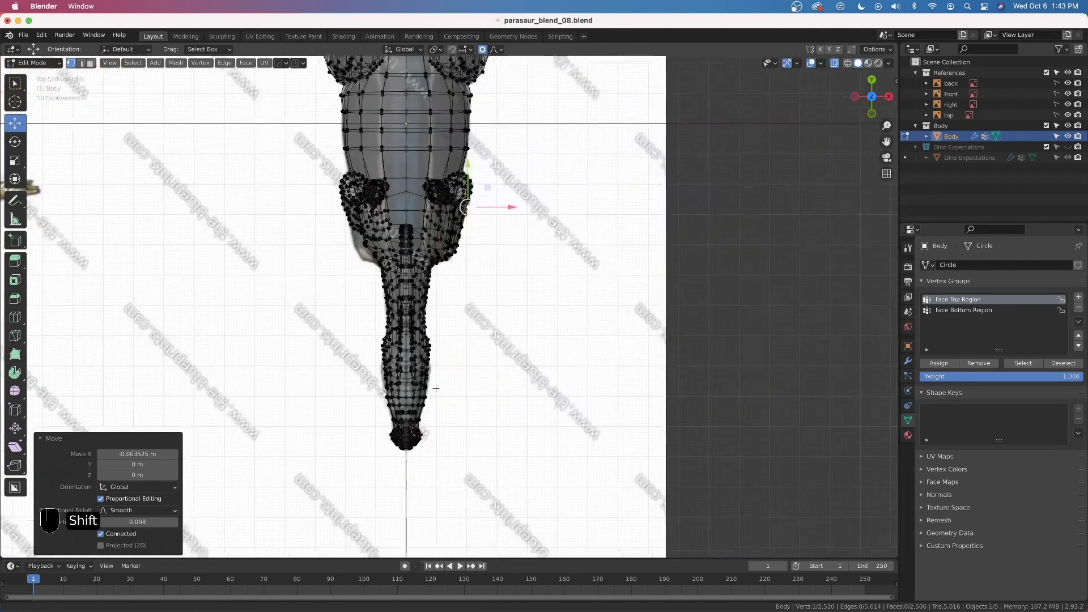
Move the widest side vertex of the head outward along X by about 0.008 m, using a proportional size of 0.067
middle_click_drag(439, 418, 431, 362, "shift")
scroll(436, 391, "up", 7)
middle_click_drag(423, 430, 469, 335, "shift")
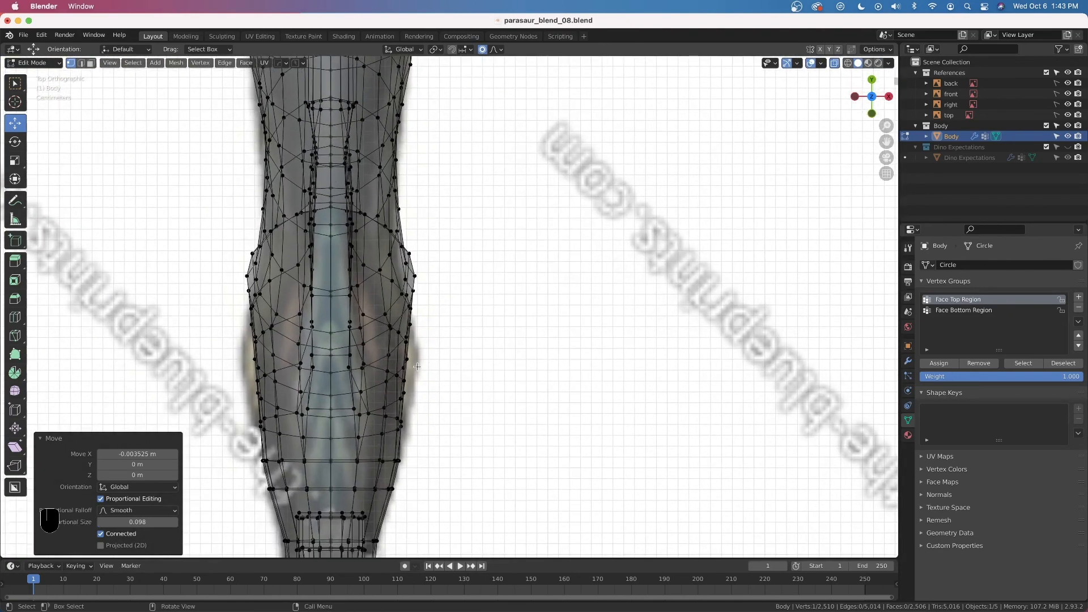
left_click(411, 360)
key("g")
scroll(443, 360, "up", 3)
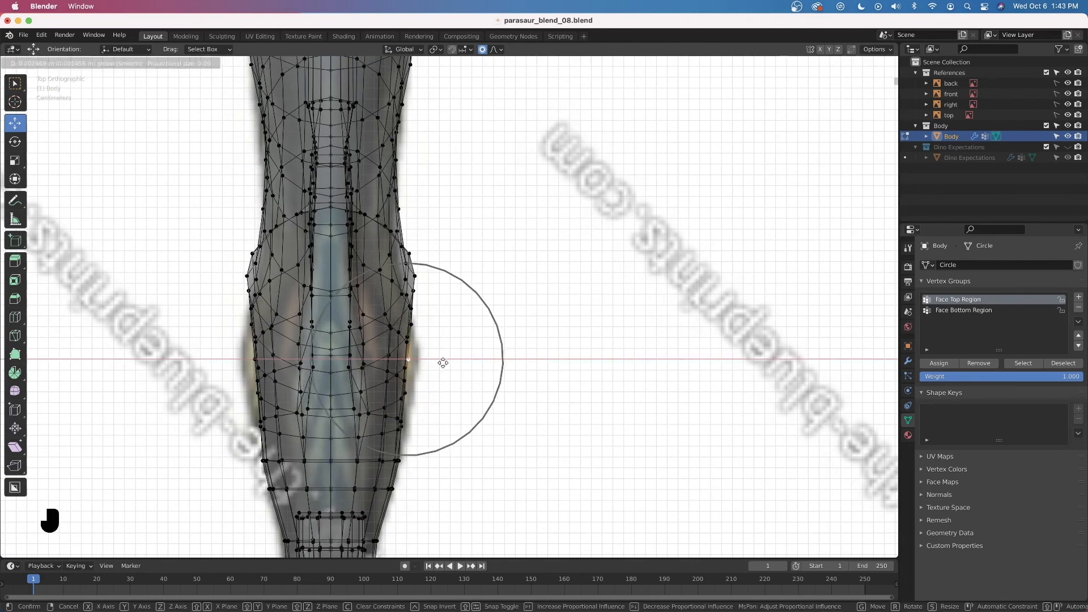
scroll(450, 366, "up", 2)
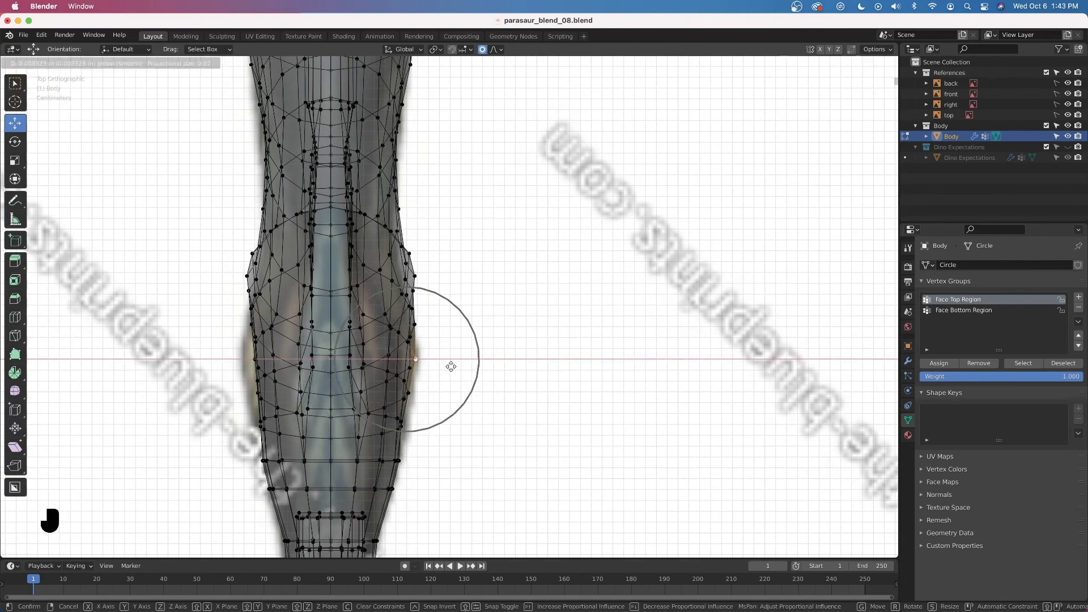
left_click(449, 365)
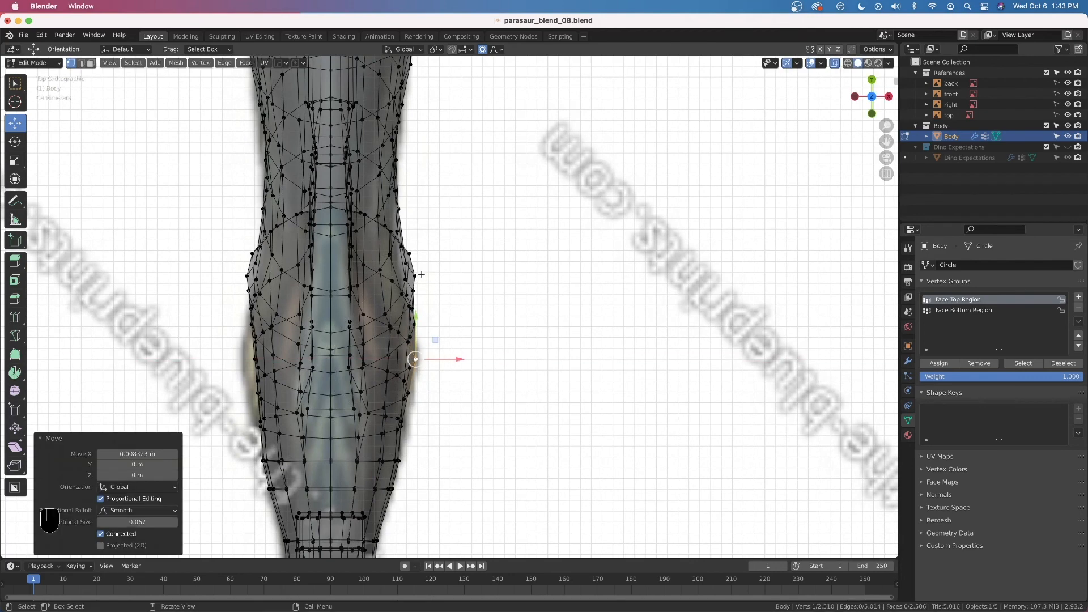
Move the protruding side vertex at the back of the head inward along X by about 0.010 m with proportional size 0.089
left_click(419, 275)
key("g")
scroll(453, 279, "down", 3)
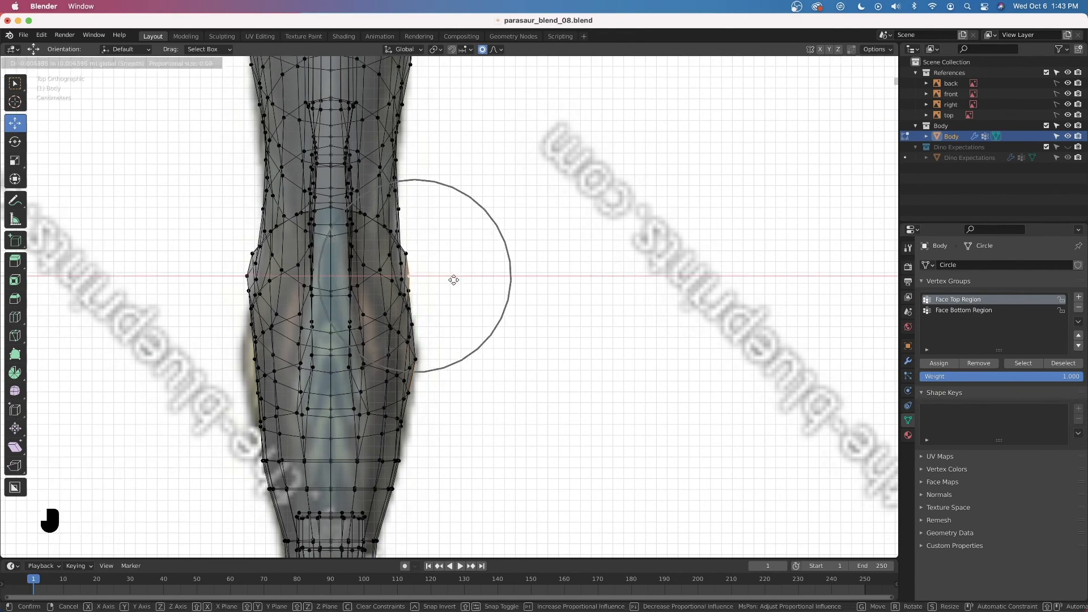
left_click(447, 280)
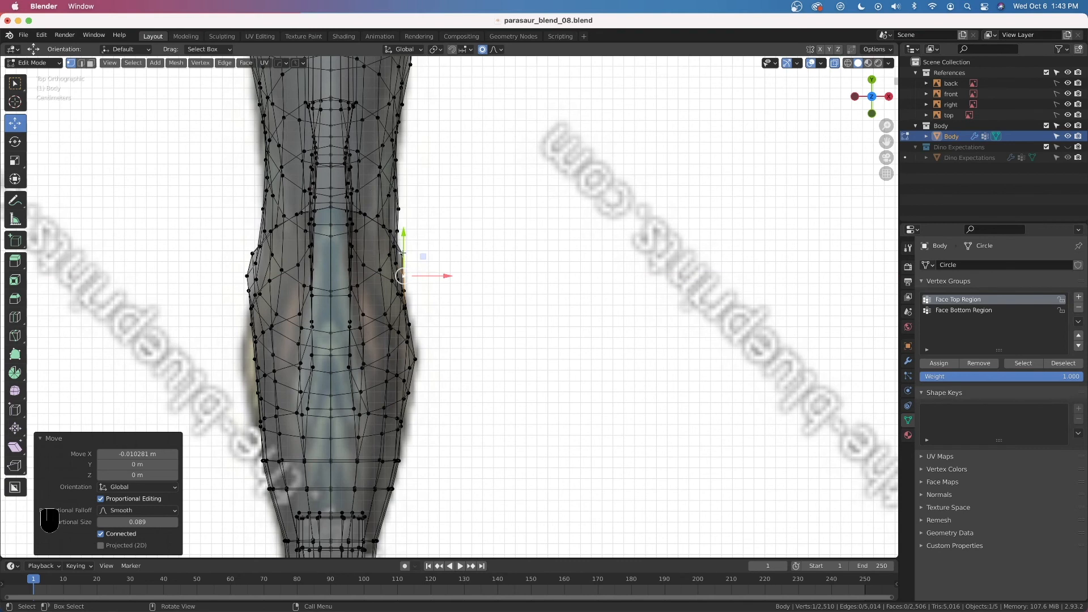
Move the adjacent outline vertex closer to the neck inward along X by about 0.004 m with a much smaller proportional influence
left_click(402, 254)
key("g")
scroll(437, 255, "up", 4)
scroll(434, 259, "up", 7)
scroll(434, 261, "up", 1)
scroll(434, 262, "up", 1)
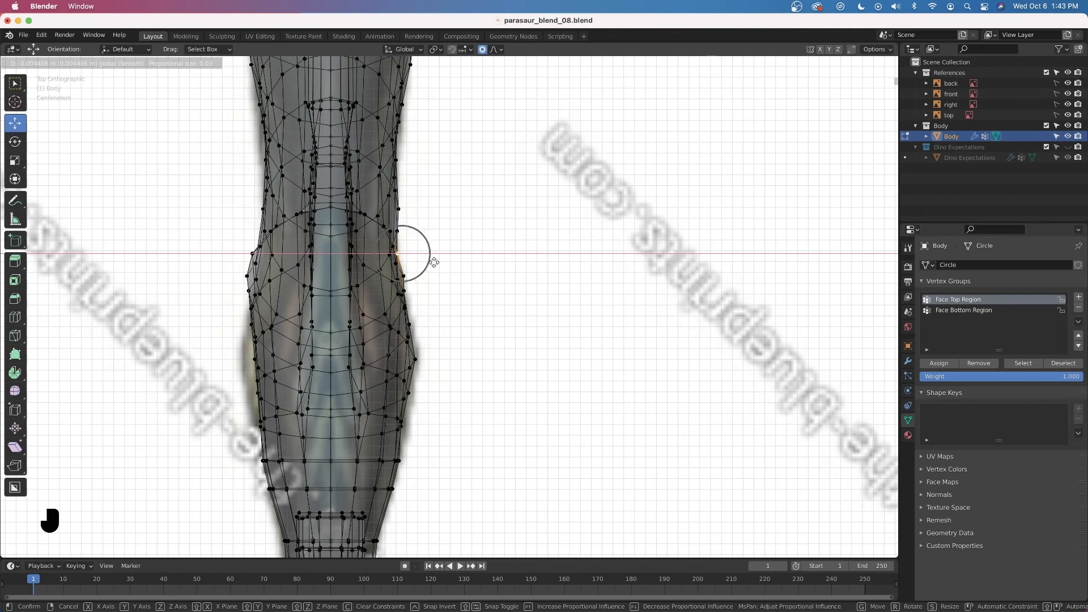
left_click(434, 262)
Move the side vertex nearer the snout outward along X by about 0.004 m, using a proportional size of 0.034
left_click(407, 422)
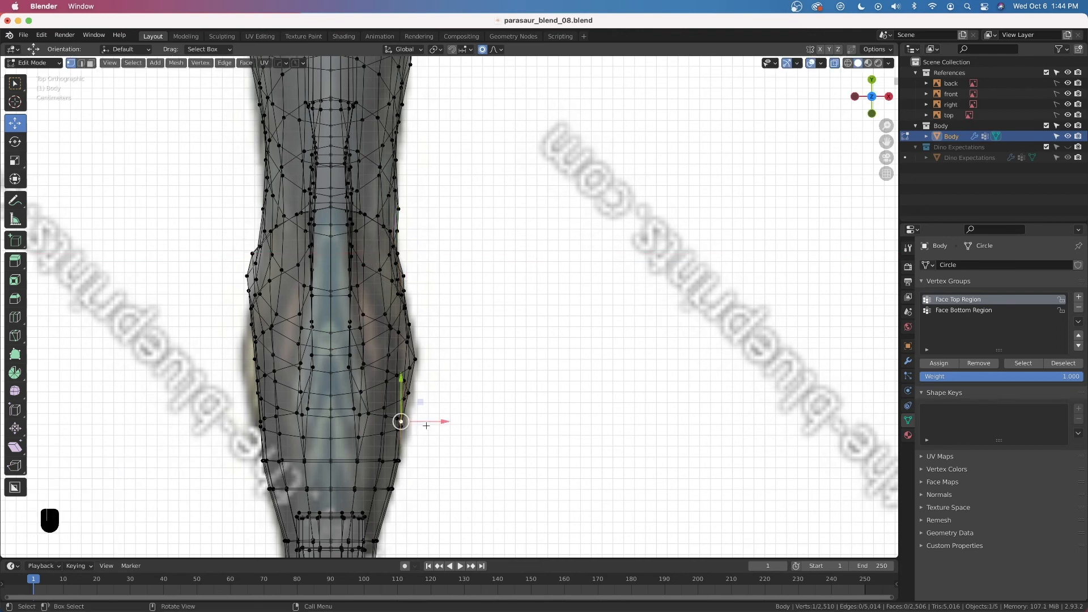
left_click(405, 428)
left_click_drag(427, 429, 430, 432)
Move the outline vertex at the tail base, just behind the hind leg, outward along X to match the top blueprint
scroll(432, 432, "down", 3)
scroll(426, 358, "down", 2)
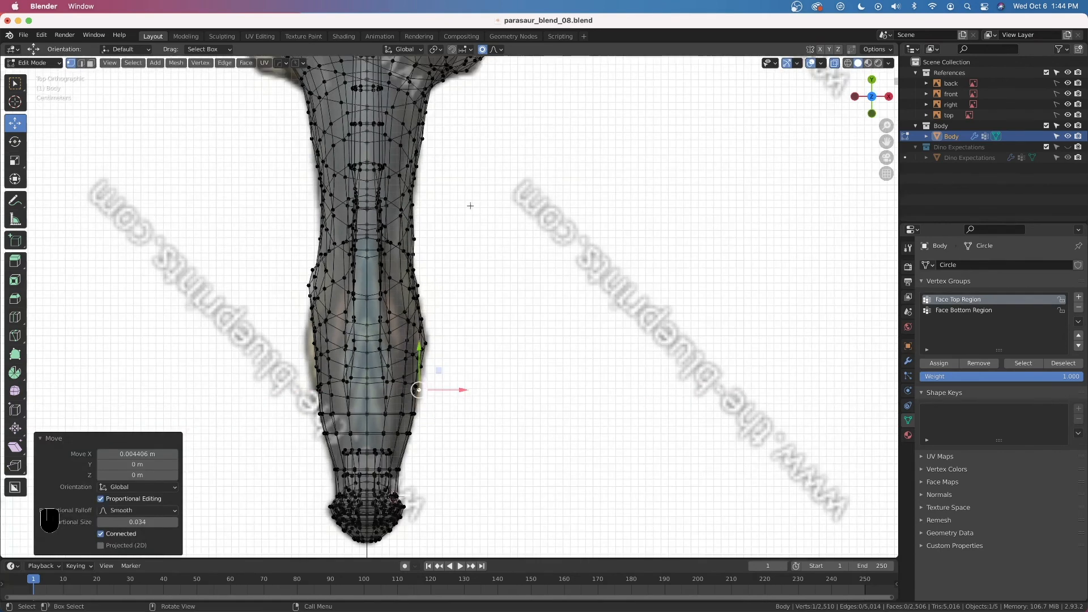
scroll(470, 226, "down", 2)
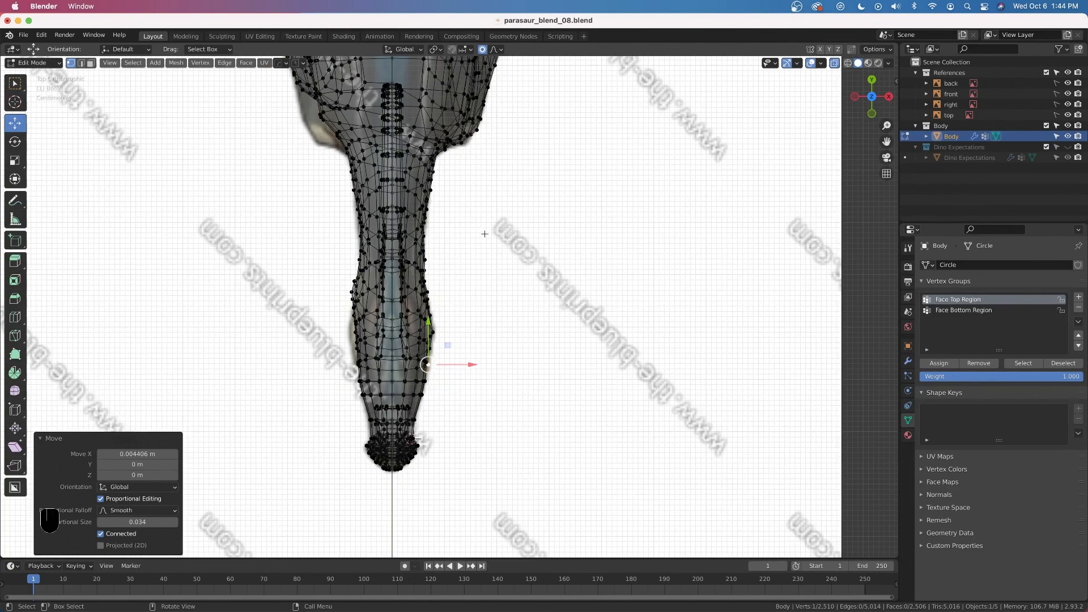
scroll(484, 234, "down", 2)
middle_click_drag(470, 79, 480, 321, "shift")
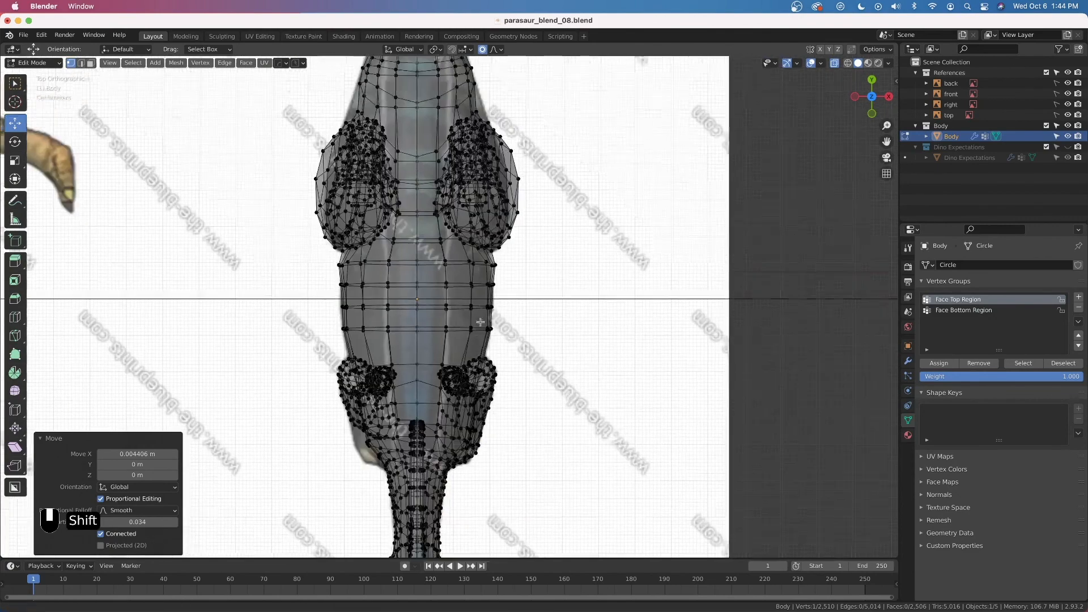
scroll(485, 182, "up", 3)
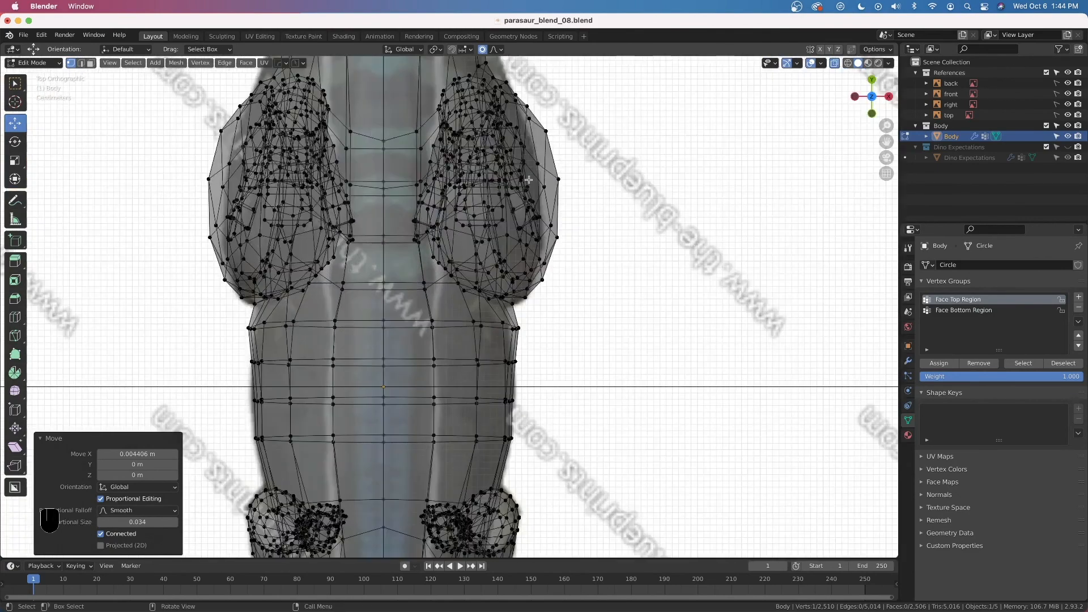
middle_click_drag(529, 189, 533, 274, "shift")
middle_click_drag(563, 179, 565, 252, "shift")
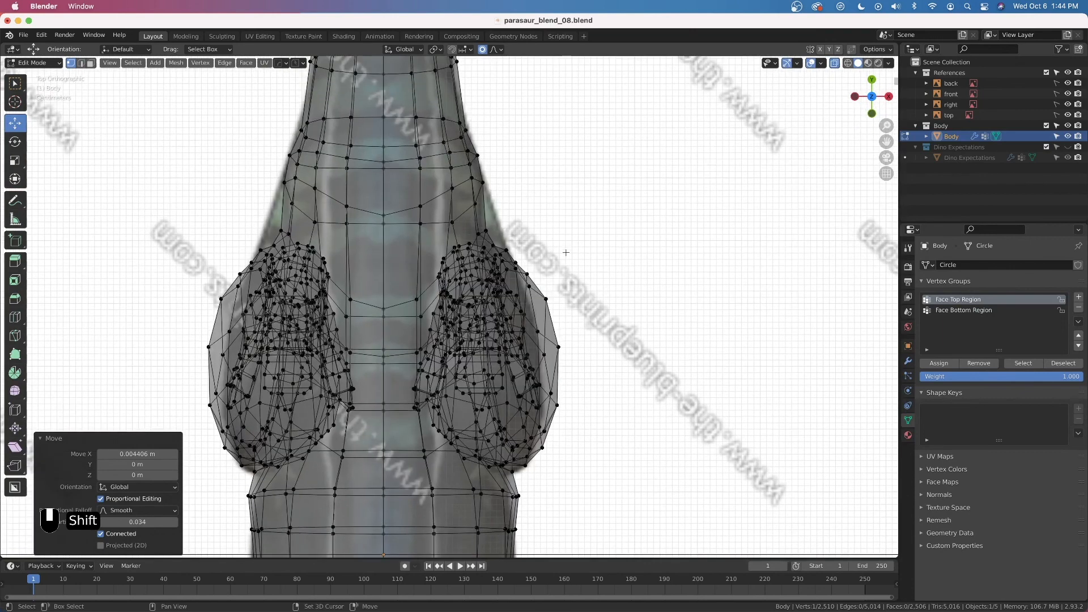
left_click(493, 229)
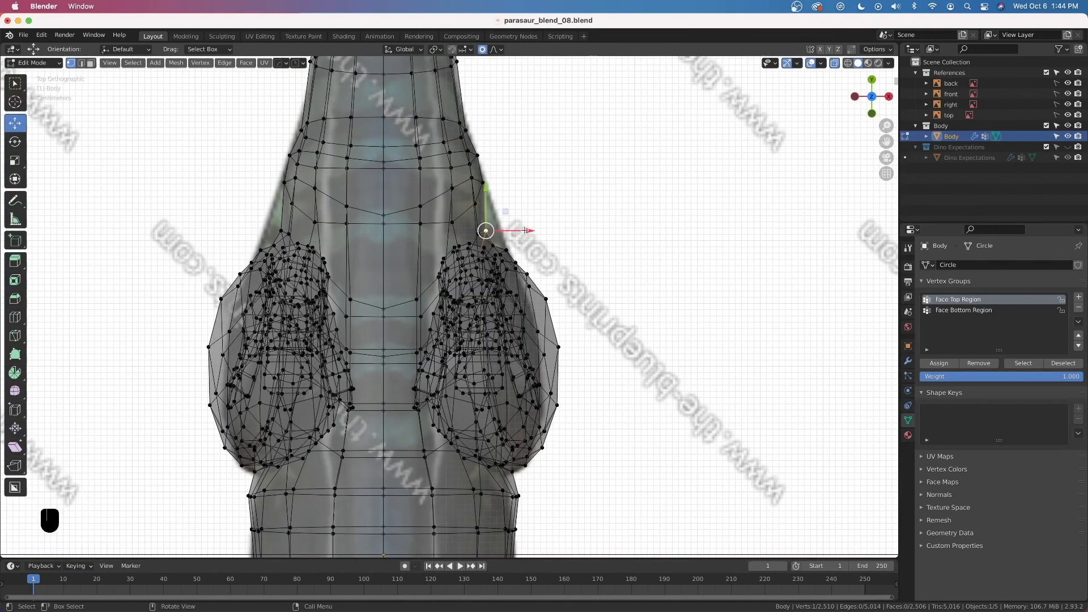
key("g")
key("x")
scroll(527, 231, "down", 2)
scroll(543, 233, "down", 3)
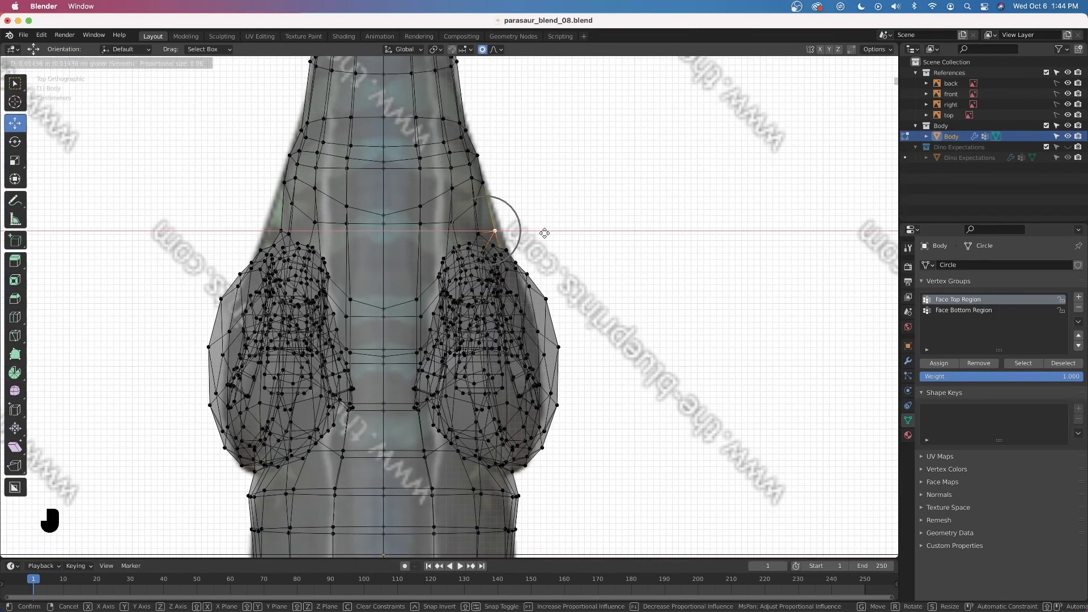
left_click_drag(539, 233, 523, 235)
left_click(477, 233)
scroll(523, 234, "down", 1)
scroll(525, 235, "down", 3)
Move the two outermost thigh vertices inward along X, the front one by about 0.013 m with proportional size 0.209
left_click(559, 346)
left_click_drag(584, 347, 569, 352)
scroll(578, 349, "down", 4)
scroll(578, 353, "down", 3)
left_click(557, 391)
left_click_drag(578, 393, 568, 392)
scroll(569, 393, "up", 3)
scroll(531, 270, "down", 2)
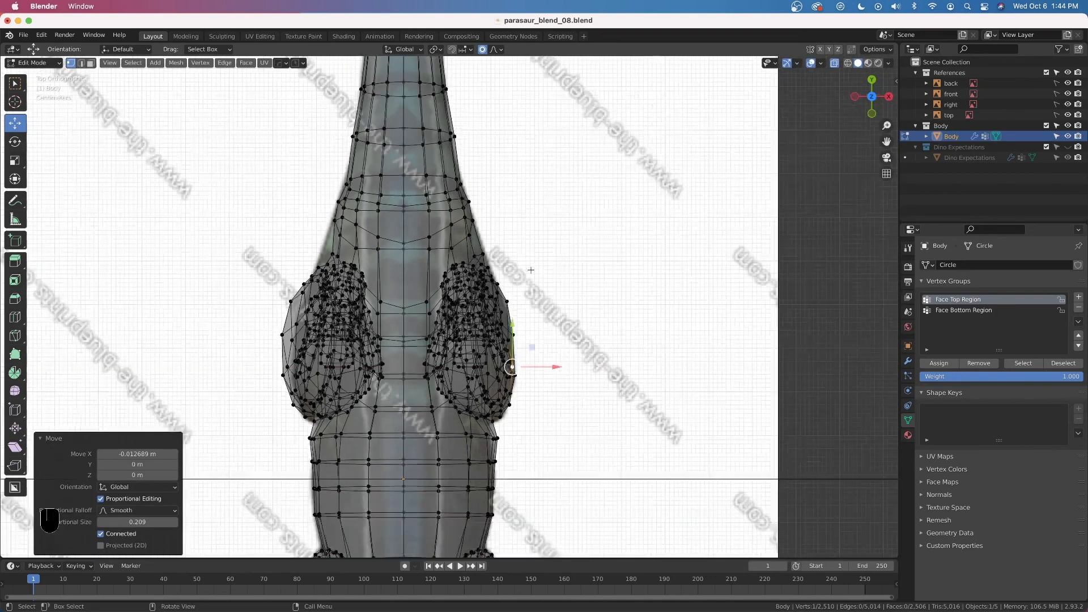
Move the side vertex of the front tail section inward along X by about 0.005 m with proportional size 0.209
scroll(521, 243, "up", 5, "shift")
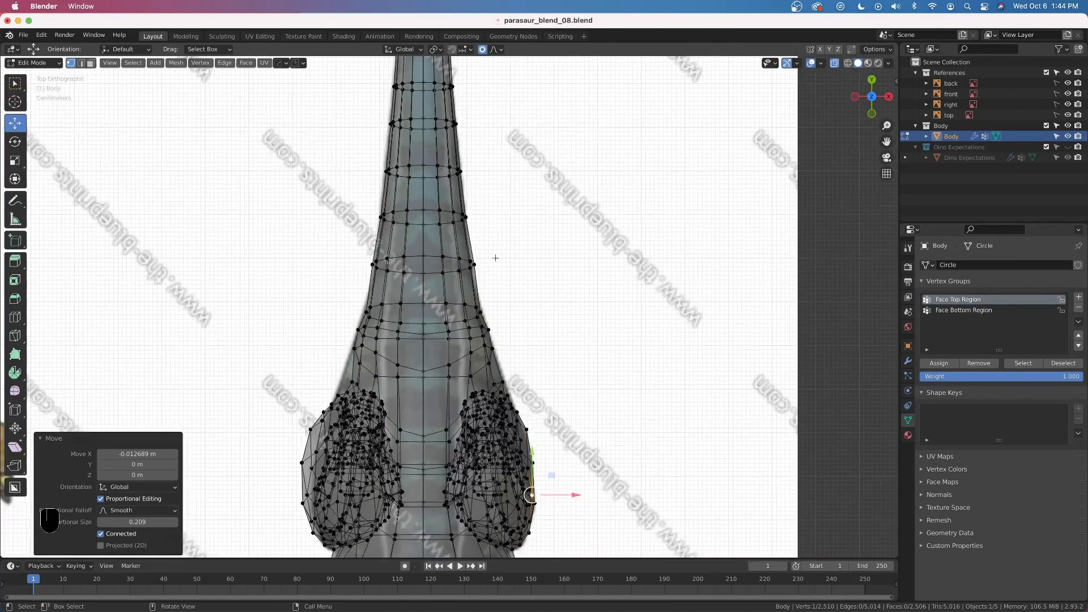
left_click(478, 264)
left_click_drag(506, 264, 504, 264)
Turn off proportional editing and see-through display, and save the file in Object Mode
scroll(507, 266, "up", 10, "shift")
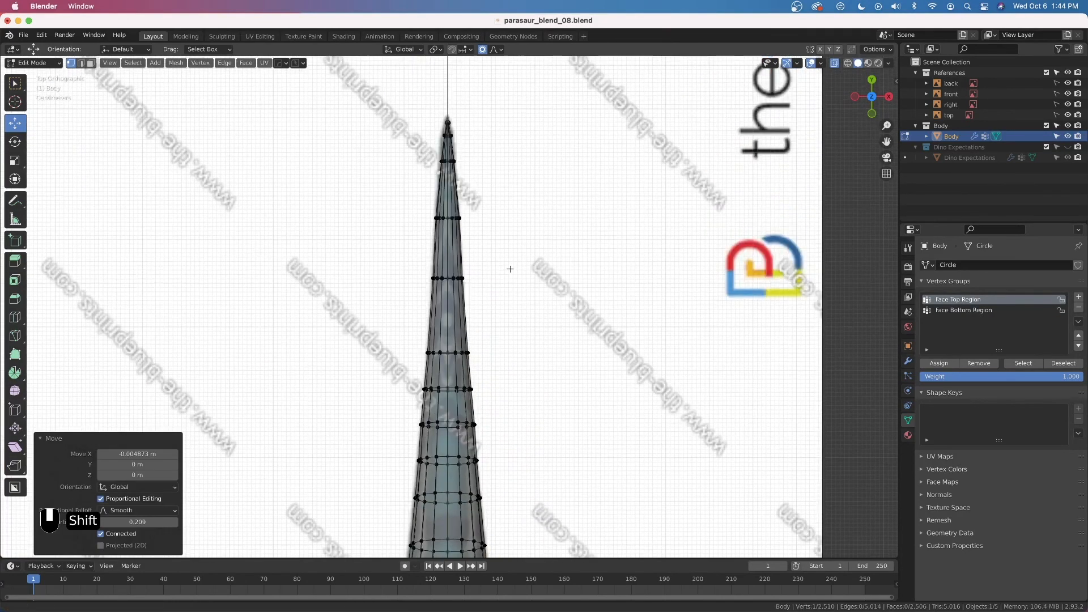
scroll(510, 268, "down", 10)
key("o")
middle_click_drag(430, 363, 434, 263)
key("Tab")
key("super+s")
scroll(520, 391, "up", 4)
key("alt+z")
Examine the smoothed body from several angles, checking the front legs, chest, neck and head
middle_click_drag(411, 196, 607, 200, "shift")
scroll(450, 244, "up", 3)
scroll(460, 260, "up", 4)
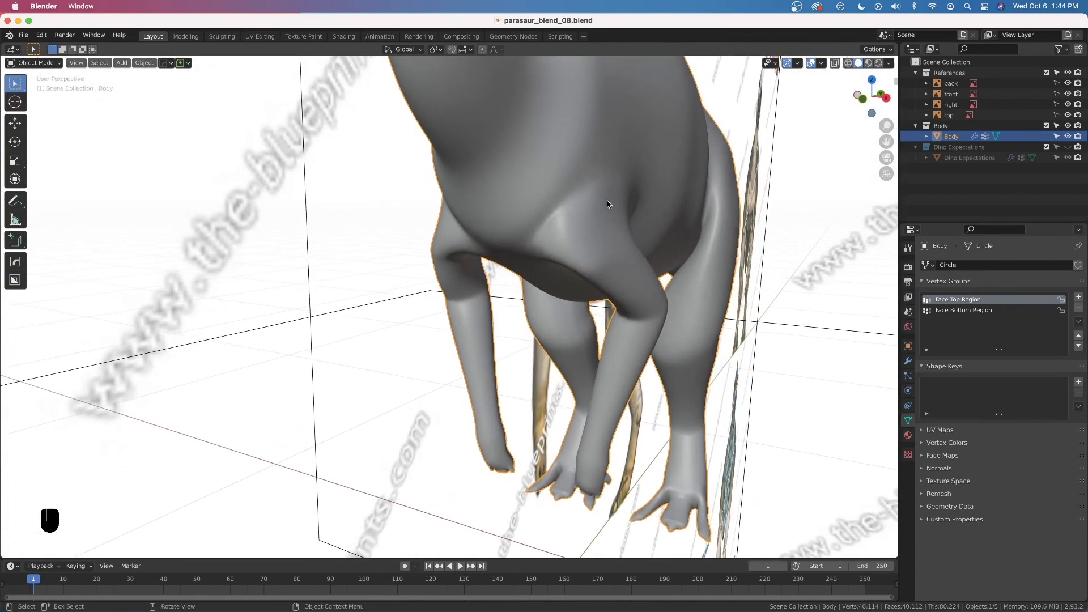
key("Tab")
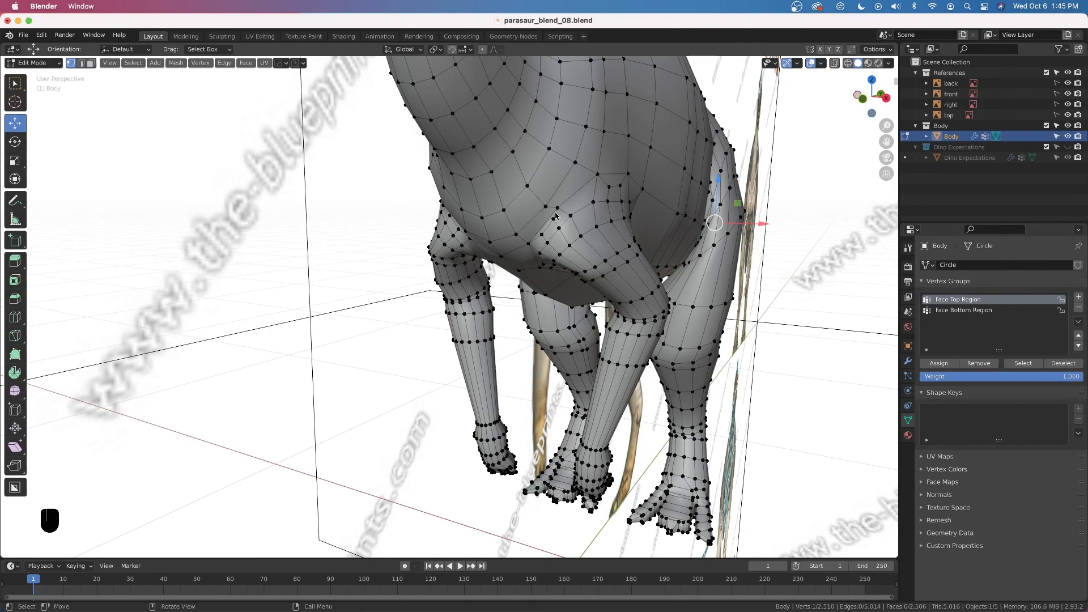
key("Tab")
middle_click_drag(579, 216, 646, 215)
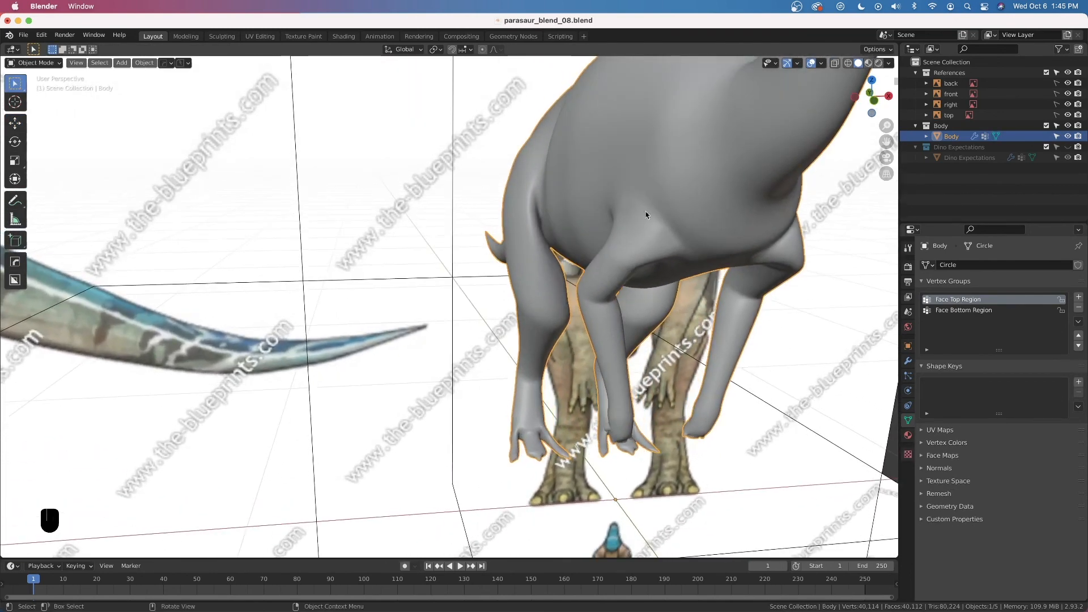
middle_click_drag(681, 250, 580, 267)
mouse_move(604, 276)
middle_mouse_down()
mouse_move(595, 243)
mouse_move(673, 247)
mouse_move(600, 281)
middle_mouse_up()
middle_click_drag(573, 240, 539, 261, "shift")
scroll(432, 327, "down", 3)
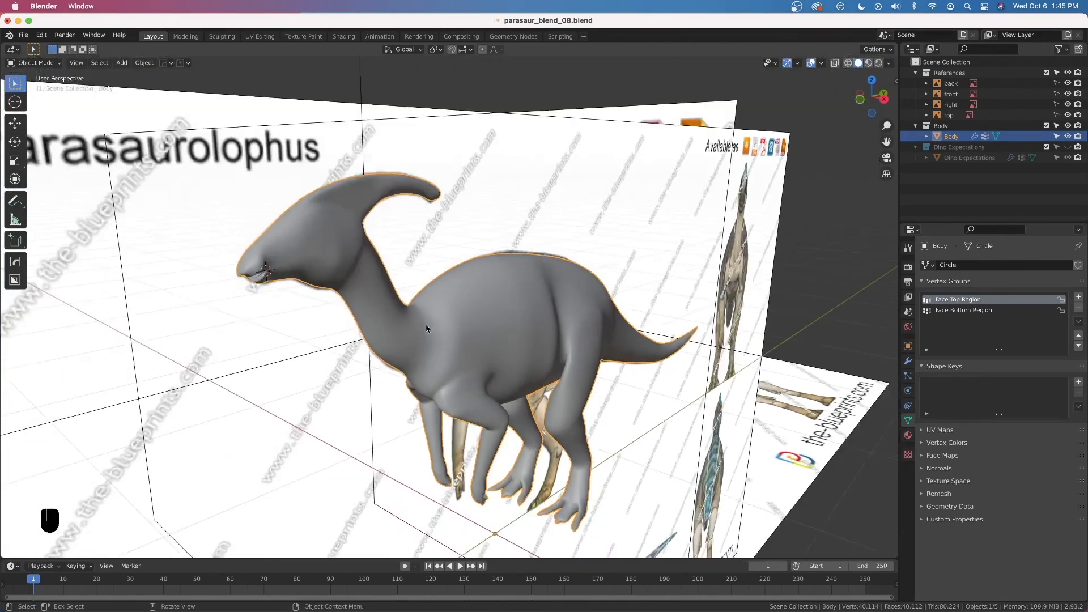
middle_click_drag(361, 313, 411, 309, "shift")
scroll(412, 311, "up", 3)
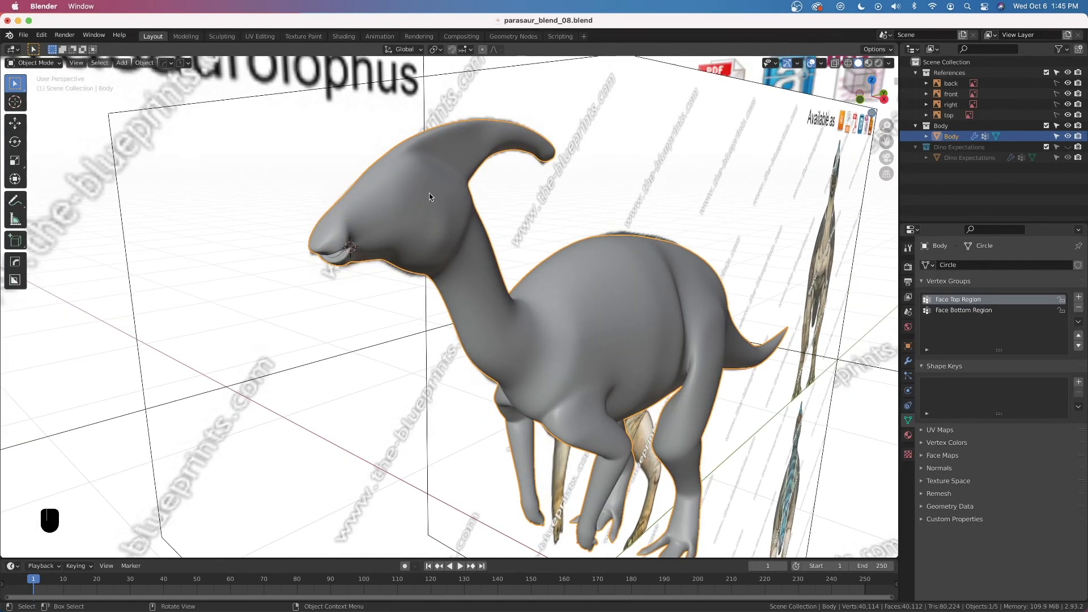
middle_click_drag(479, 275, 656, 274)
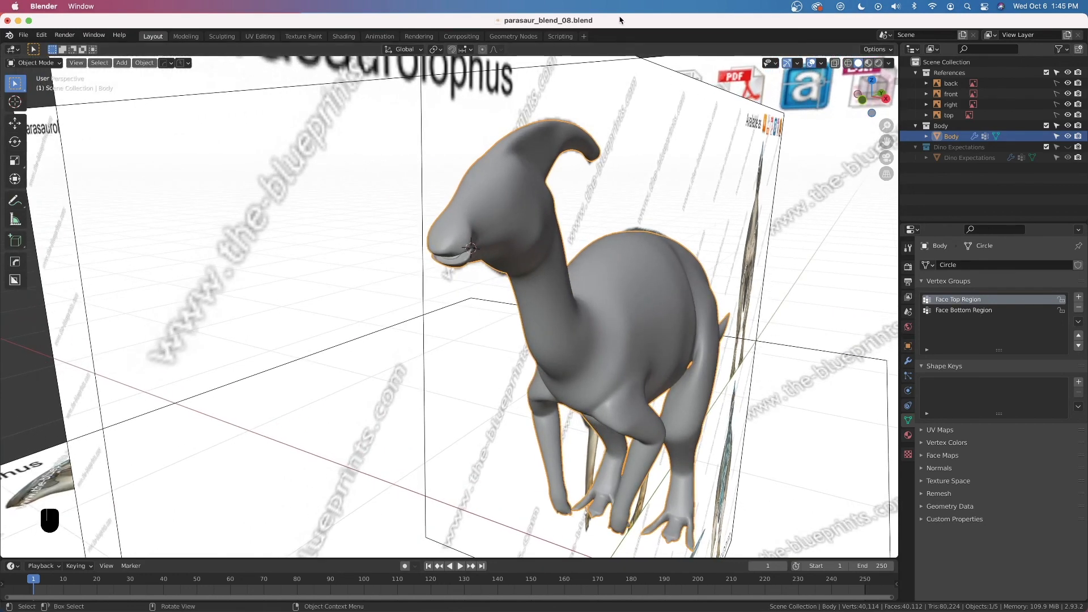